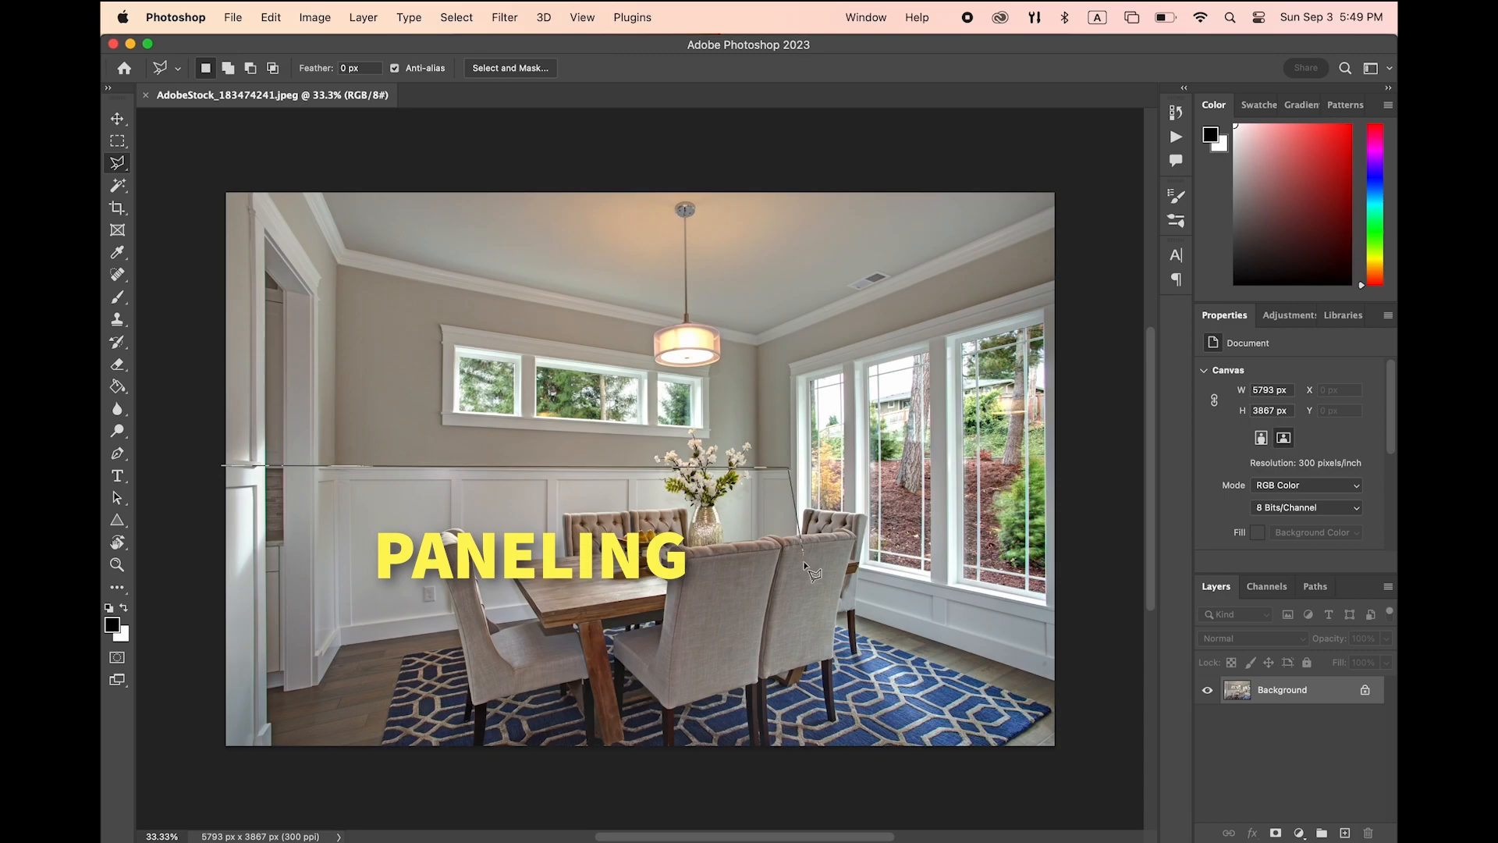
# Roughly outline the white wall paneling around the room as a selection with the Polygonal Lasso tool
pyautogui.click(790, 544)
pyautogui.click(1100, 619)
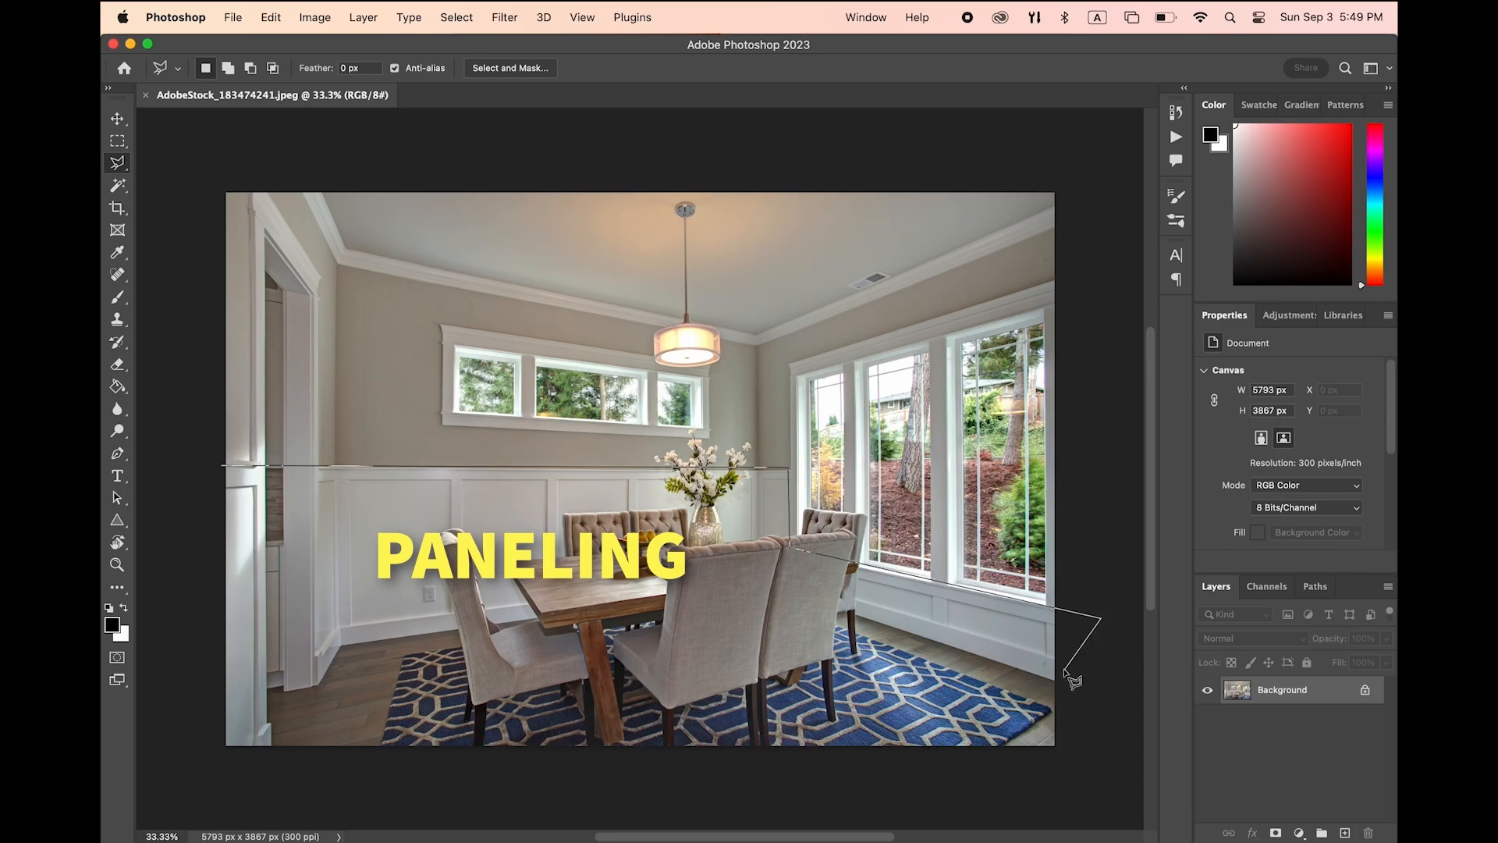
pyautogui.click(1063, 687)
pyautogui.click(756, 594)
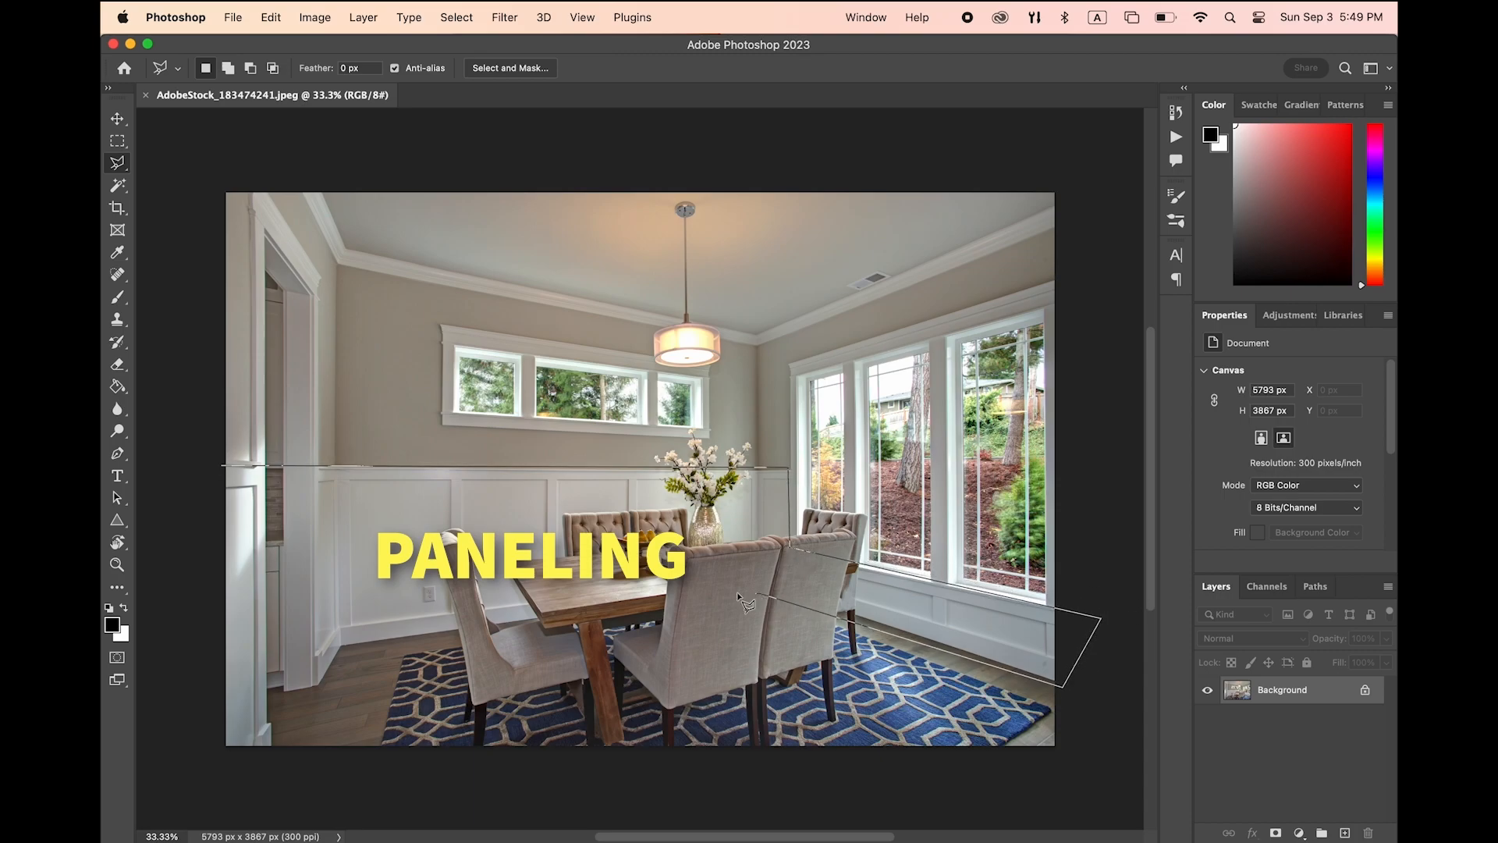
pyautogui.click(339, 650)
pyautogui.click(266, 754)
pyautogui.click(221, 754)
pyautogui.press('Escape')
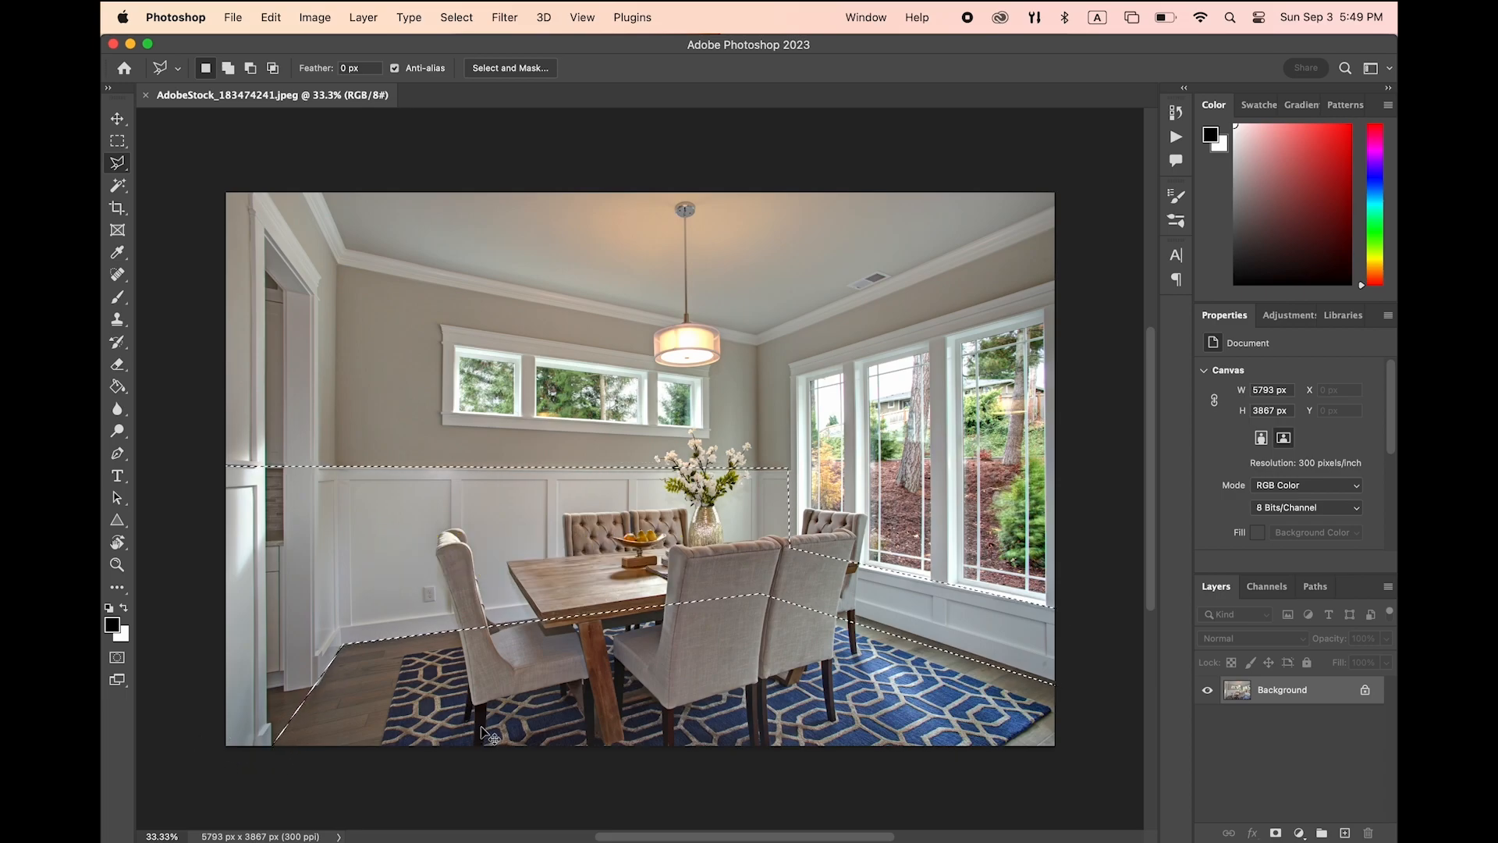
# Roughly outline the blue patterned rug as a polygonal selection, including the part hidden behind the chairs
pyautogui.click(400, 654)
pyautogui.click(360, 806)
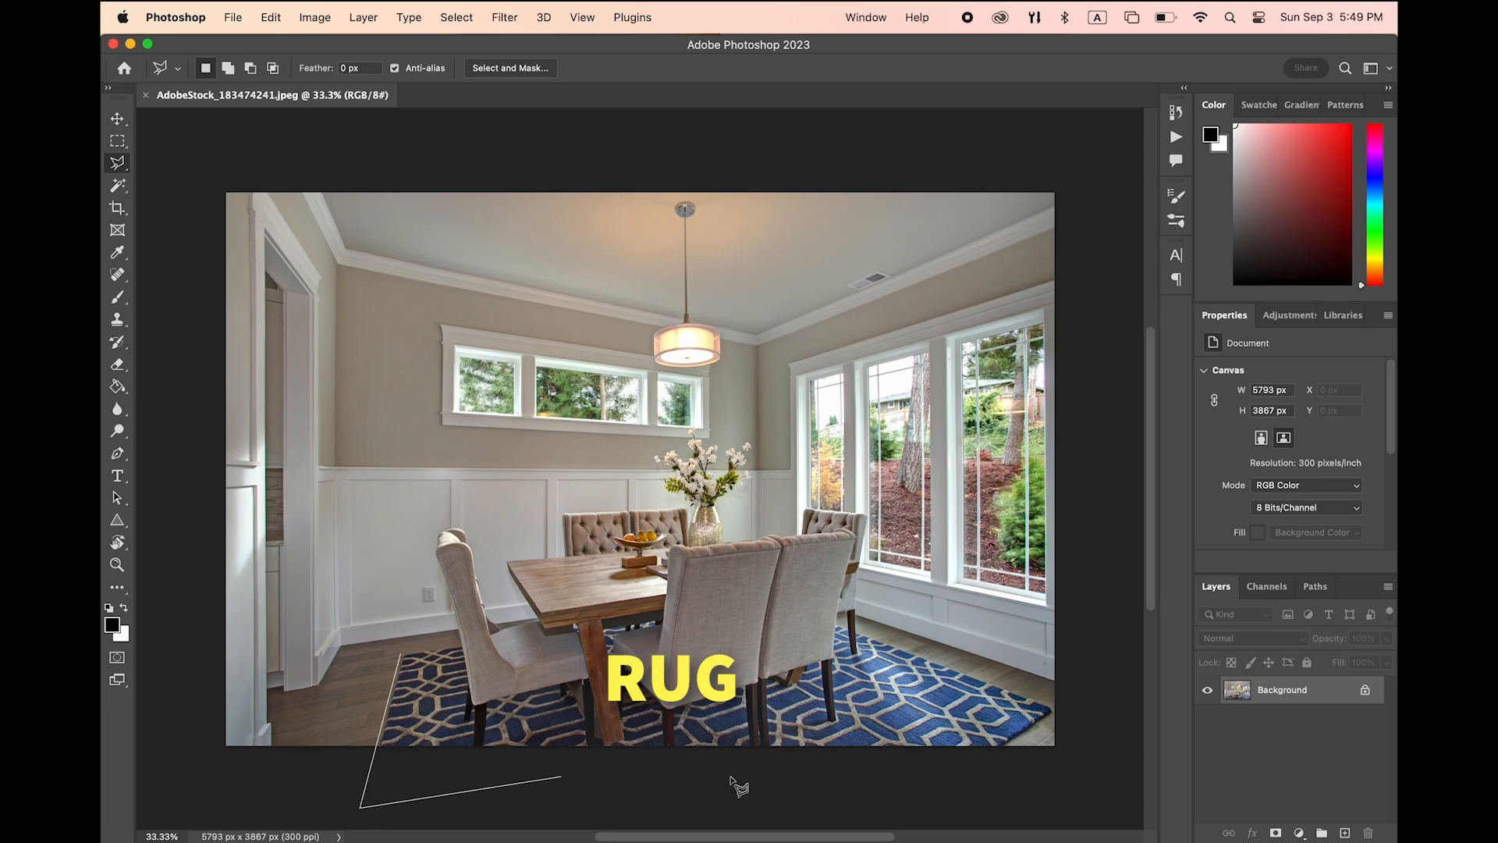
pyautogui.click(980, 761)
pyautogui.click(1052, 711)
pyautogui.click(779, 598)
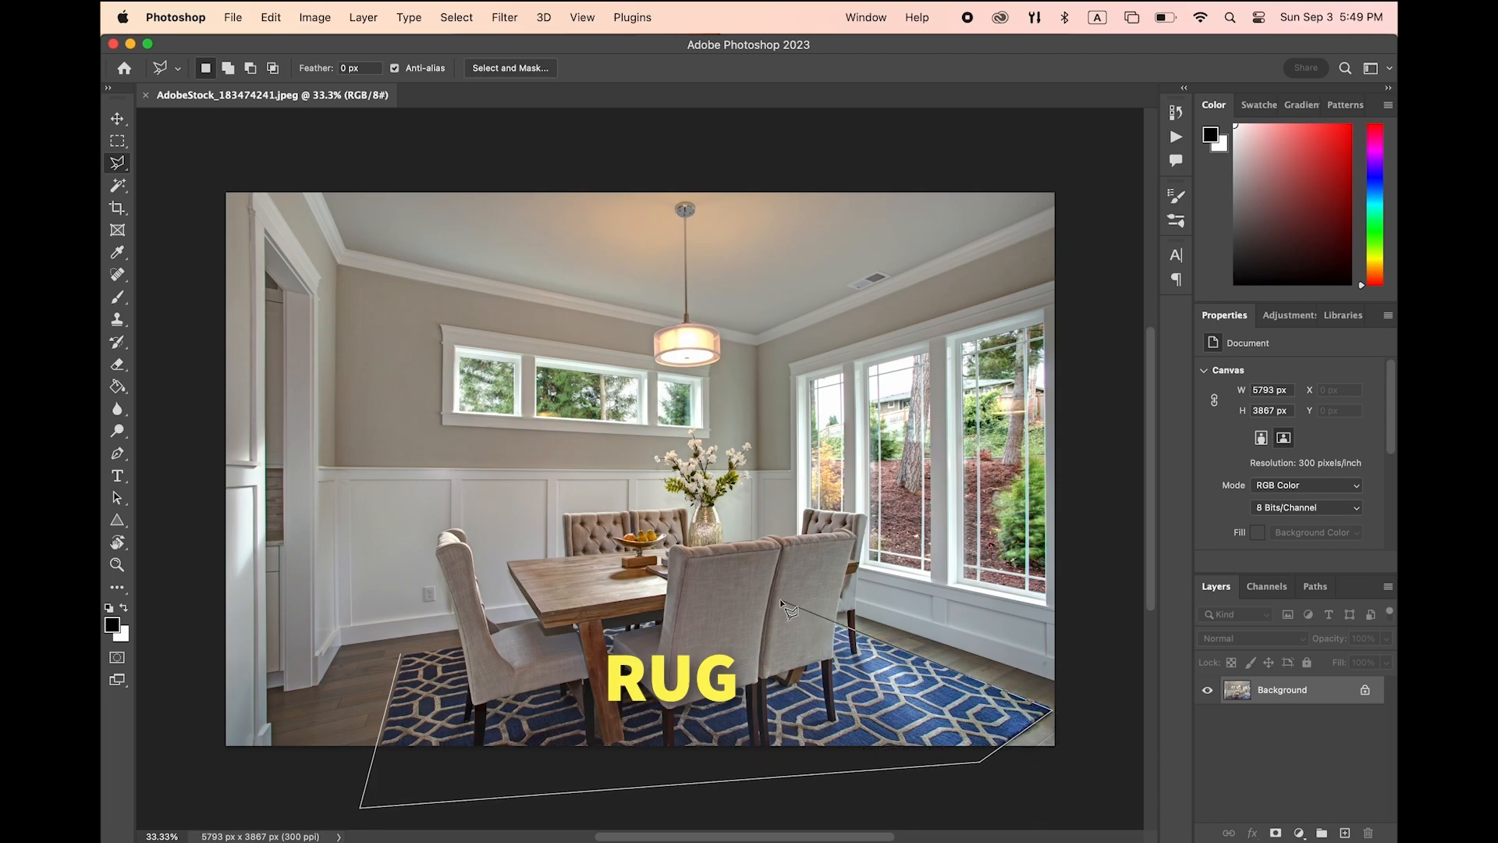
pyautogui.click(400, 653)
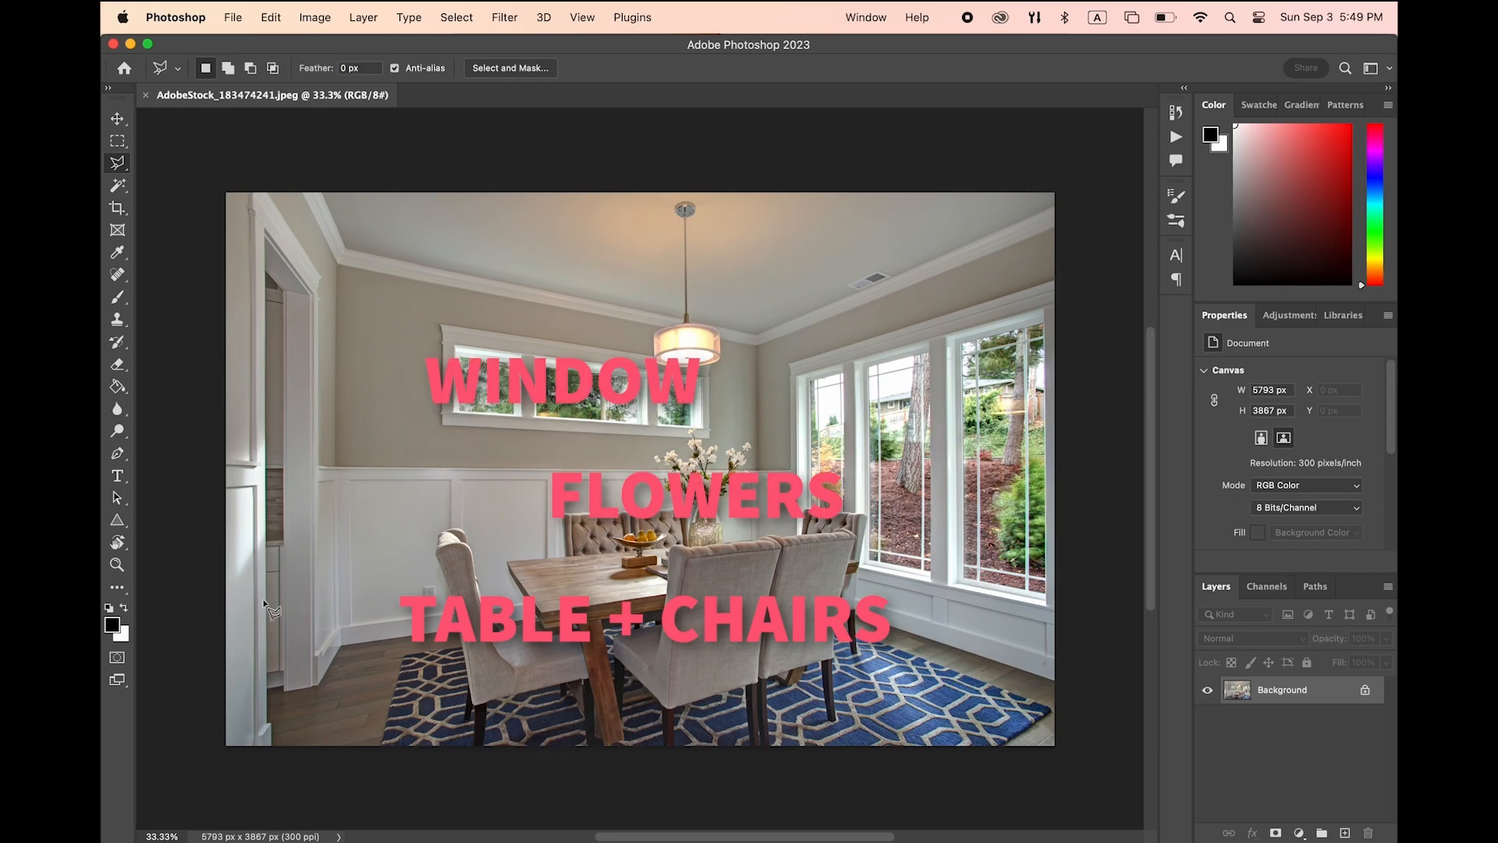
# Switch to the Magnetic Lasso tool and try tracing the top of the leftmost chair's backrest
pyautogui.scroll(3, 282, 531)
pyautogui.hscroll(-5, 283, 531)
pyautogui.scroll(-2, 282, 531)
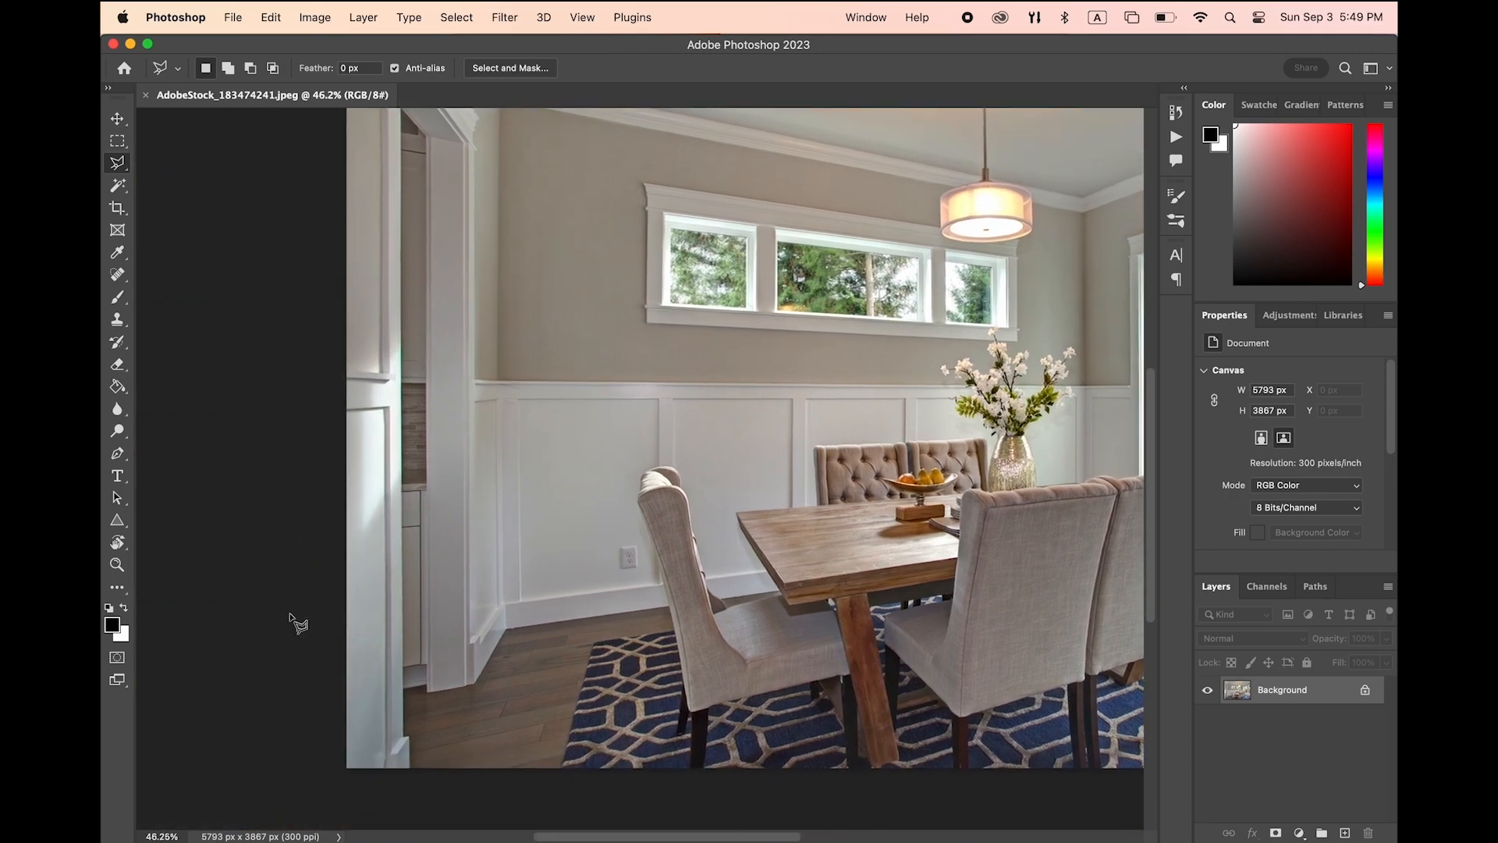
pyautogui.scroll(1, 289, 614)
pyautogui.scroll(-4, 290, 613)
pyautogui.hscroll(-1, 289, 614)
pyautogui.scroll(3, 374, 271)
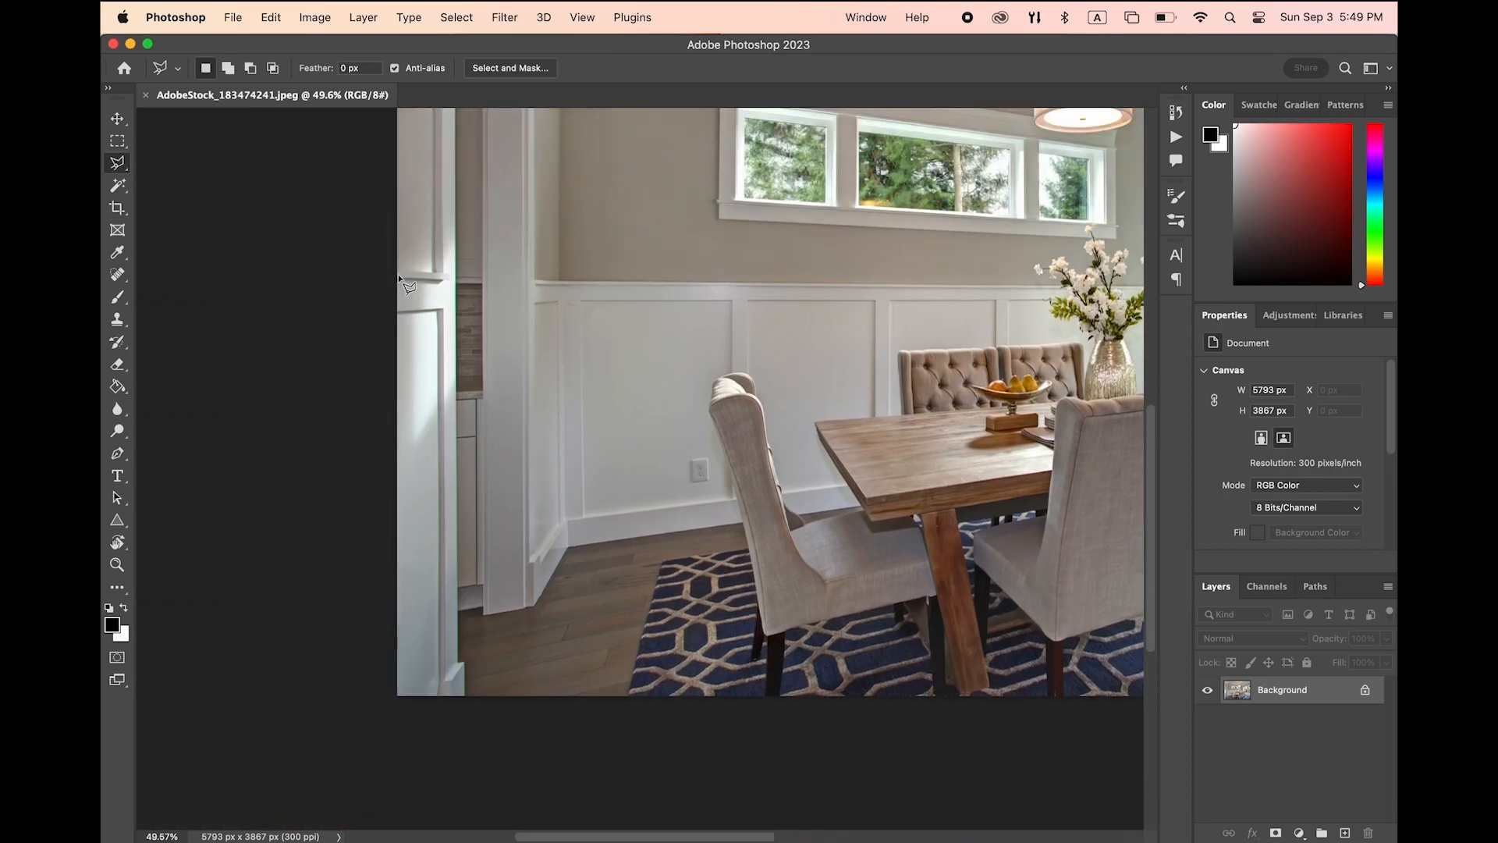
pyautogui.scroll(4, 397, 273)
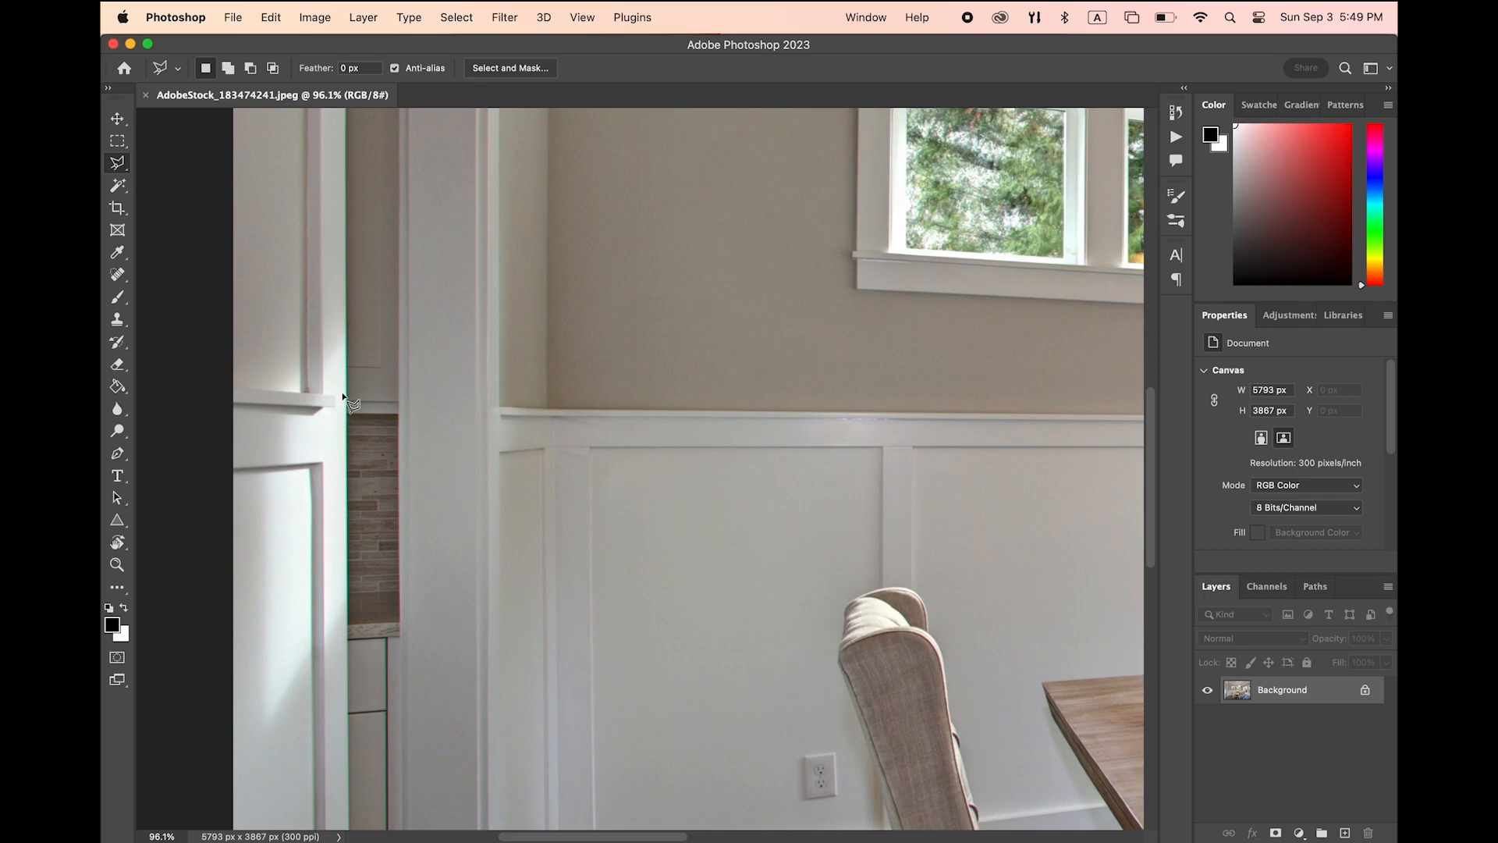
pyautogui.scroll(-3, 326, 506)
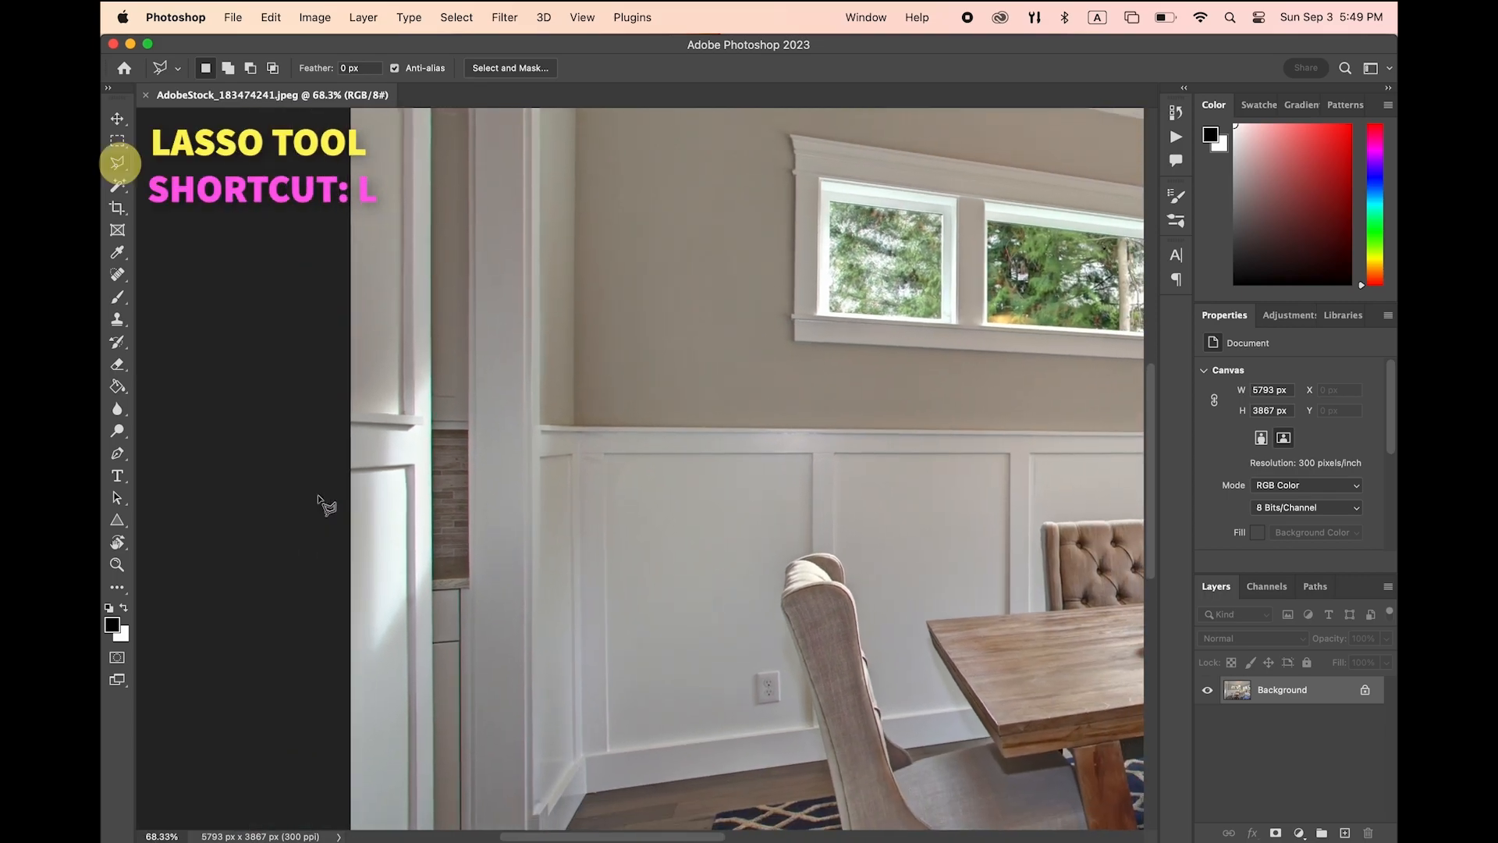
pyautogui.scroll(-4, 326, 505)
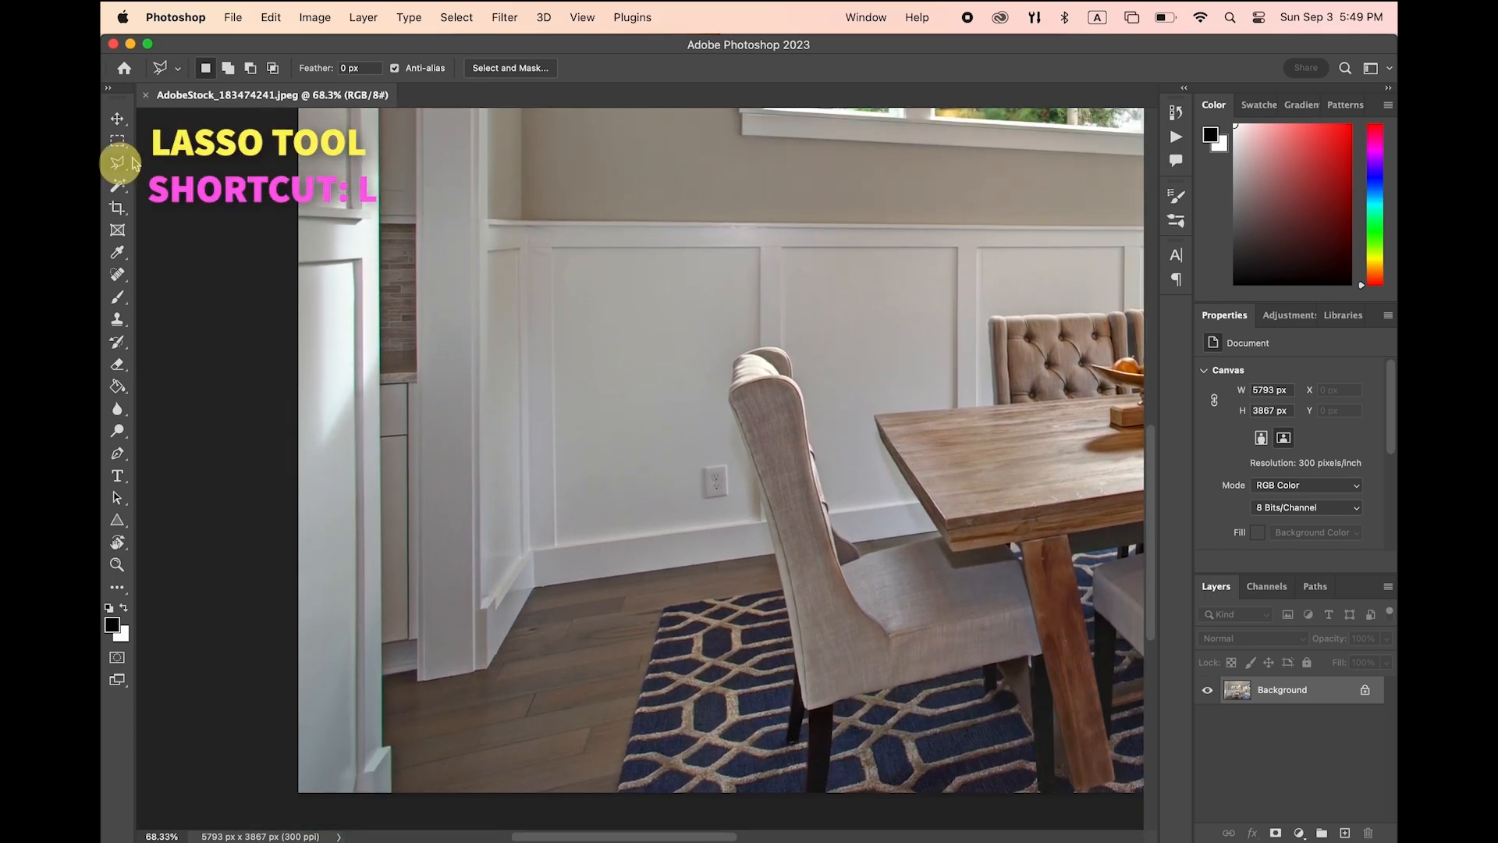
pyautogui.moveTo(119, 168)
pyautogui.mouseDown()
pyautogui.moveTo(174, 164)
pyautogui.moveTo(120, 162)
pyautogui.moveTo(166, 173)
pyautogui.moveTo(171, 196)
pyautogui.mouseUp()
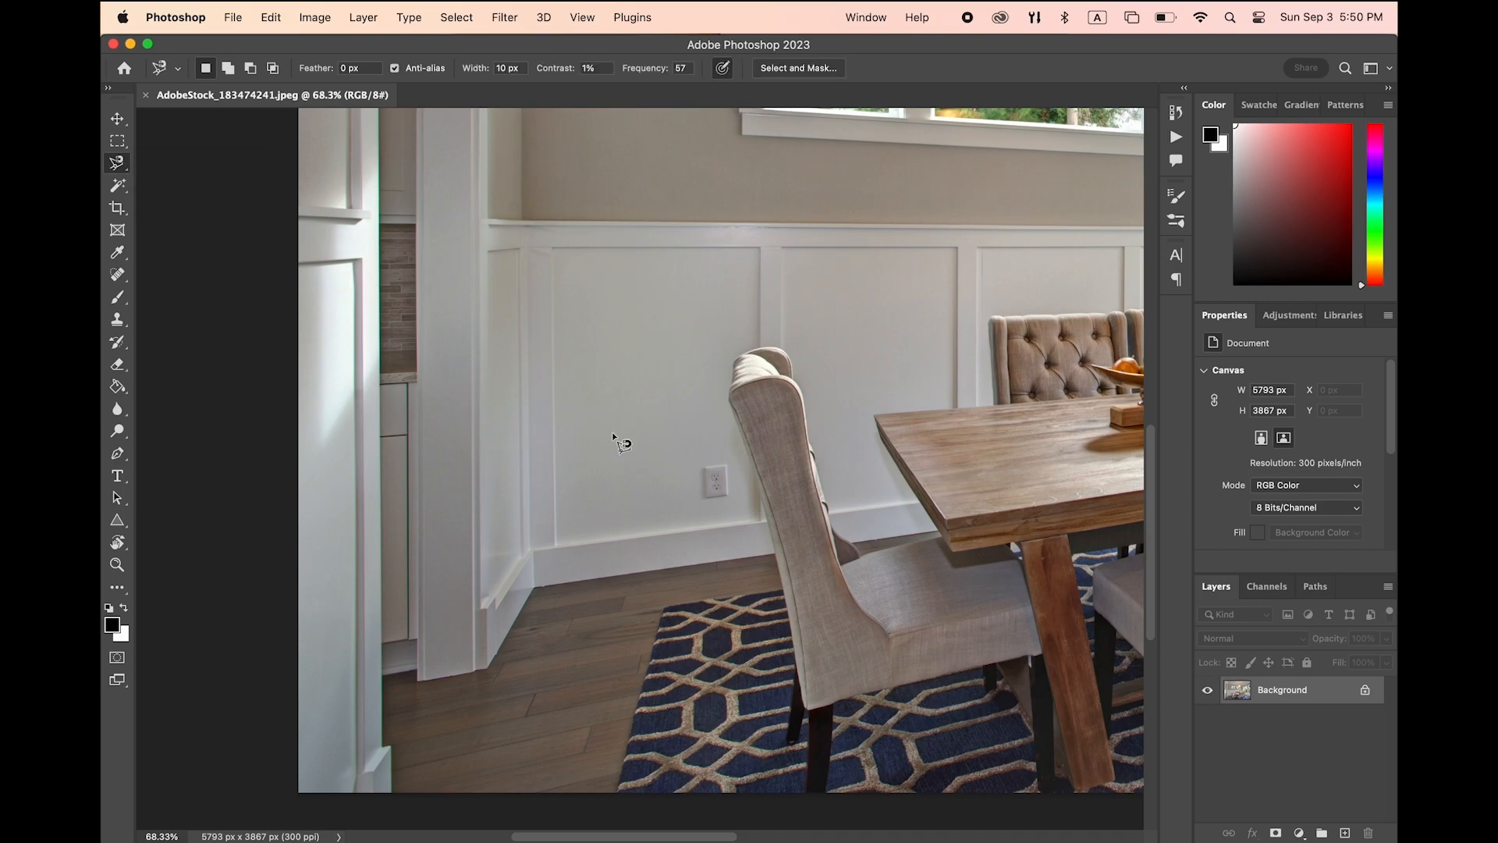
pyautogui.click(760, 478)
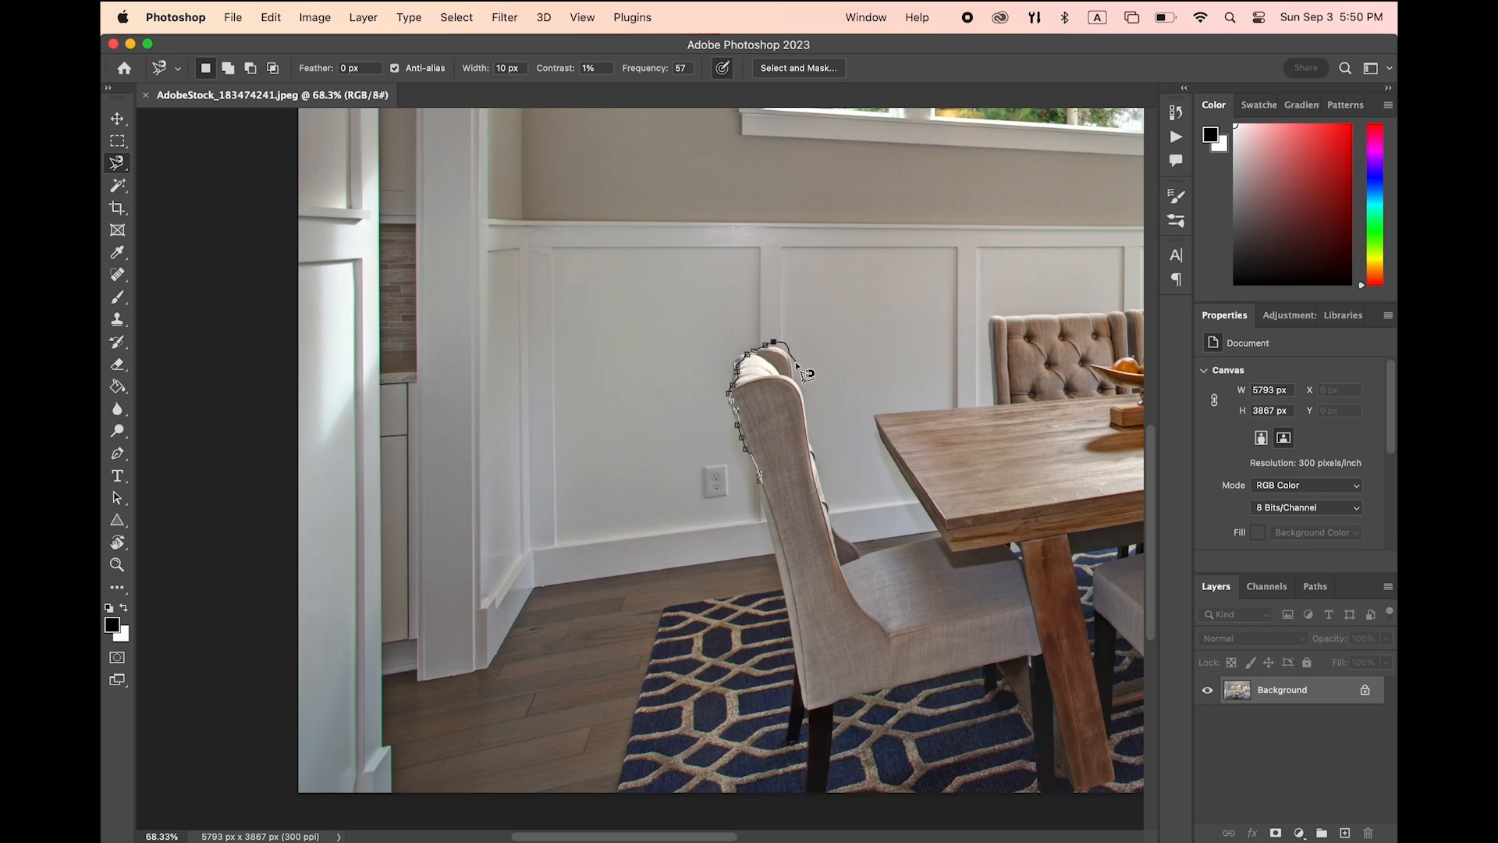
pyautogui.press('Escape')
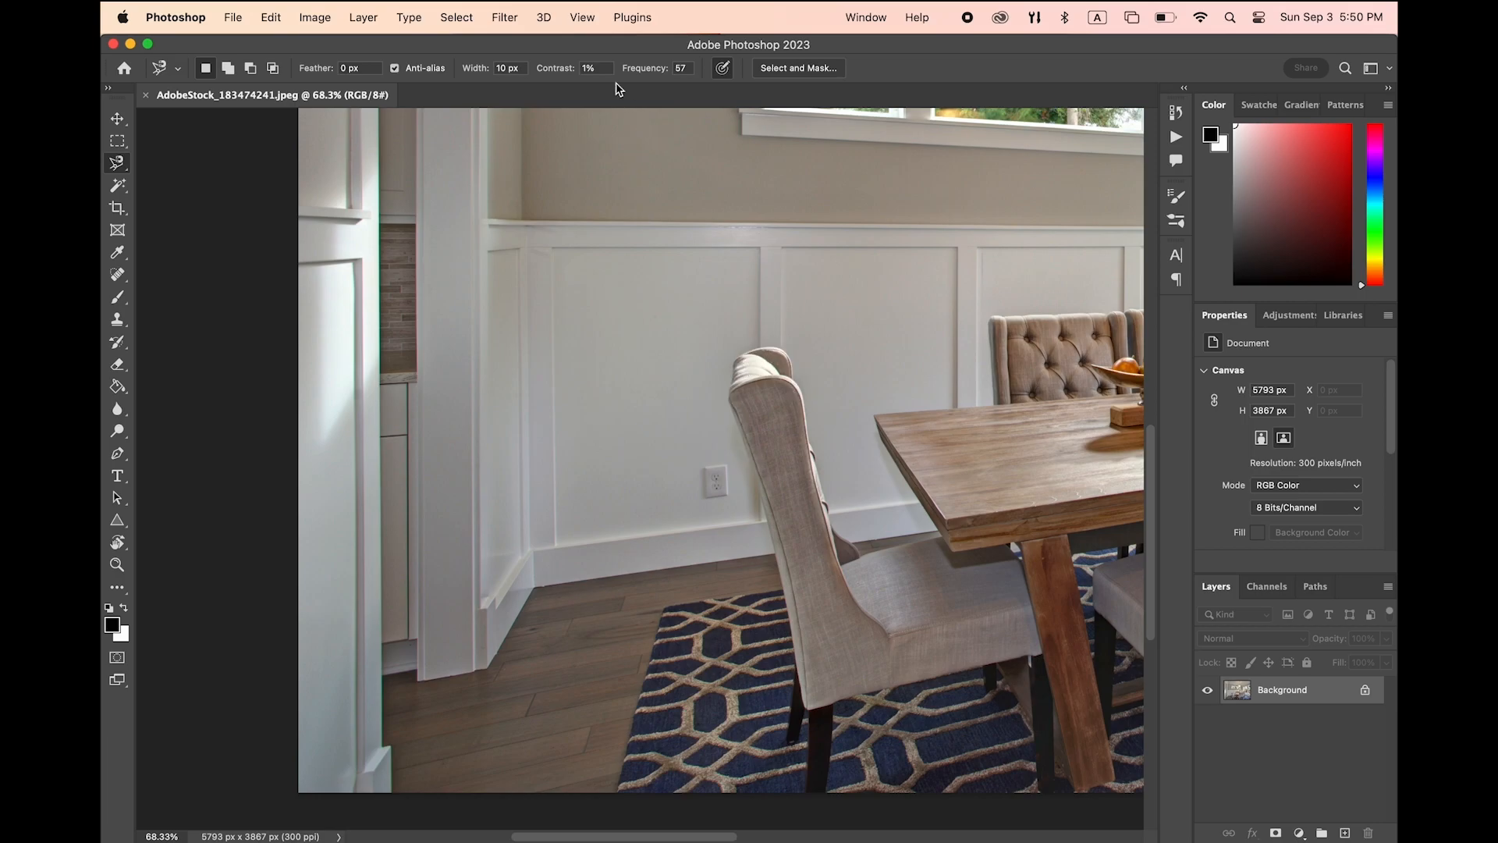
# Set the Magnetic Lasso contrast to 40% and frequency to 100, and select the top of the leftmost chair's backrest
pyautogui.press('Return')
pyautogui.click(749, 464)
pyautogui.doubleClick(814, 451)
pyautogui.click(681, 68)
pyautogui.write('100')
pyautogui.click(755, 487)
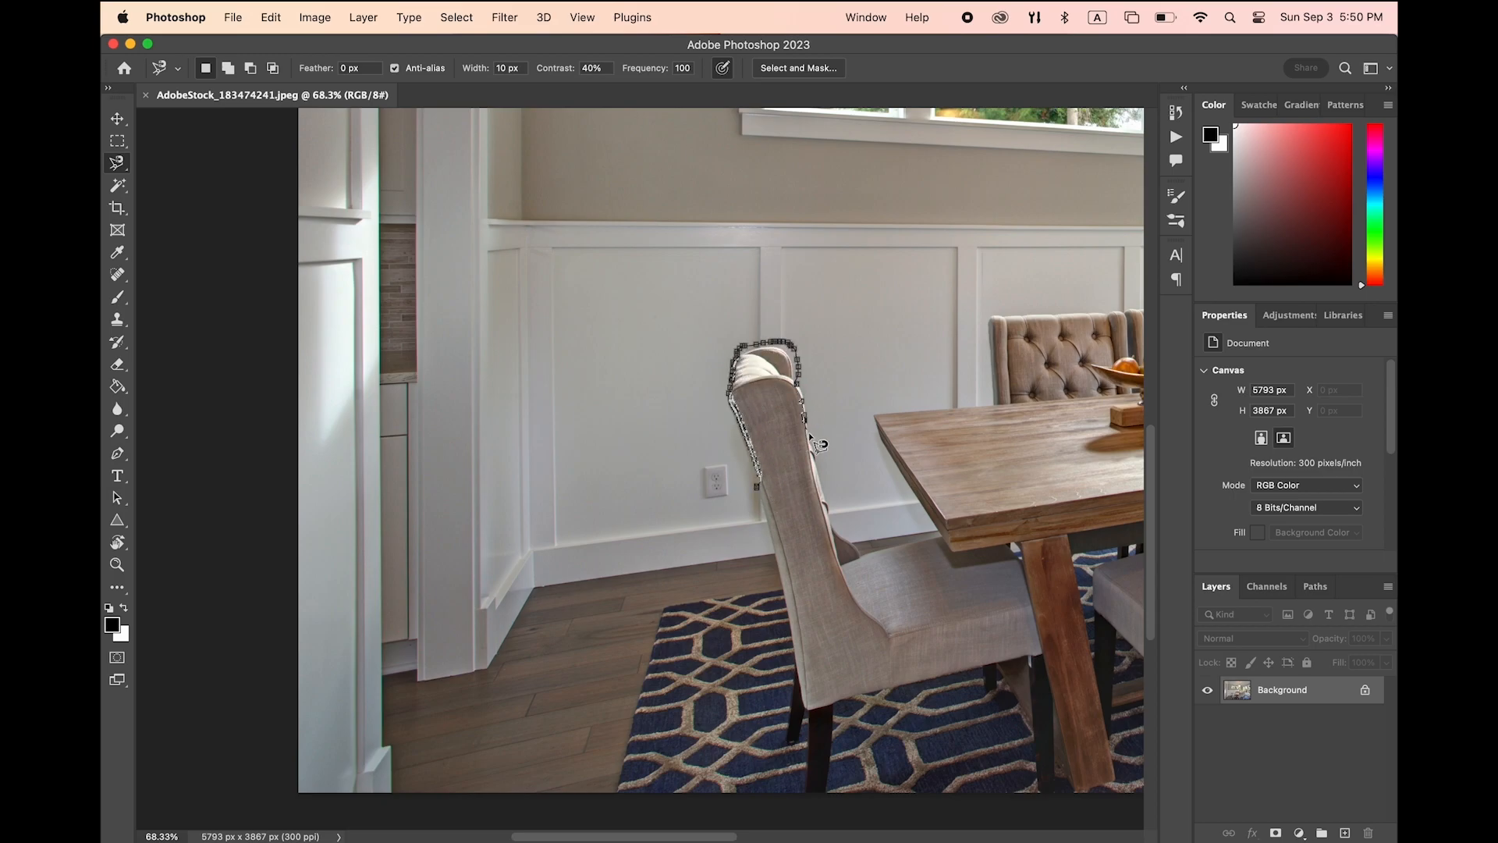
pyautogui.press('Return')
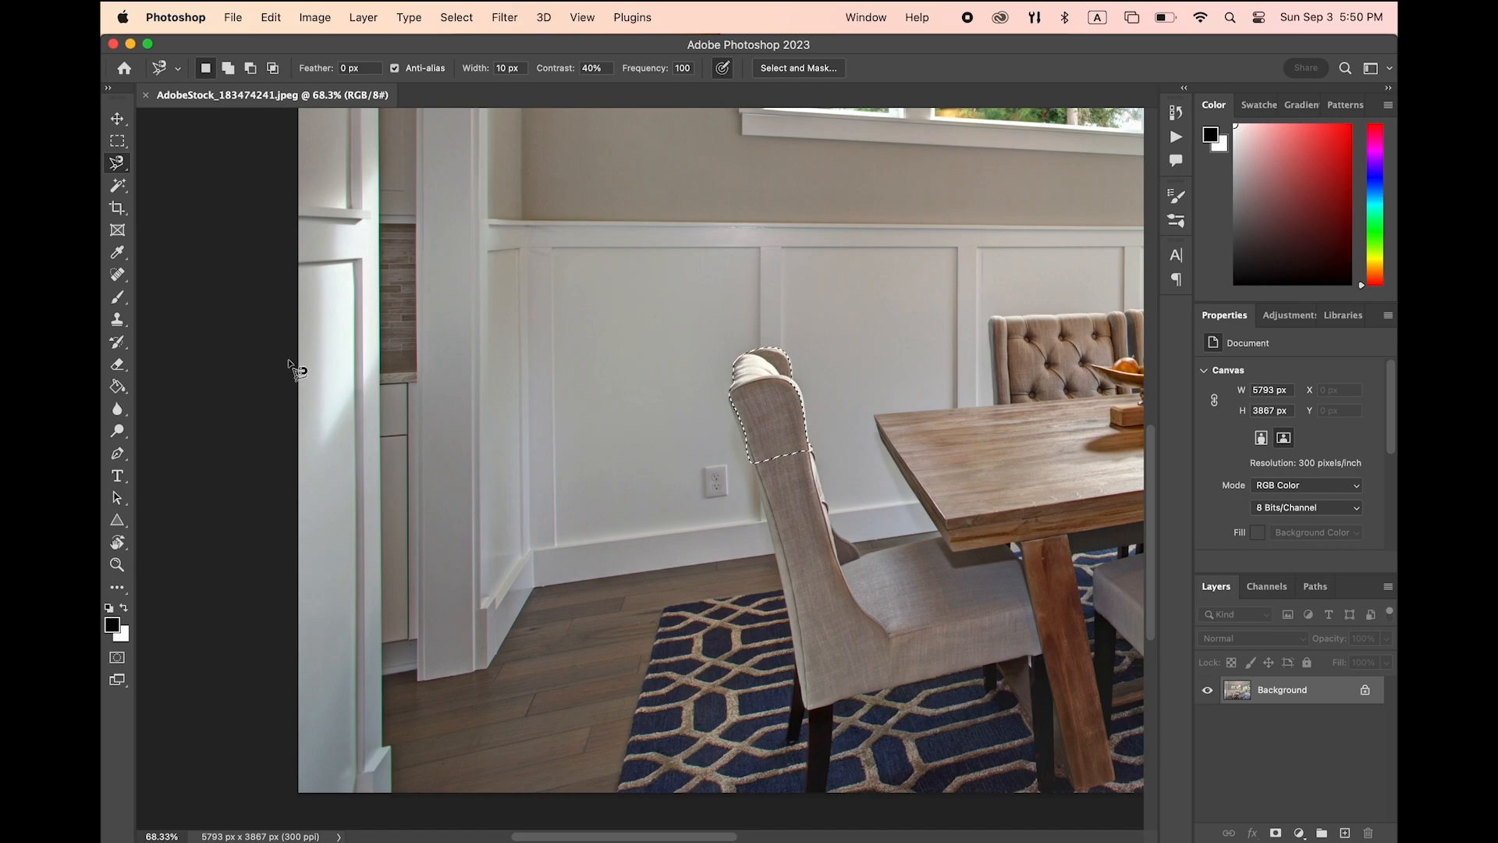
# Switch back to the Polygonal Lasso tool and clear the selection on the chair's backrest
pyautogui.rightClick(122, 172)
pyautogui.click(181, 179)
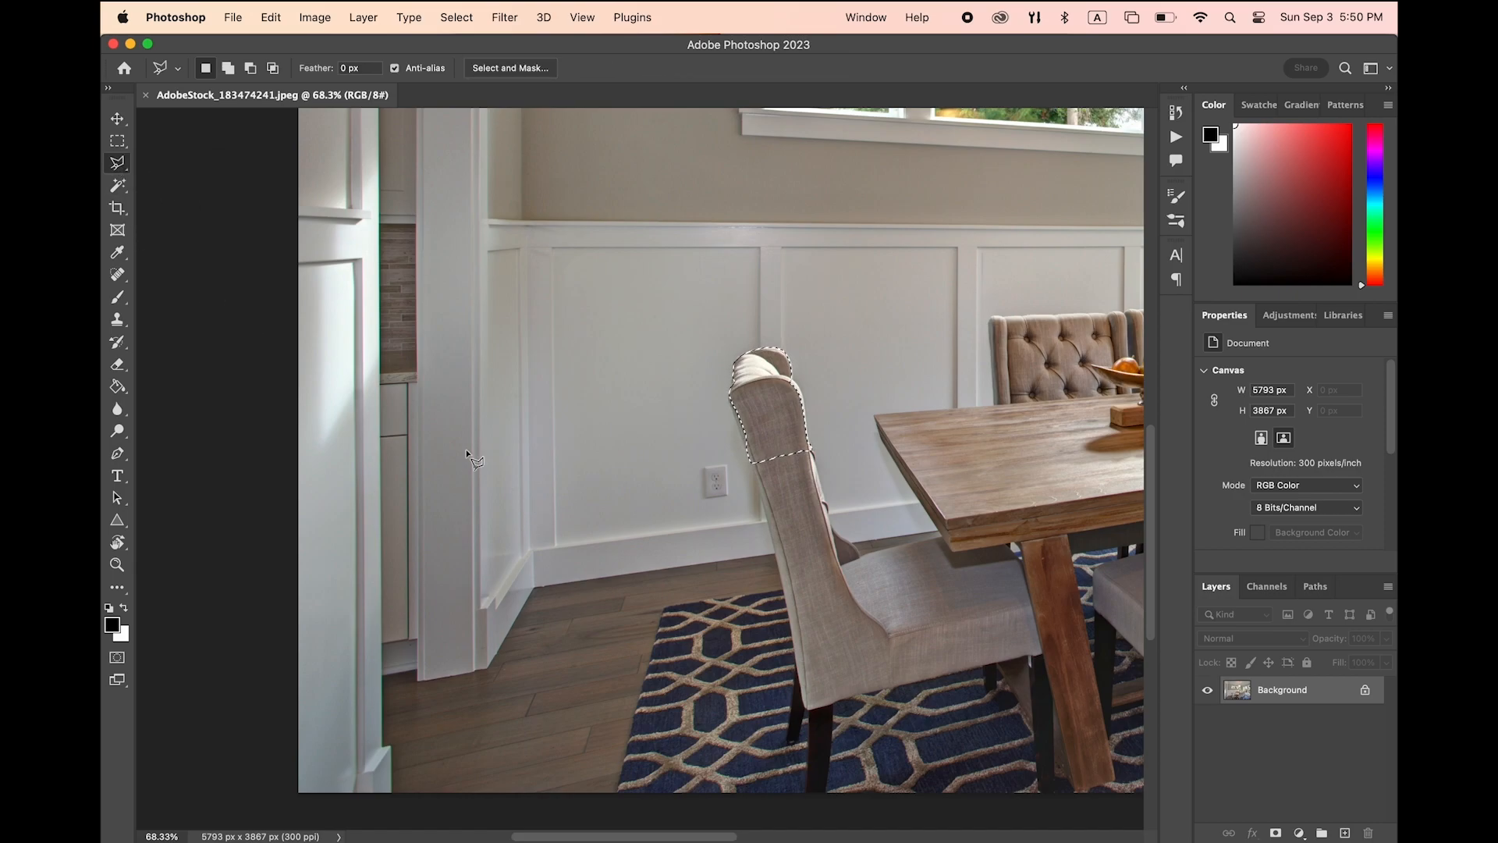
pyautogui.scroll(3, 294, 208)
pyautogui.hscroll(-2, 294, 207)
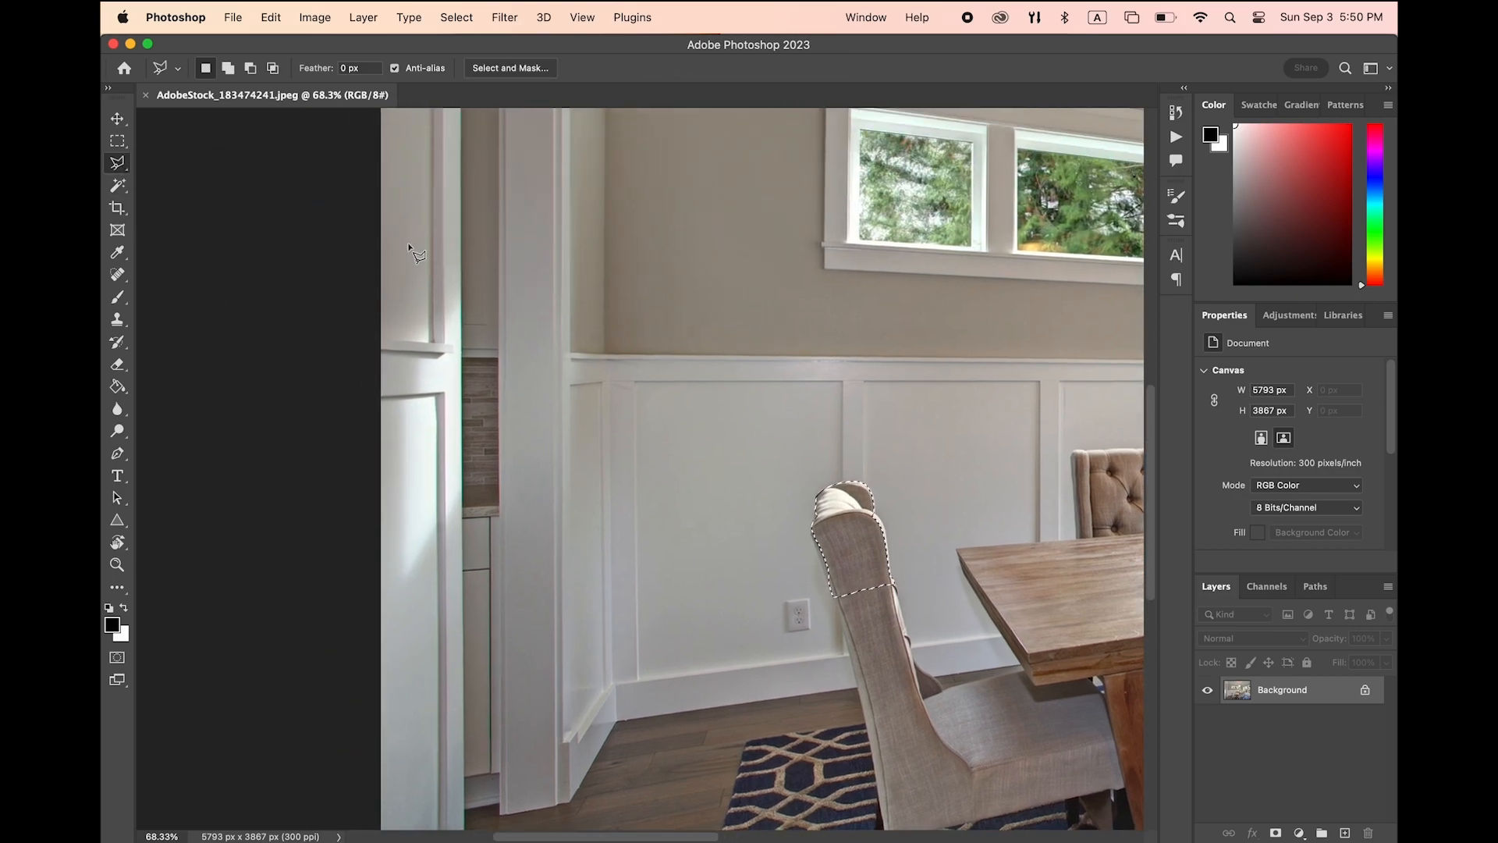
pyautogui.scroll(3, 386, 408)
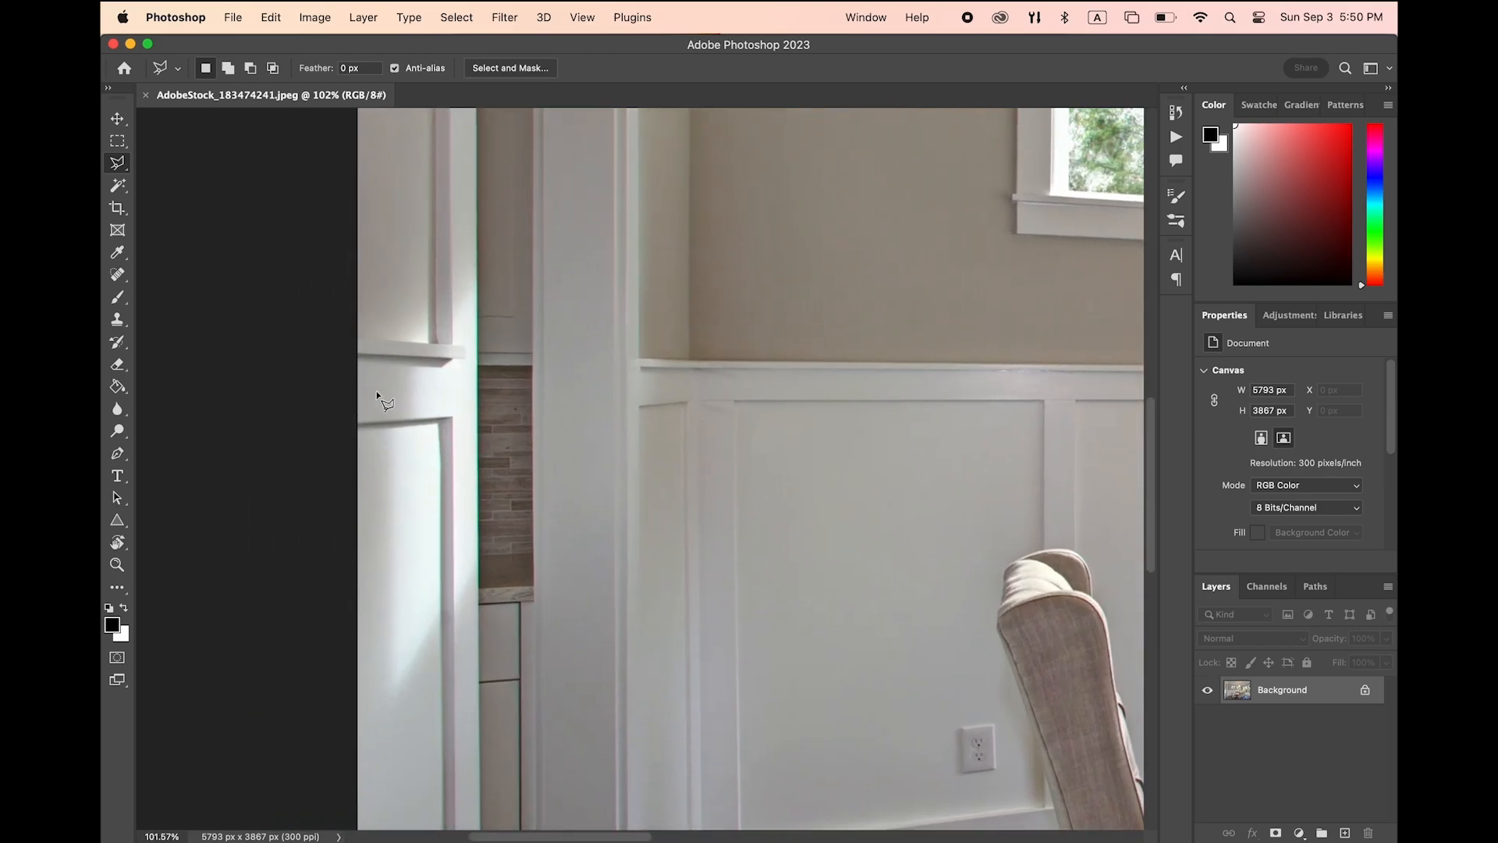
pyautogui.click(355, 334)
pyautogui.press('Escape')
# Select the lower paneling at the photo's far left edge, from its chair rail down past the bottom of the image
pyautogui.click(355, 337)
pyautogui.scroll(-10, 468, 459)
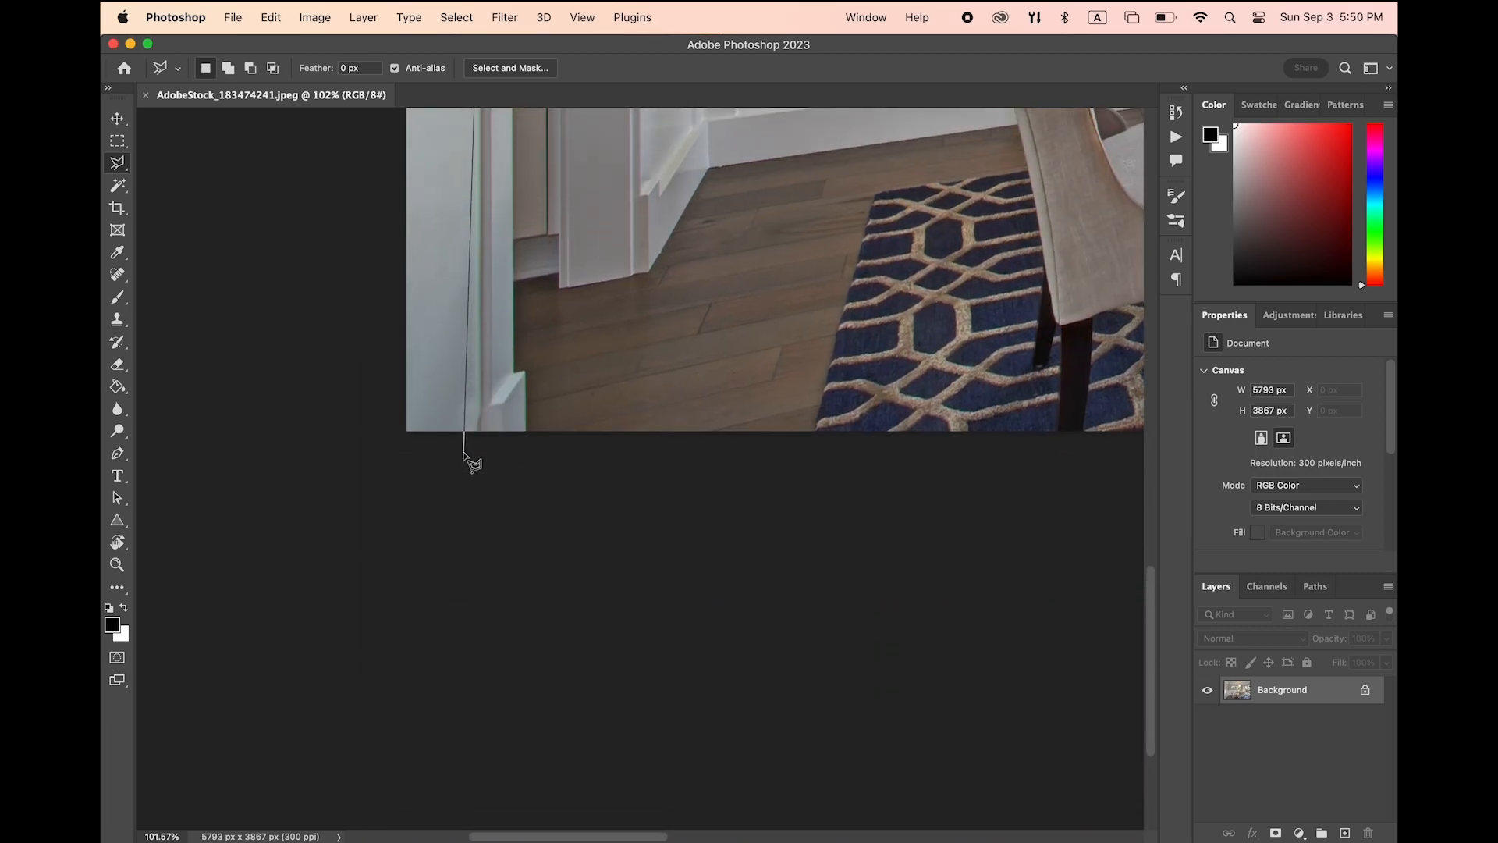
pyautogui.scroll(3, 465, 476)
pyautogui.scroll(6, 483, 530)
pyautogui.scroll(5, 483, 530)
pyautogui.scroll(-1, 477, 624)
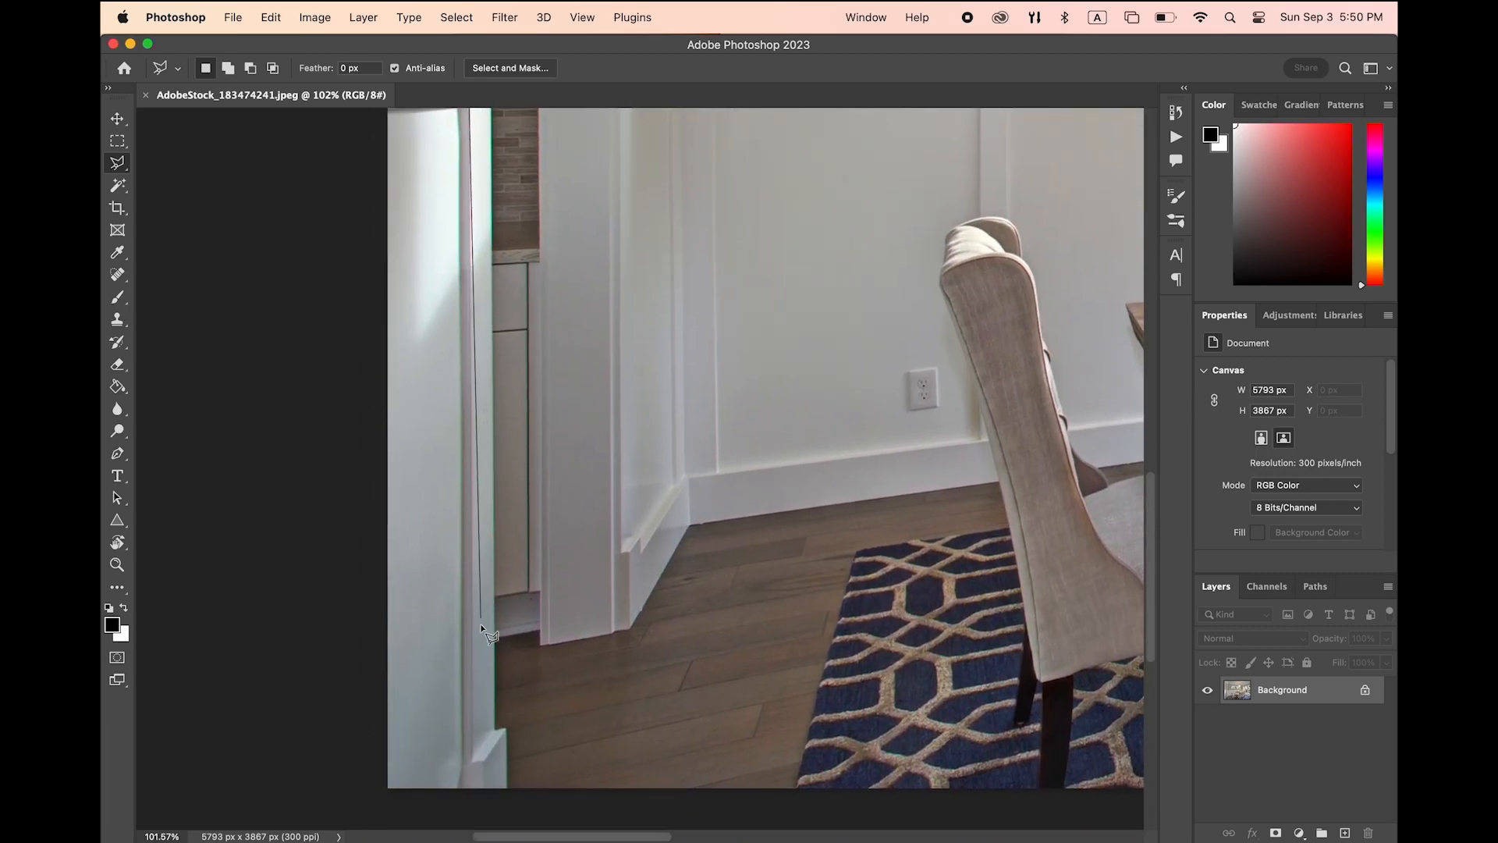
pyautogui.click(484, 759)
pyautogui.click(484, 804)
pyautogui.click(376, 801)
pyautogui.scroll(10, 374, 803)
pyautogui.click(364, 509)
pyautogui.scroll(-6, 537, 554)
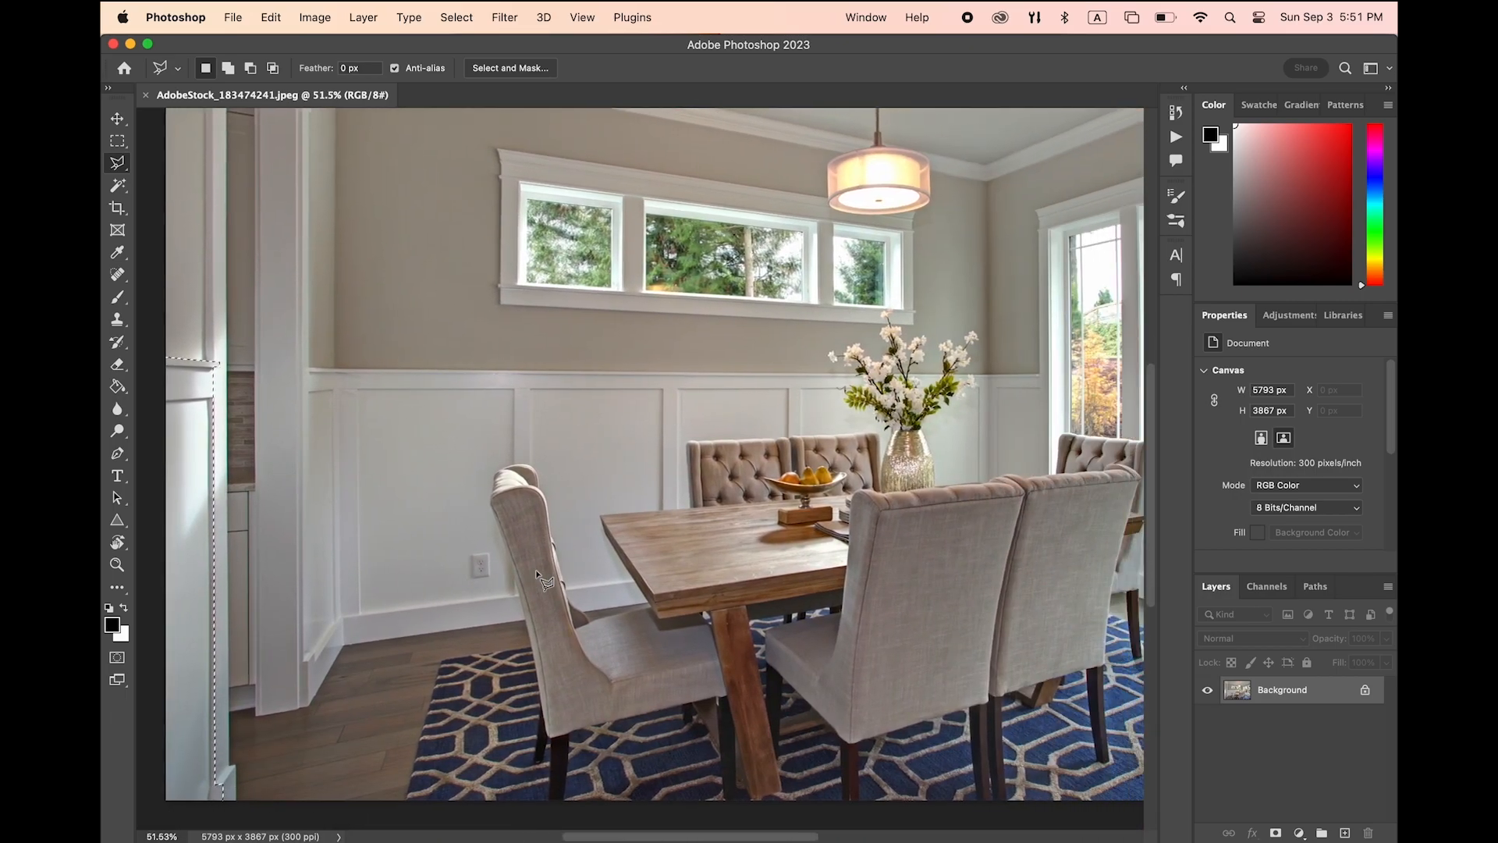
# Copy the selected paneling to a new layer with Layer Via Copy and duplicate the Background layer as Background copy
pyautogui.rightClick(170, 508)
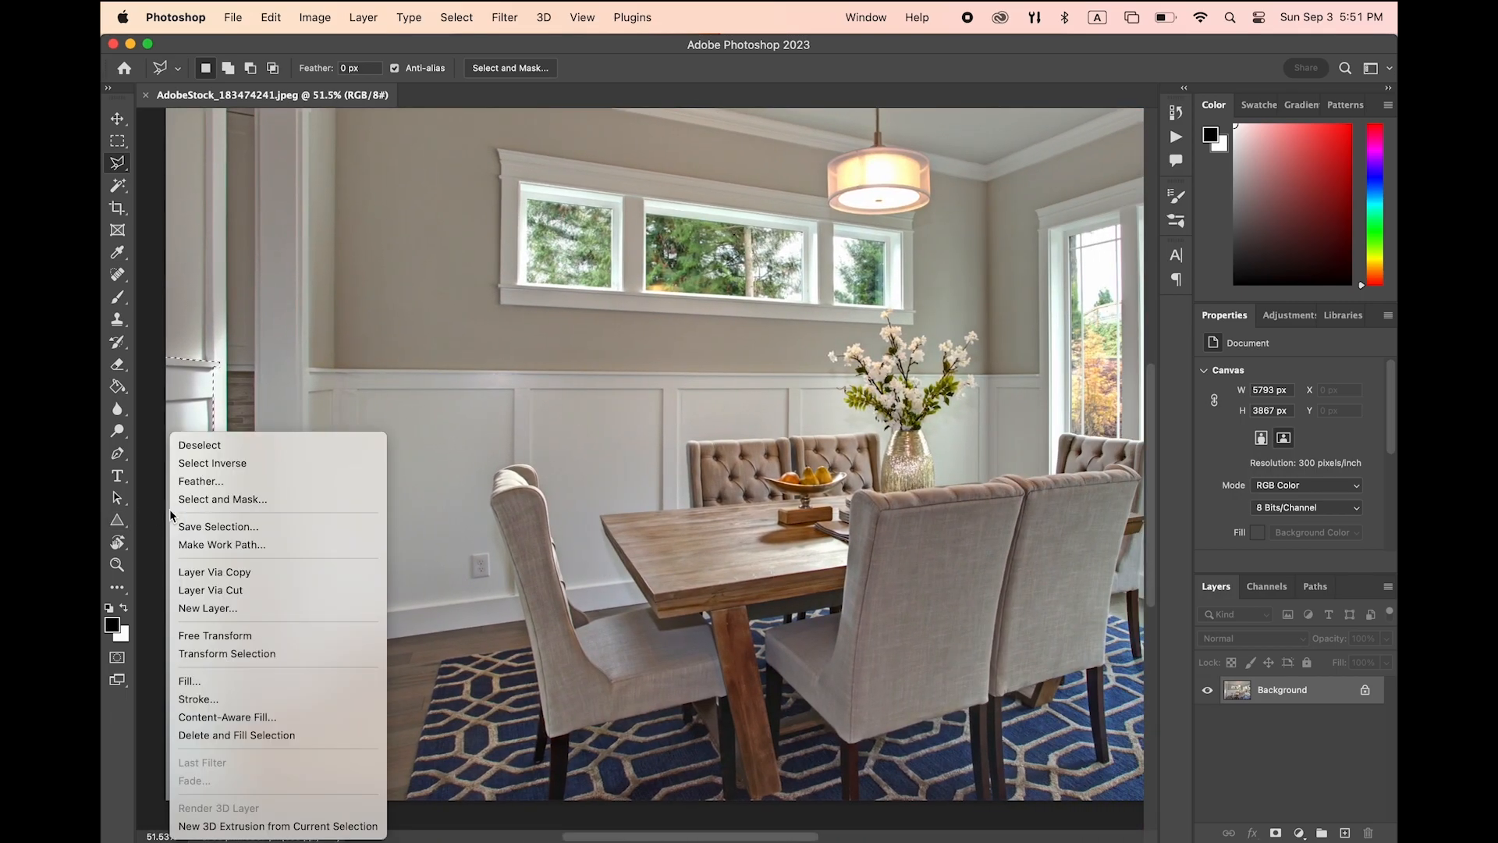
pyautogui.click(218, 575)
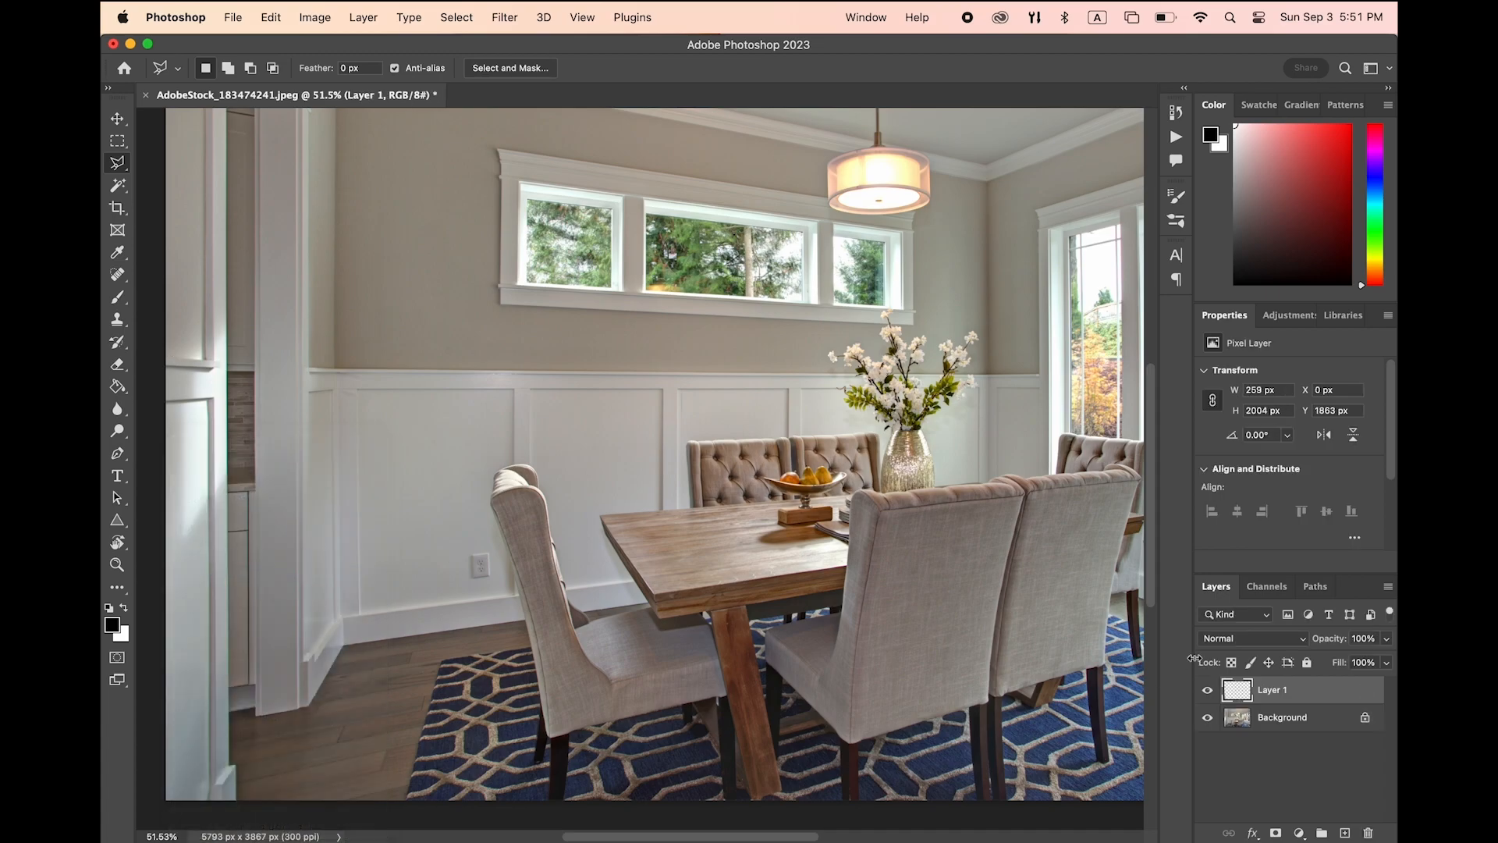
pyautogui.click(1292, 727)
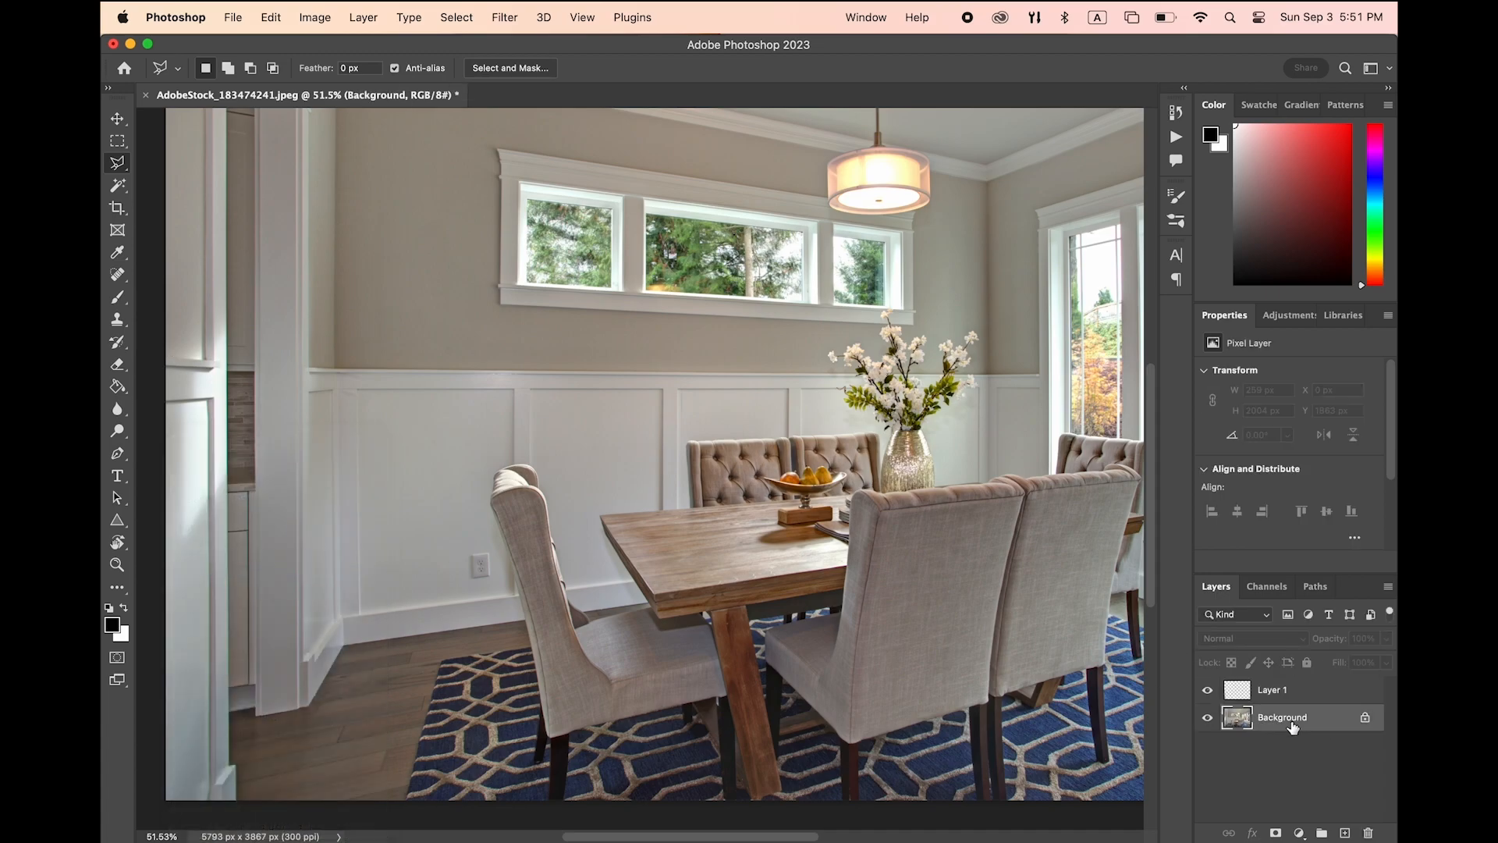
pyautogui.rightClick(1292, 721)
pyautogui.click(1245, 599)
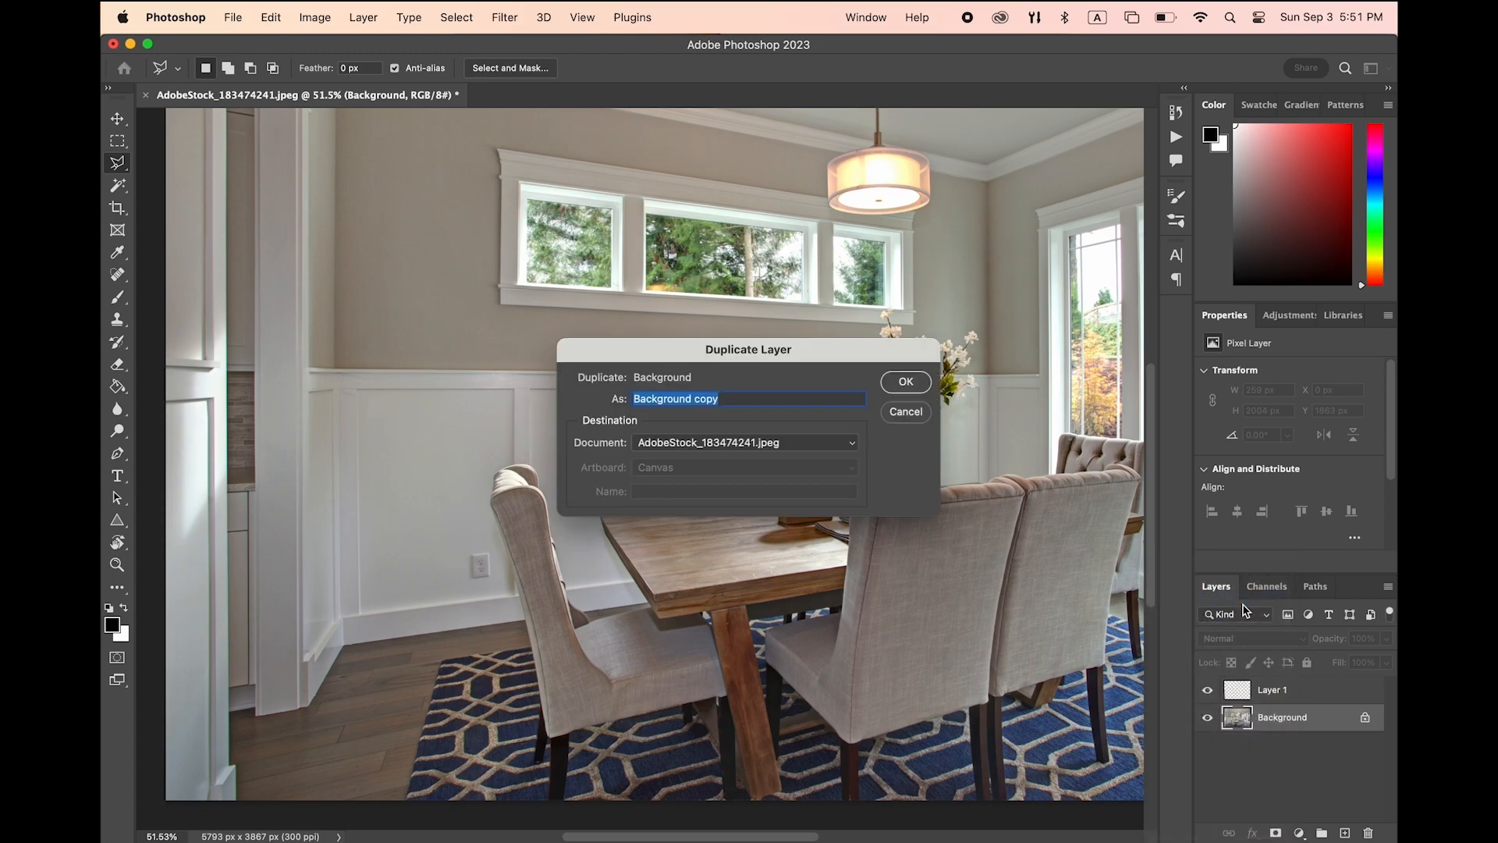
pyautogui.click(914, 383)
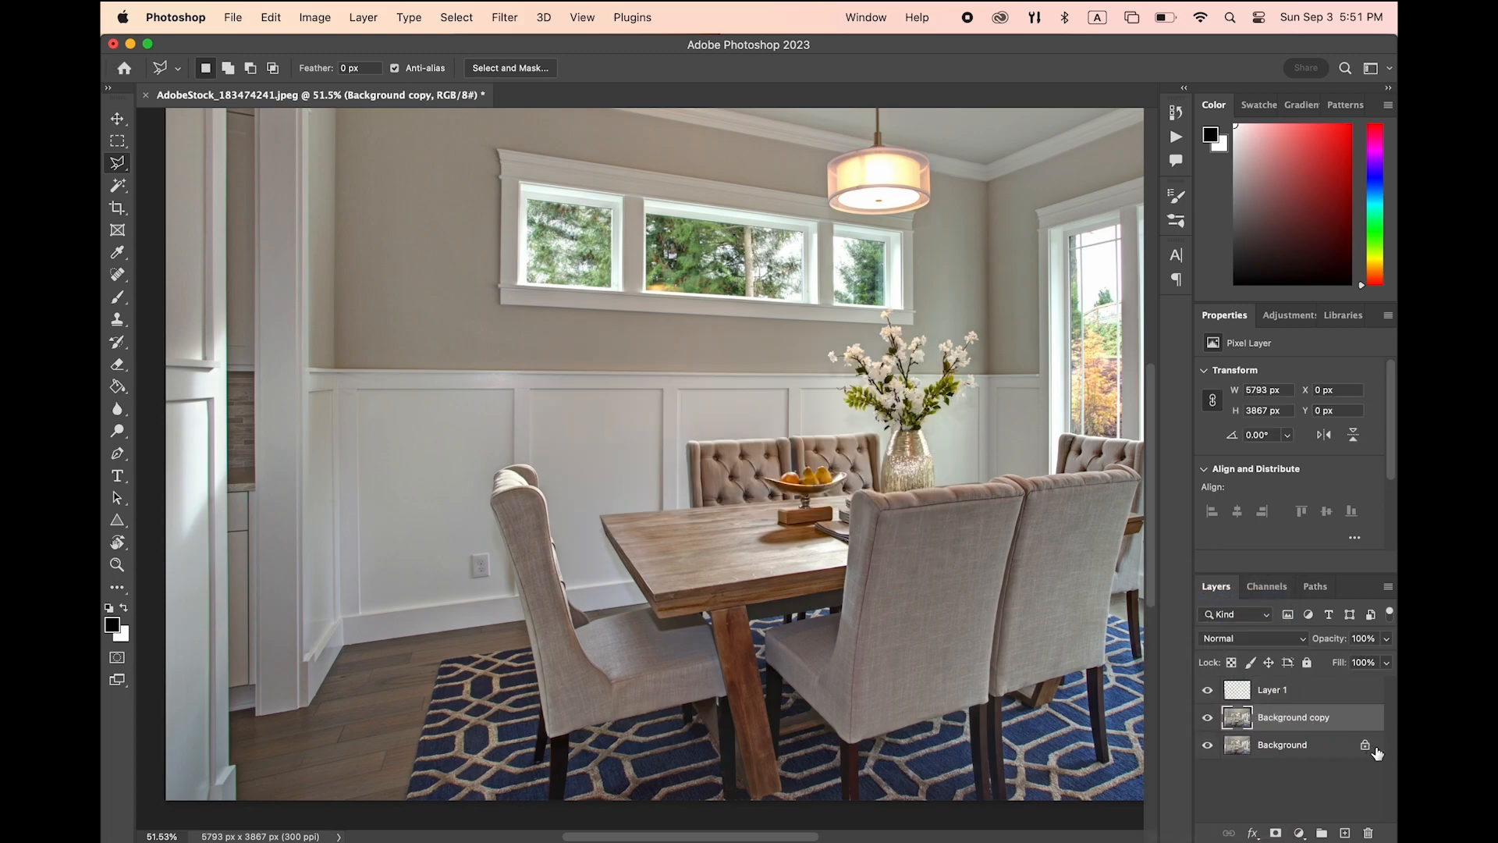
# Hide the original Background layer, leaving Layer 1 and Background copy shown
pyautogui.click(1208, 717)
pyautogui.click(1207, 689)
pyautogui.click(1208, 744)
pyautogui.click(1208, 717)
# Start a polygonal outline of the back wall paneling from the doorway trim's base, up and along the chair rail to the window trim
pyautogui.scroll(-1, 694, 561)
pyautogui.hscroll(-4, 692, 559)
pyautogui.hscroll(1, 692, 559)
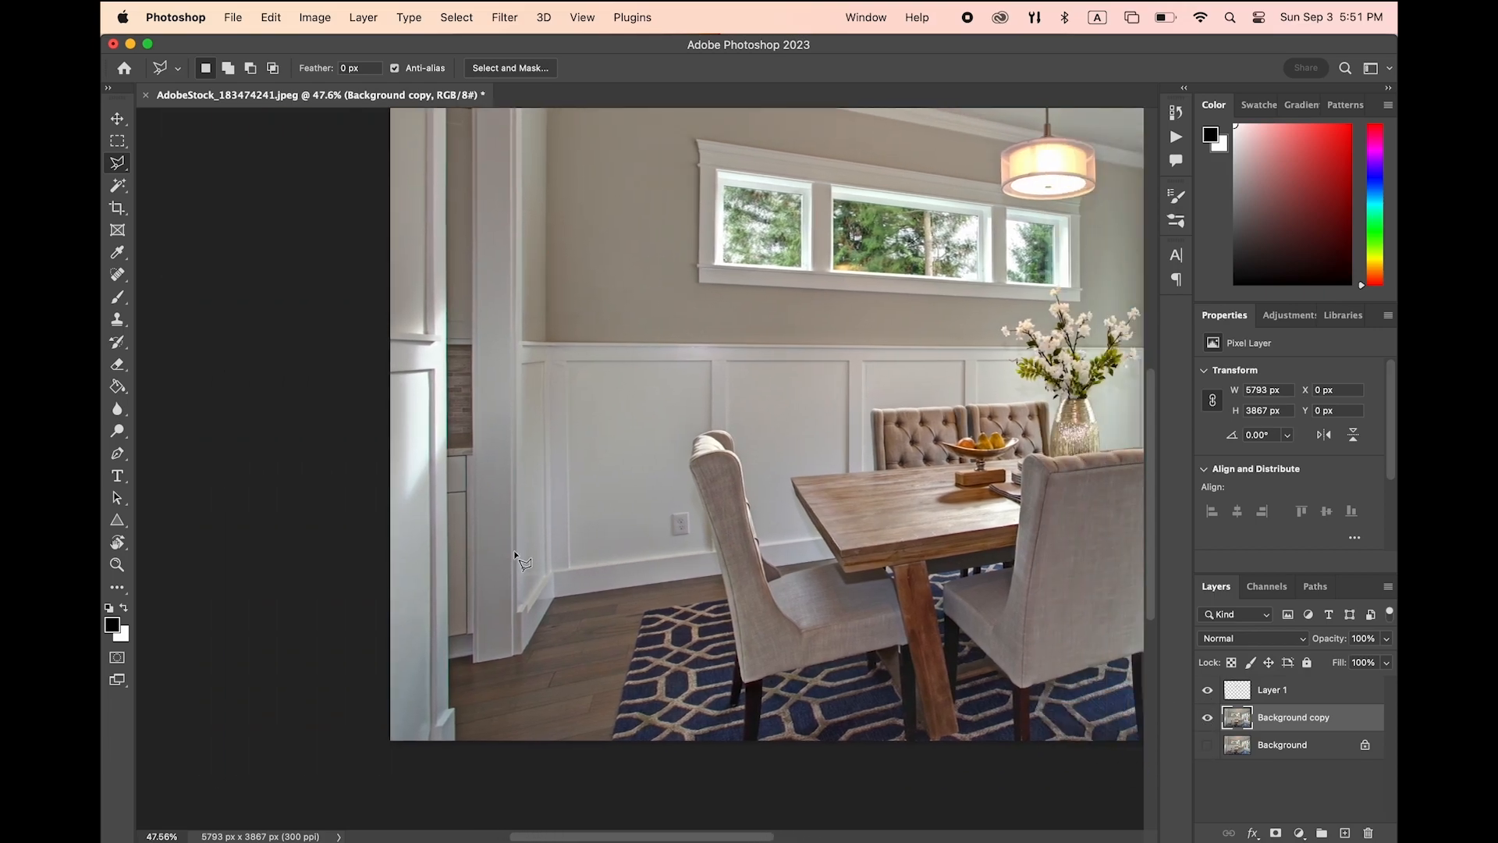
pyautogui.scroll(3, 427, 439)
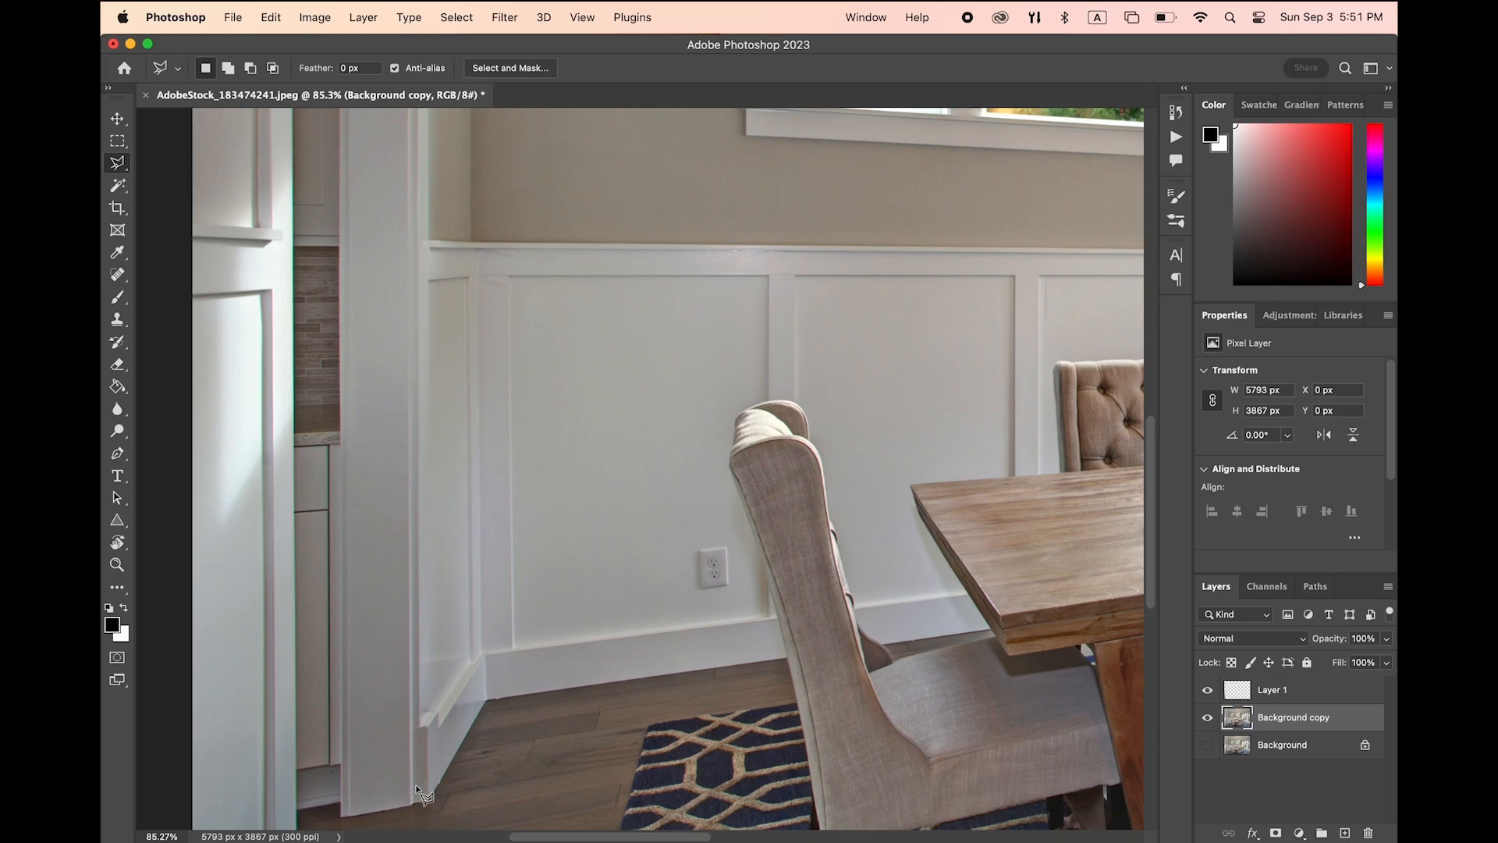
pyautogui.click(428, 242)
pyautogui.press('Escape')
pyautogui.click(413, 808)
pyautogui.scroll(1, 378, 320)
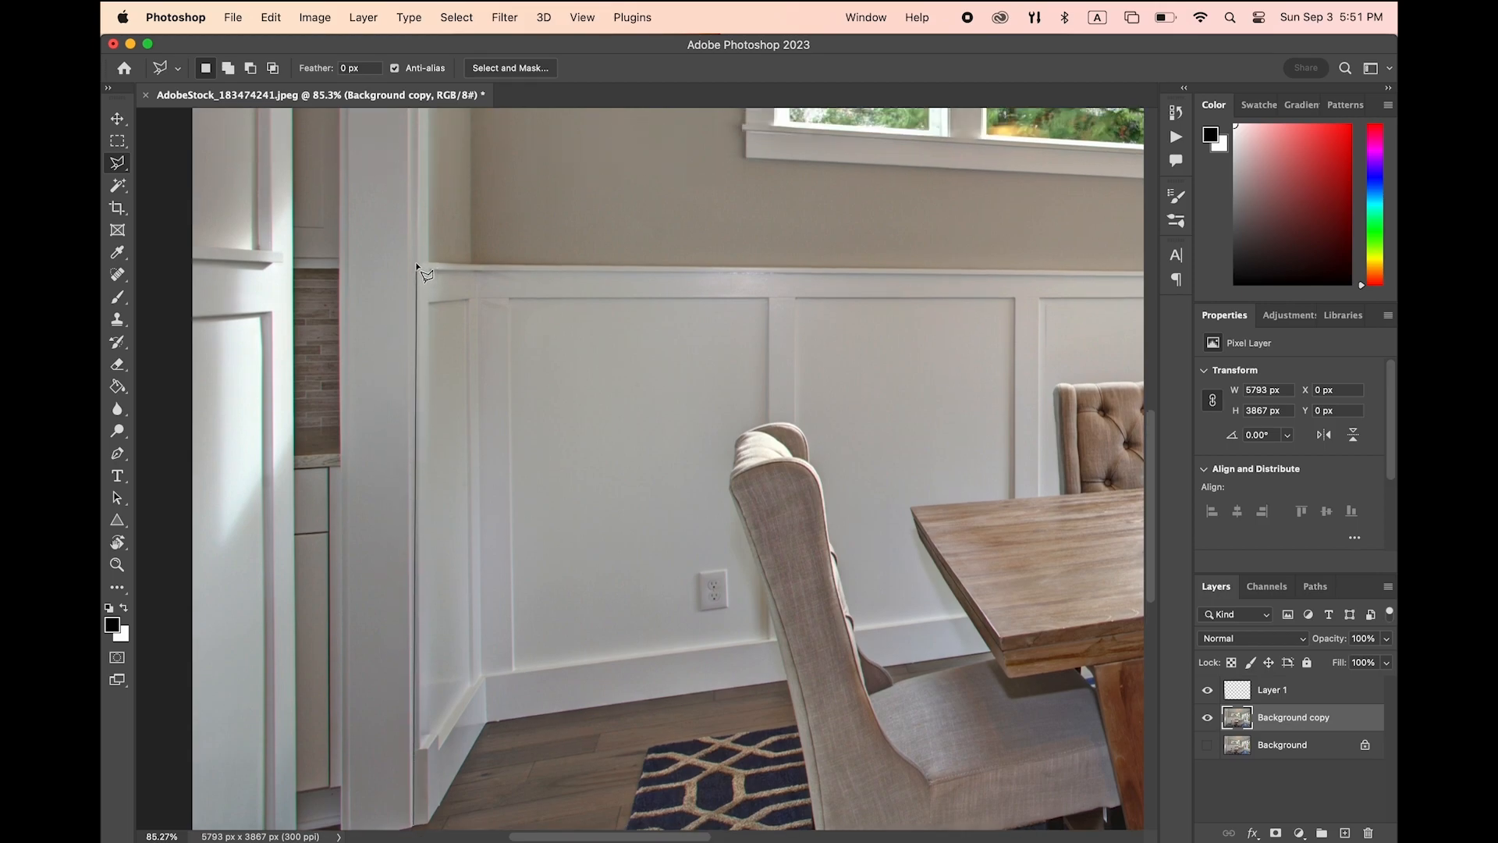
pyautogui.click(470, 263)
pyautogui.scroll(-5, 470, 264)
pyautogui.hscroll(4, 470, 264)
pyautogui.scroll(5, 849, 334)
pyautogui.hscroll(4, 1047, 250)
pyautogui.click(774, 288)
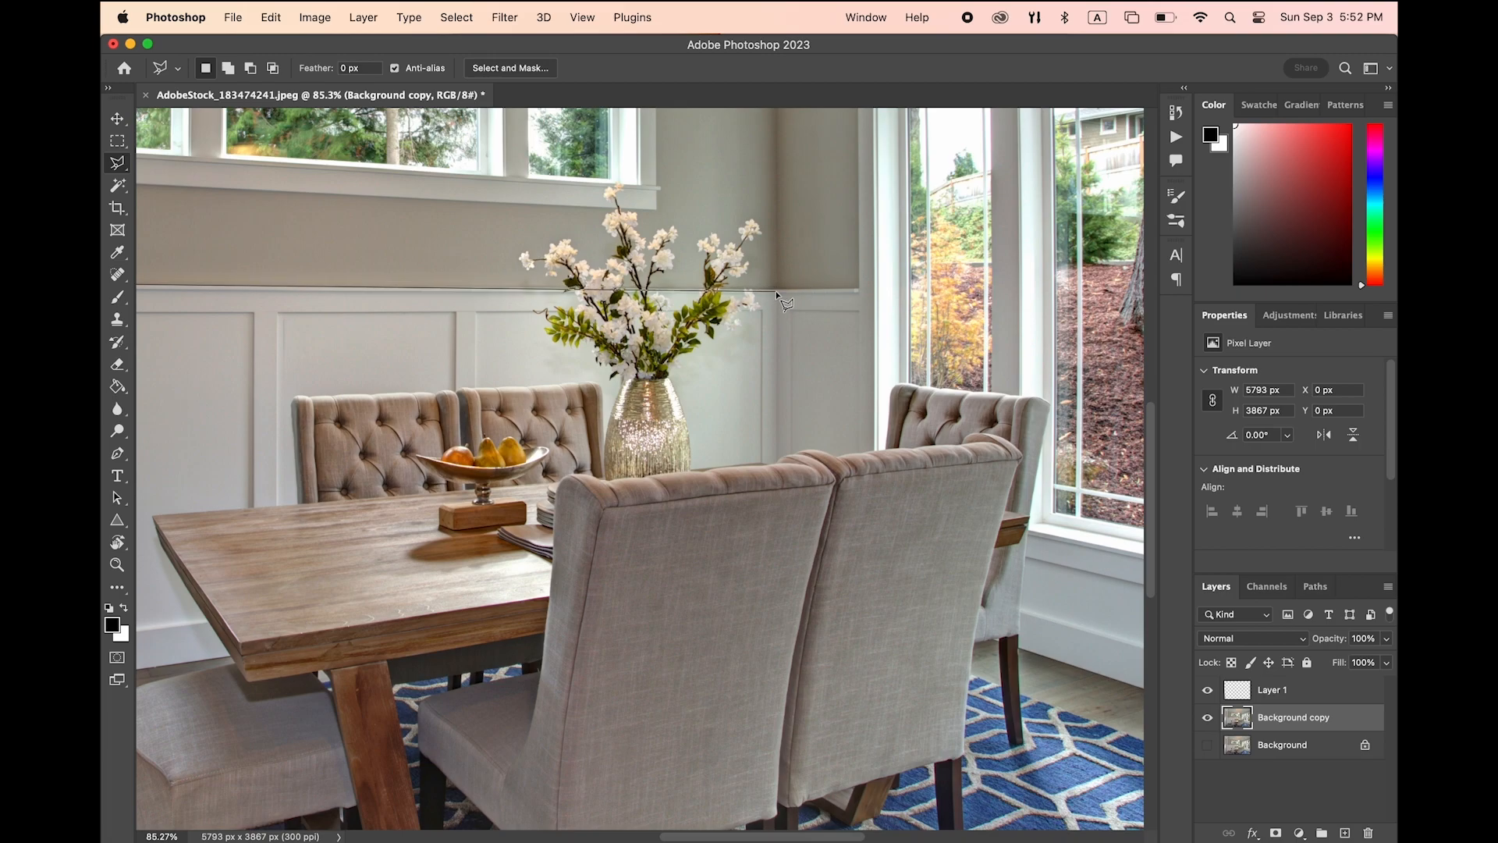
pyautogui.click(858, 287)
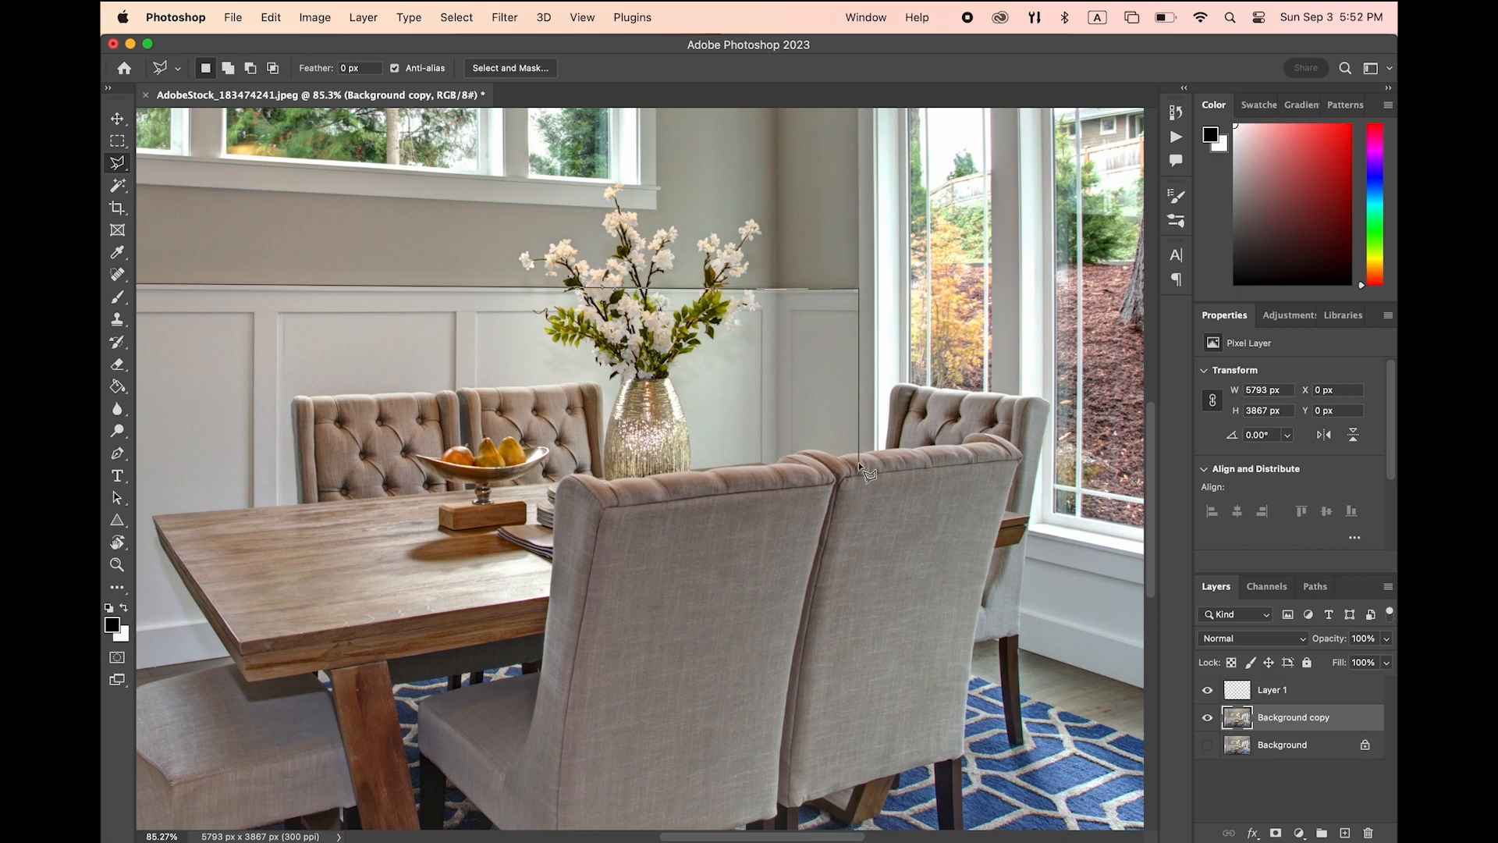
# Continue the paneling outline down to the chairs, back across the table and along the baseboard, and close it as a selection
pyautogui.click(858, 461)
pyautogui.click(766, 477)
pyautogui.hscroll(-6, 312, 480)
pyautogui.scroll(-1, 312, 481)
pyautogui.click(479, 603)
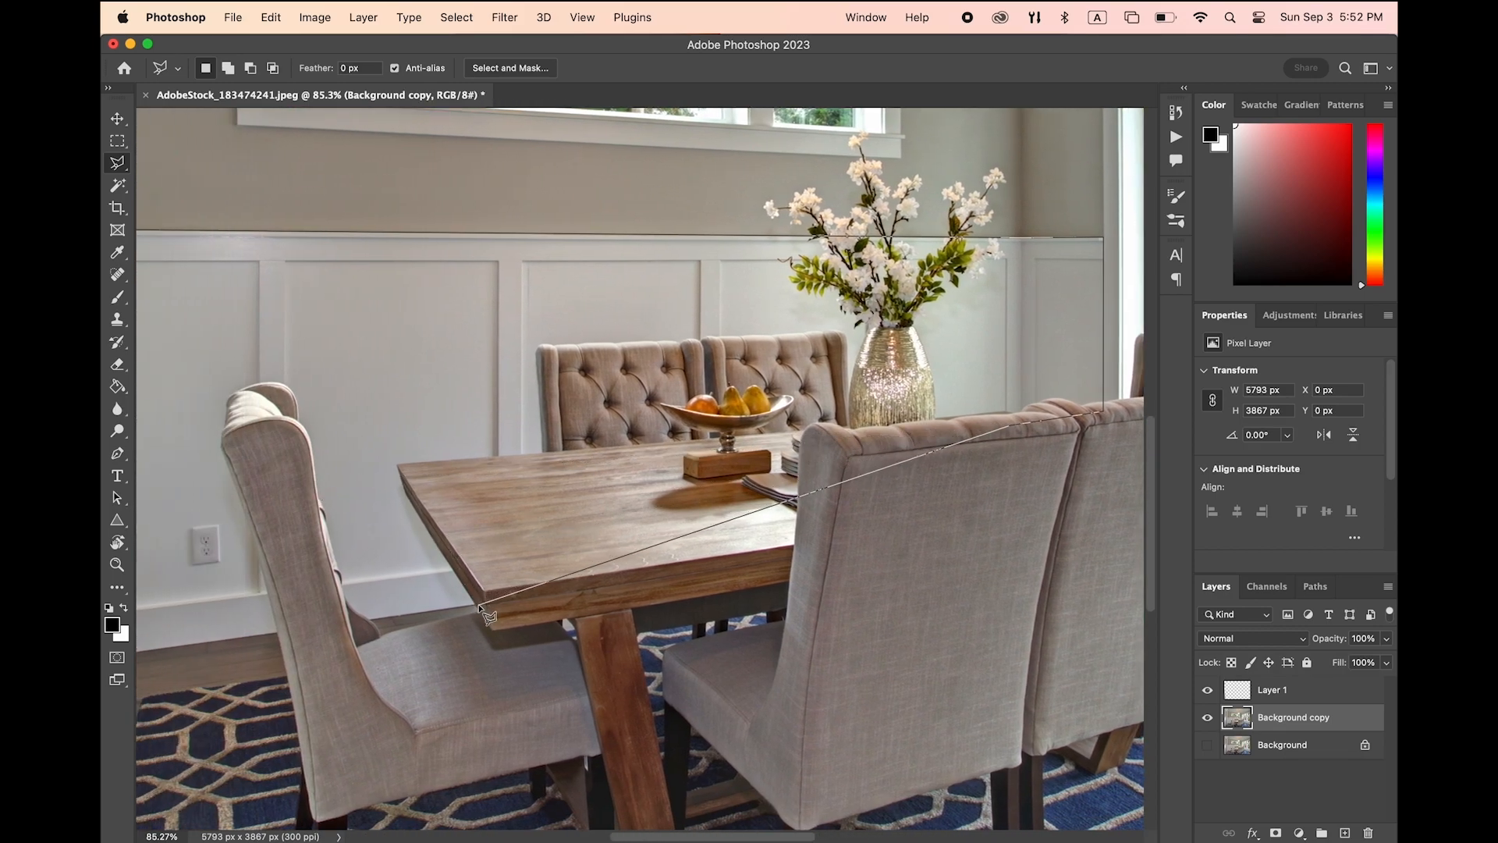
pyautogui.hscroll(-6, 347, 624)
pyautogui.click(351, 660)
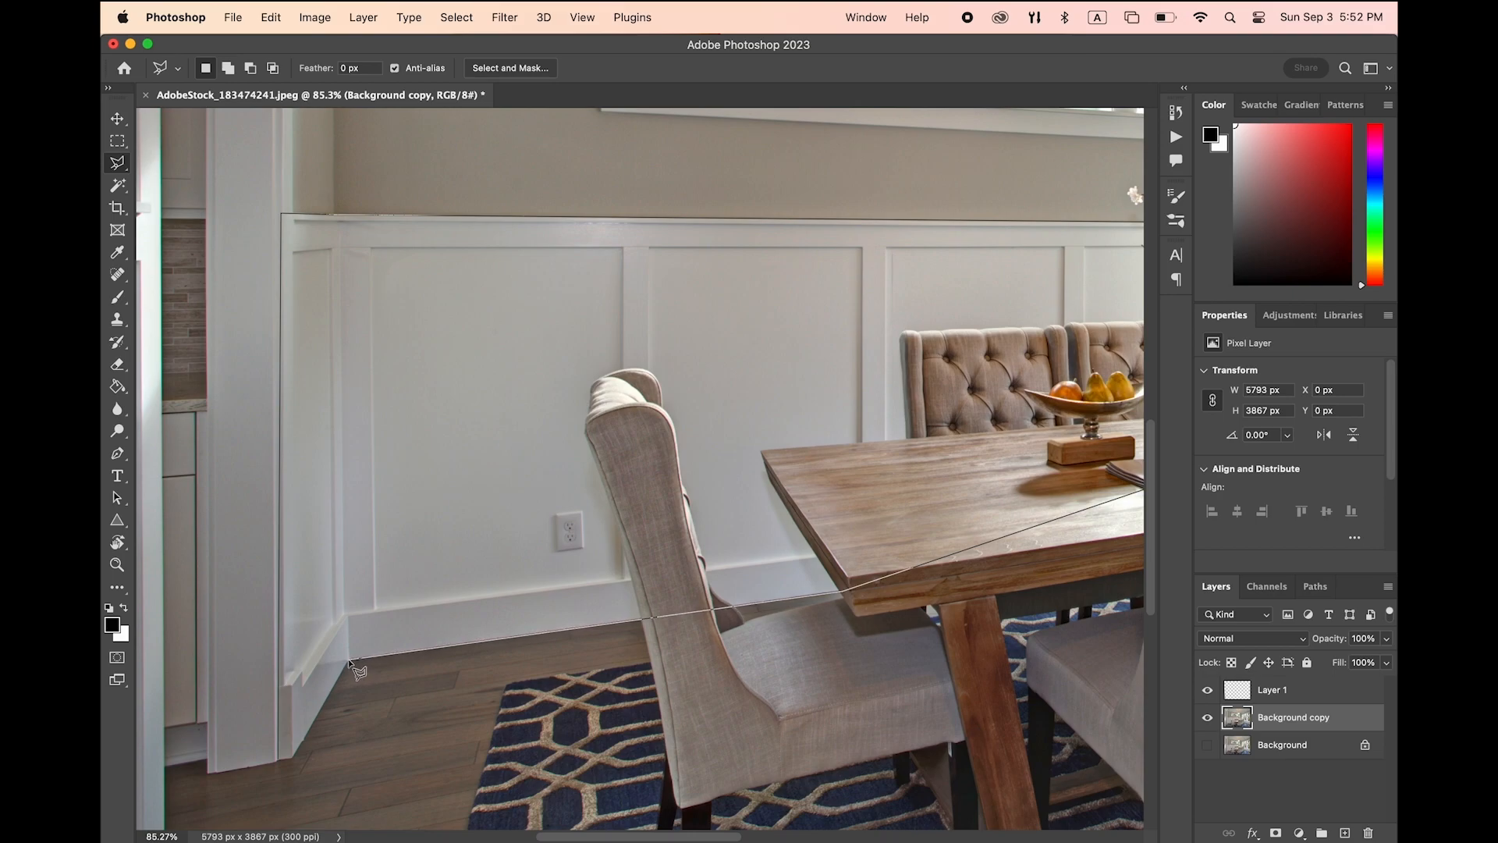
pyautogui.doubleClick(292, 757)
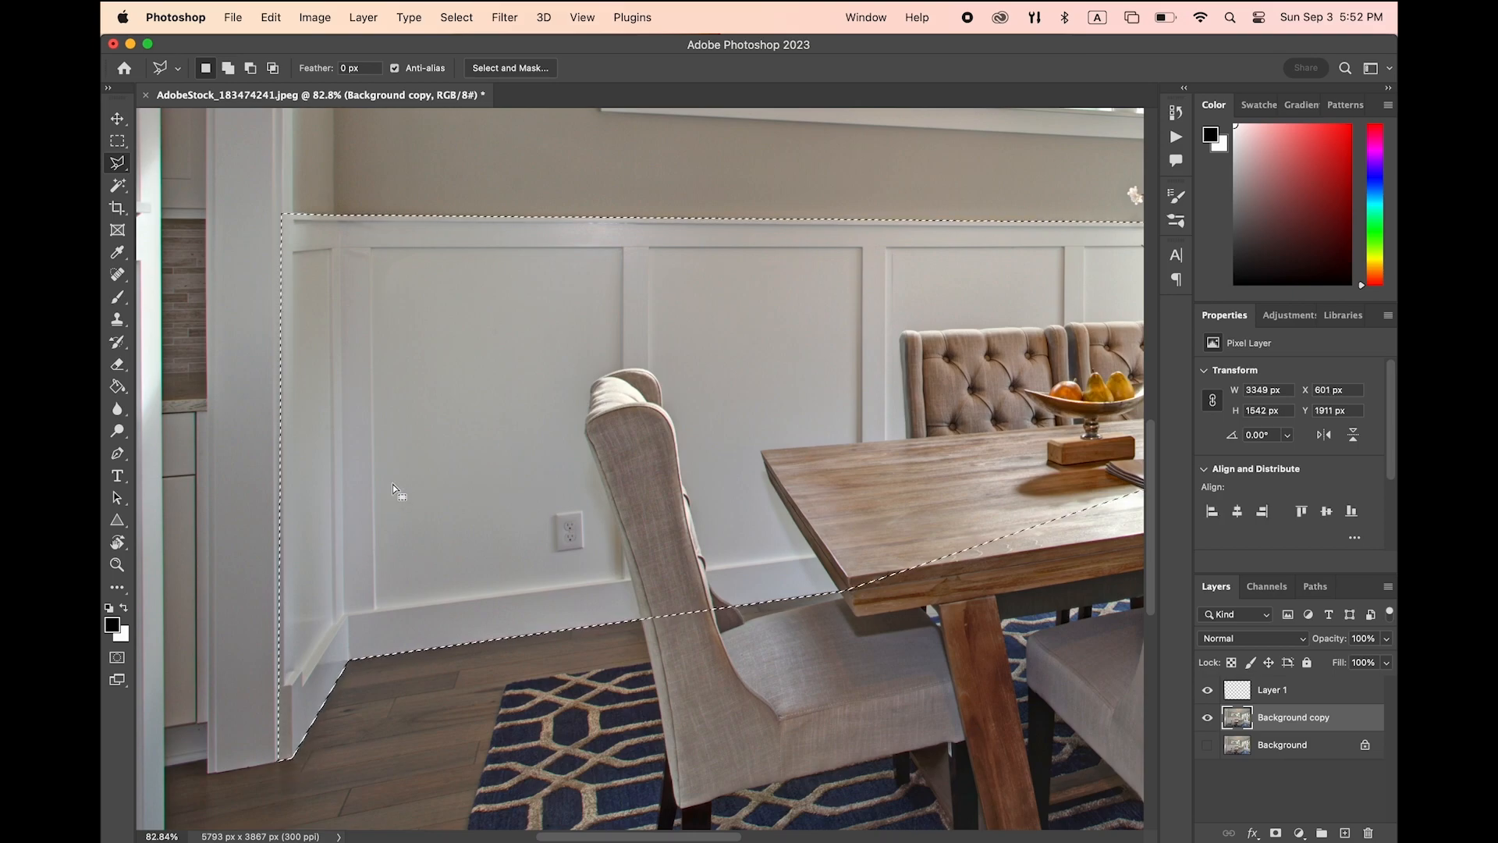
# Copy the selected back wall paneling from Background copy to a new layer with Layer Via Copy
pyautogui.rightClick(393, 439)
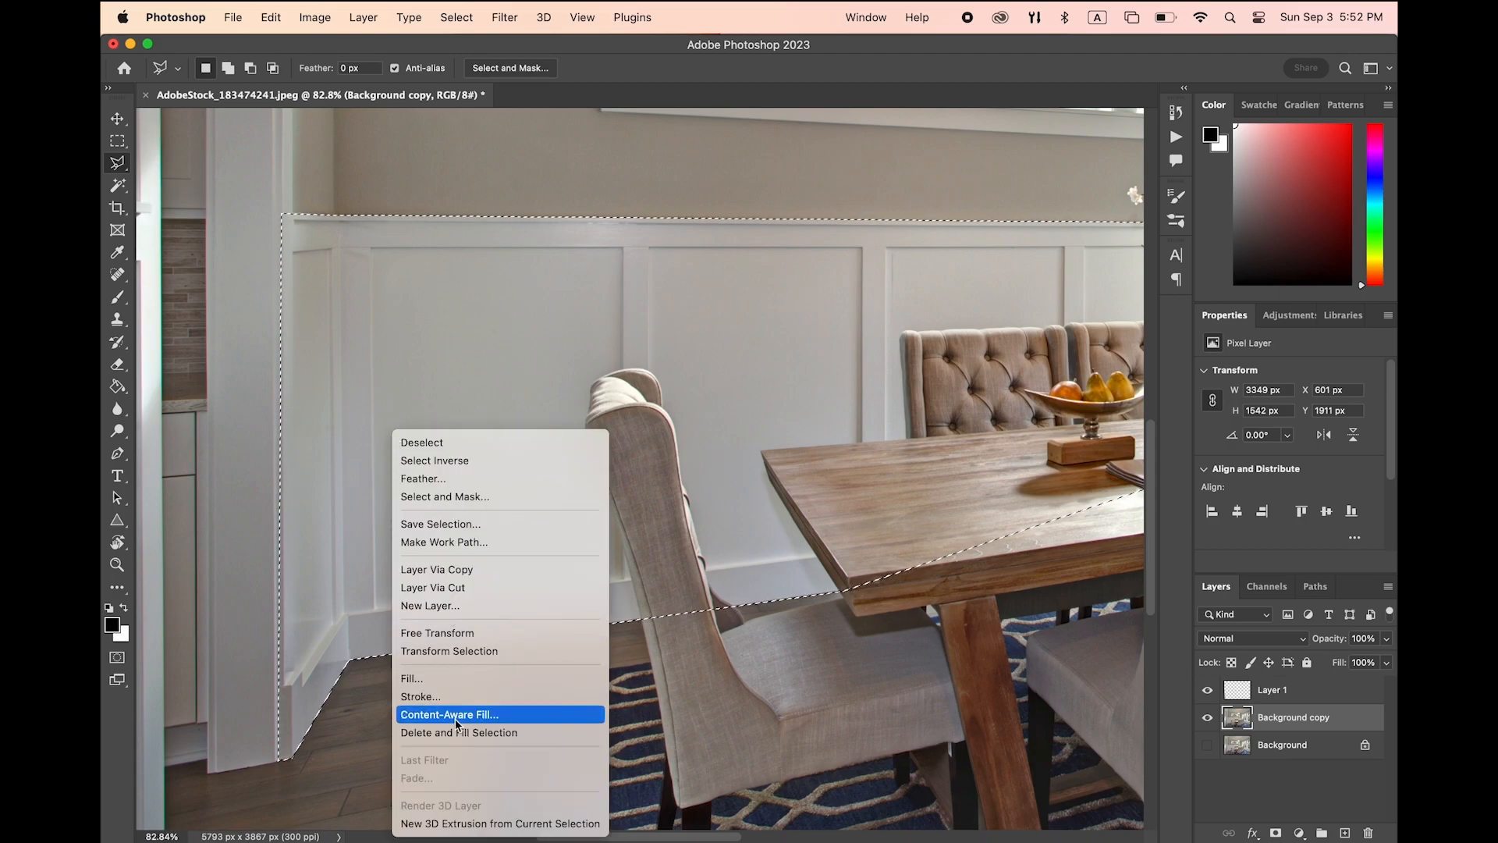
pyautogui.click(452, 569)
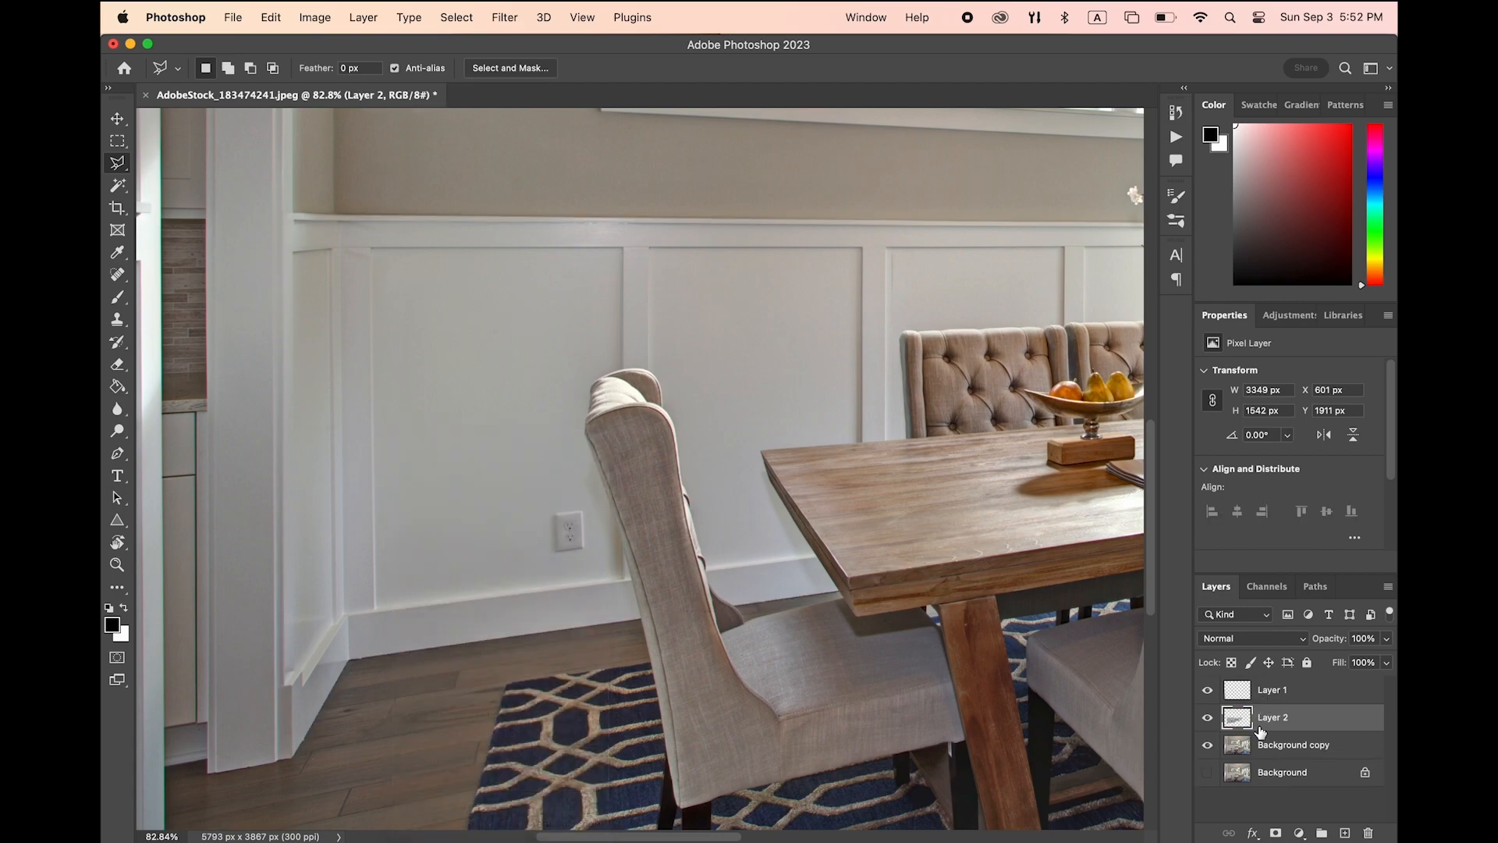
# Outline the paneling below the large side windows with the Polygonal Lasso, from sill to baseboard, and close it as a selection
pyautogui.hscroll(20, 872, 575)
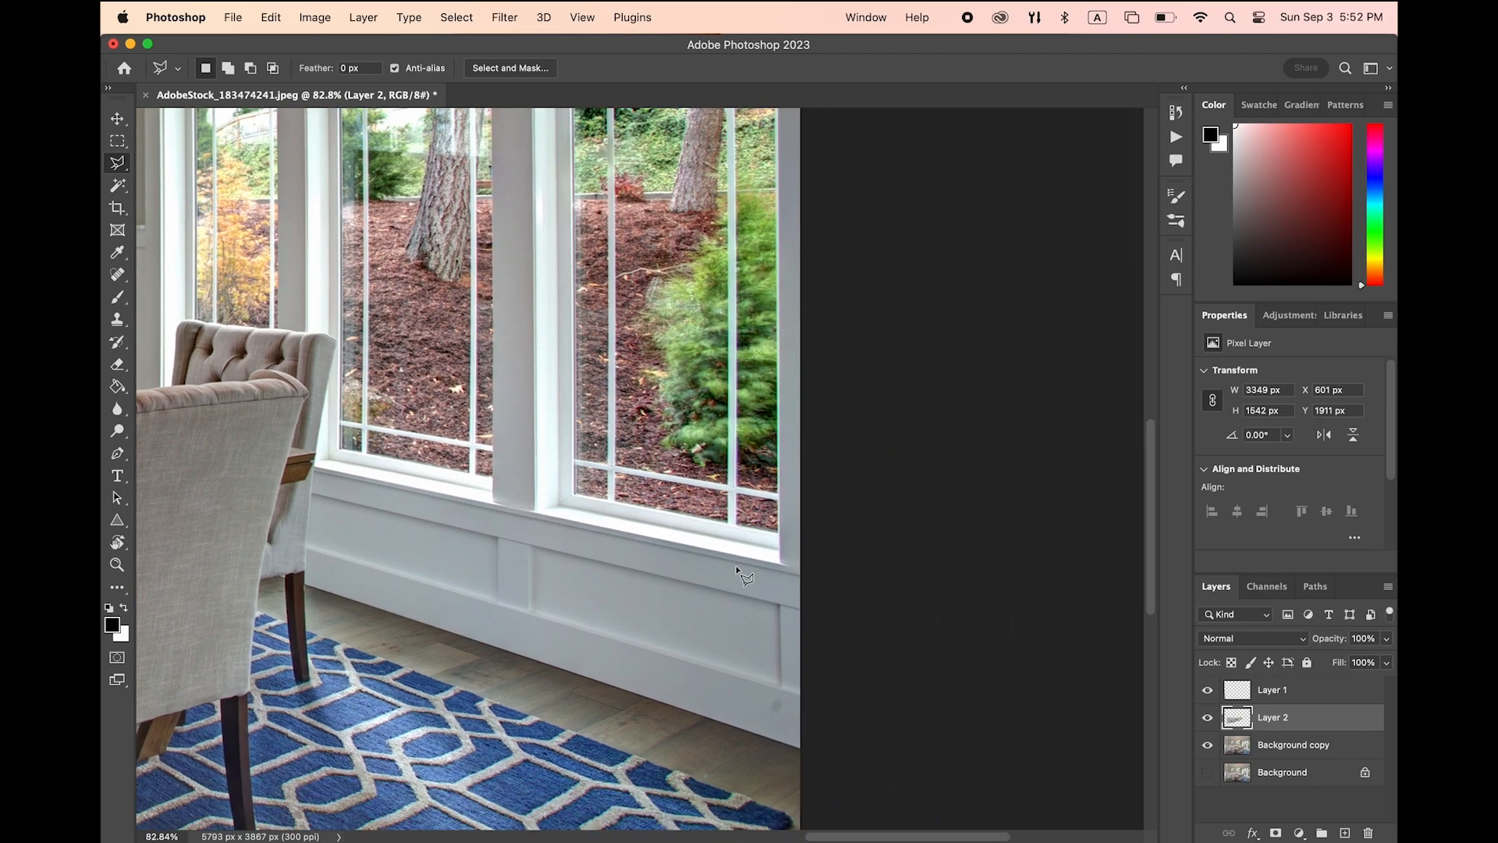
pyautogui.click(802, 577)
pyautogui.click(266, 461)
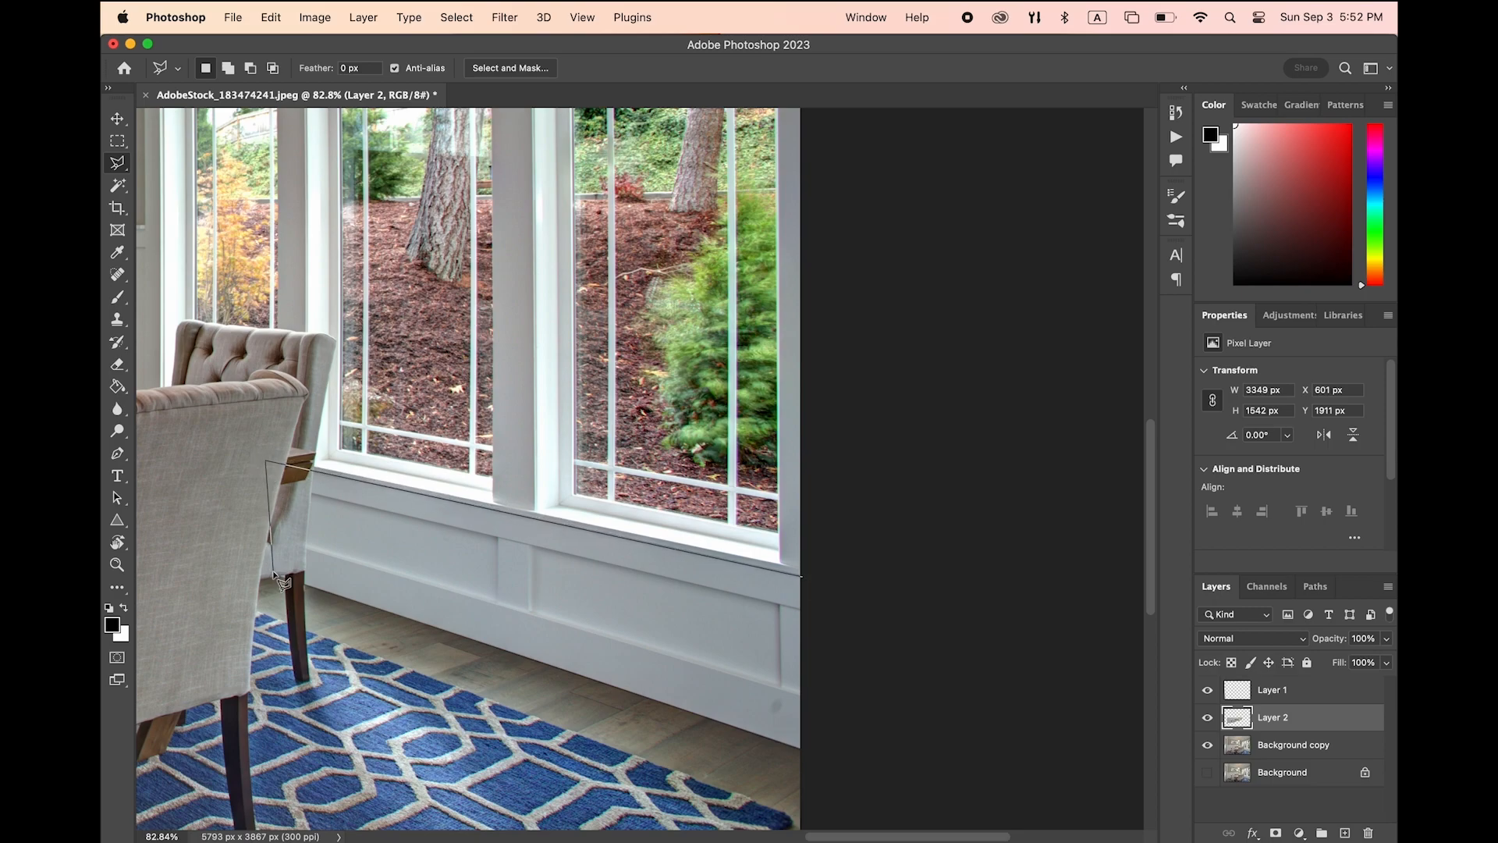
pyautogui.click(273, 573)
pyautogui.click(800, 746)
pyautogui.doubleClick(833, 768)
# Make Background copy the active layer and copy the selected window-wall paneling to a new layer with Layer Via Copy
pyautogui.hotkey('alt', '[')
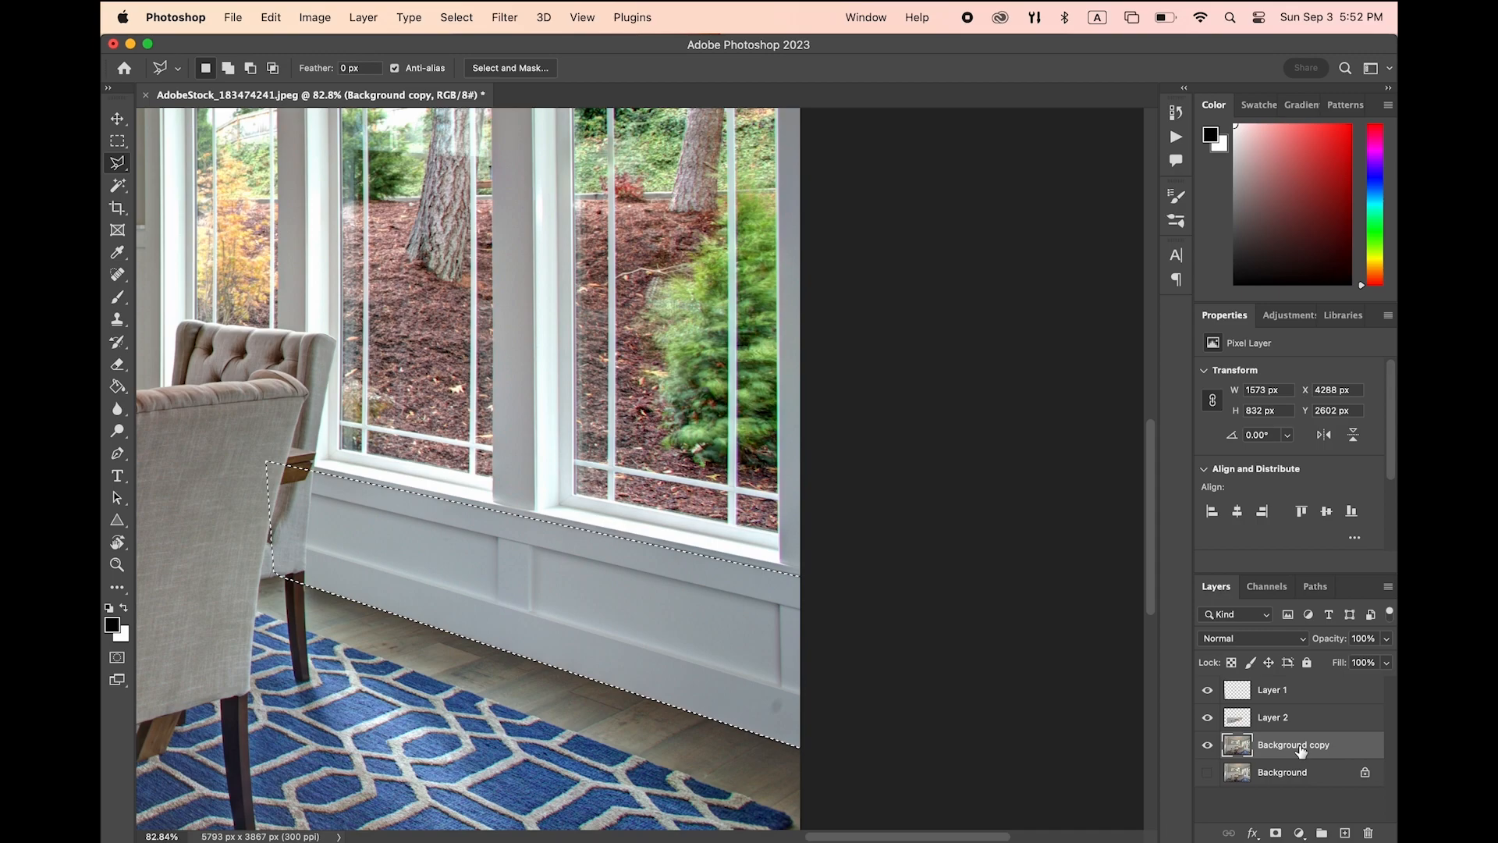
pyautogui.rightClick(552, 603)
pyautogui.click(593, 568)
# Merge Layer 1, Layer 2 and Layer 3 into one layer and rename it paneling
pyautogui.hscroll(-5, 546, 577)
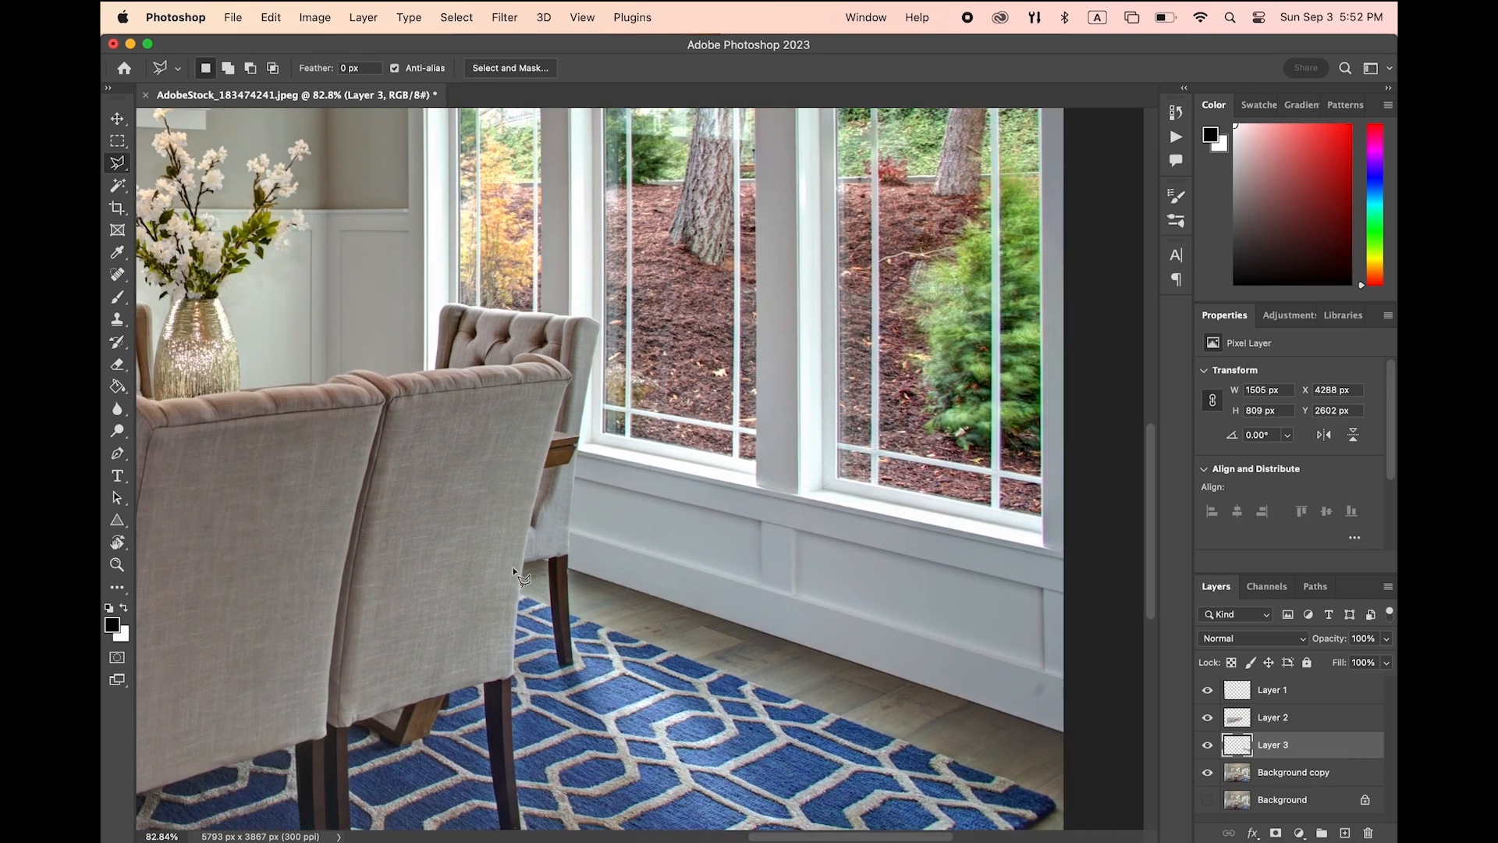
pyautogui.scroll(-2, 513, 572)
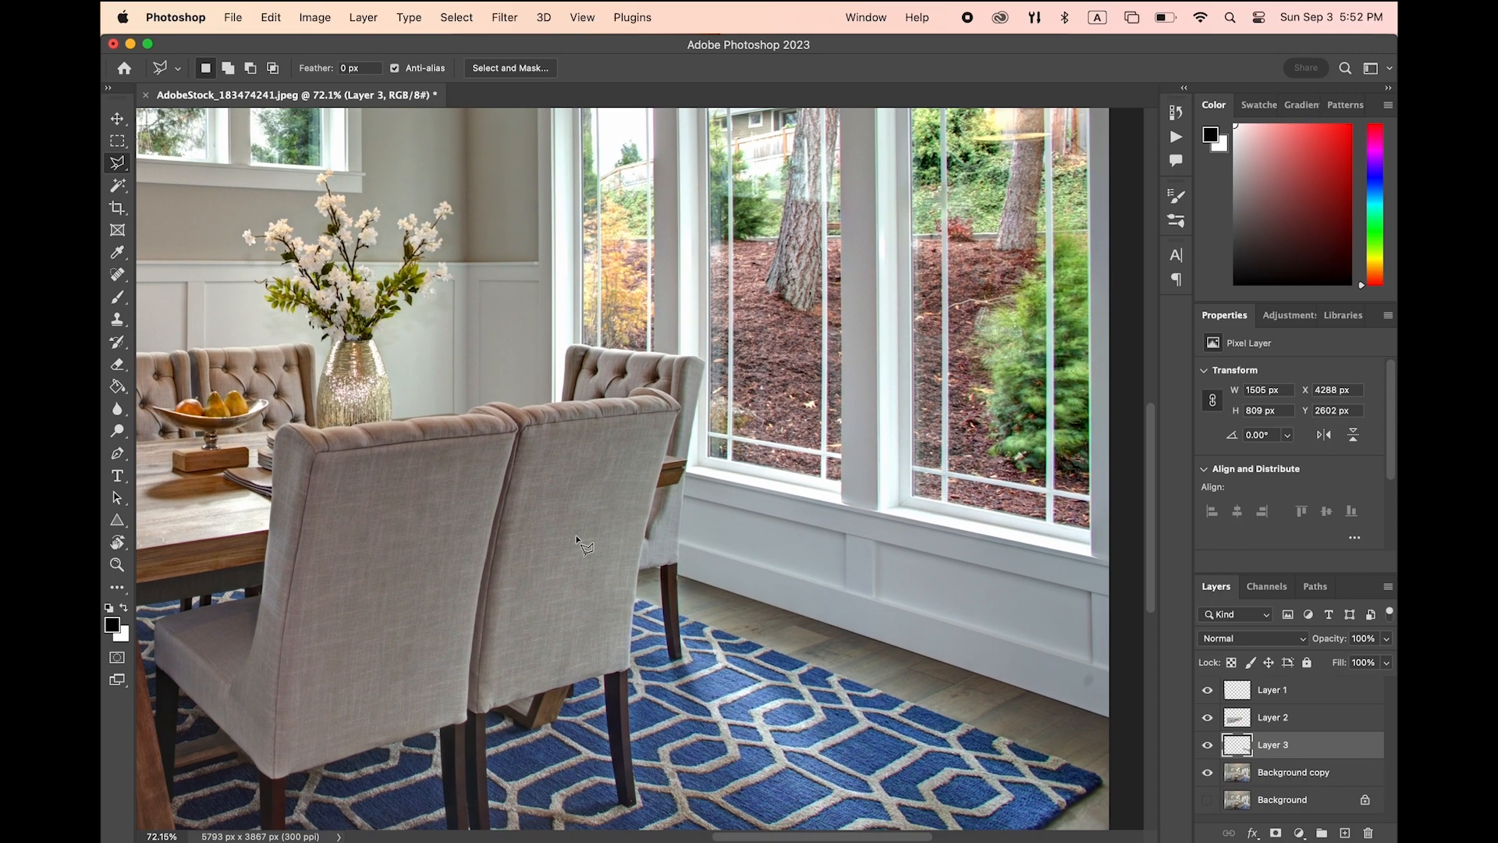
pyautogui.scroll(-5, 551, 548)
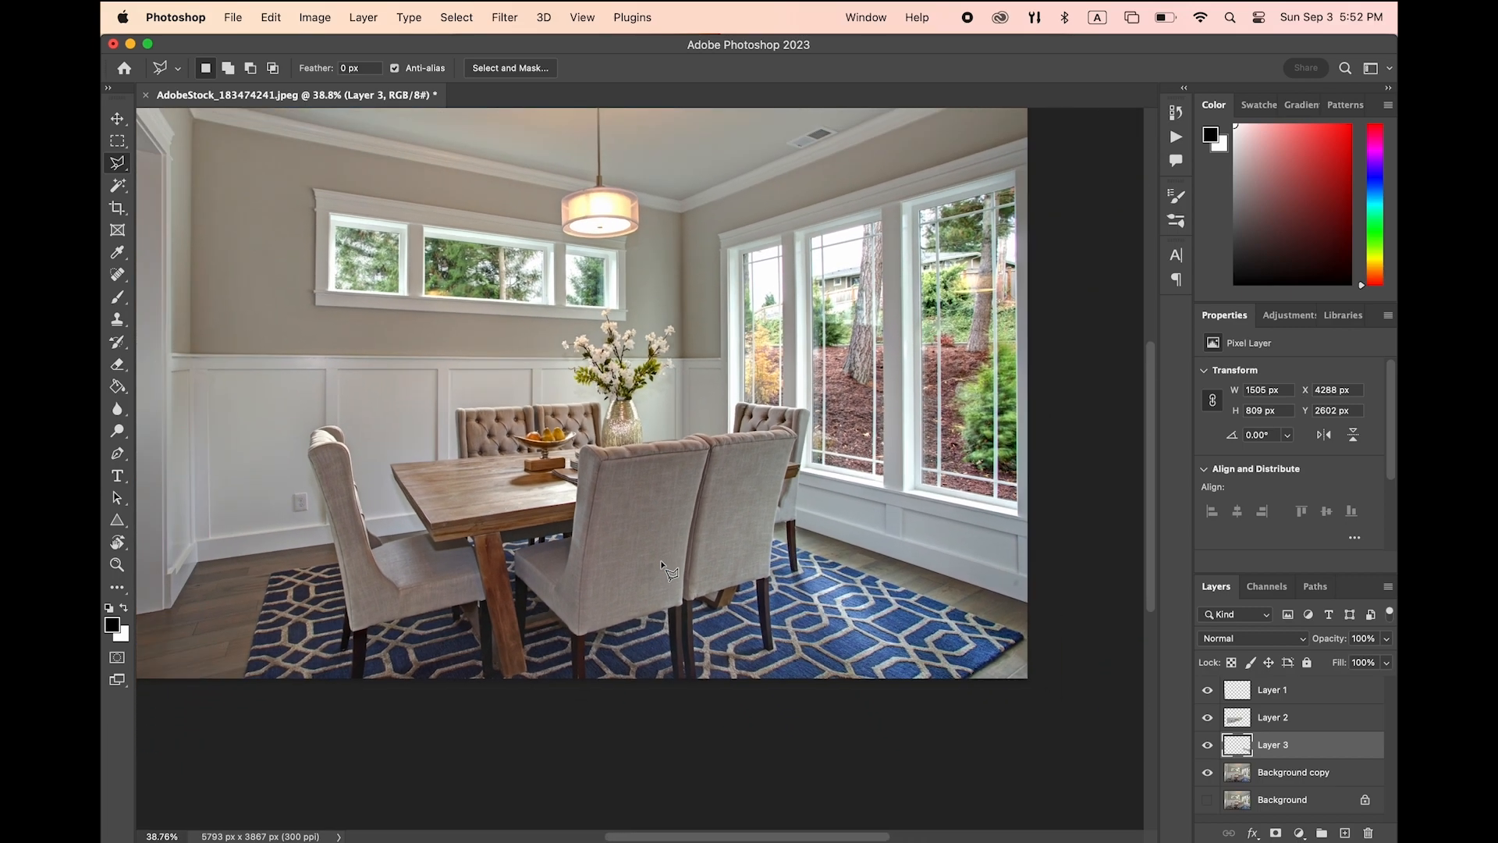
pyautogui.hscroll(-3, 661, 562)
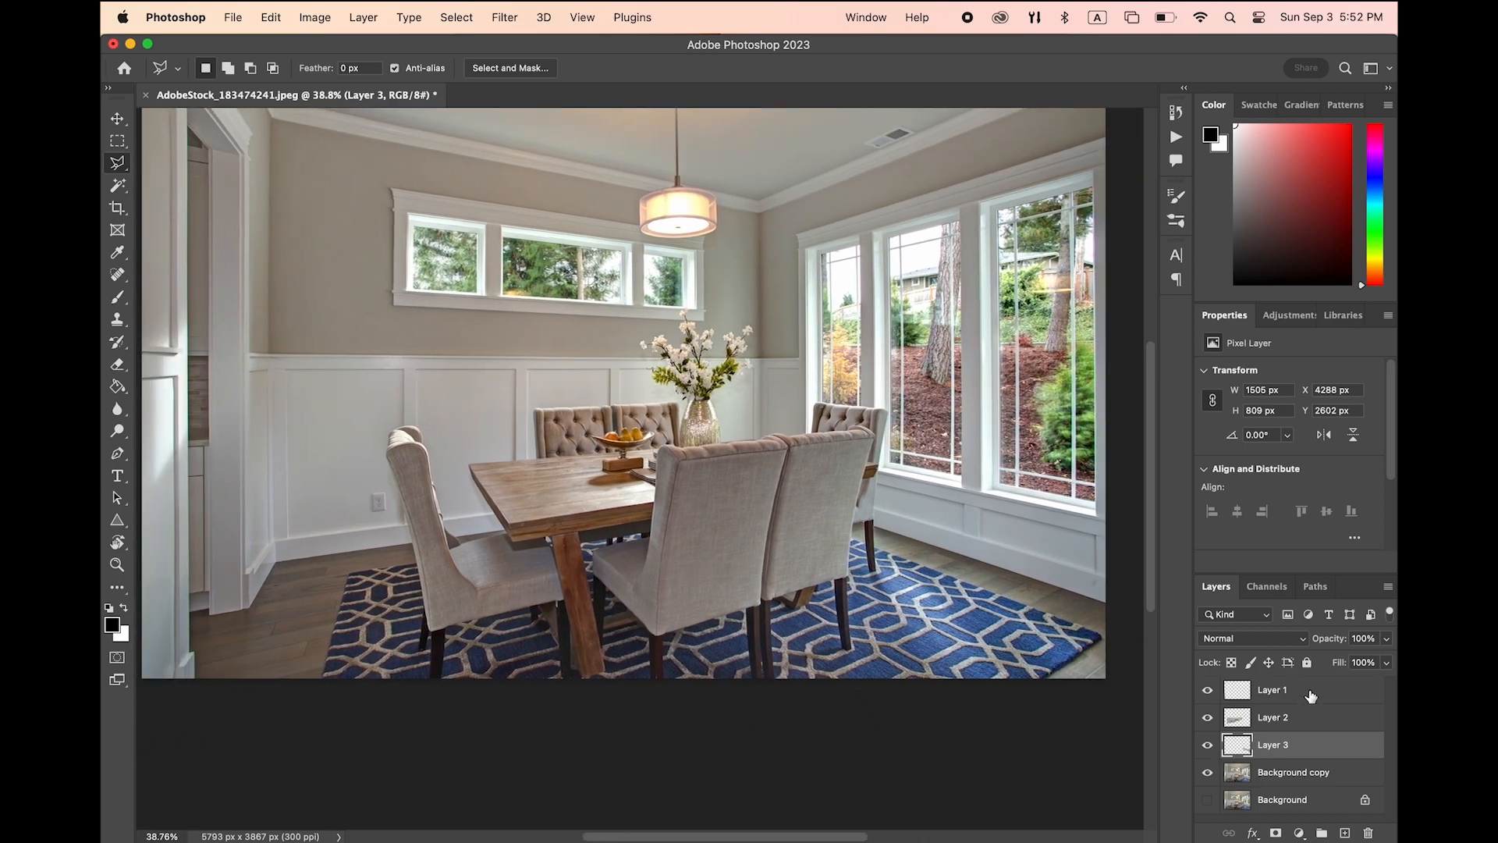
pyautogui.keyDown('shift'); pyautogui.click(1310, 696); pyautogui.keyUp('shift')
pyautogui.rightClick(1310, 697)
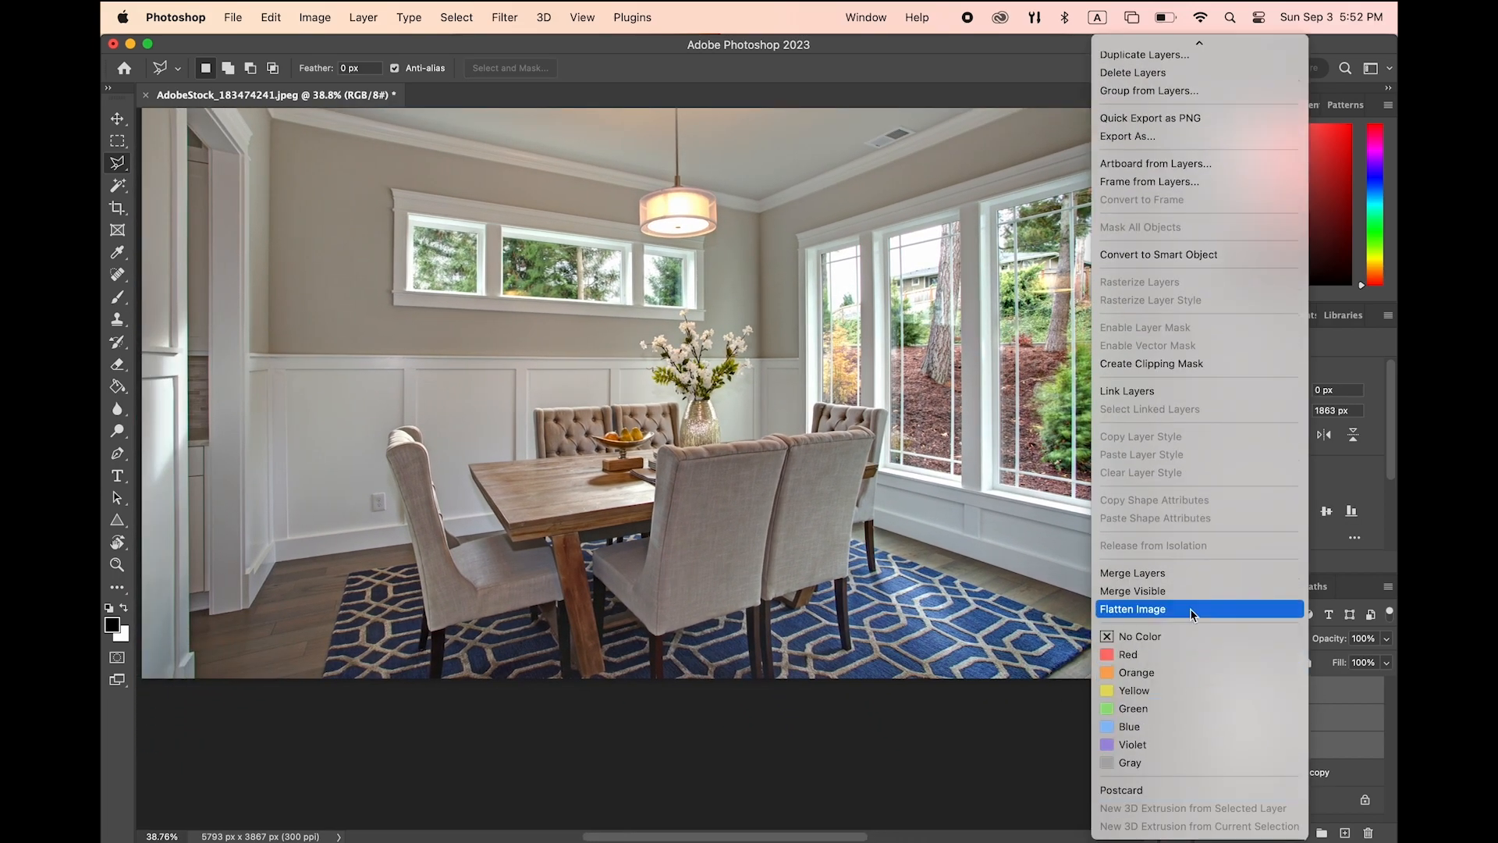
pyautogui.click(1186, 573)
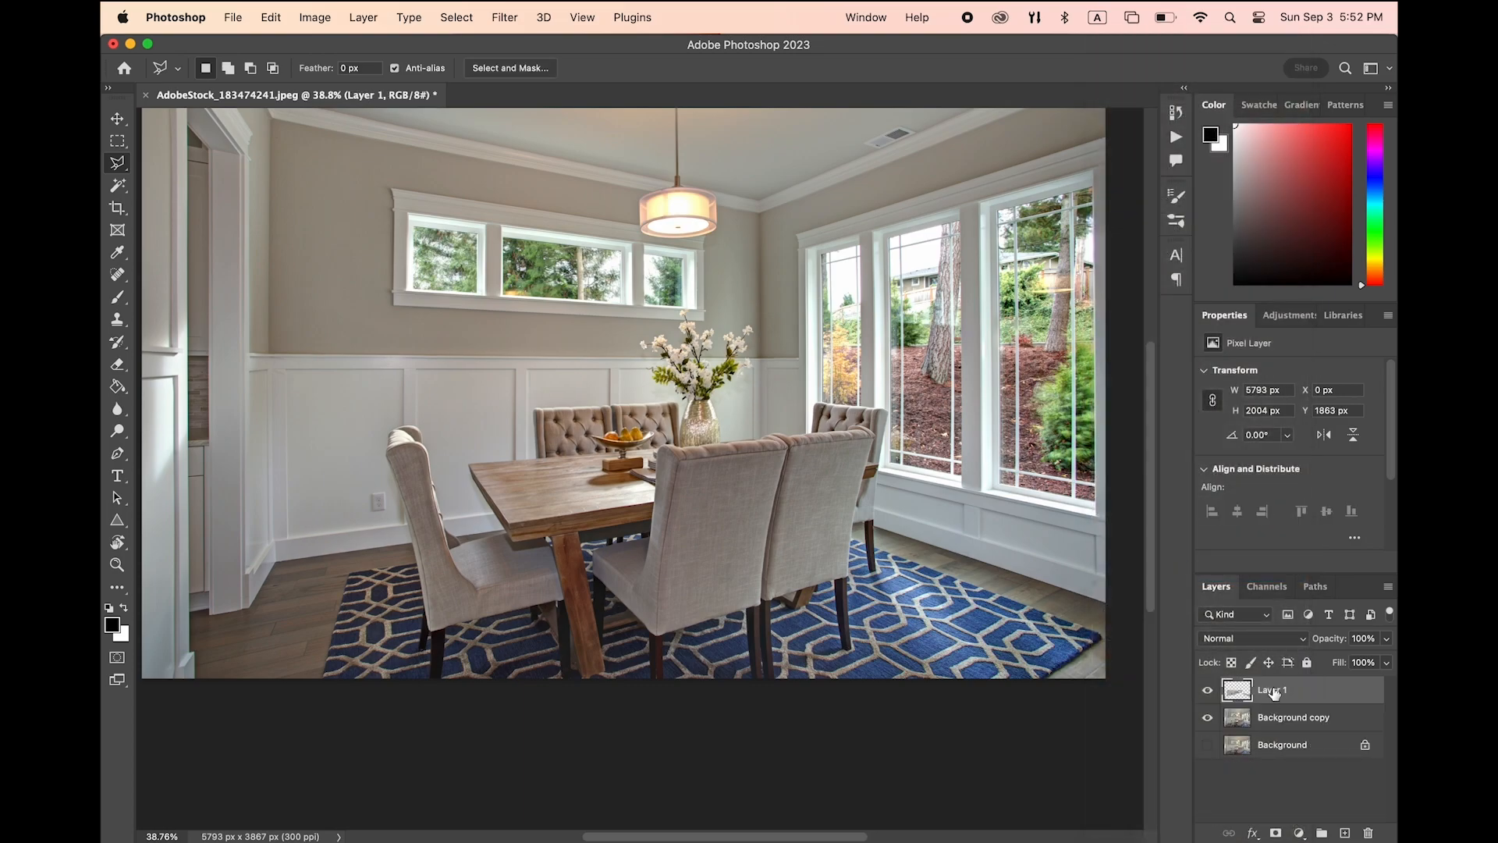
pyautogui.write('pane')
pyautogui.press('Return')
# Activate Background copy and start a polygonal outline of the painted wall along the rail left of the doorway to the door casing
pyautogui.click(1310, 718)
pyautogui.hscroll(-10, 550, 460)
pyautogui.scroll(2, 550, 460)
pyautogui.scroll(4, 550, 315)
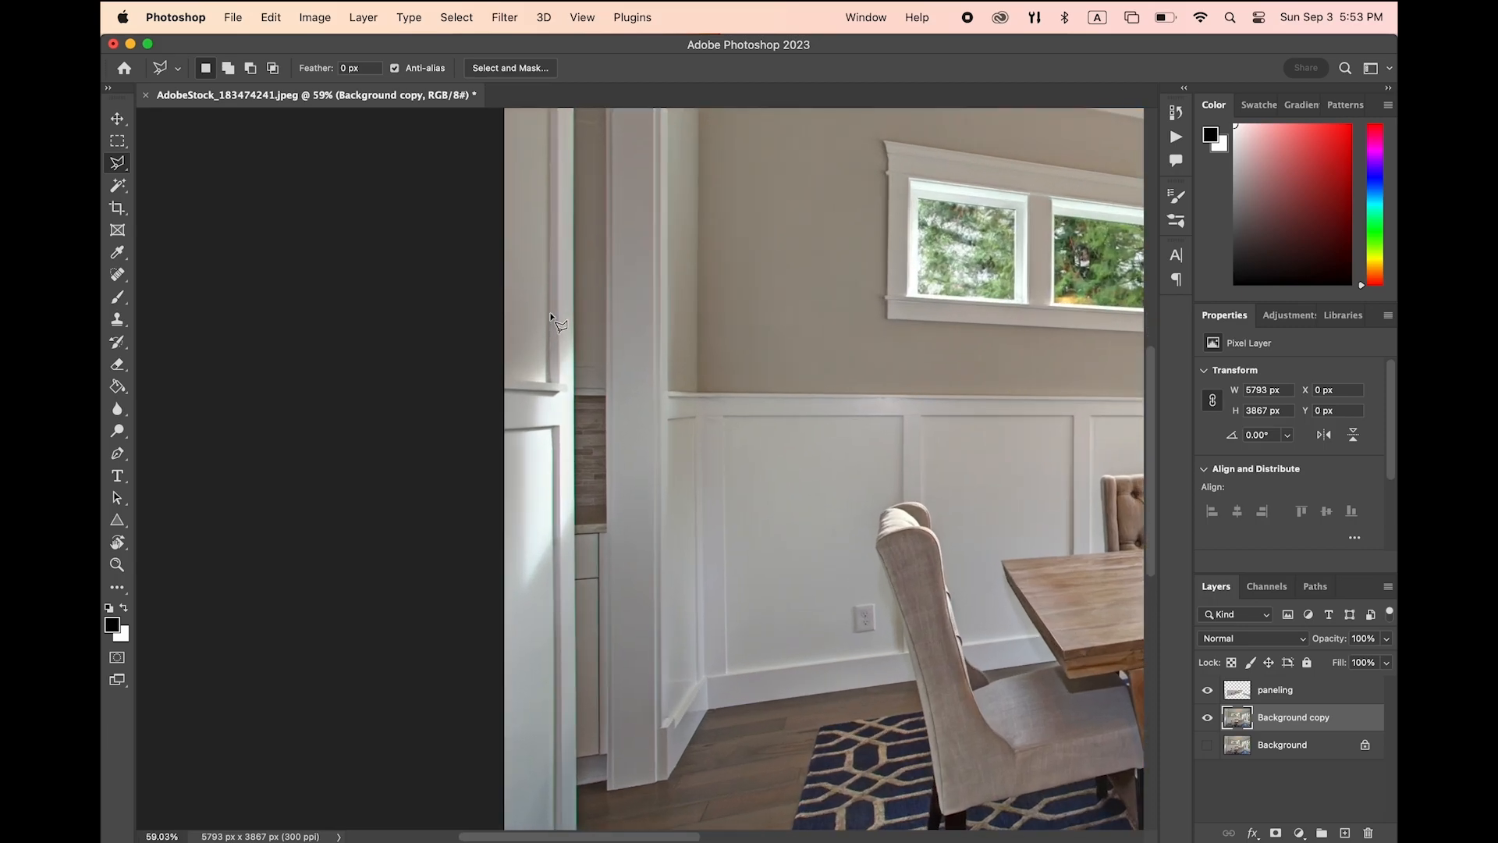
pyautogui.scroll(6, 550, 315)
pyautogui.click(469, 687)
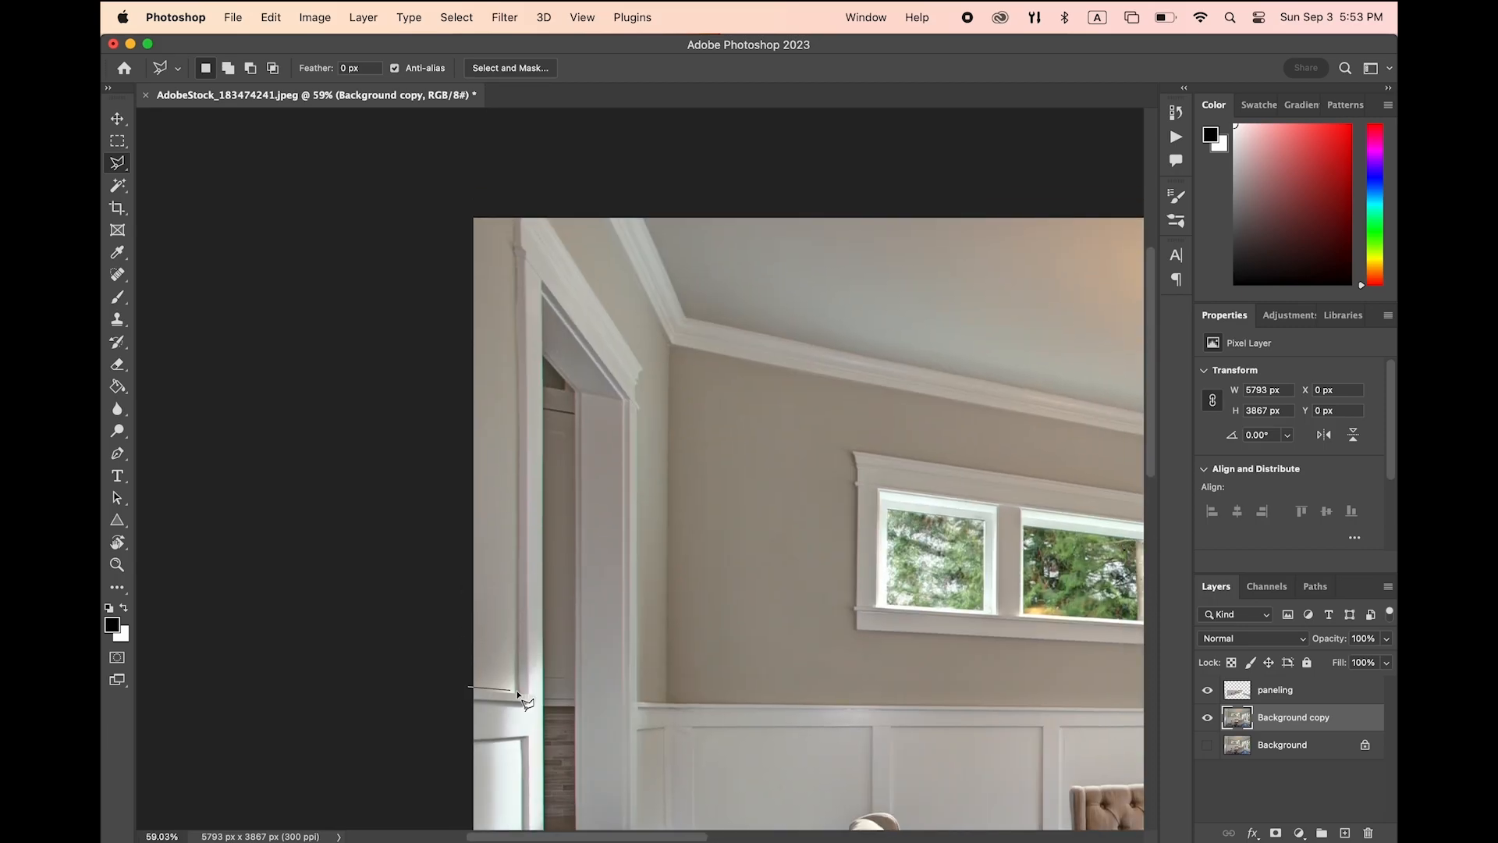
pyautogui.click(518, 691)
# Continue the wall outline up the door casing, past the photo's upper edge and down along the casing's slanted header to its far corner
pyautogui.scroll(3, 515, 256)
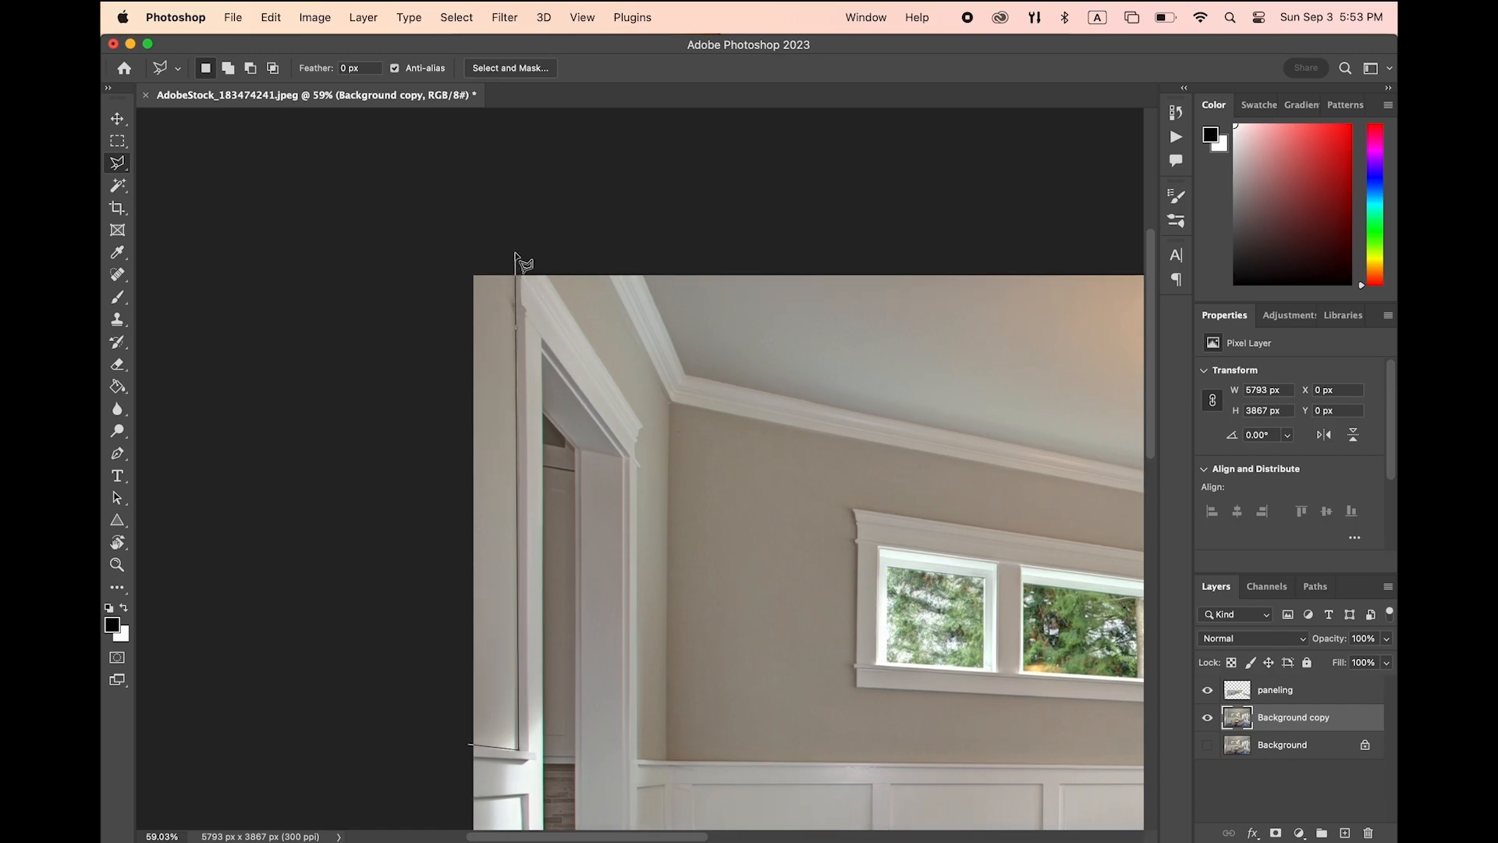
pyautogui.press('super+plus')
pyautogui.click(440, 215)
pyautogui.click(440, 207)
pyautogui.click(442, 201)
pyautogui.click(441, 141)
pyautogui.click(492, 162)
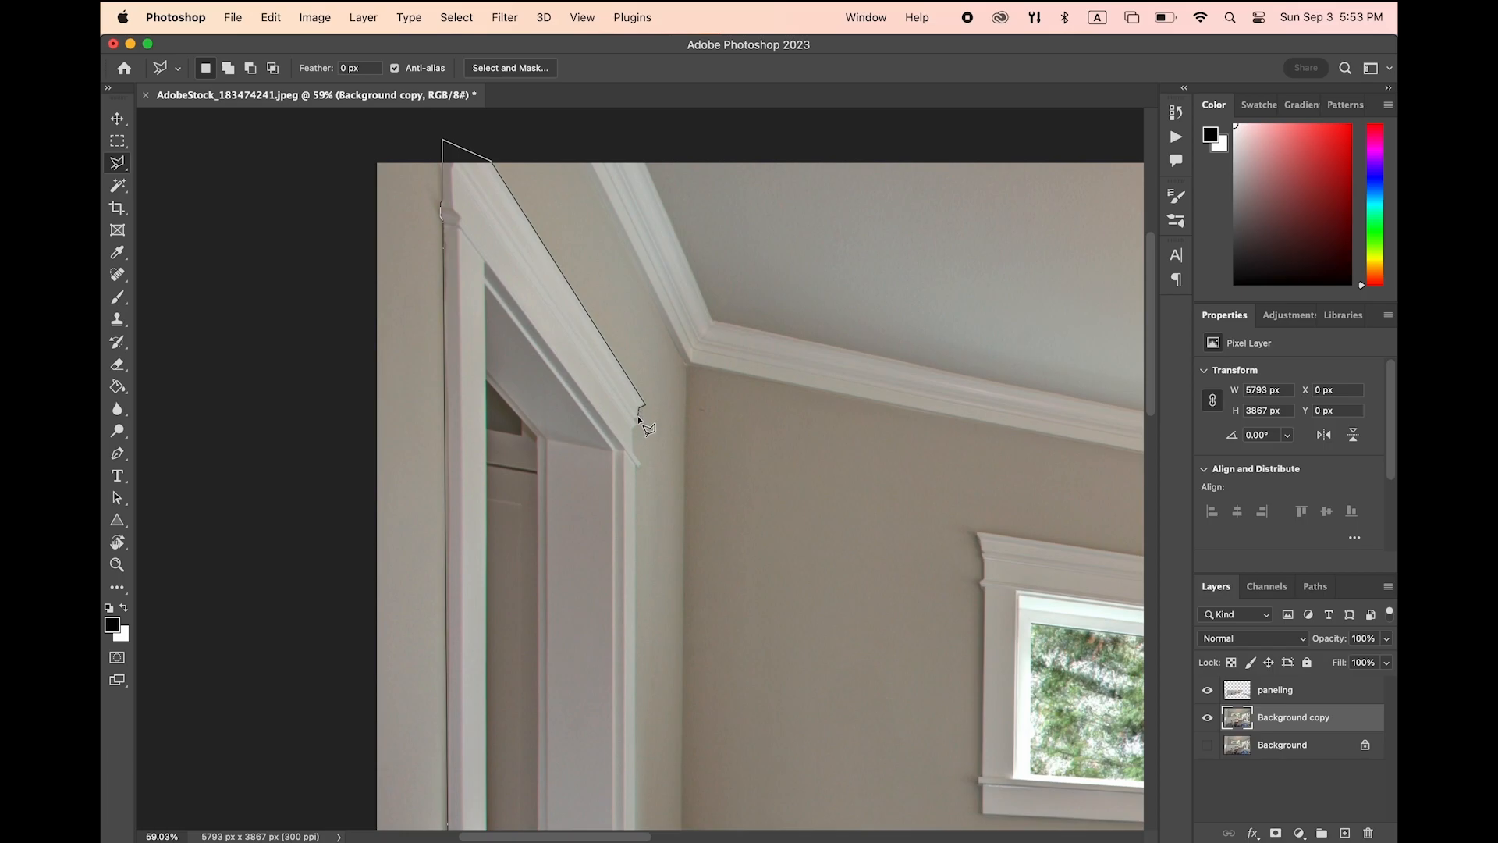
pyautogui.click(635, 423)
# Extend the wall outline down the door casing to the chair rail and along the rail to the large window's trim
pyautogui.scroll(-5, 635, 466)
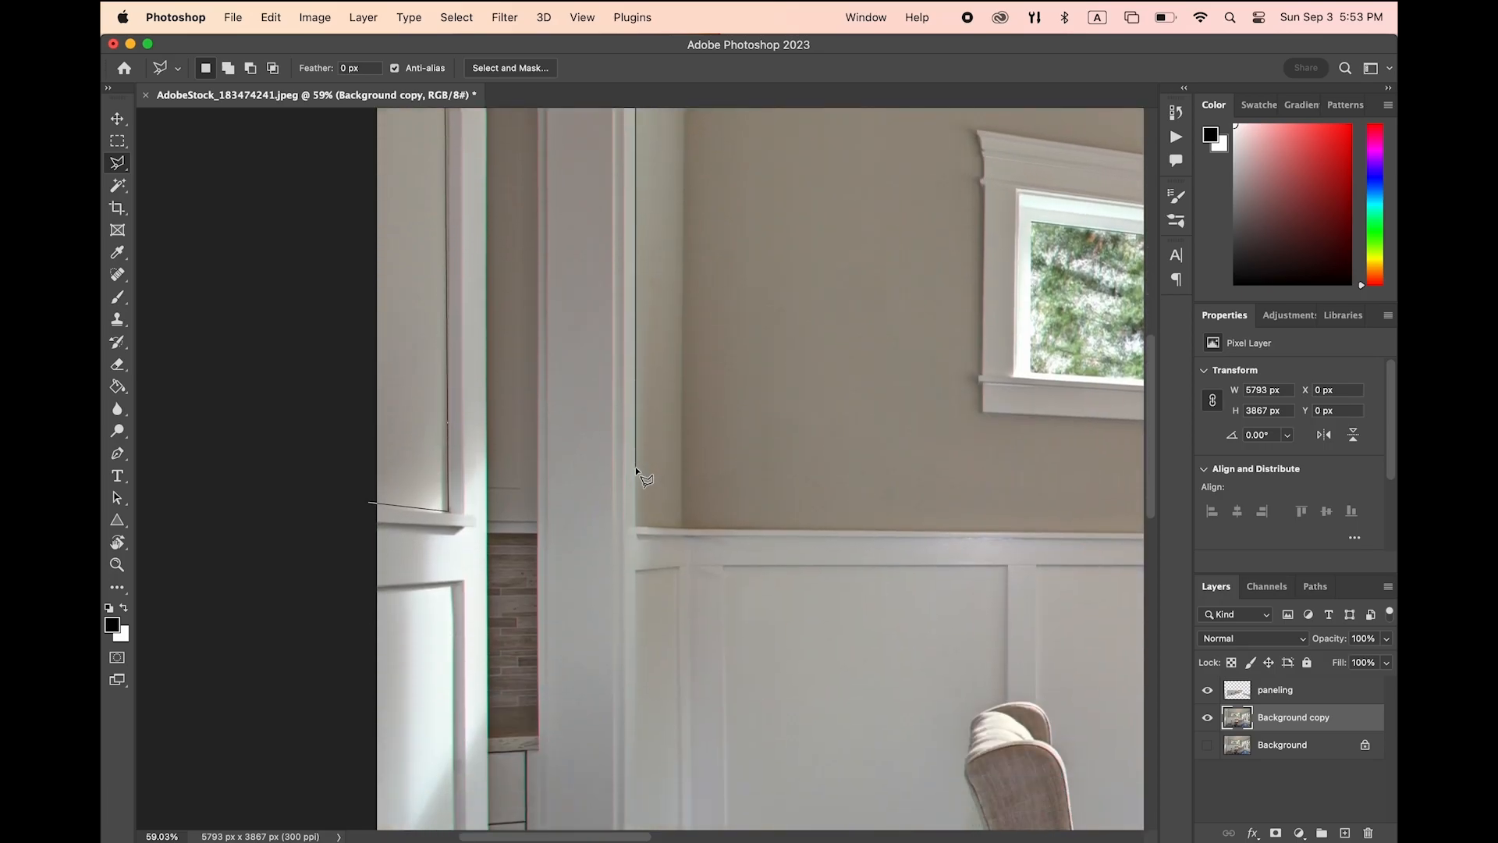
pyautogui.click(634, 524)
pyautogui.hscroll(10, 967, 514)
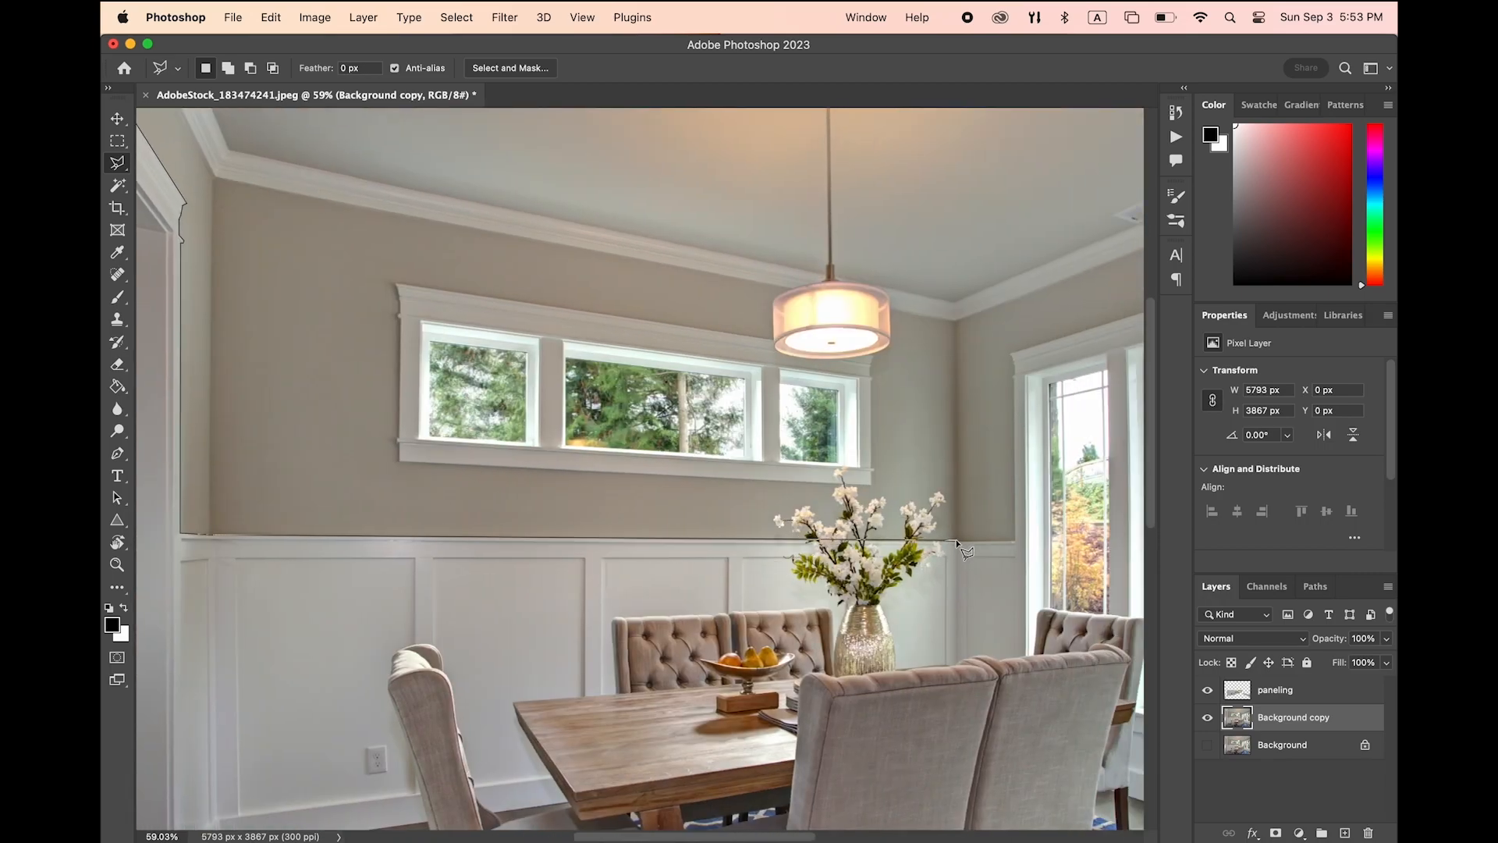
pyautogui.click(1014, 540)
# Examine the wall outline at close range along the chair rail, between the doorway casing and the large window's trim
pyautogui.press('super+plus')
pyautogui.hscroll(5, 1040, 366)
pyautogui.scroll(2, 1041, 366)
pyautogui.press('super+plus')
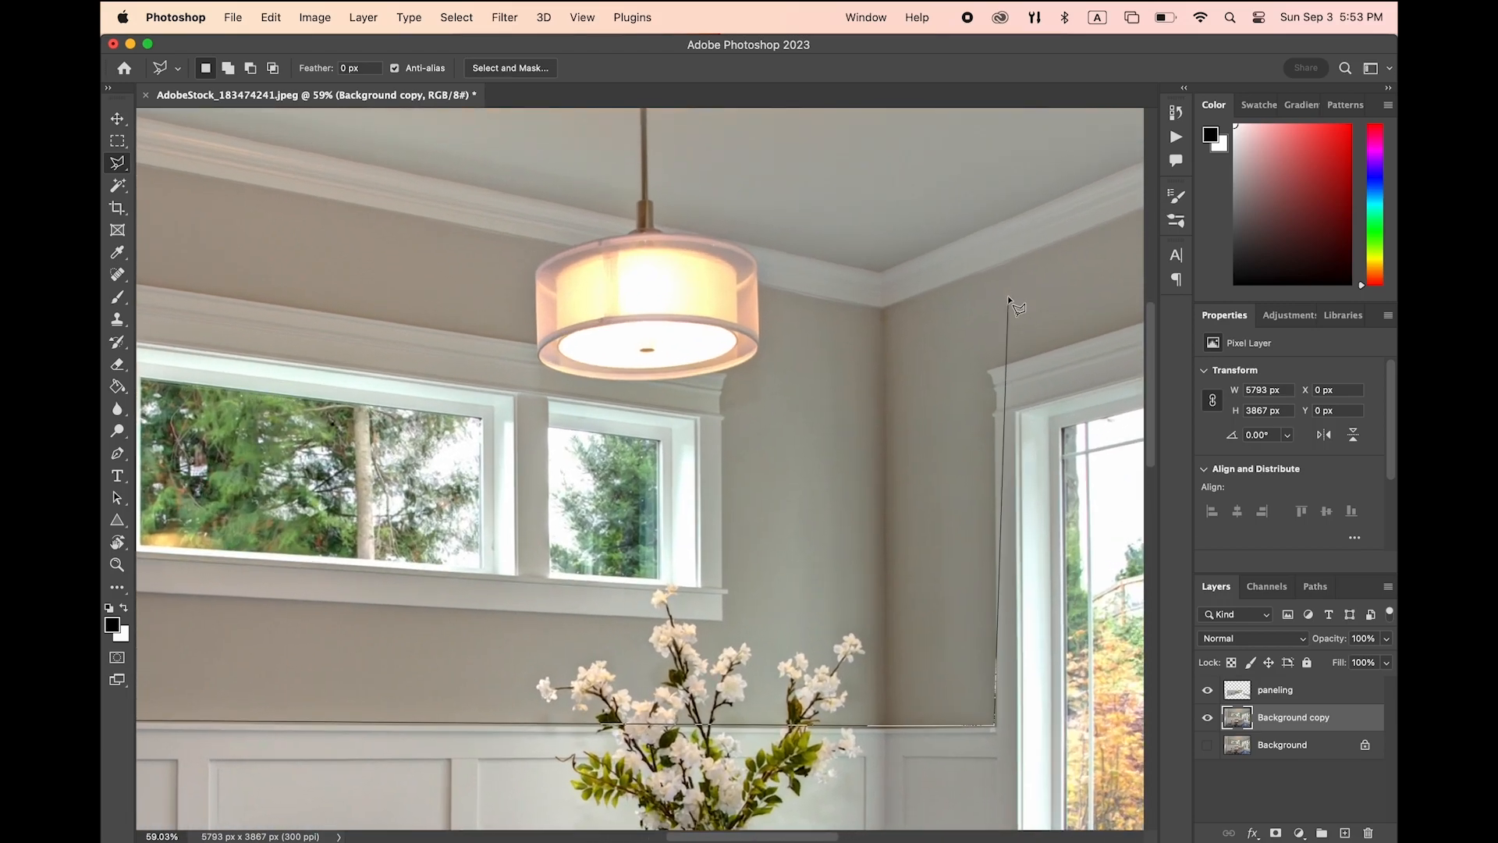
pyautogui.hscroll(5, 961, 526)
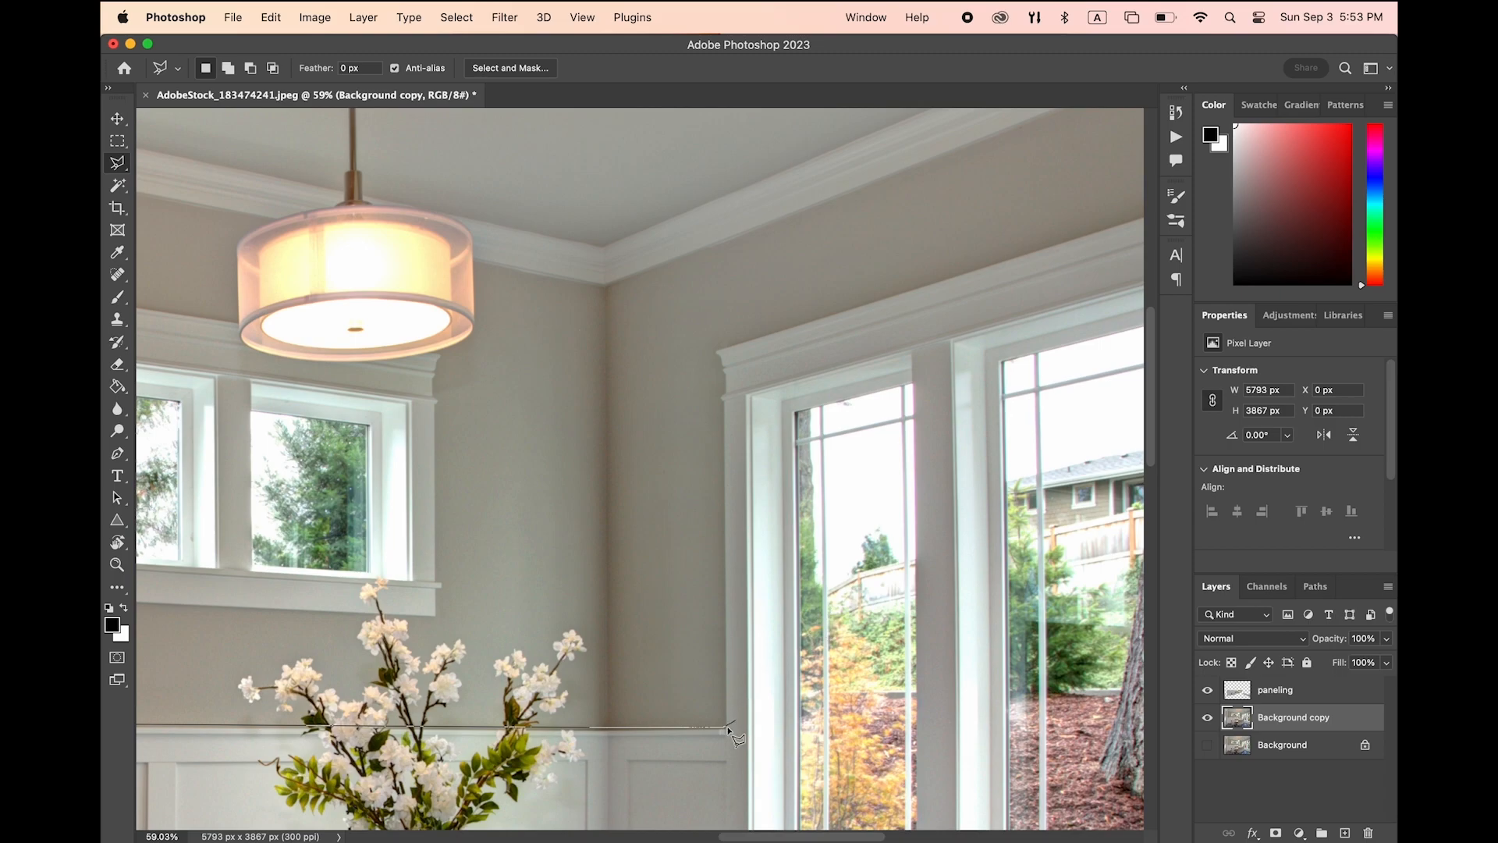
pyautogui.press('super+plus')
pyautogui.press('super+plus')
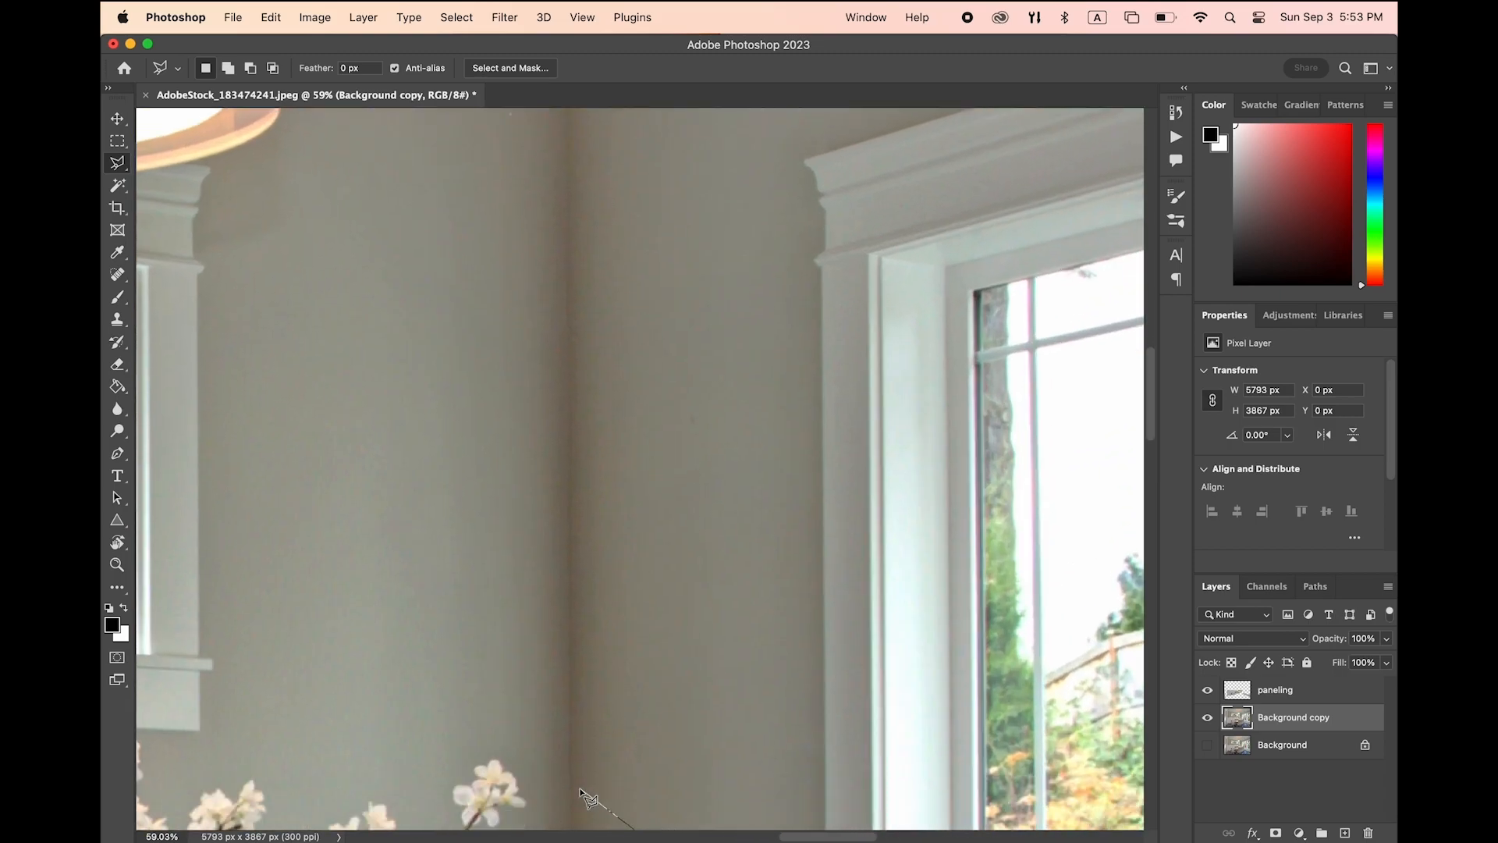
pyautogui.scroll(-5, 624, 663)
pyautogui.press('super+minus')
pyautogui.press('super+minus')
pyautogui.hscroll(3, 624, 660)
pyautogui.hscroll(8, 624, 660)
pyautogui.hscroll(-15, 625, 660)
pyautogui.hscroll(-8, 624, 660)
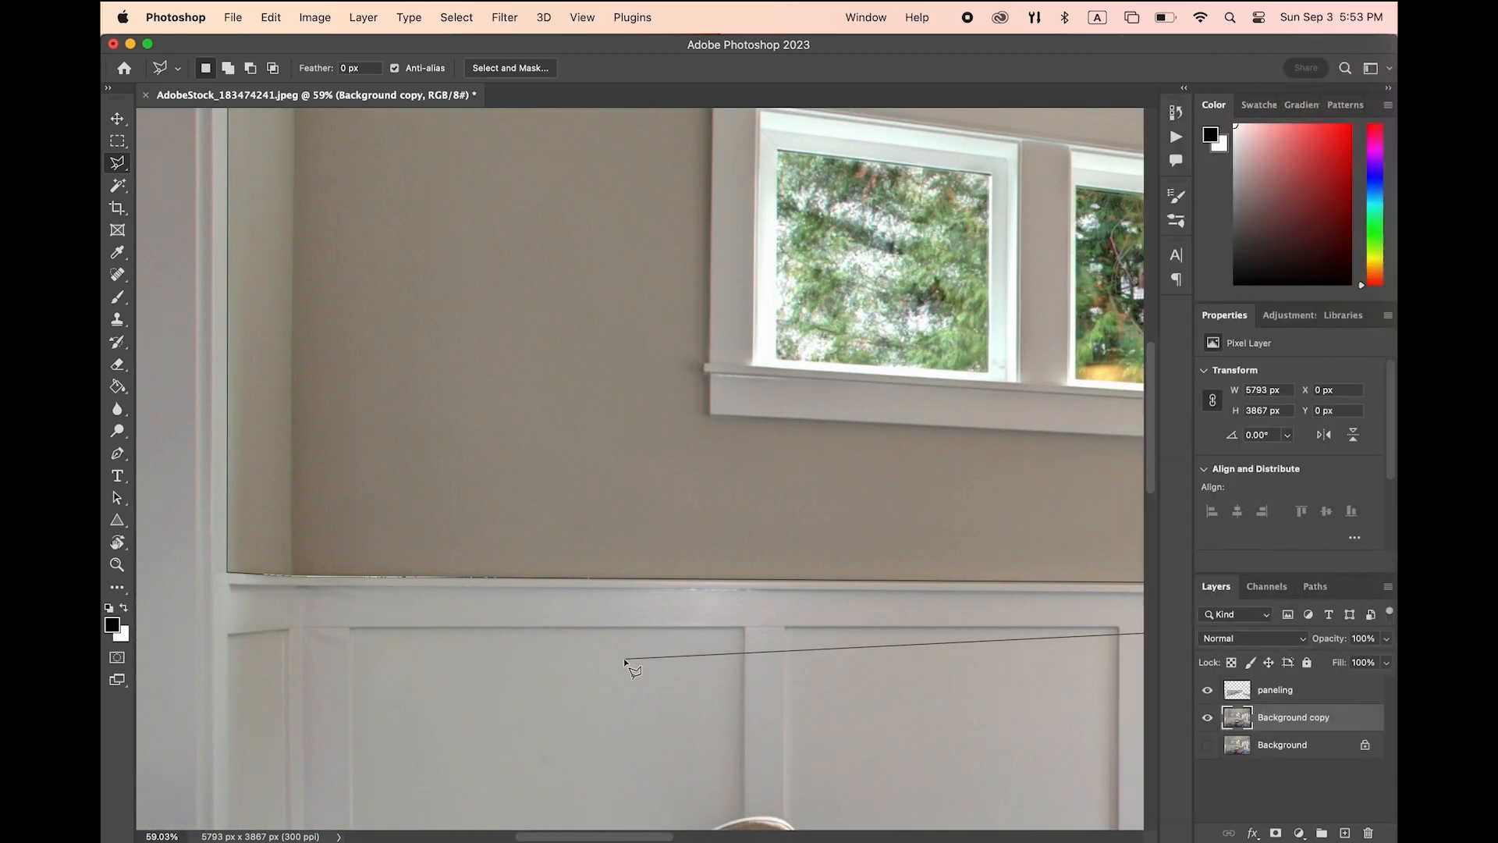
pyautogui.press('super+minus')
pyautogui.press('super+minus')
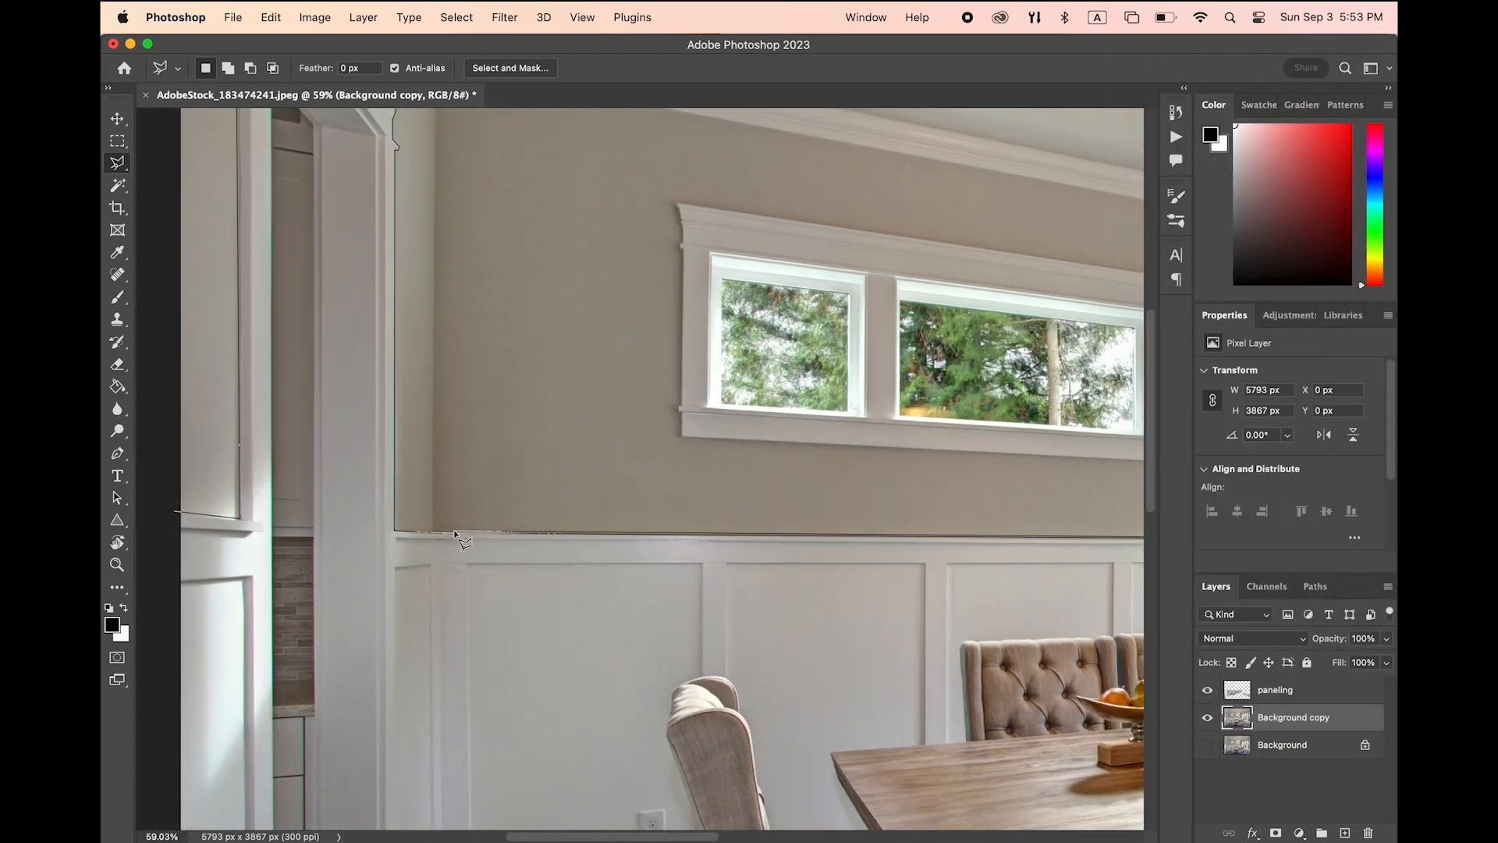
pyautogui.press('super+plus')
pyautogui.hscroll(-10, 316, 616)
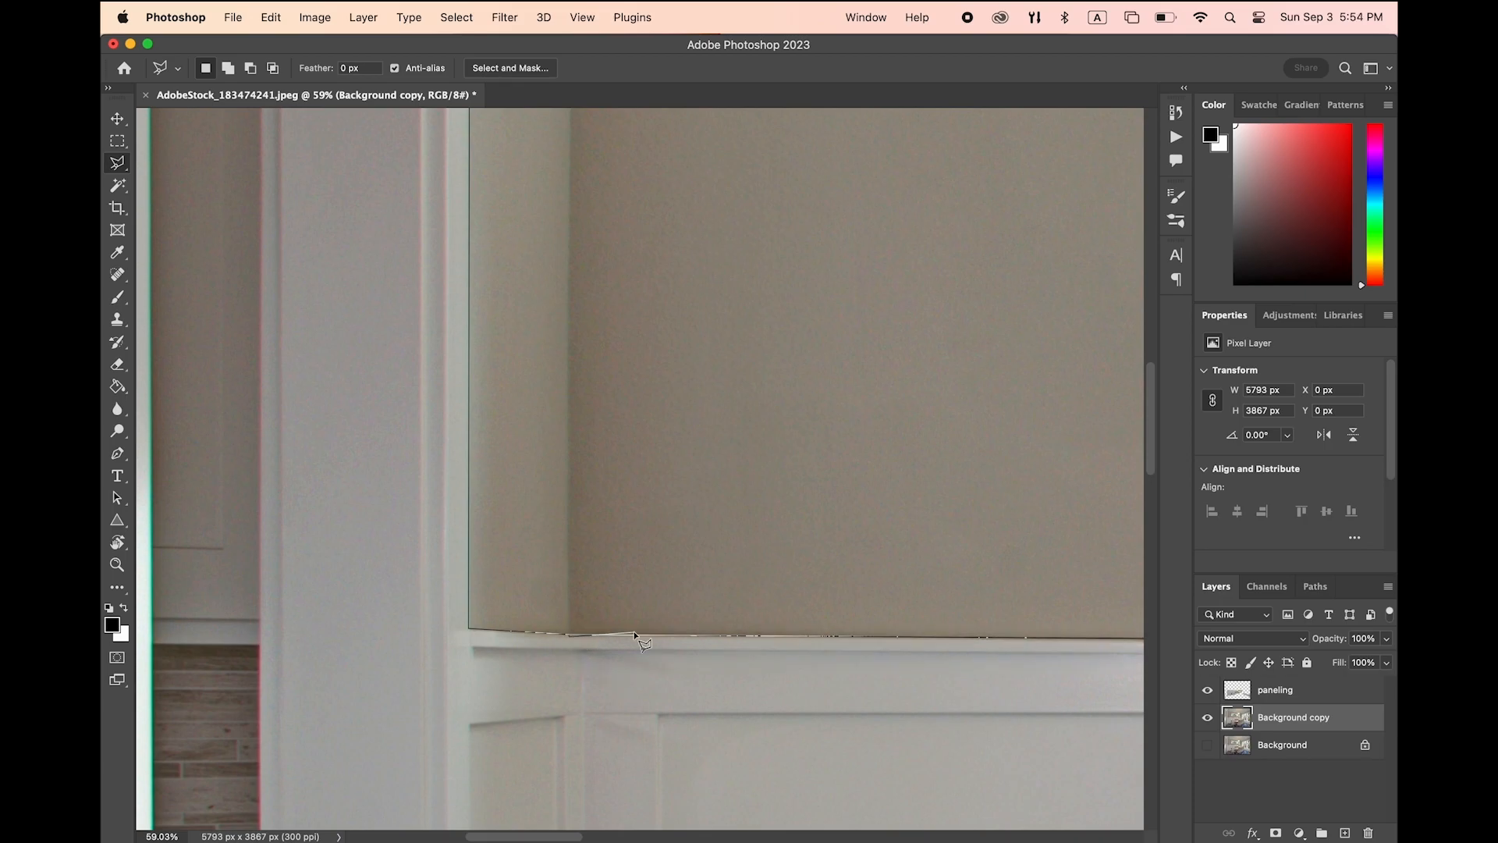
pyautogui.hscroll(10, 634, 634)
pyautogui.hscroll(10, 635, 633)
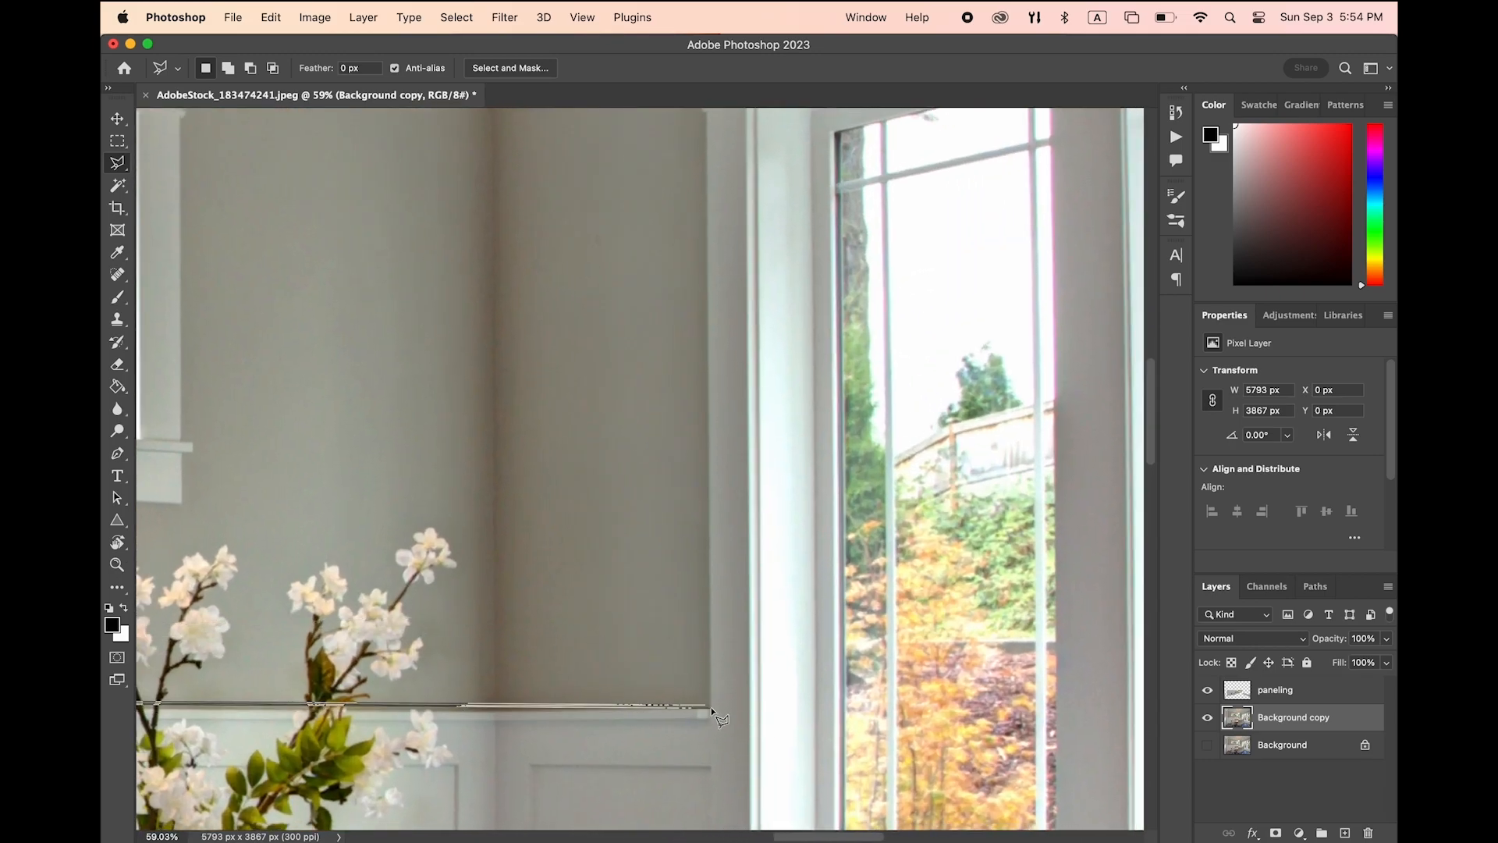
# Extend the wall outline from the chair rail up the window trim and along the window header to just beyond the photo's edge
pyautogui.click(710, 709)
pyautogui.press('super+minus')
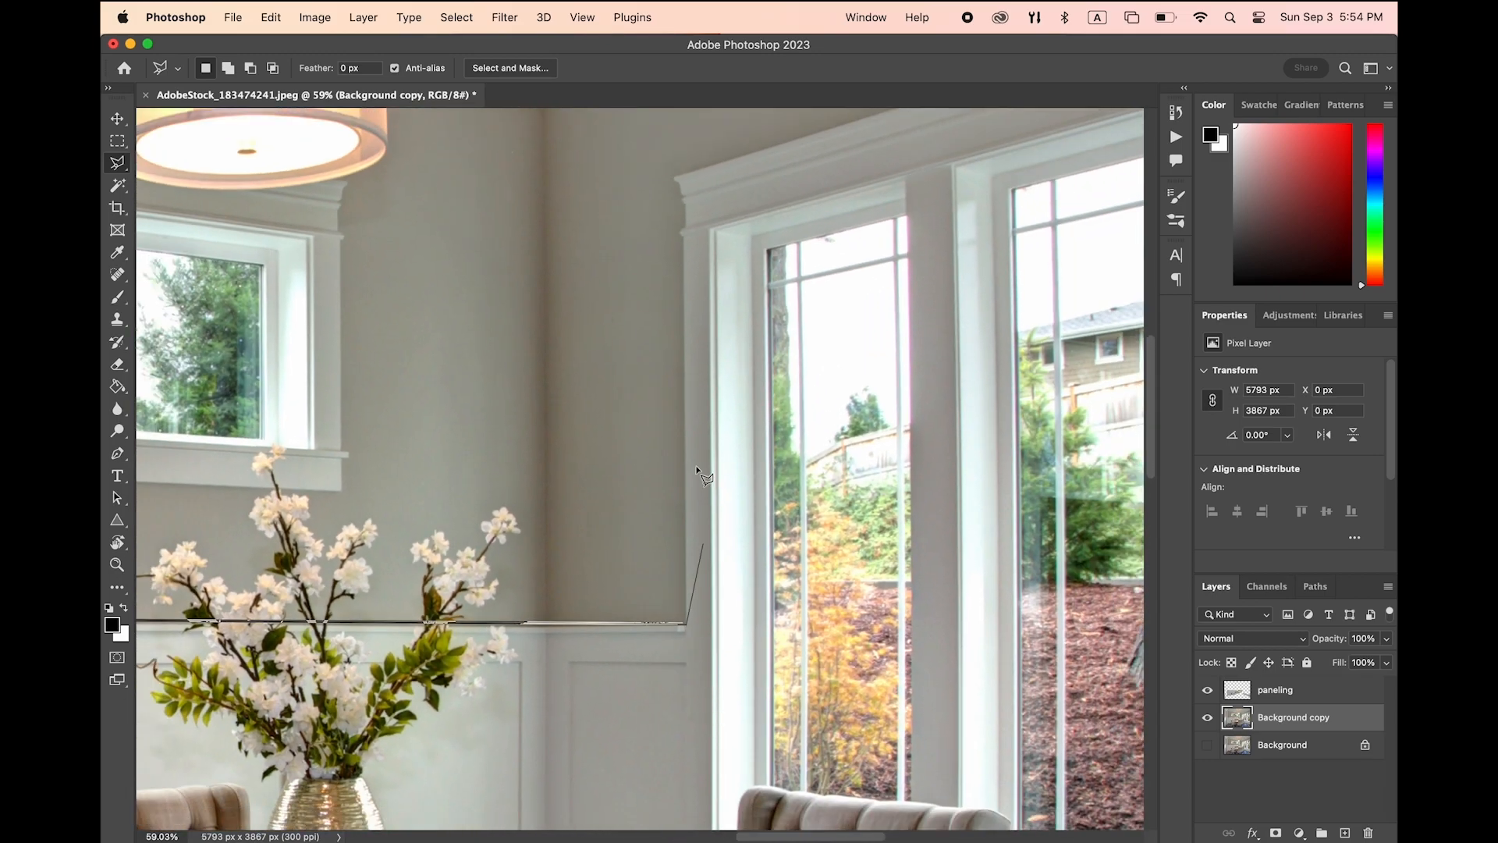
pyautogui.click(680, 232)
pyautogui.hscroll(10, 675, 182)
pyautogui.scroll(4, 676, 182)
pyautogui.hscroll(-2, 806, 146)
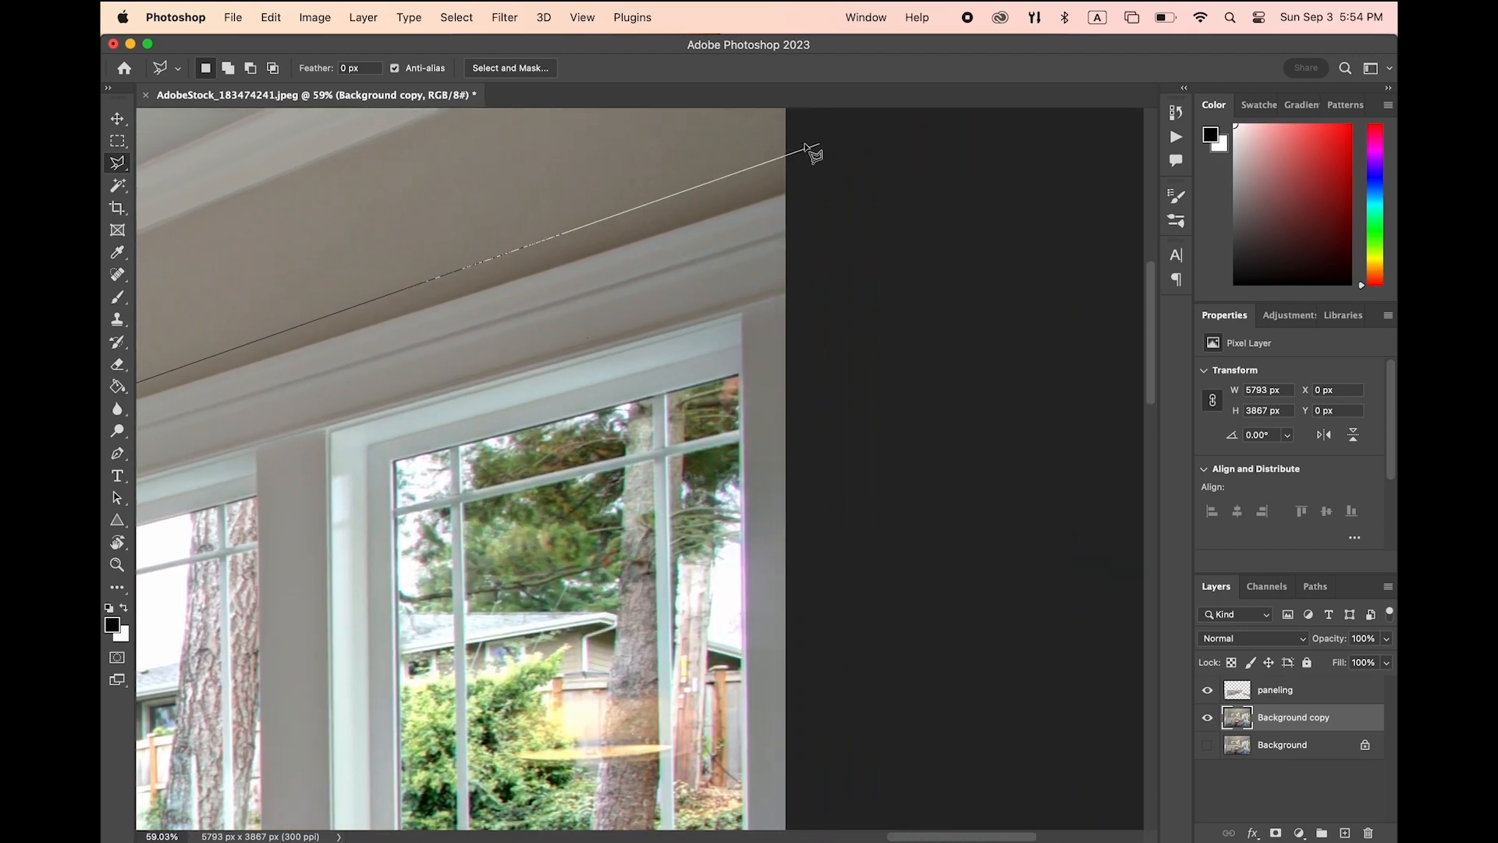
pyautogui.click(797, 188)
# Extend the wall outline up the photo's edge and back beneath the crown molding to the room corner near the pendant light
pyautogui.scroll(5, 800, 191)
pyautogui.hscroll(2, 800, 191)
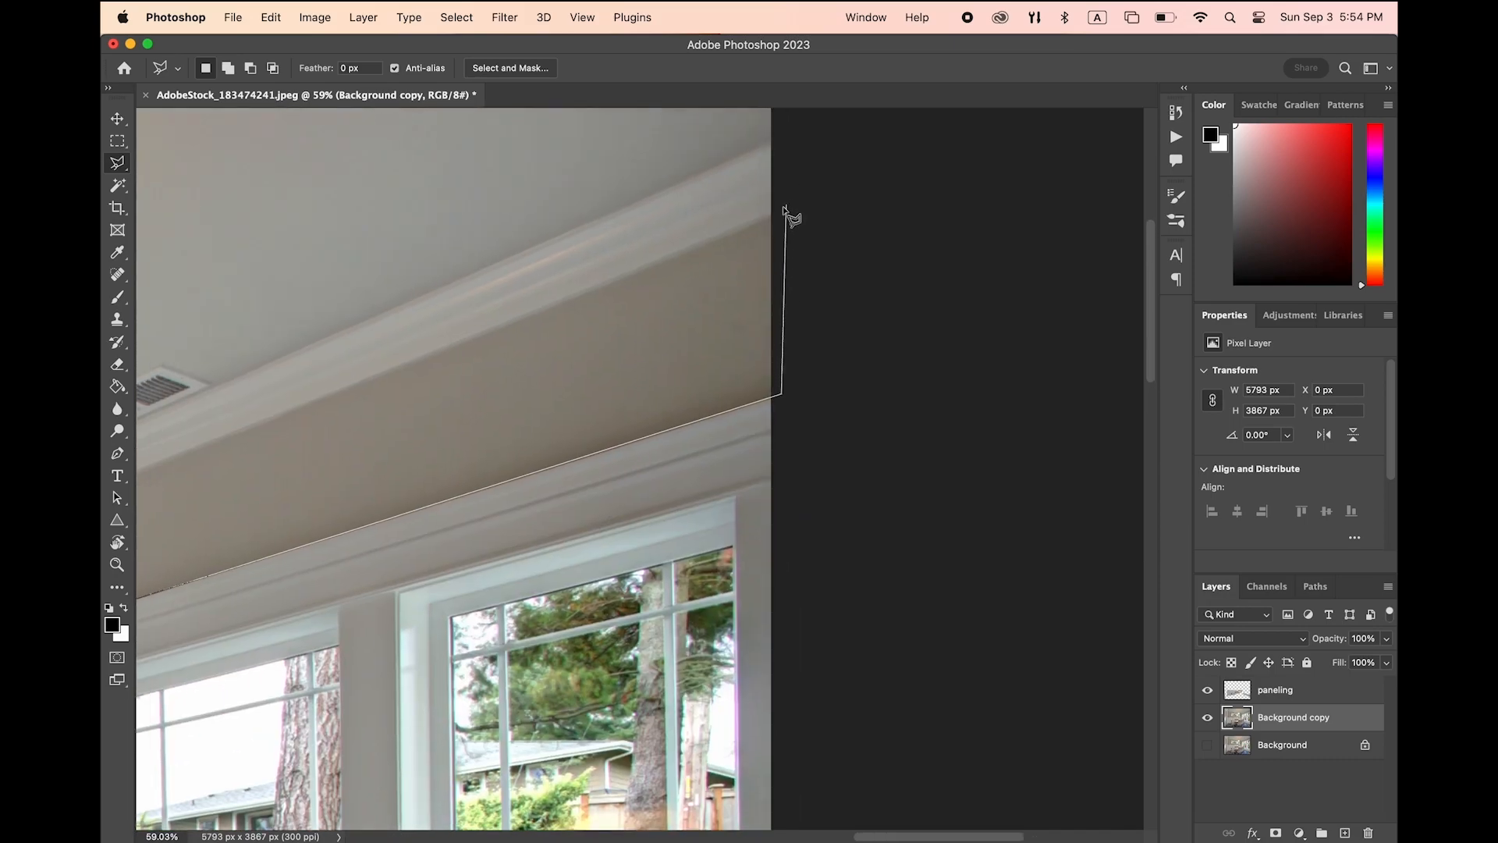
pyautogui.click(774, 219)
pyautogui.hscroll(-10, 774, 218)
pyautogui.scroll(-3, 774, 219)
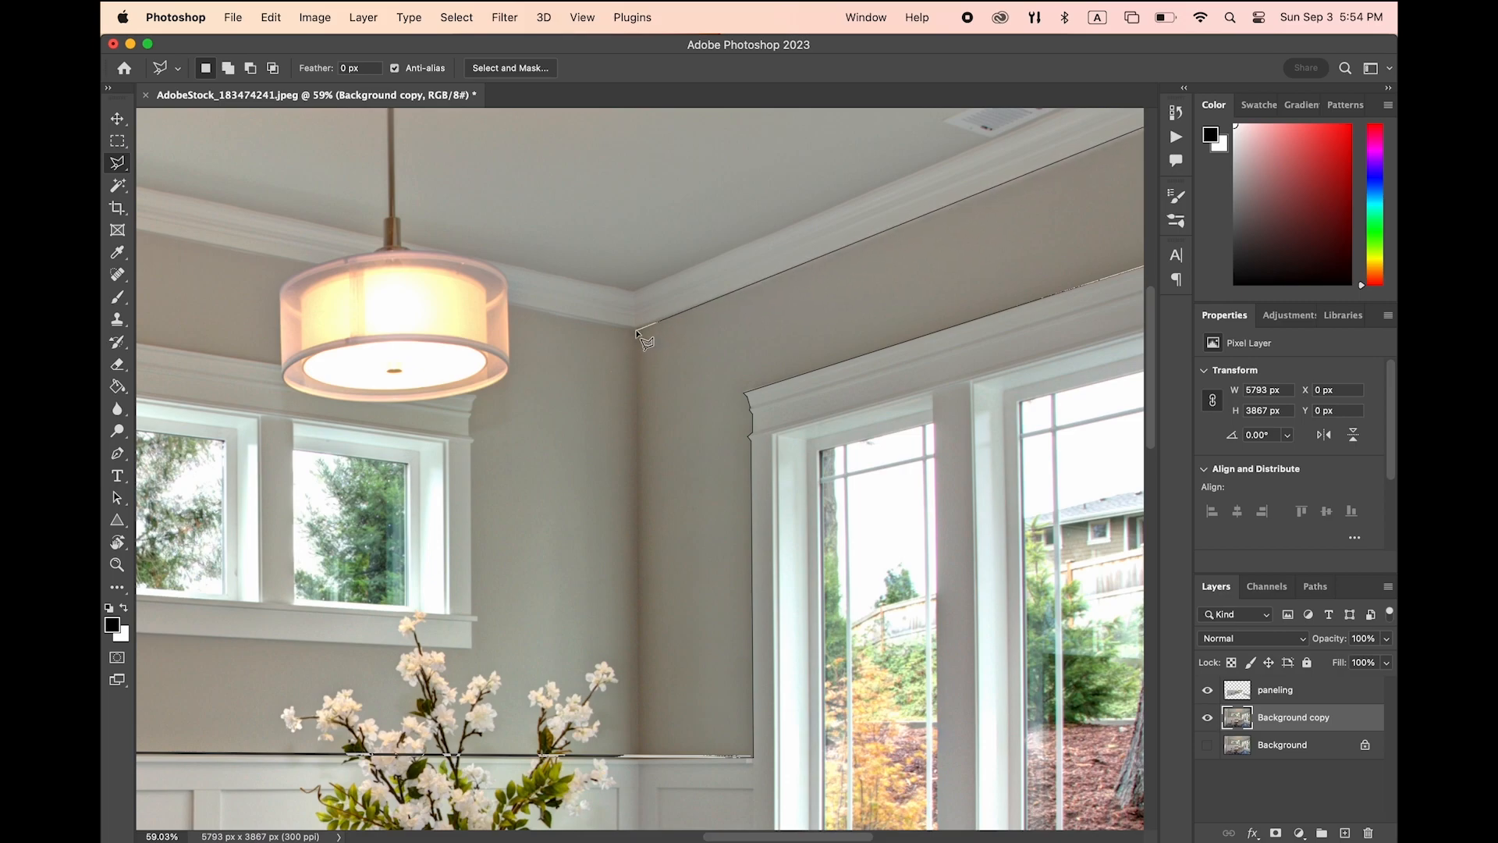
pyautogui.click(634, 329)
# Continue the outline beneath the back wall's crown molding to the corner by the doorway and up to the photo's upper edge
pyautogui.hscroll(-10, 634, 329)
pyautogui.scroll(3, 634, 329)
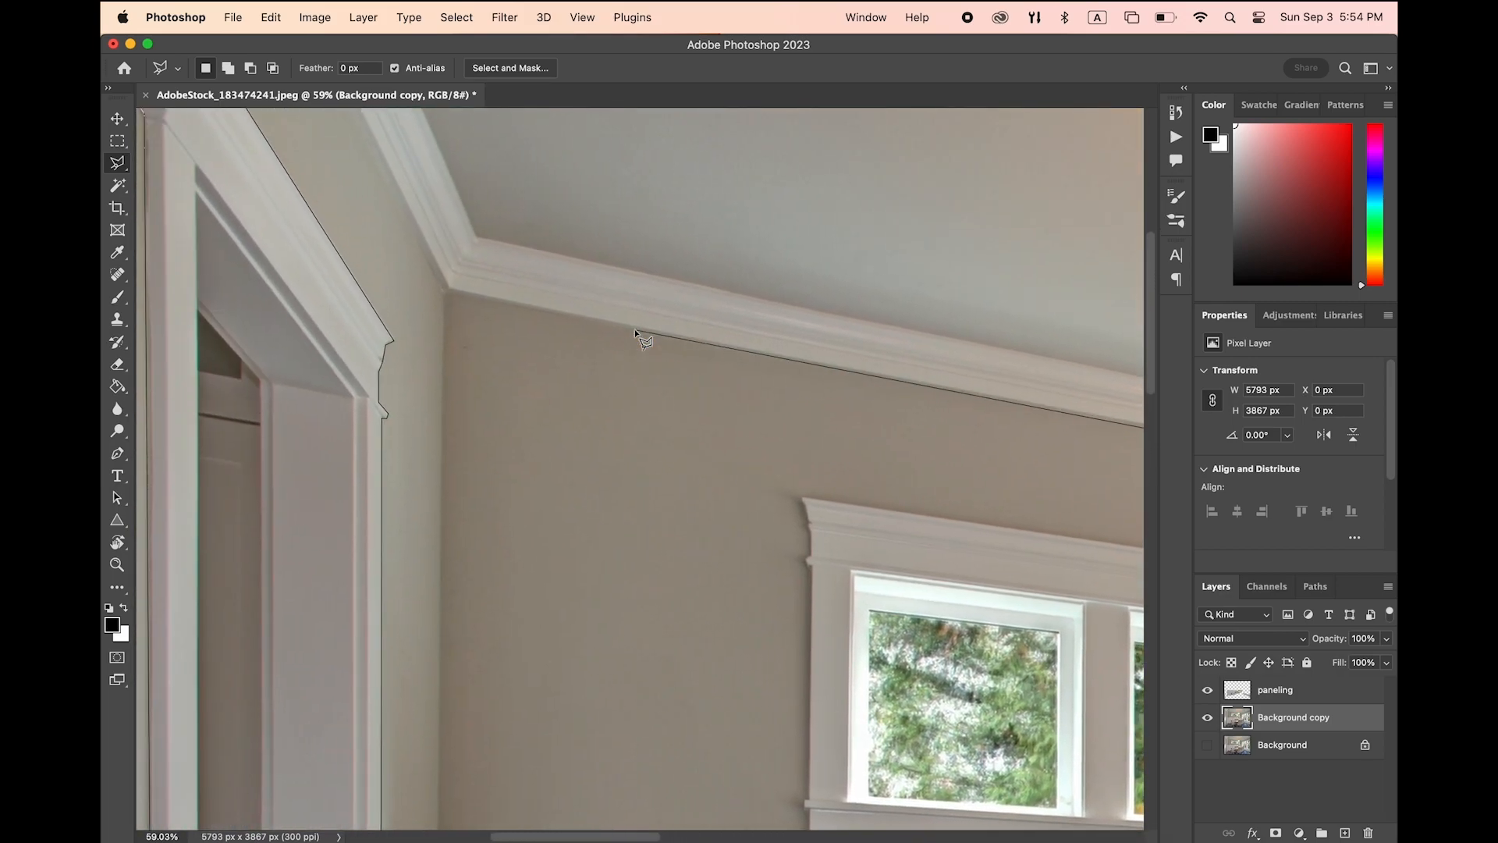
pyautogui.click(447, 294)
pyautogui.scroll(5, 447, 301)
pyautogui.hscroll(-5, 447, 300)
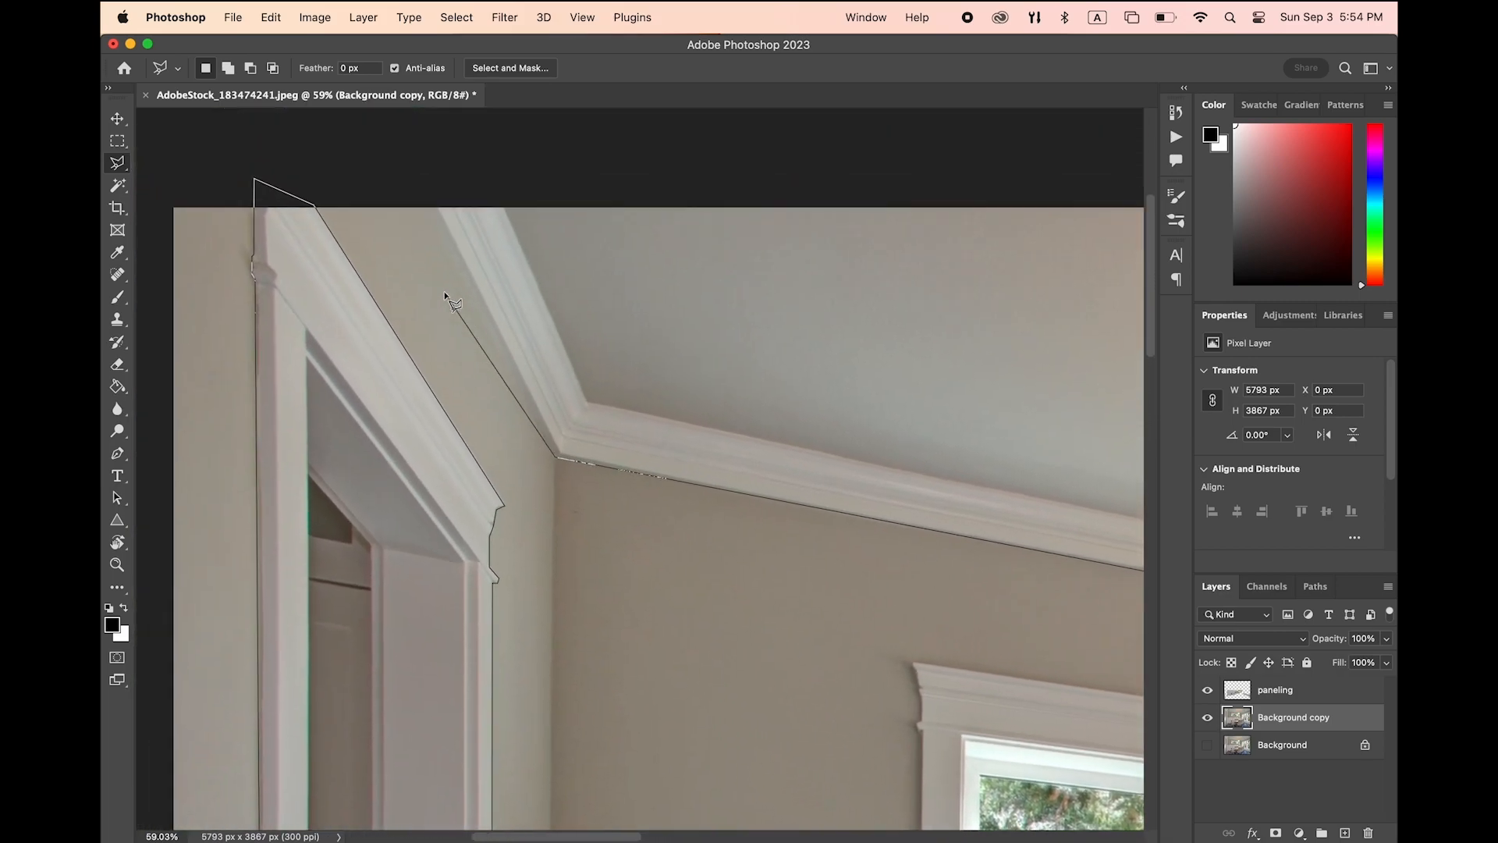
pyautogui.click(434, 205)
# Take the outline outside the photo around the corner above the doorway and close it as a selection of the painted walls
pyautogui.click(218, 158)
pyautogui.click(155, 188)
pyautogui.scroll(-15, 155, 188)
pyautogui.hscroll(-2, 155, 188)
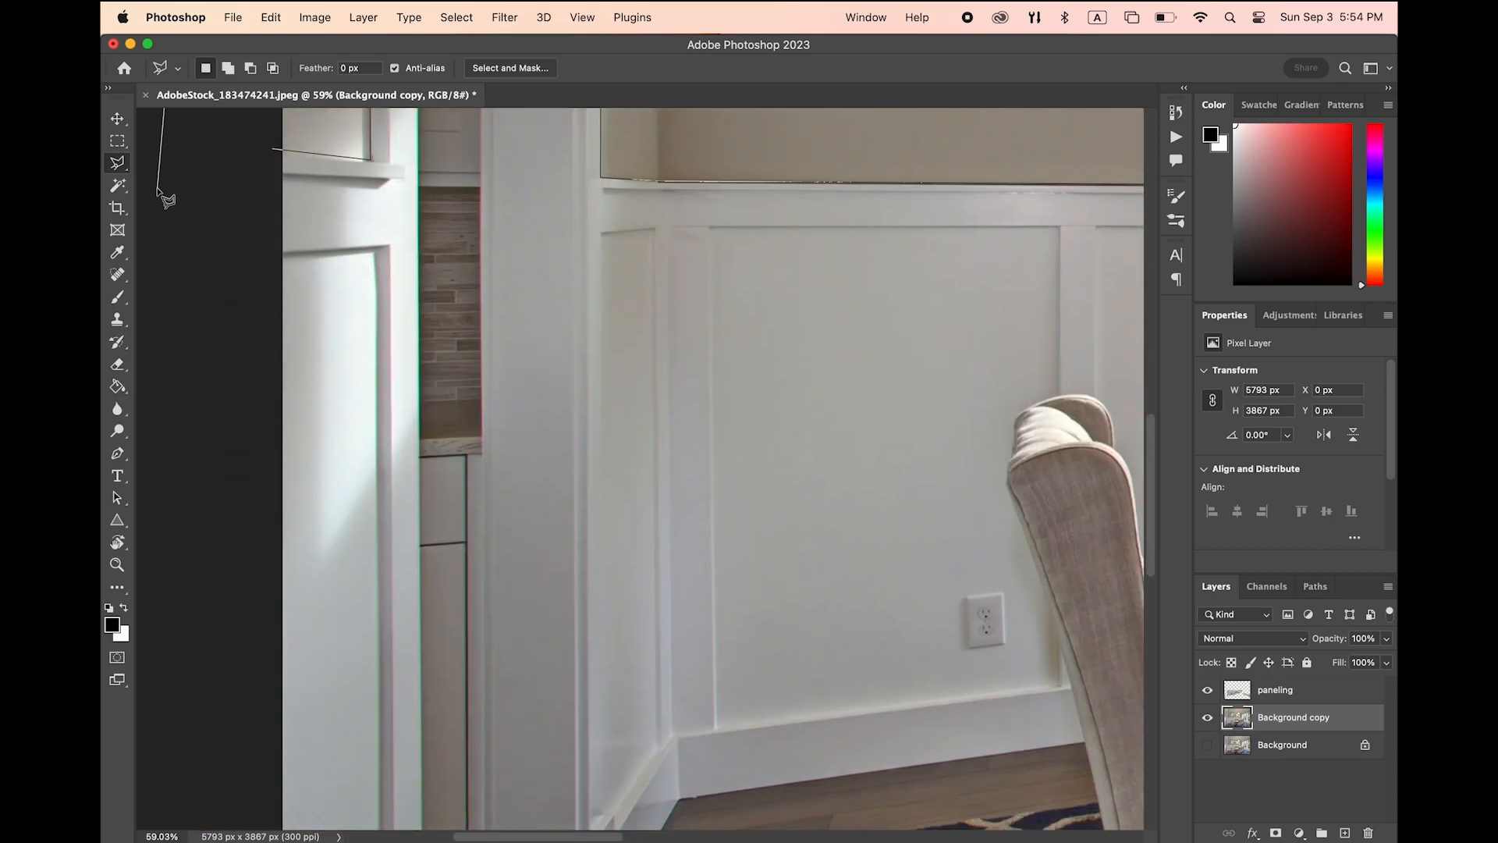
pyautogui.press('Return')
# Copy the selected painted walls from Background copy to a new layer with Layer Via Copy
pyautogui.scroll(-10, 321, 211)
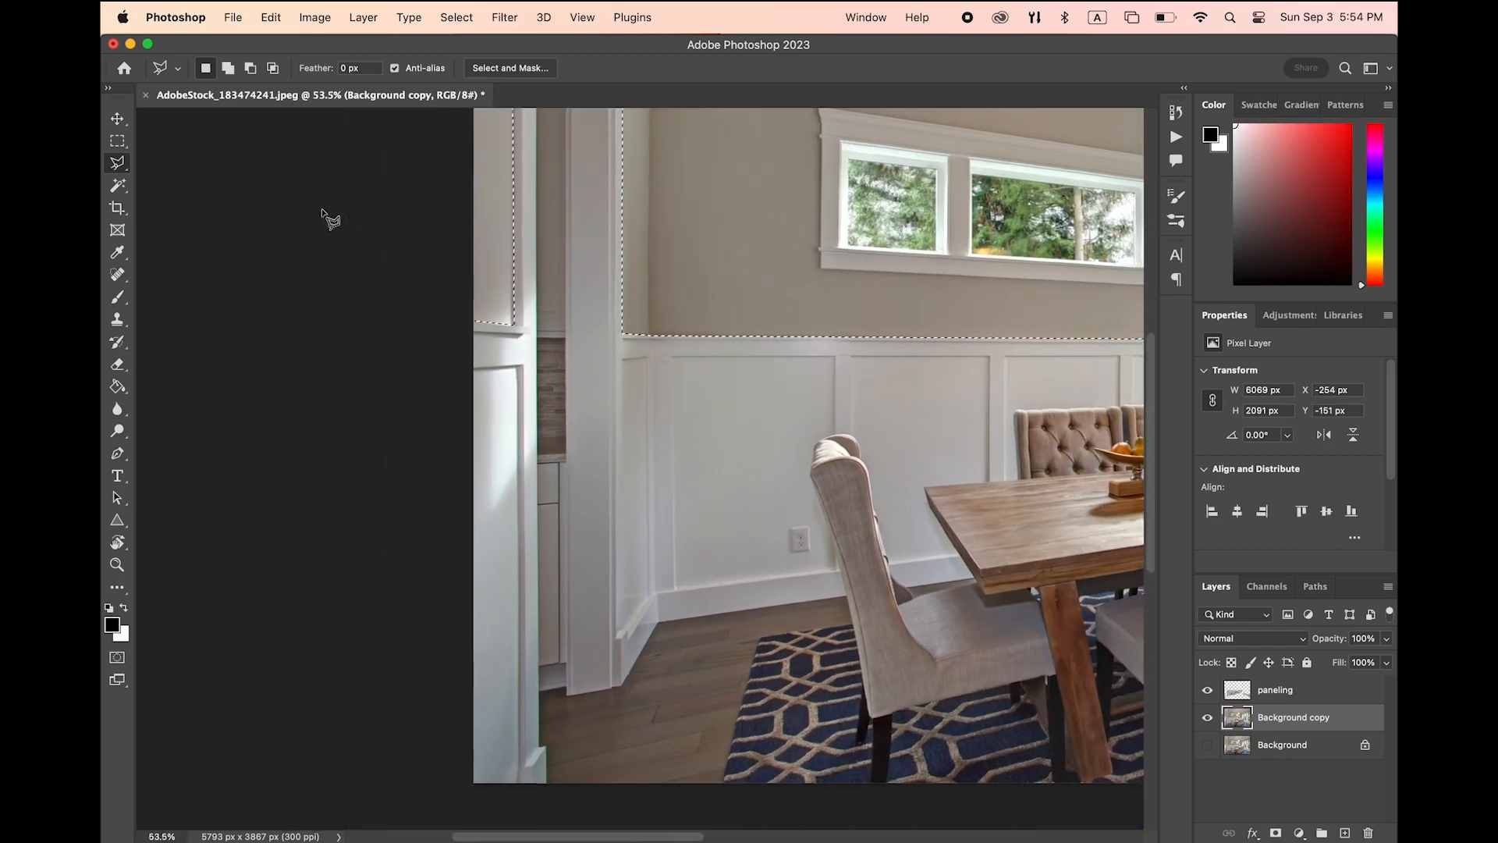
pyautogui.scroll(5, 429, 441)
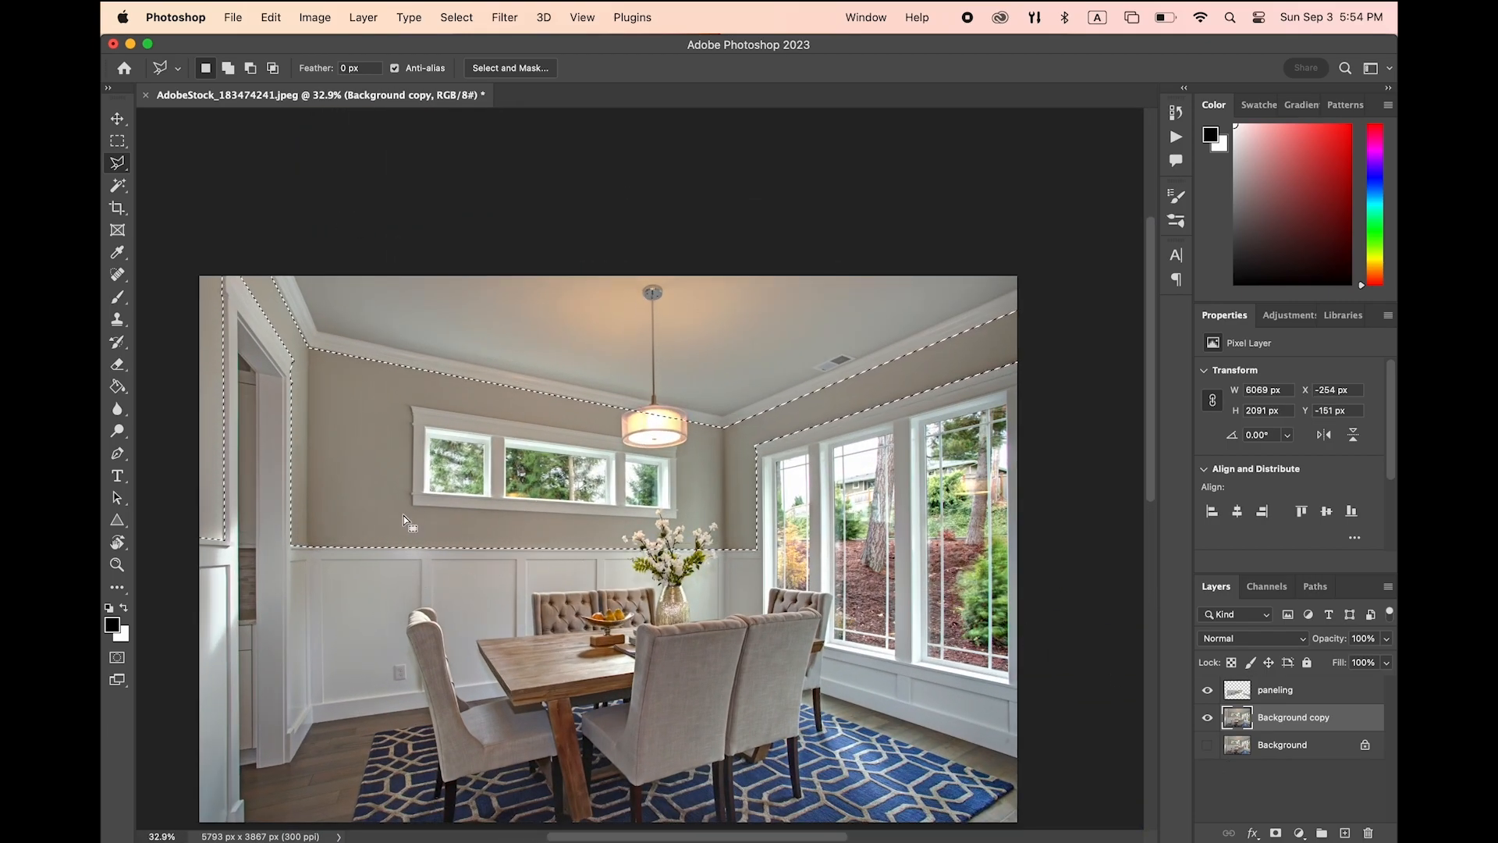
pyautogui.rightClick(367, 499)
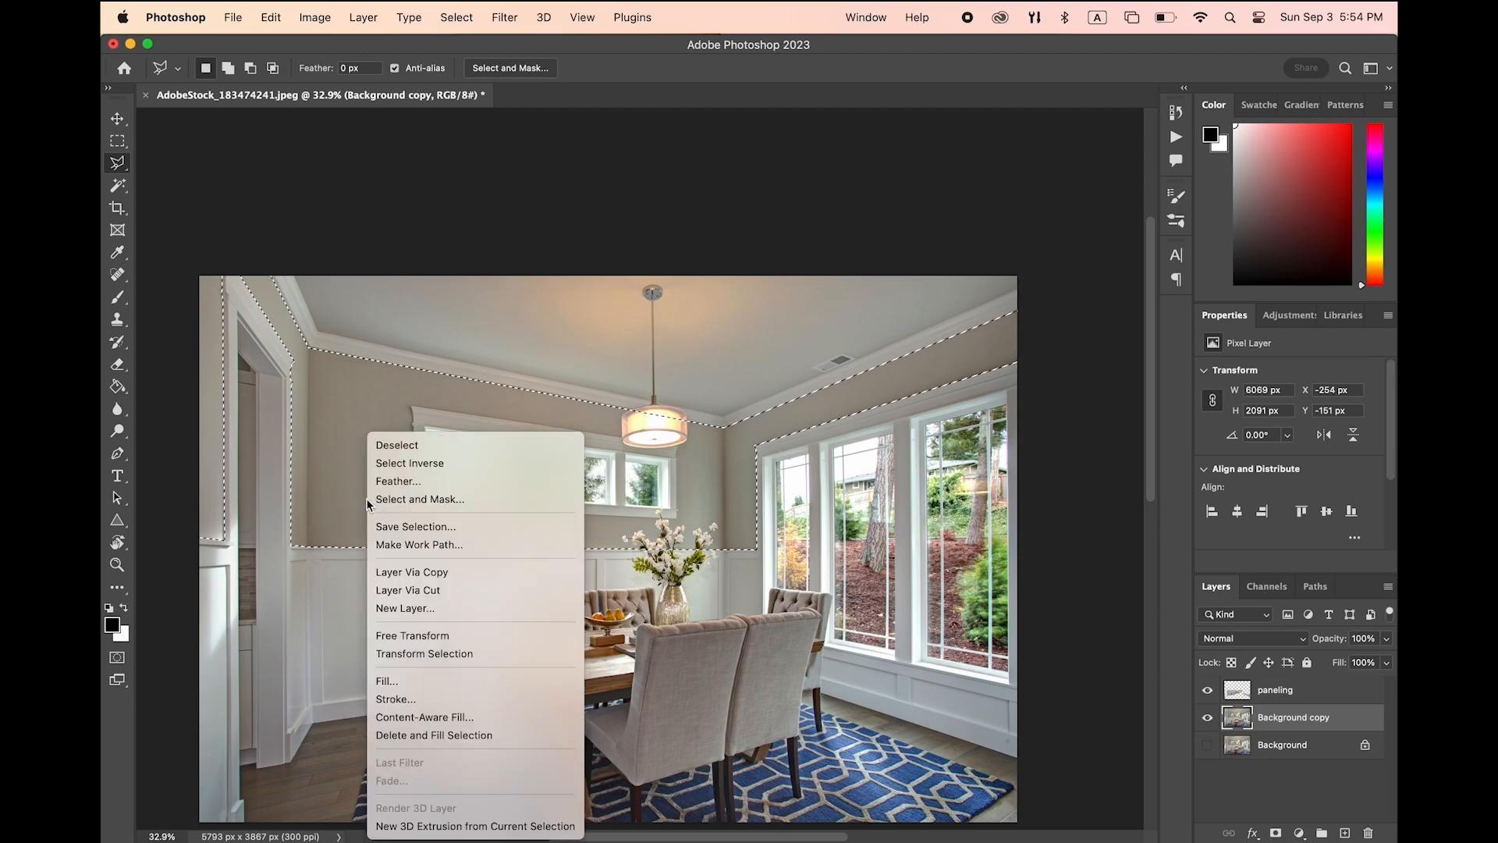
pyautogui.click(406, 579)
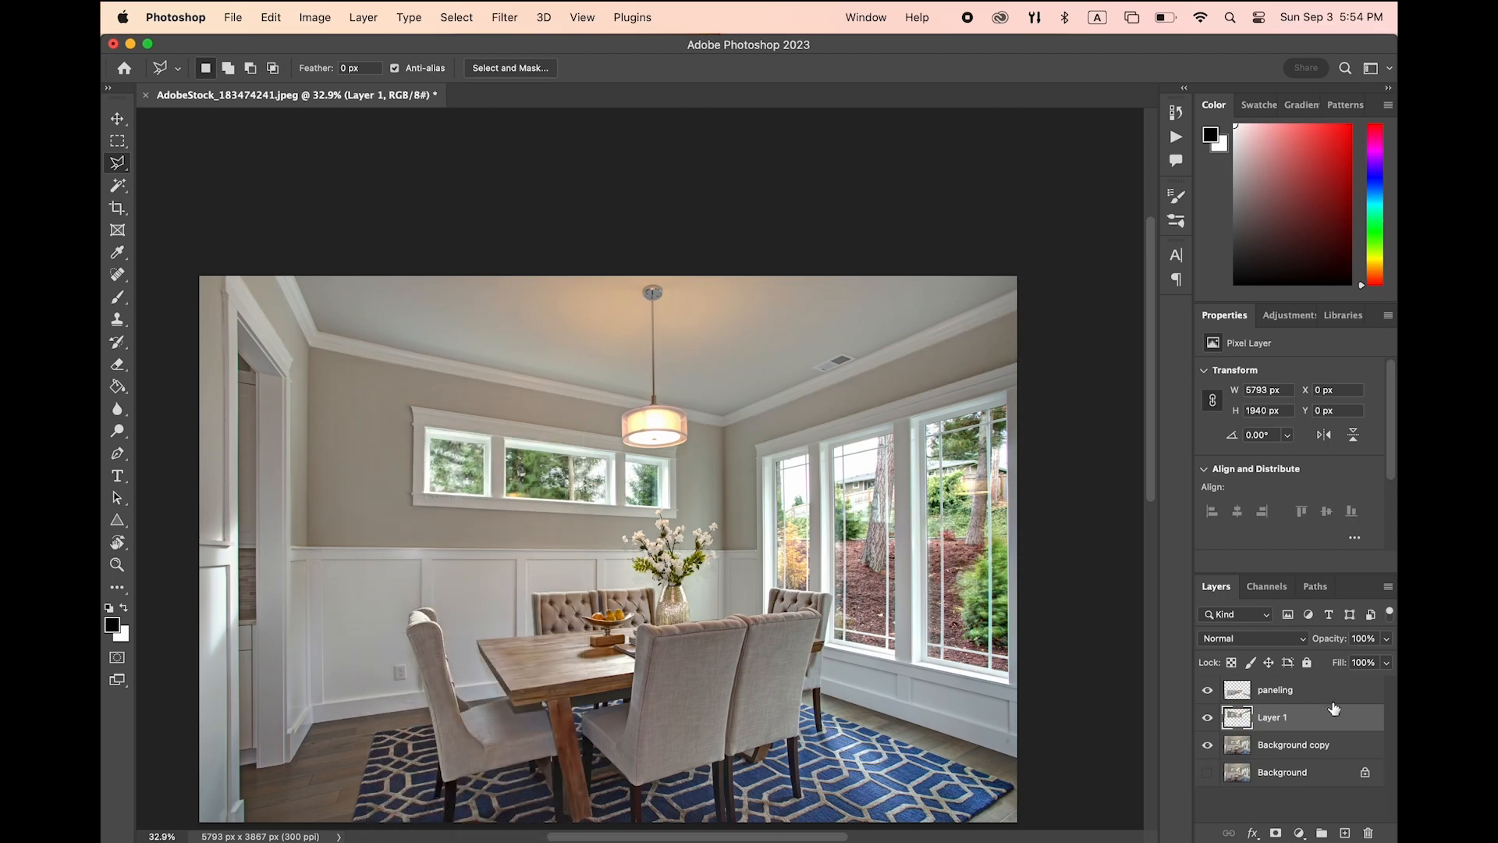
# Rename the new layer holding the painted walls as "wall"
pyautogui.doubleClick(1276, 716)
pyautogui.write('wall')
pyautogui.press('Return')
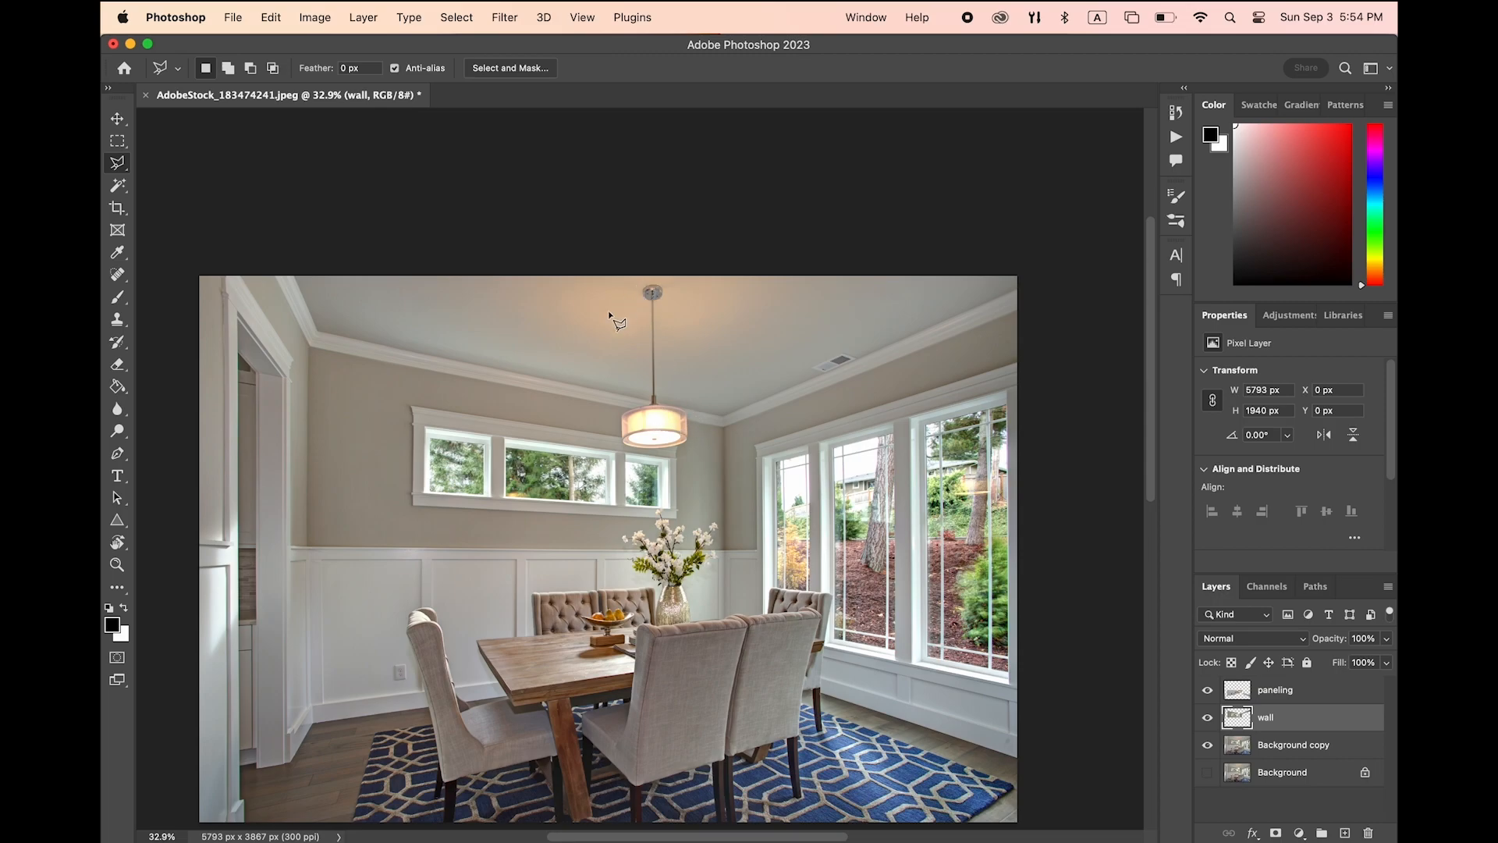
# Hide the Background copy and paneling layers to isolate the wall layer around the back wall's window
pyautogui.scroll(5, 352, 480)
pyautogui.hscroll(-3, 351, 480)
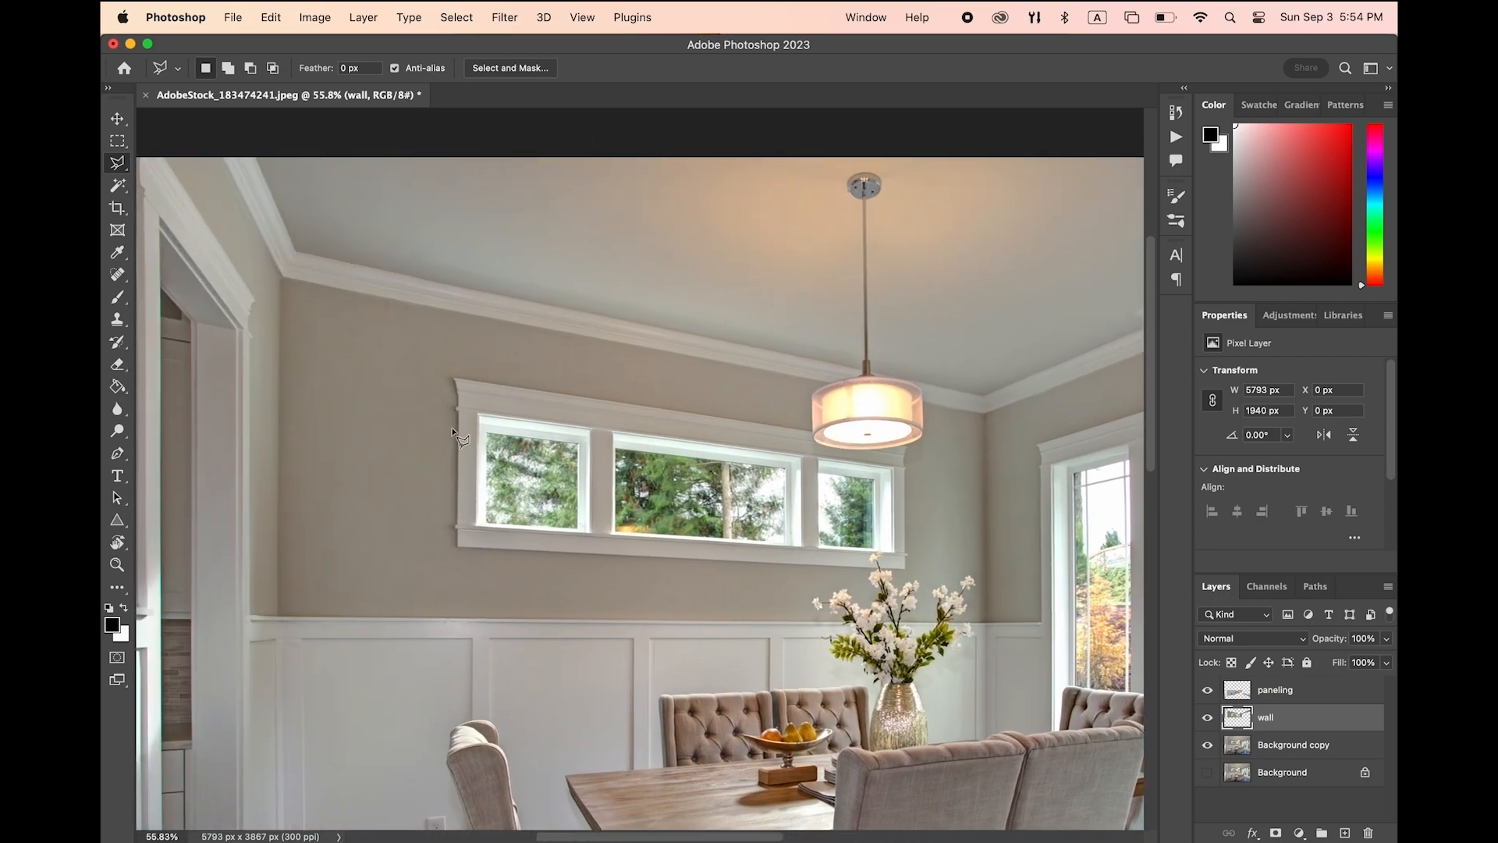
pyautogui.scroll(3, 451, 427)
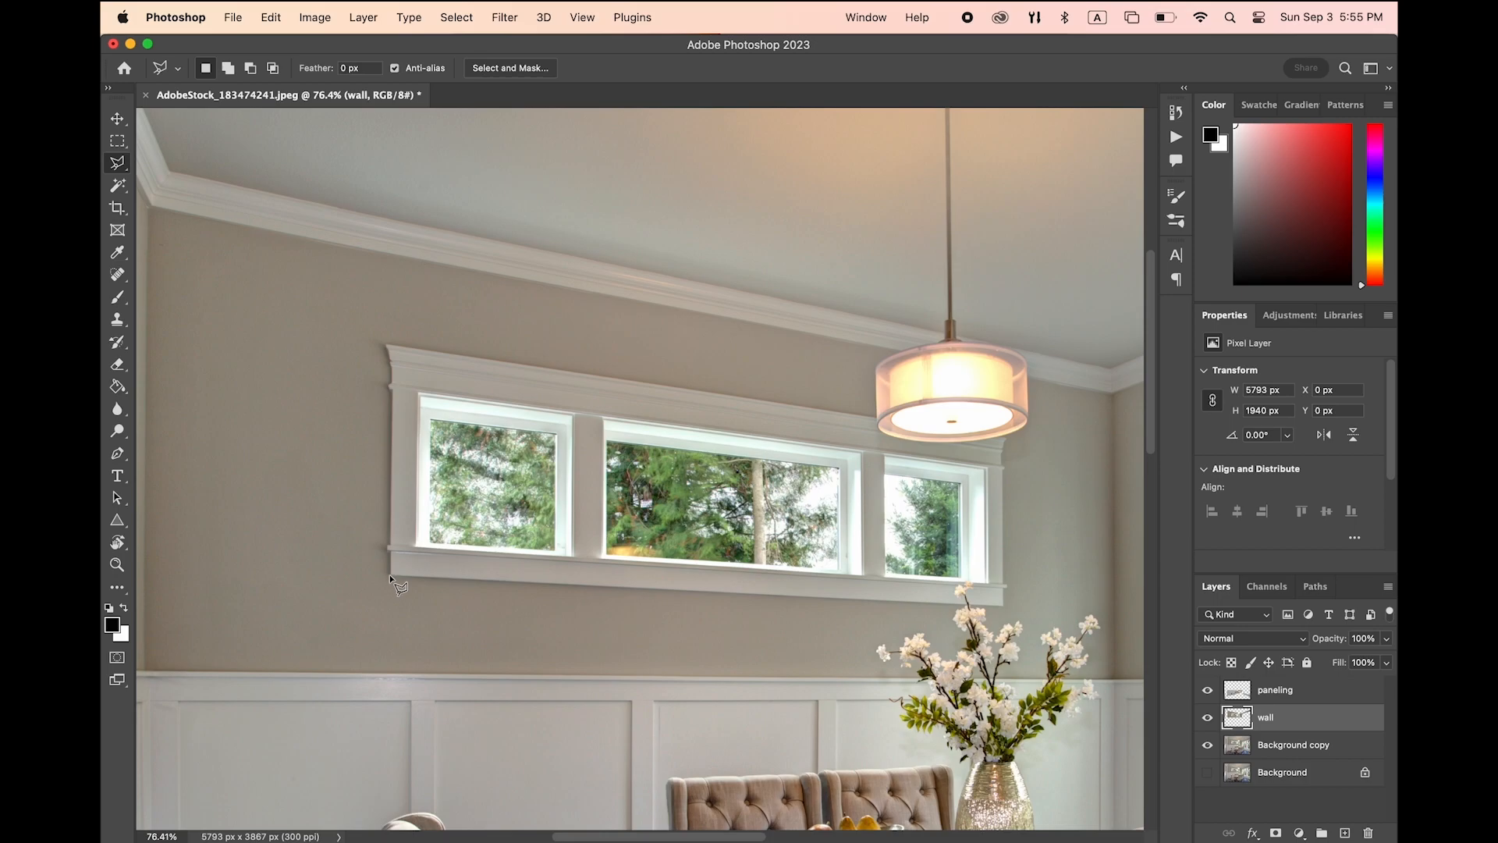
pyautogui.click(1207, 744)
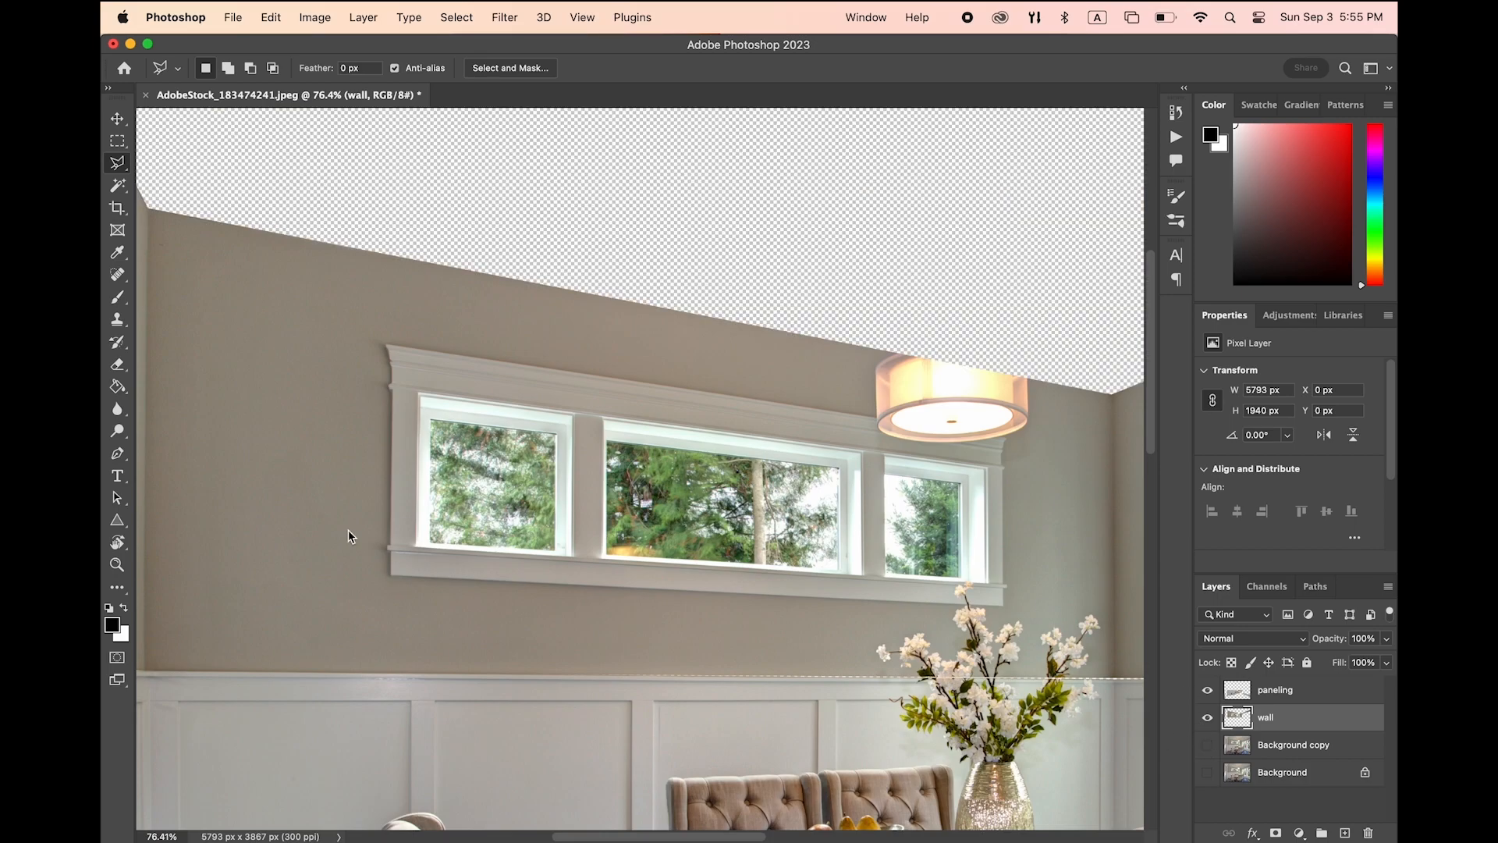
pyautogui.click(1207, 690)
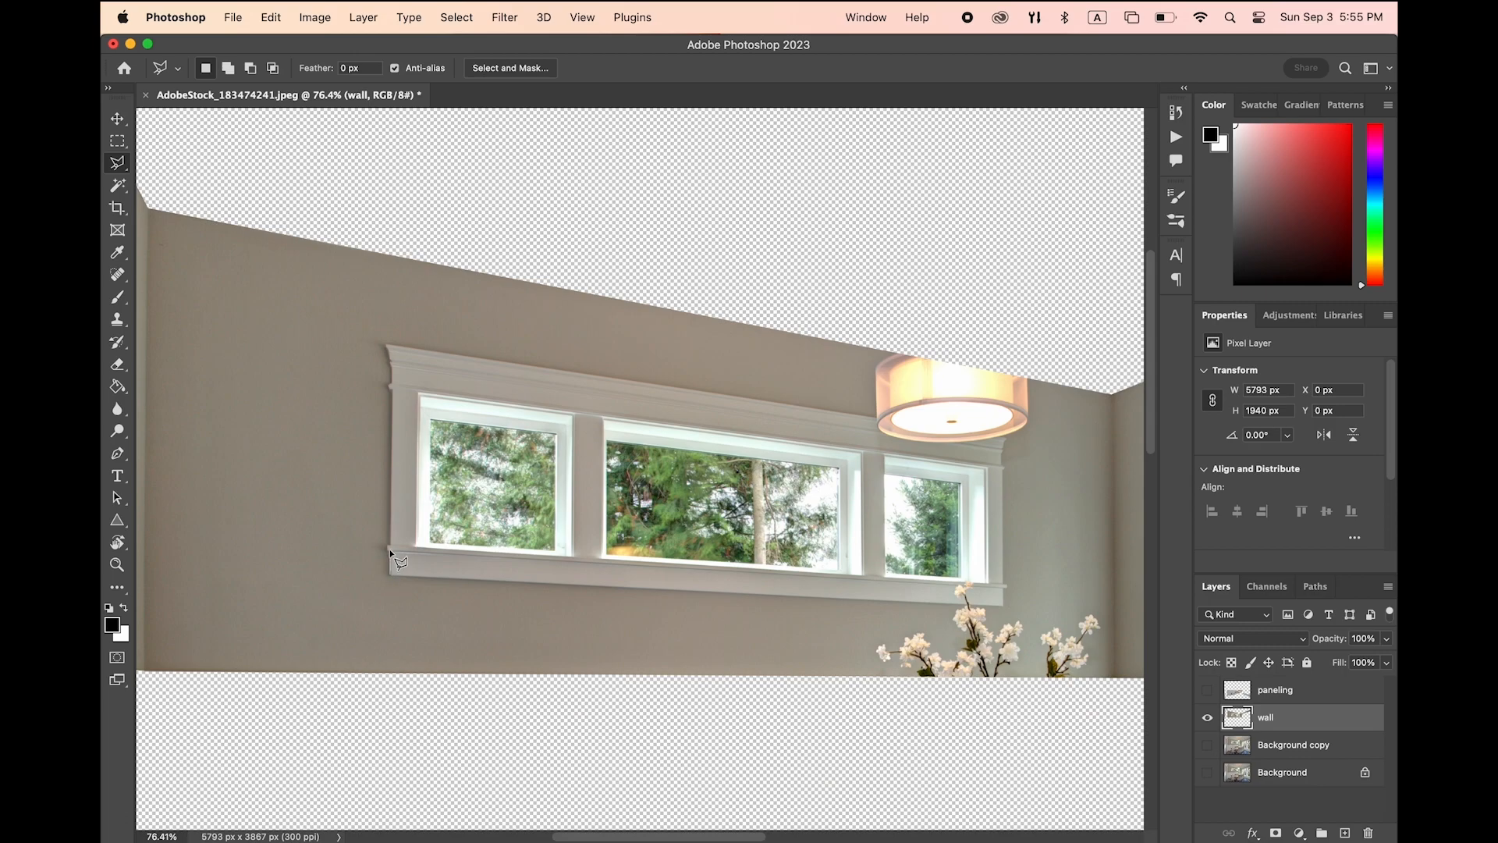
# Outline the back wall's three-pane window along its outer trim, delete it from the wall layer and deselect
pyautogui.press('super+plus')
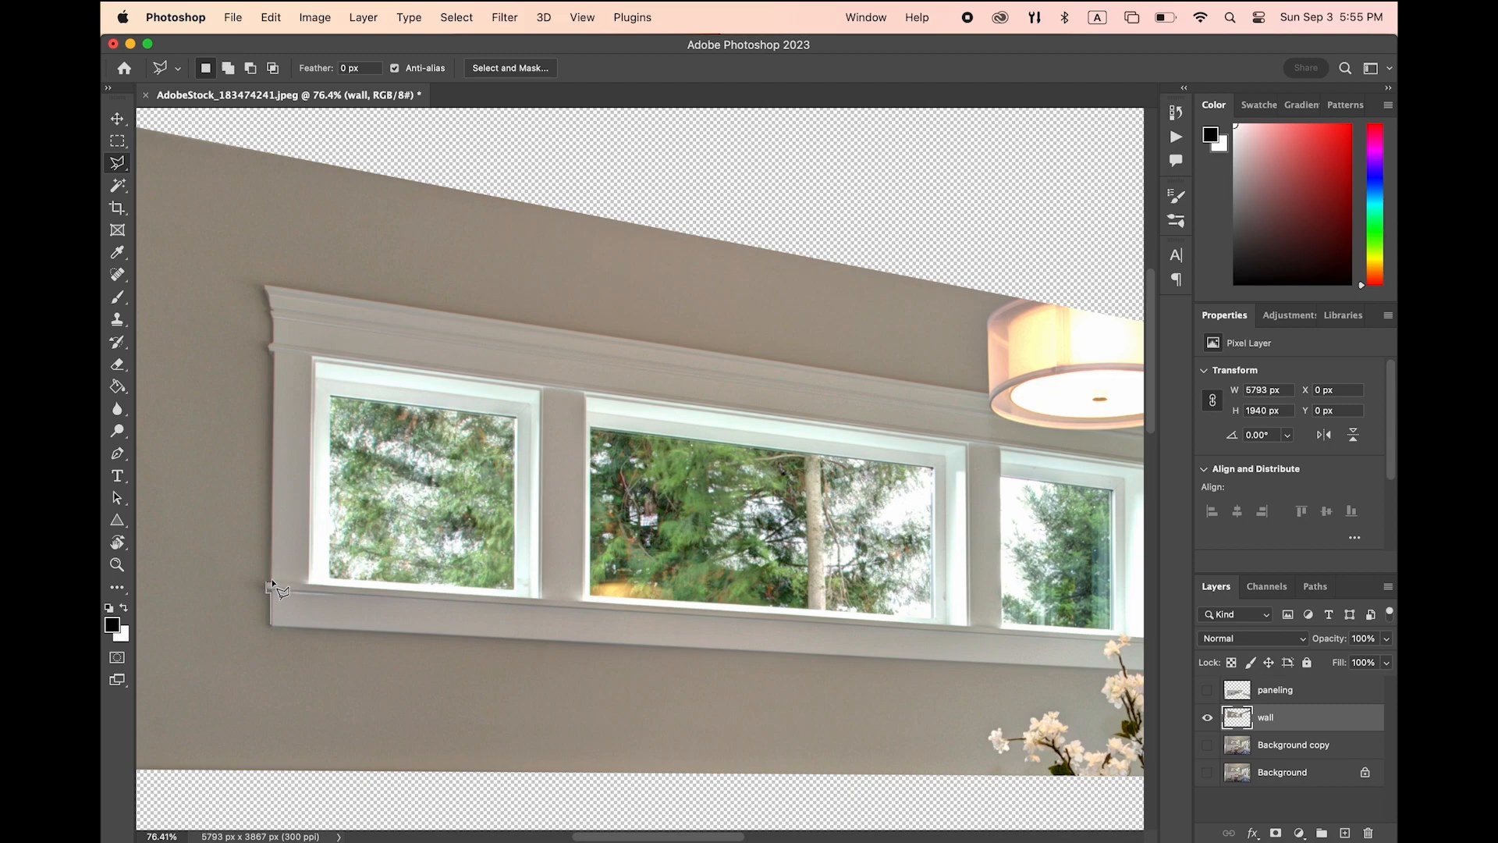
pyautogui.click(272, 345)
pyautogui.click(266, 286)
pyautogui.hscroll(5, 804, 390)
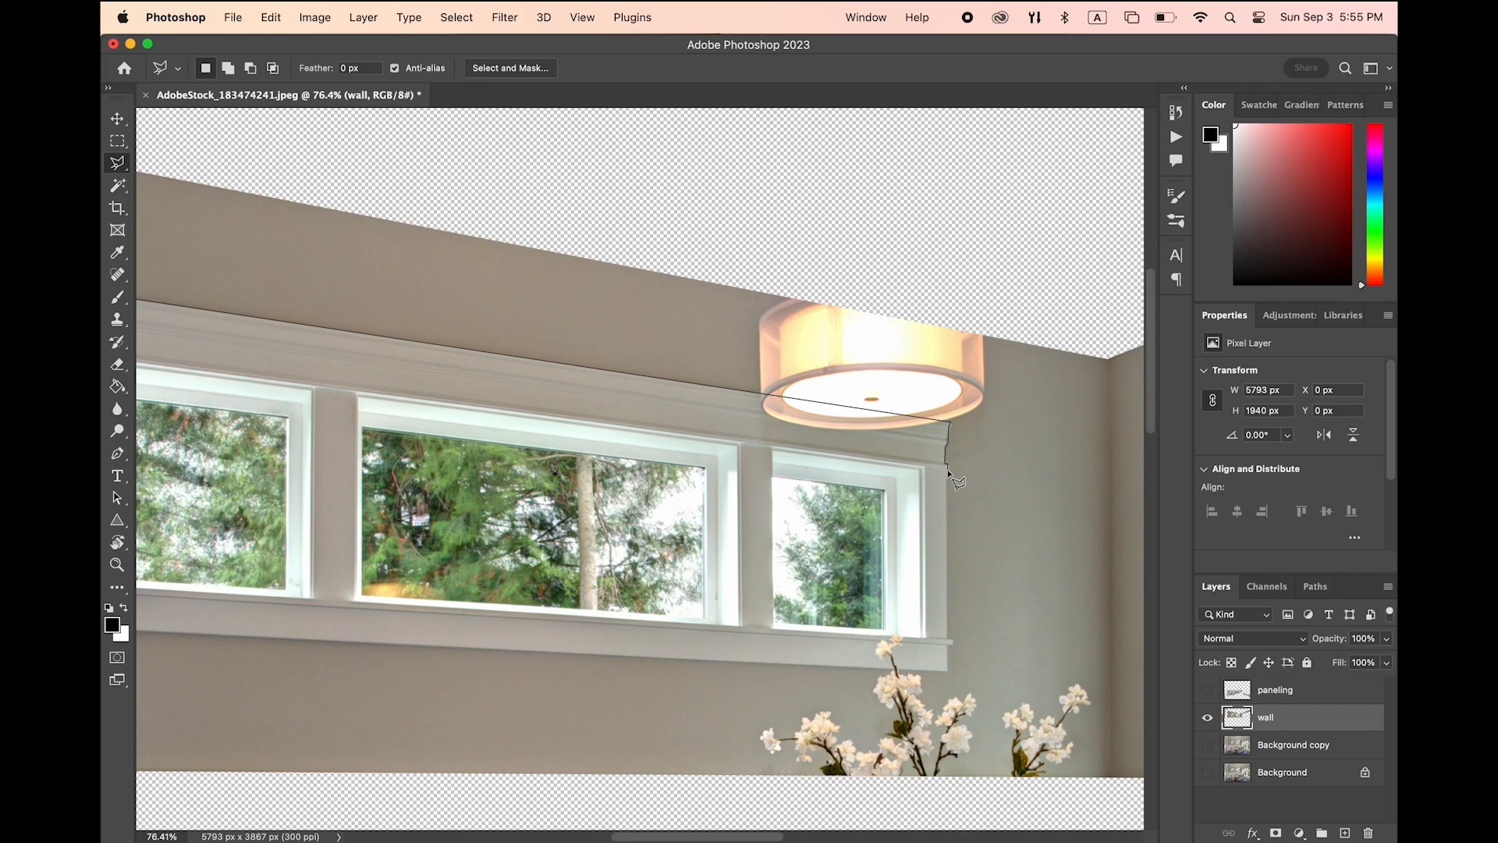
pyautogui.click(948, 640)
pyautogui.click(948, 643)
pyautogui.click(947, 672)
pyautogui.press('super+minus')
pyautogui.click(260, 568)
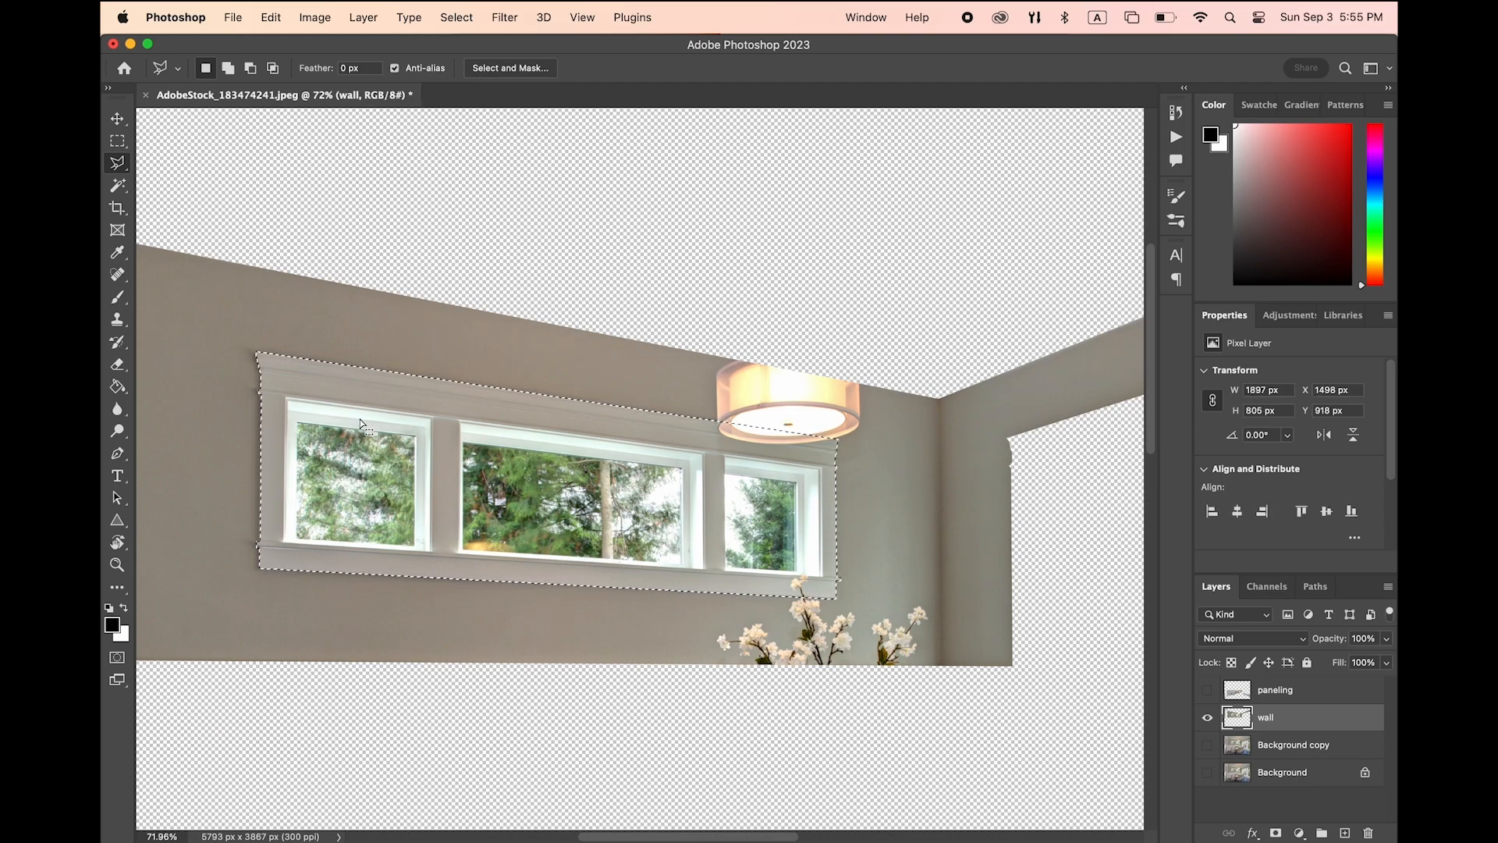
pyautogui.press('BackSpace')
pyautogui.press('super+d')
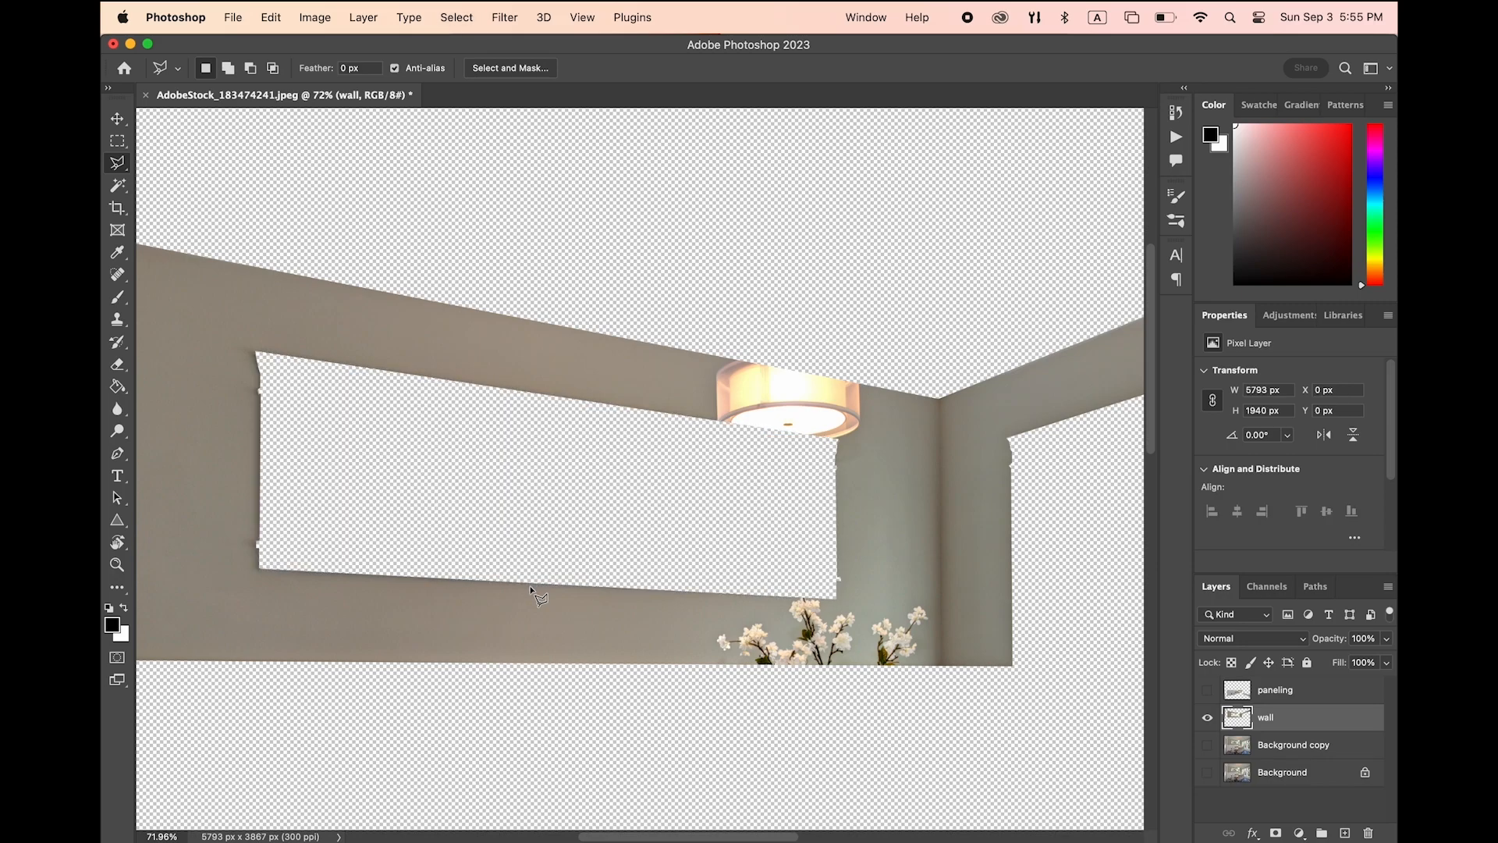
# Show the Background copy and paneling layers and examine the pendant light, flower vase, chairs and table overlapping the walls and paneling
pyautogui.click(1208, 742)
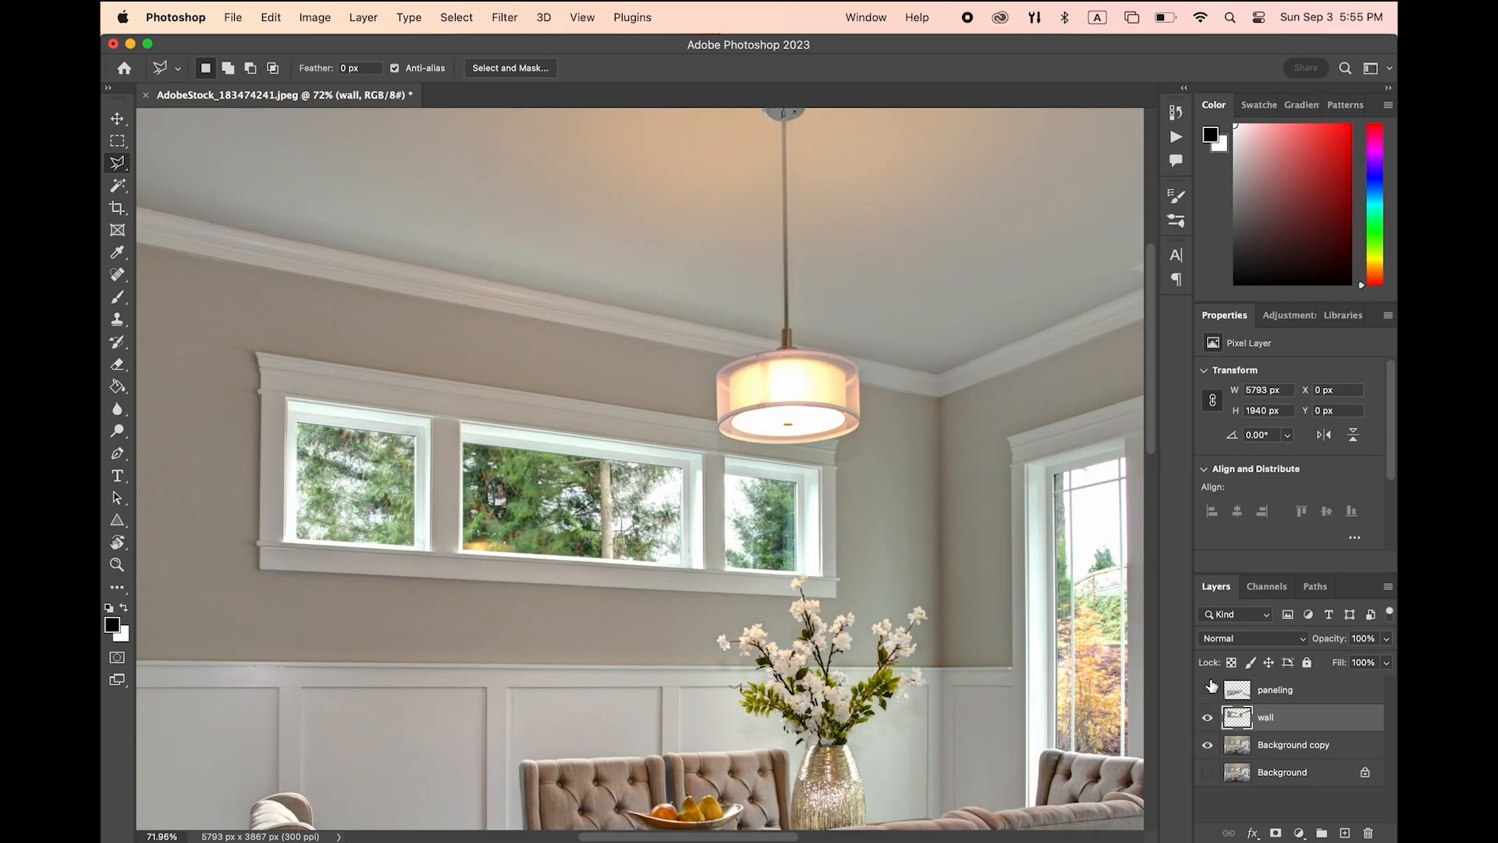
pyautogui.hscroll(-4, 715, 667)
pyautogui.scroll(-1, 715, 667)
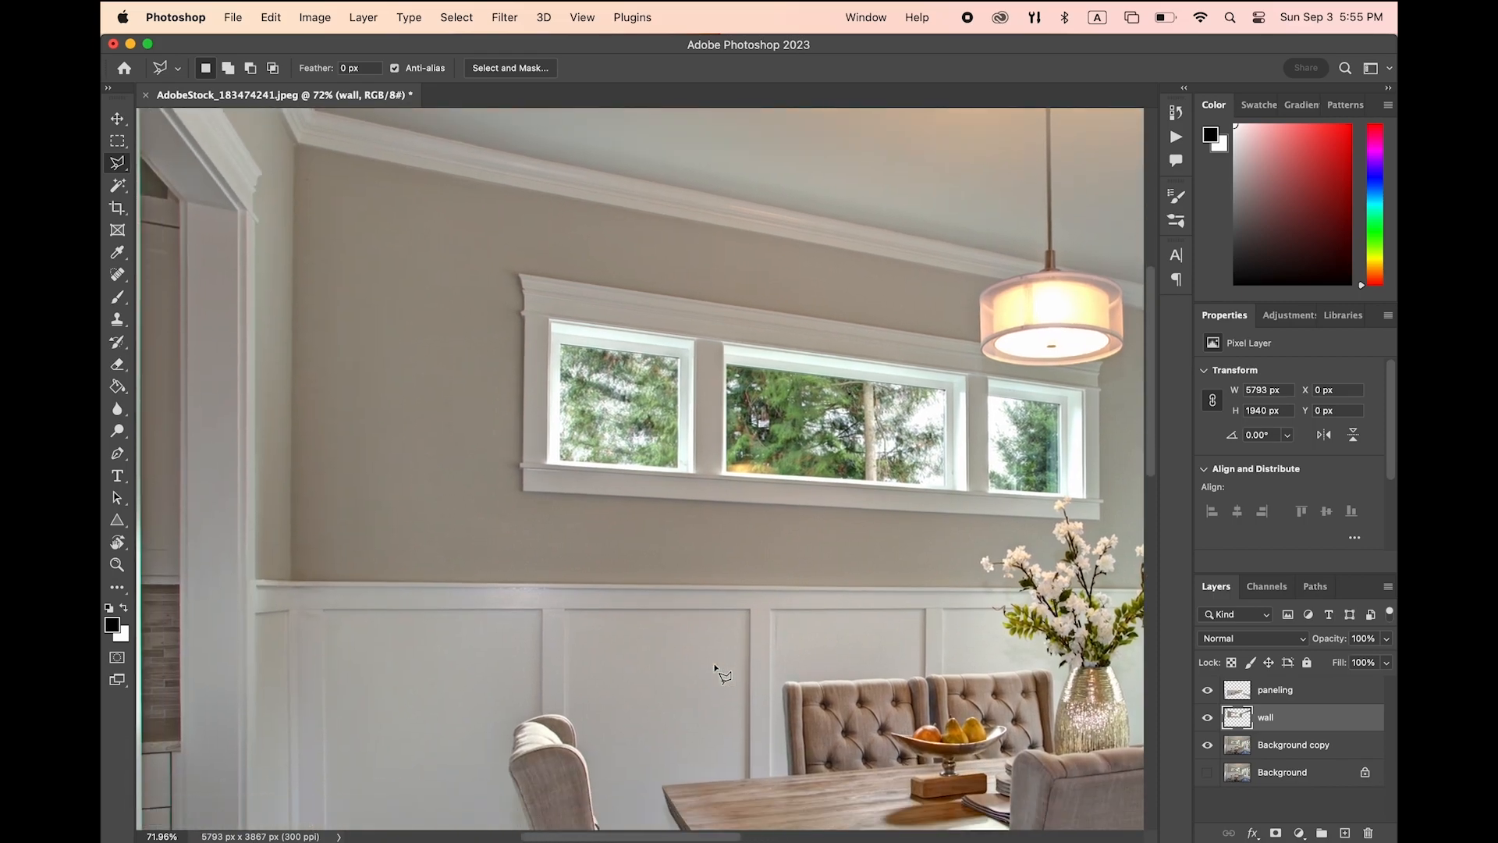
pyautogui.hscroll(5, 716, 667)
pyautogui.scroll(1, 715, 667)
pyautogui.scroll(5, 673, 351)
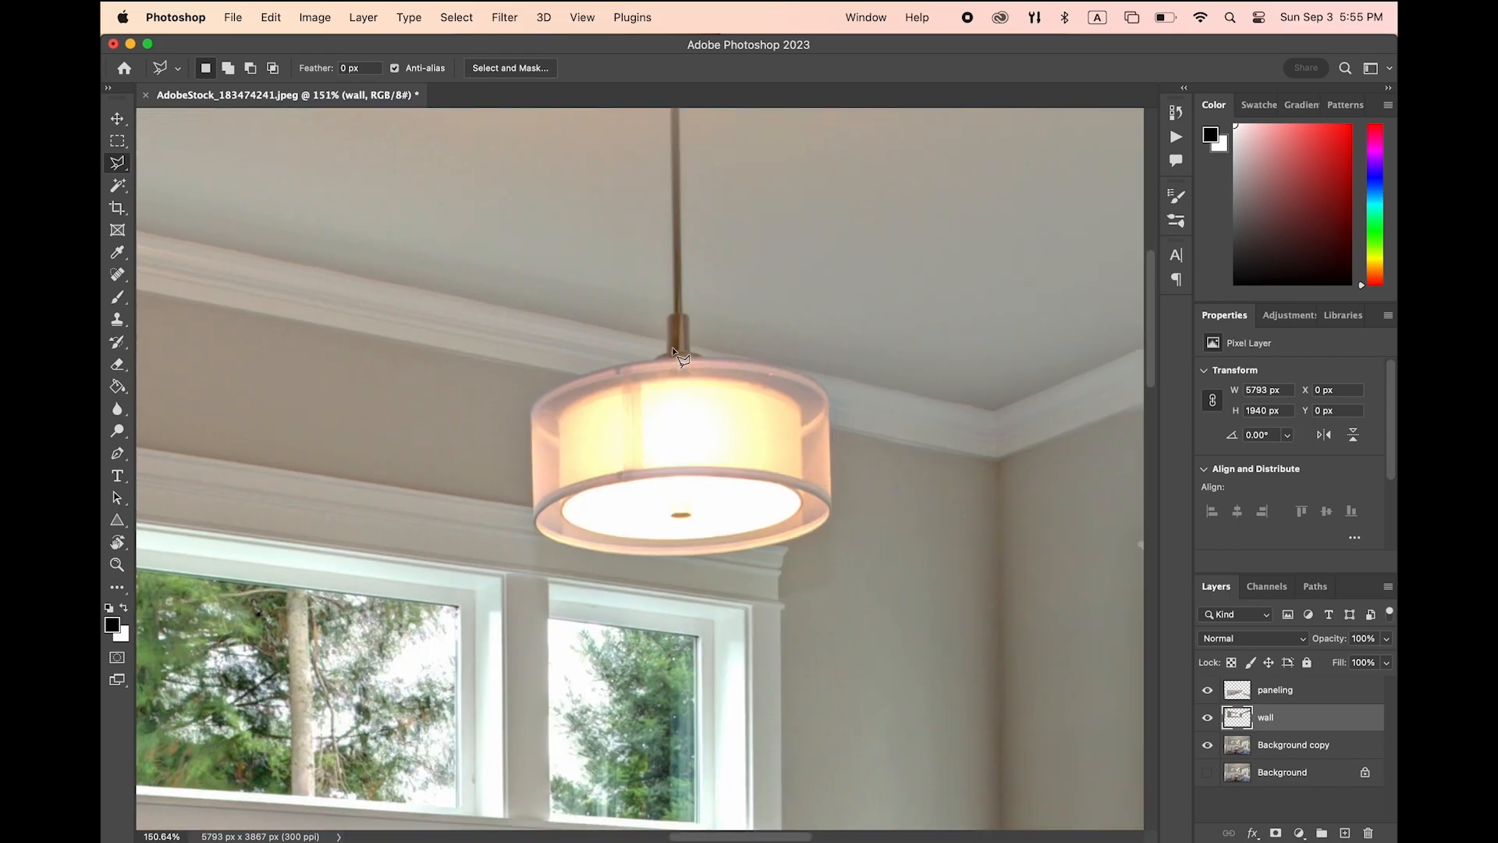
pyautogui.scroll(5, 673, 351)
pyautogui.scroll(-2, 672, 351)
pyautogui.scroll(-3, 671, 348)
pyautogui.scroll(-4, 672, 348)
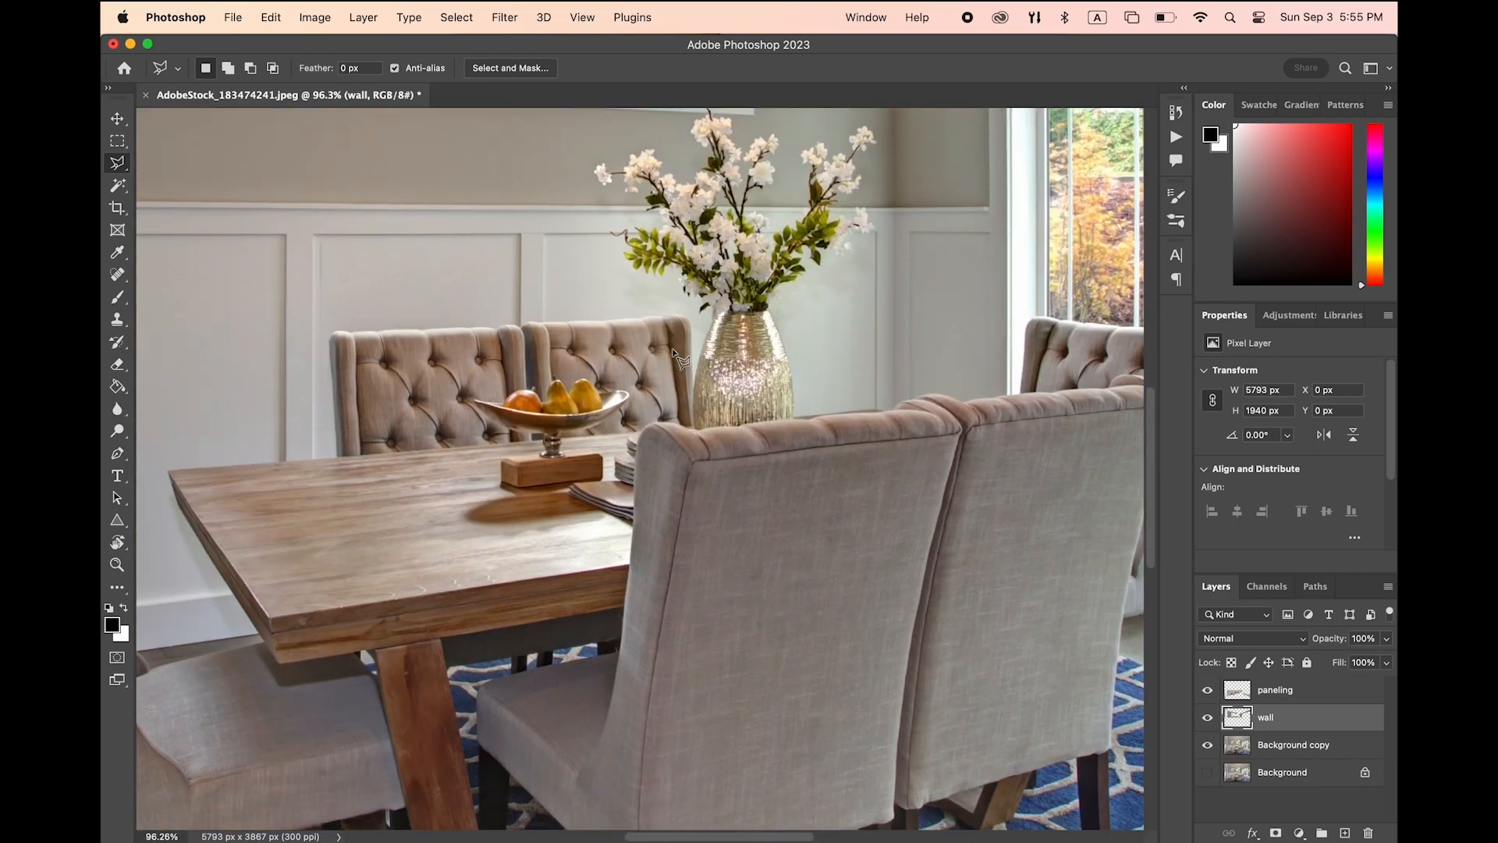
pyautogui.scroll(2, 672, 348)
pyautogui.scroll(2, 706, 371)
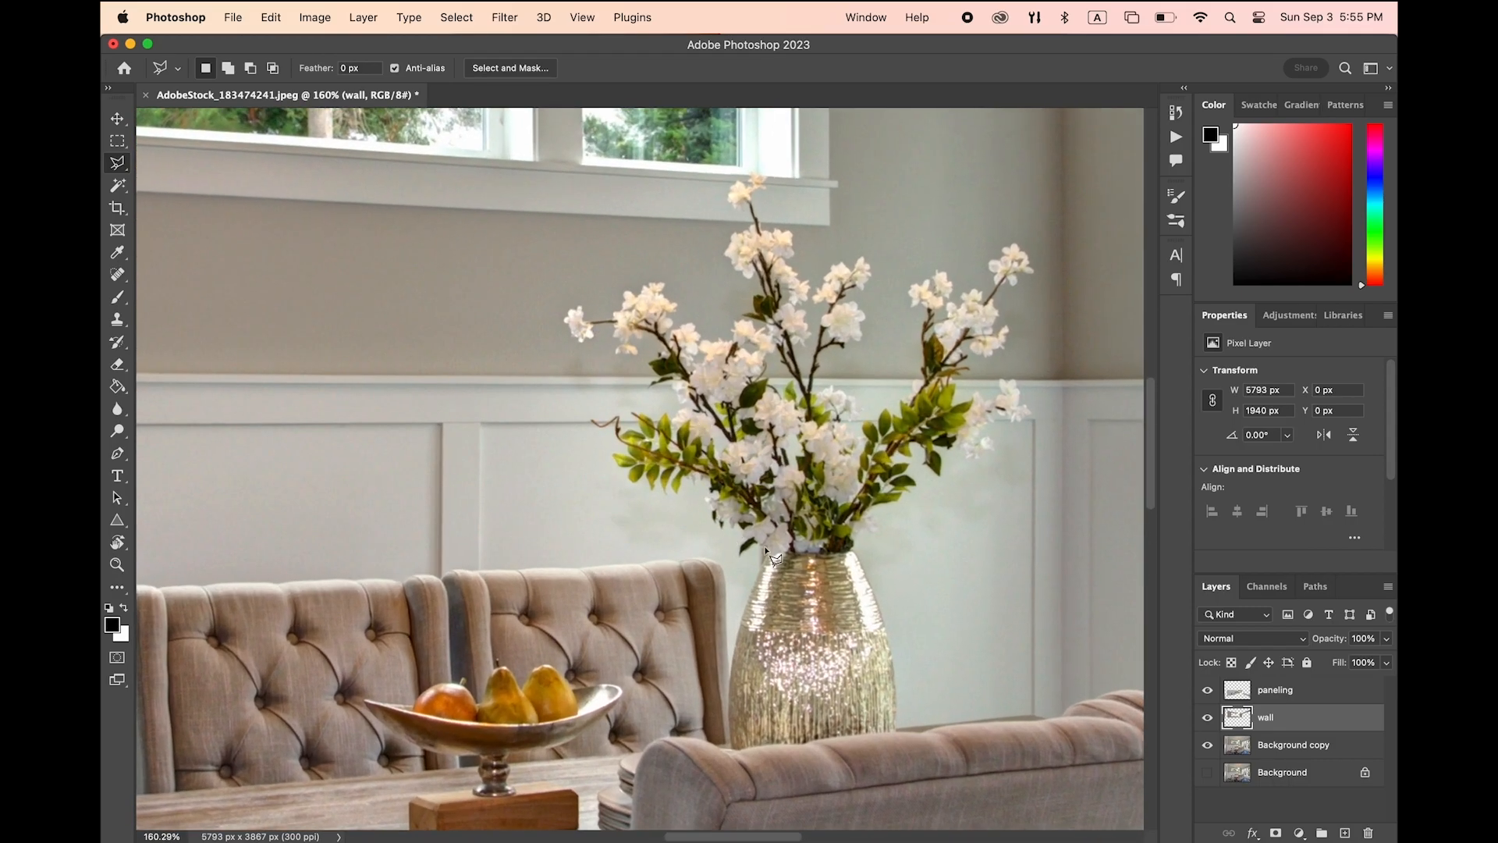
pyautogui.scroll(-5, 786, 541)
pyautogui.scroll(-2, 787, 541)
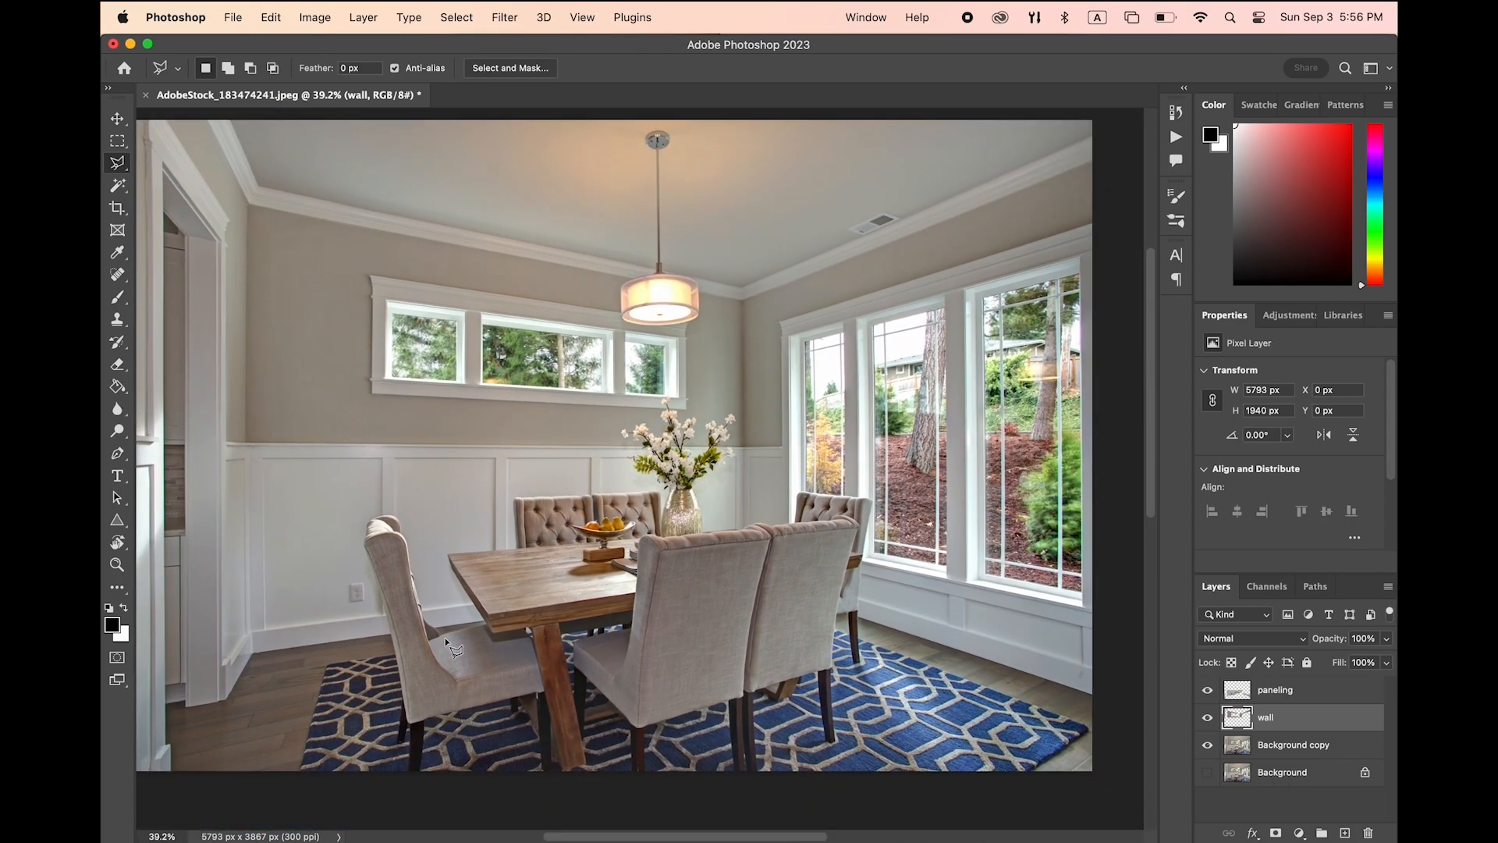
pyautogui.scroll(2, 628, 536)
pyautogui.scroll(3, 653, 507)
pyautogui.click(765, 617)
pyautogui.click(785, 566)
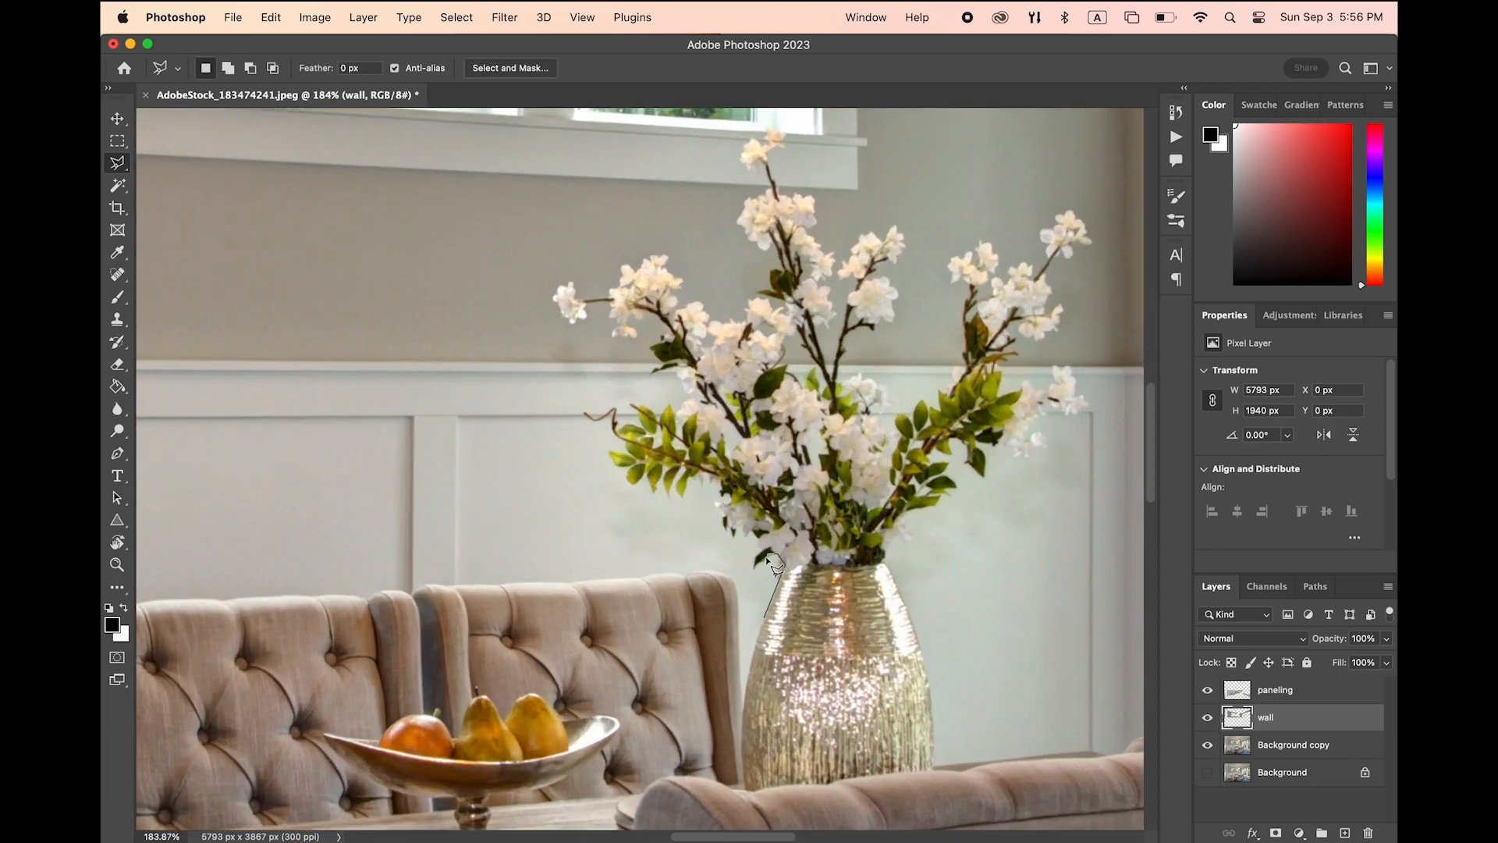
pyautogui.scroll(-5, 767, 556)
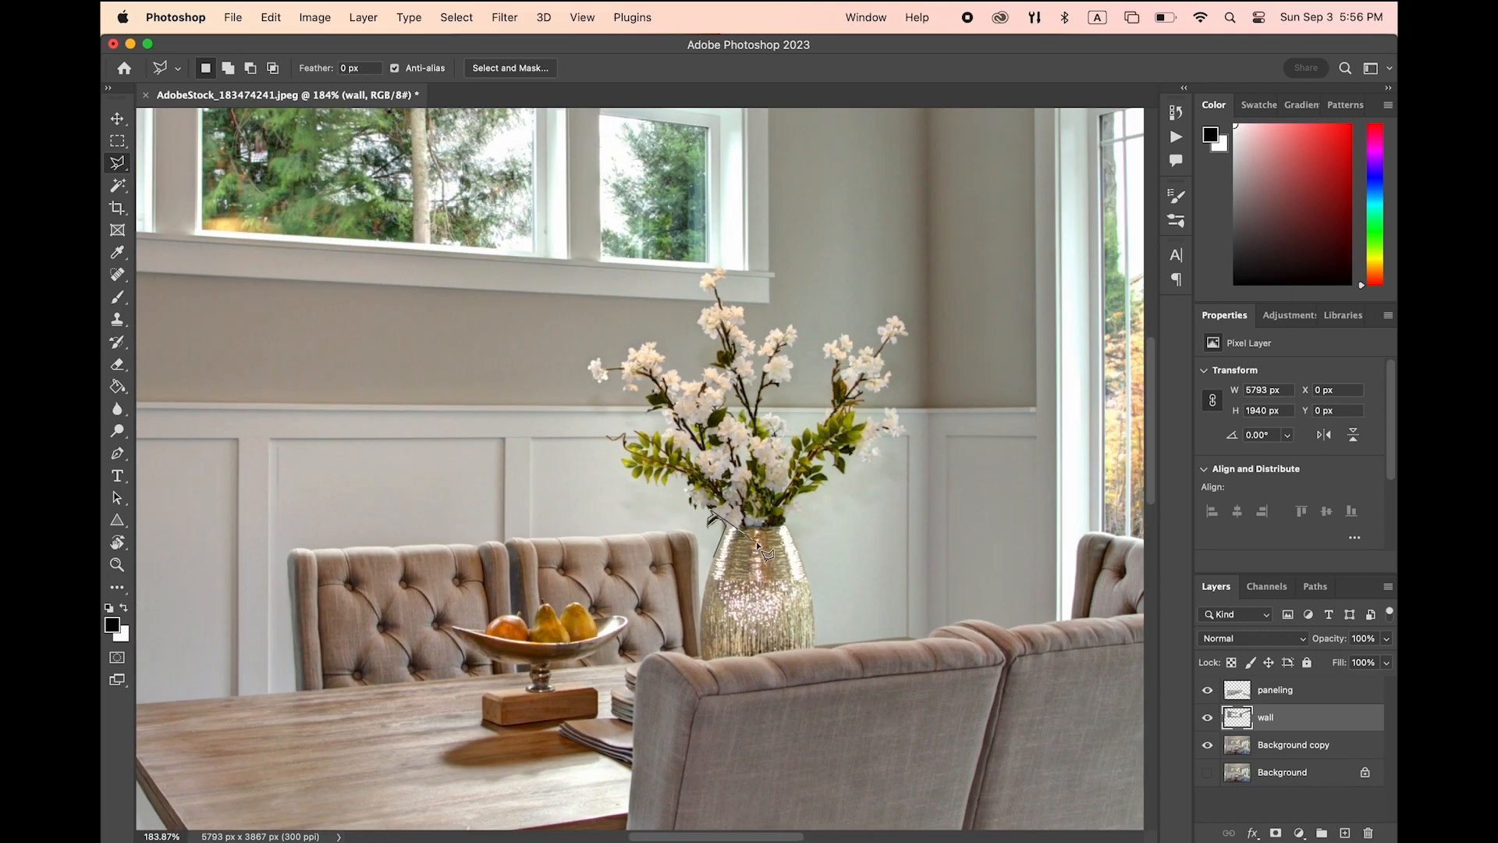
pyautogui.scroll(-5, 756, 541)
pyautogui.hscroll(-5, 756, 541)
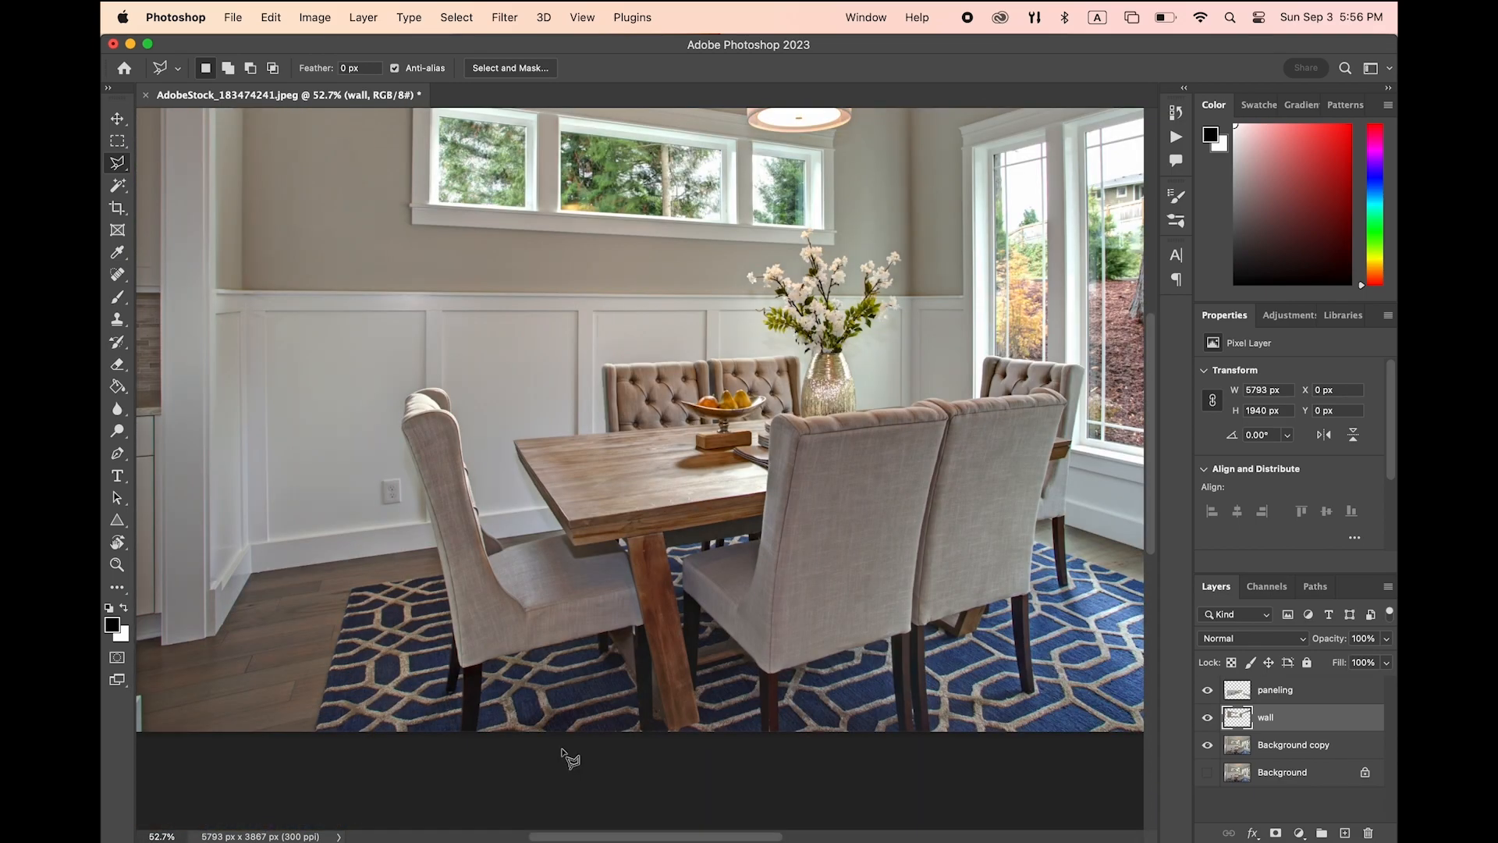
# Hide the Background copy and wall layers and start outlining the chair beside the outlet, from its cut base up its back edge
pyautogui.click(1207, 746)
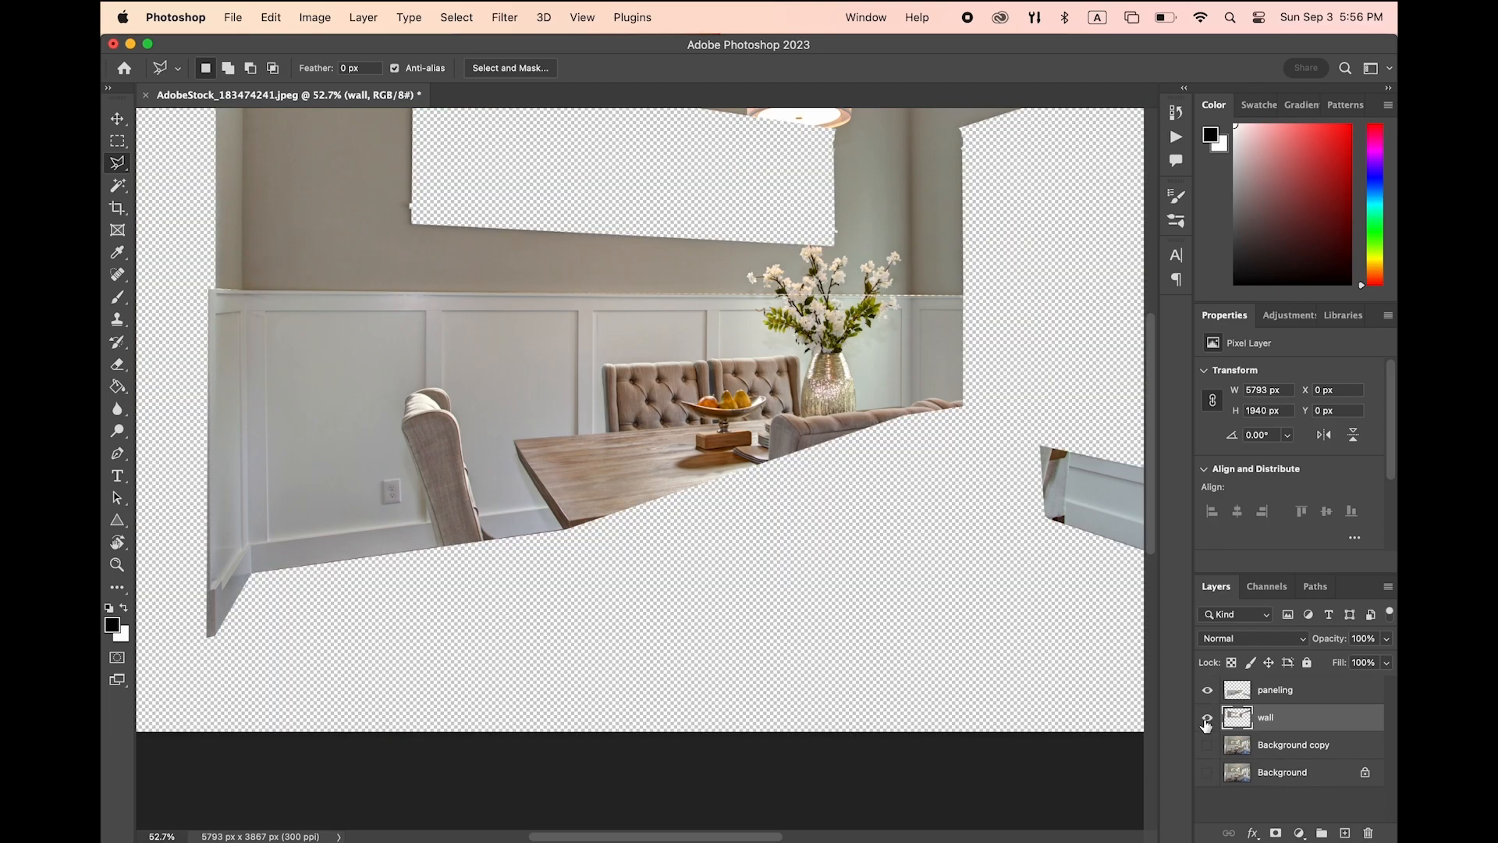
pyautogui.click(1207, 717)
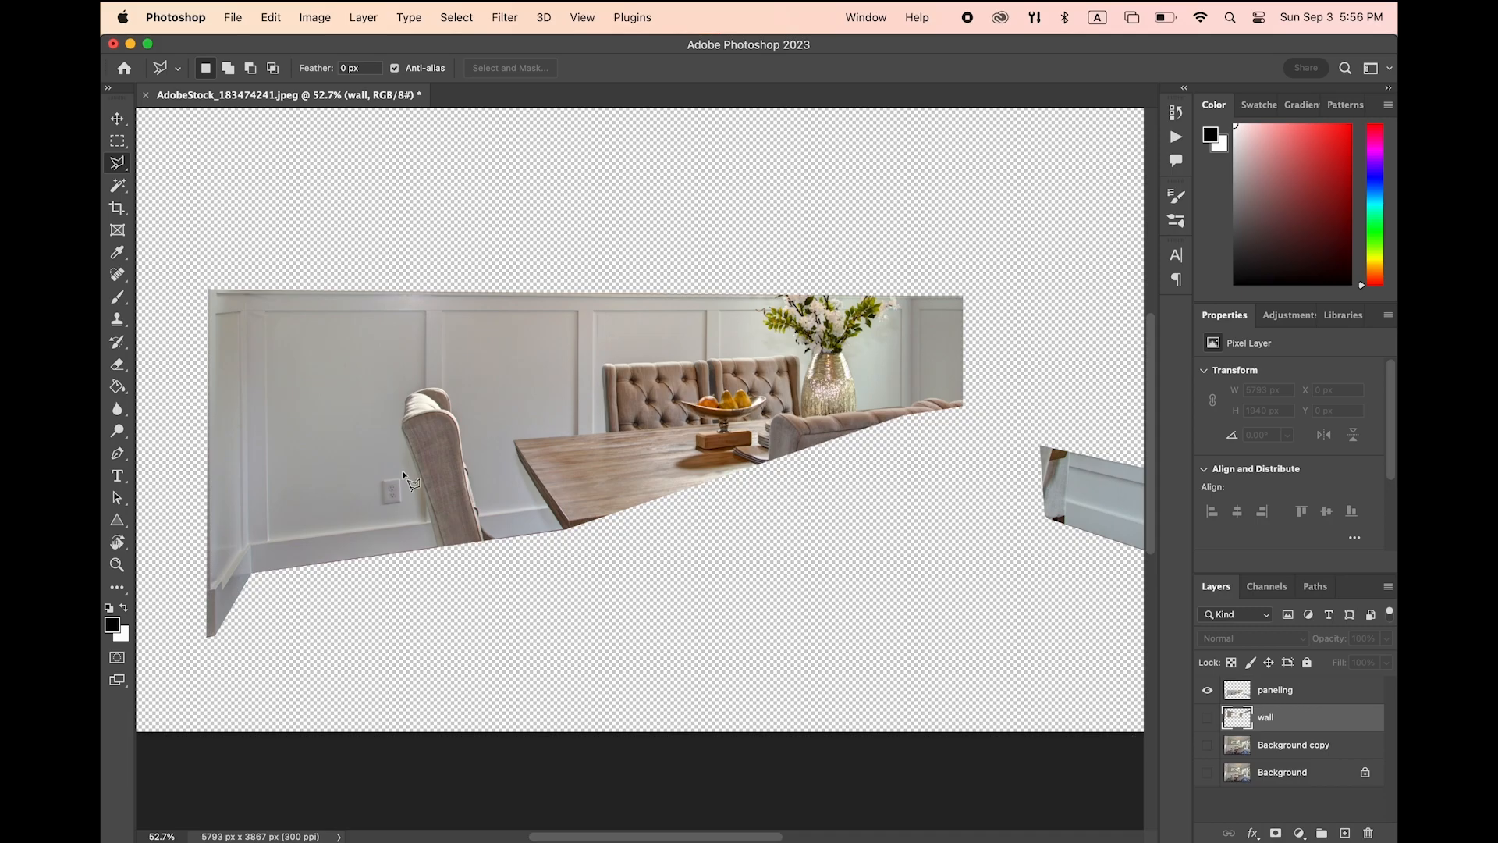
pyautogui.scroll(5, 405, 474)
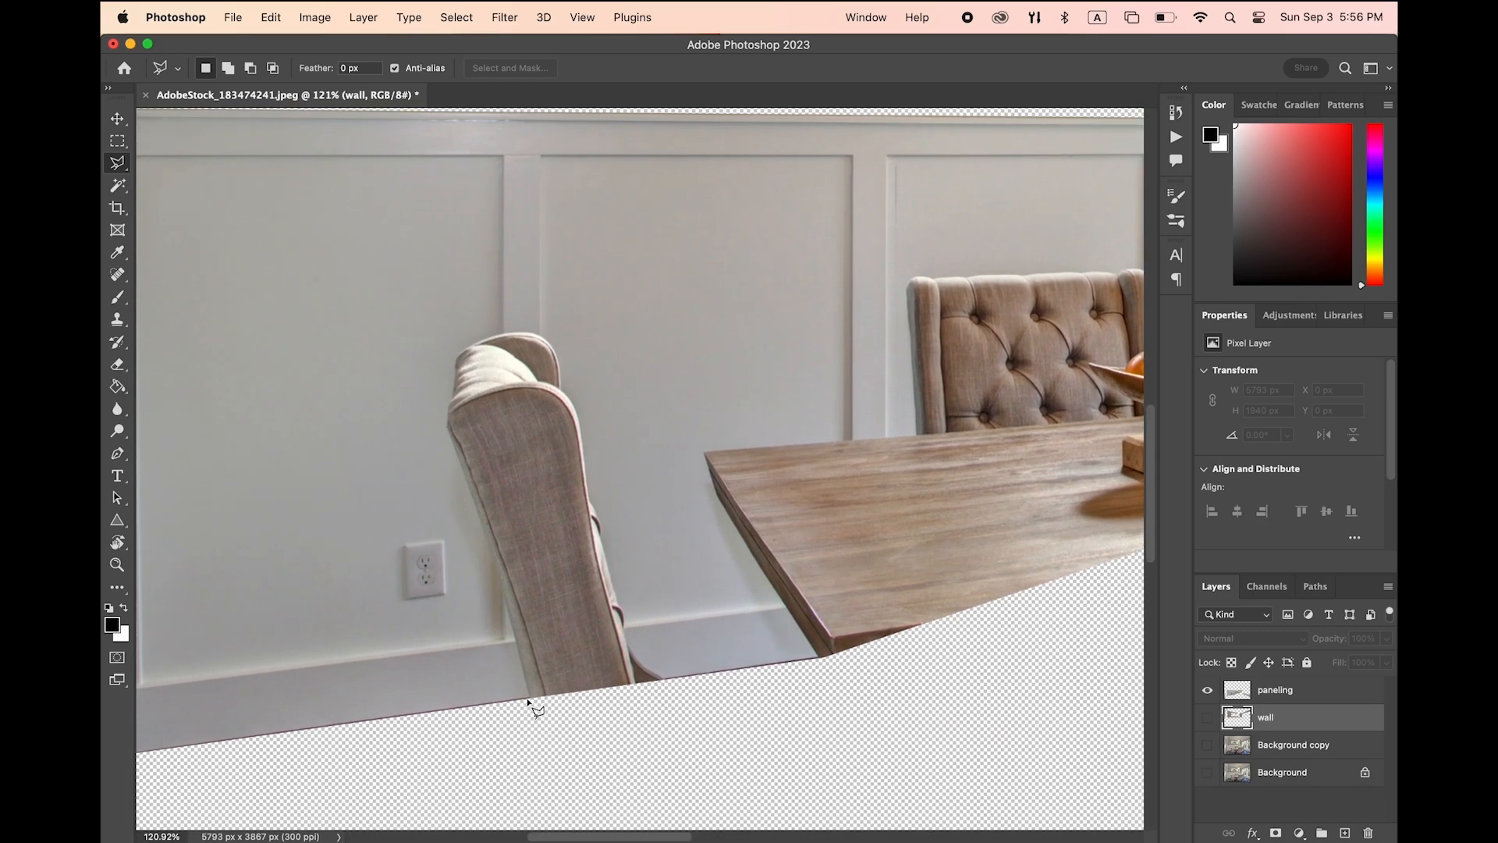
pyautogui.click(528, 697)
pyautogui.click(502, 593)
pyautogui.click(445, 424)
pyautogui.click(454, 396)
pyautogui.click(456, 359)
# Continue the outline over the chair's top and down its table-facing side, closing the selection below the paneling's cut edge
pyautogui.click(513, 333)
pyautogui.click(562, 392)
pyautogui.click(577, 419)
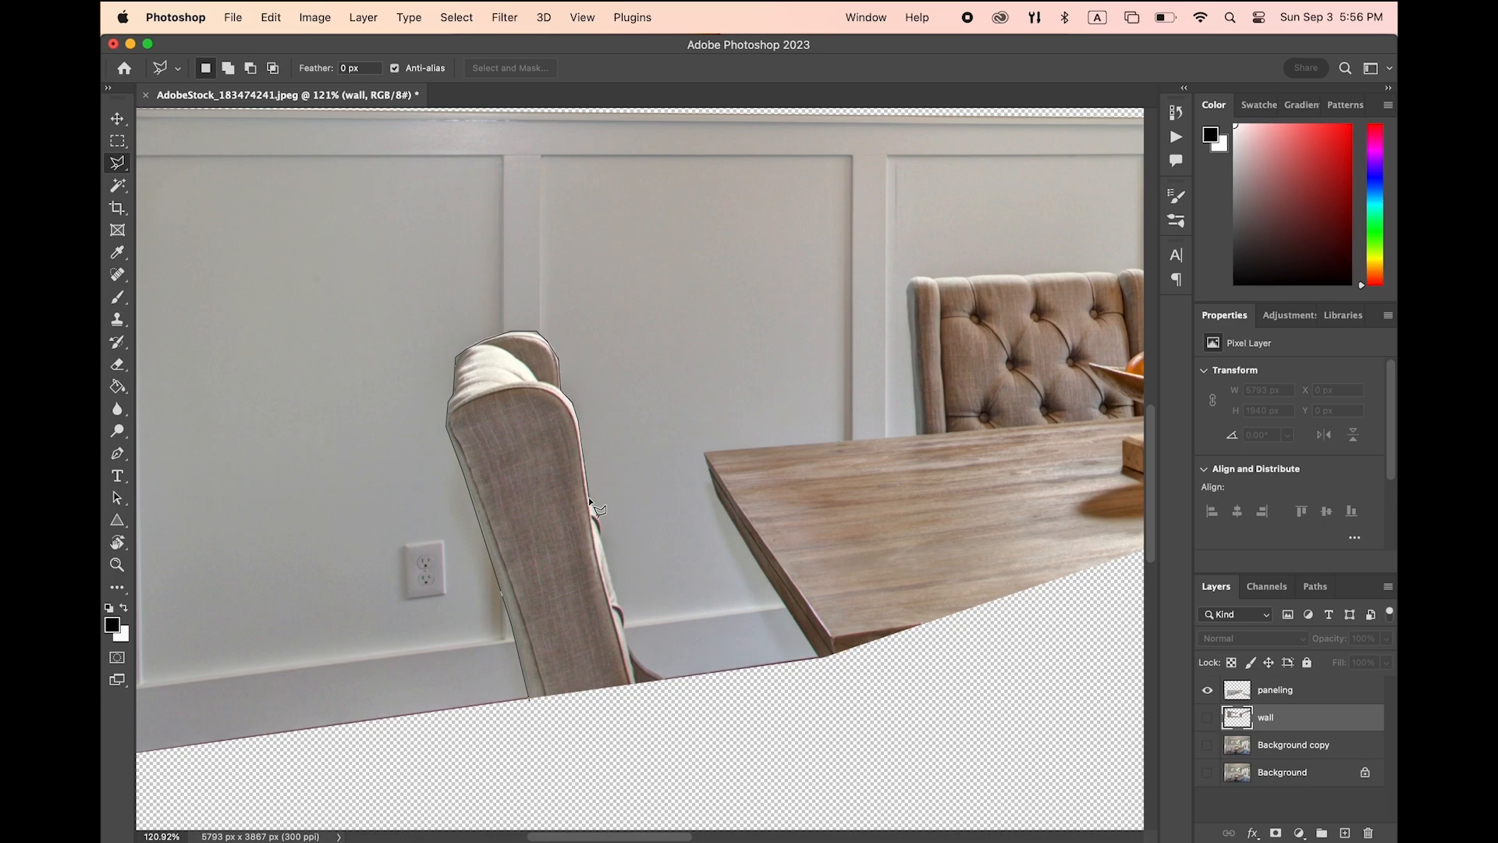
pyautogui.click(597, 517)
pyautogui.click(673, 684)
pyautogui.click(605, 725)
pyautogui.click(529, 696)
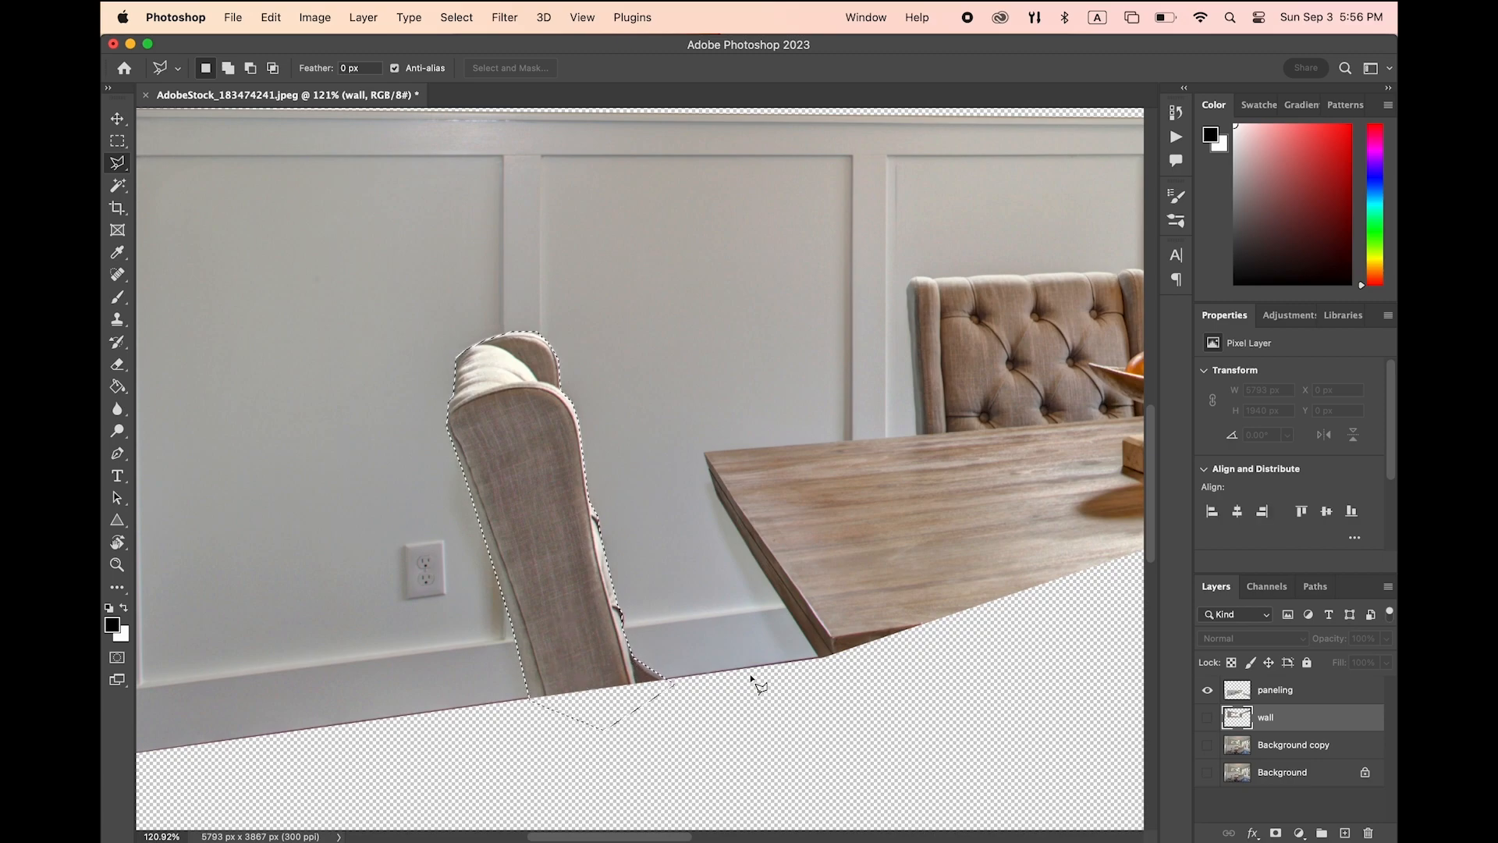
# Copy the selected chair from the paneling layer to a new layer with Layer Via Copy, then make the paneling layer active again
pyautogui.hotkey('alt', ']')
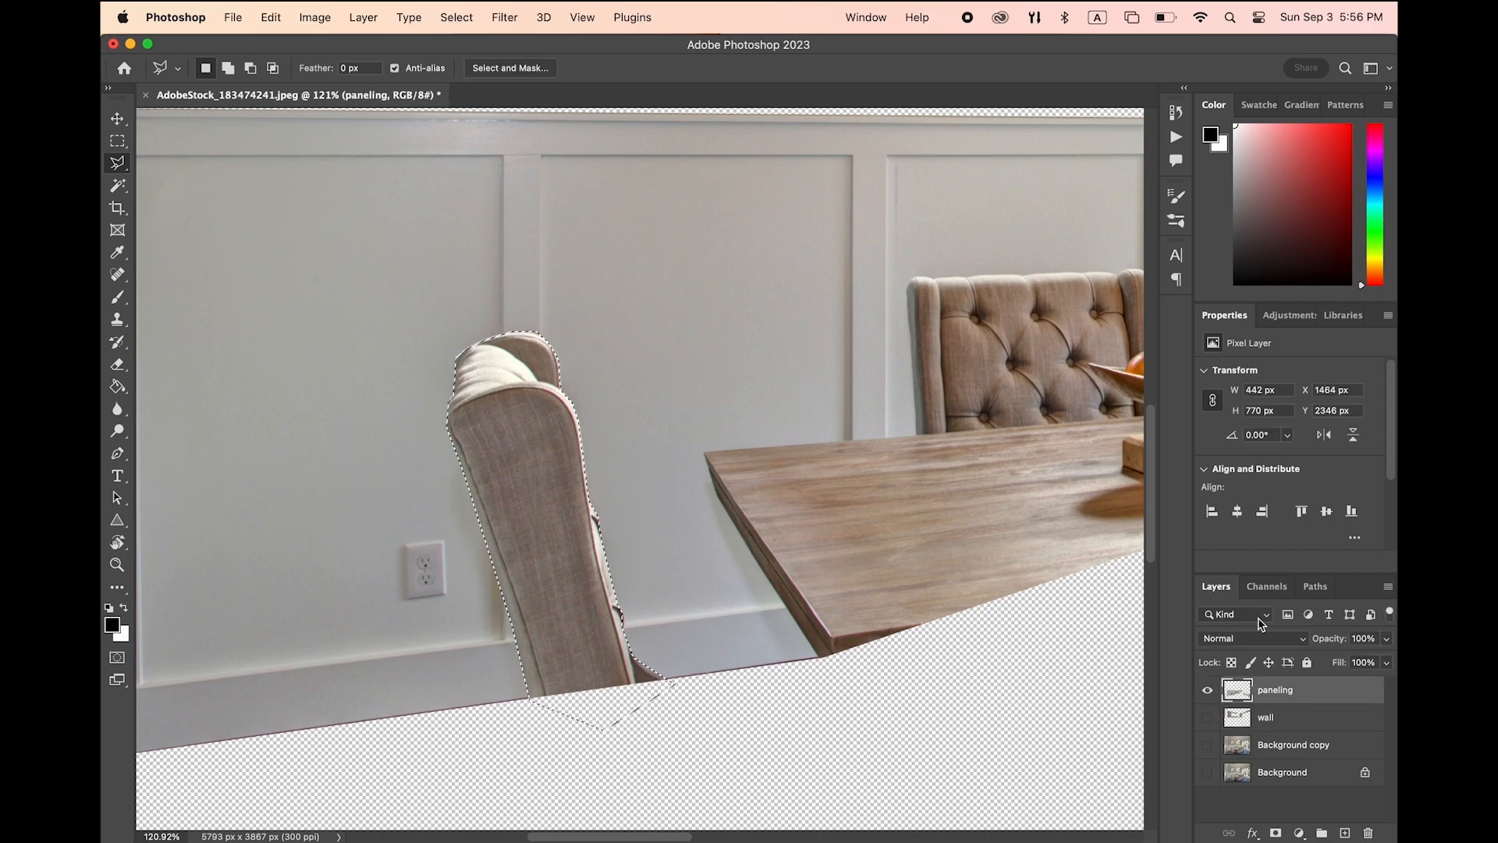
pyautogui.rightClick(528, 491)
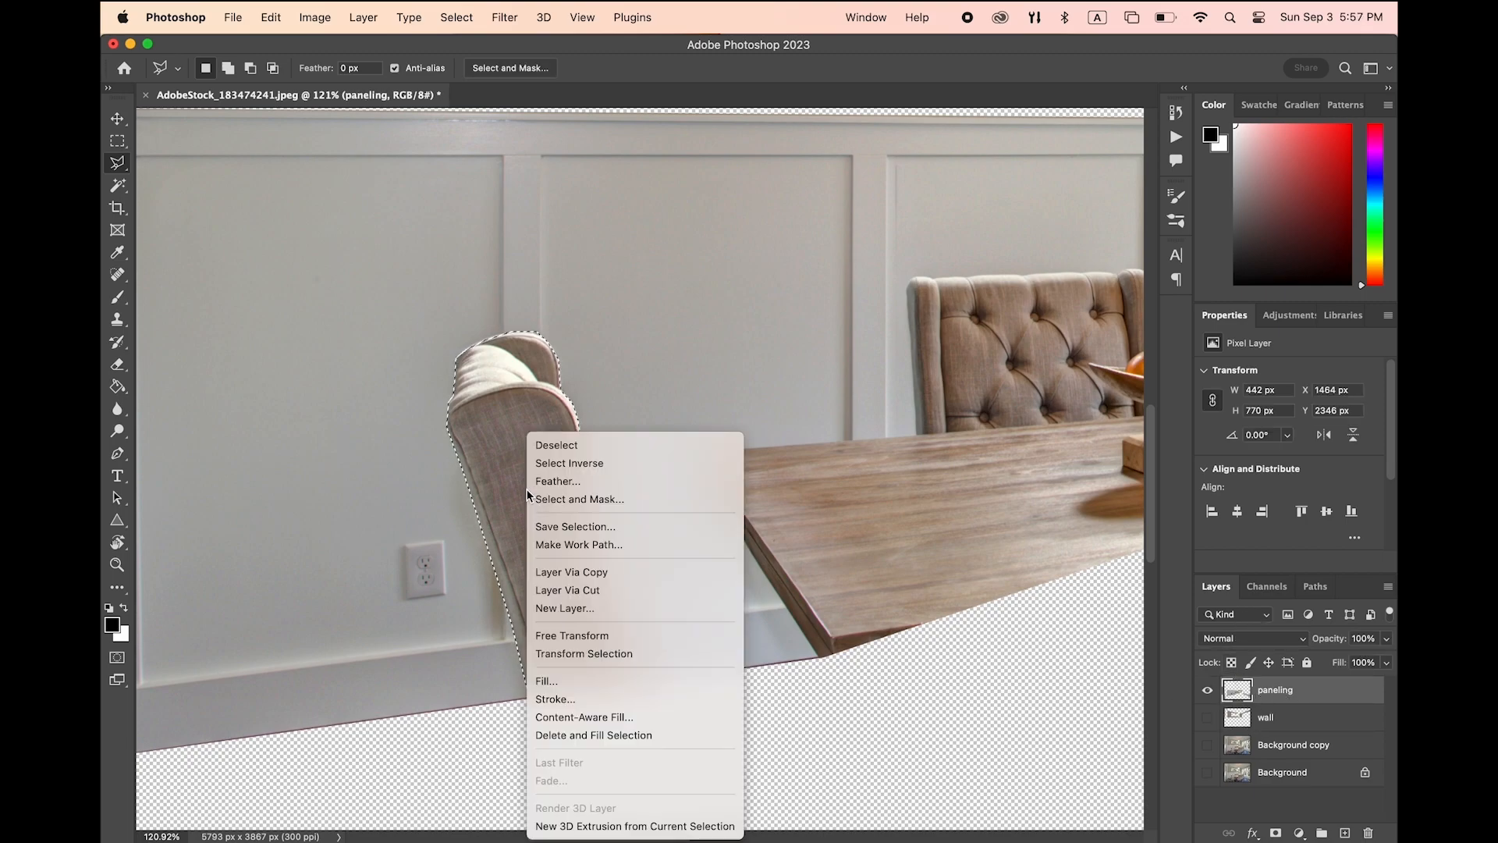
pyautogui.click(562, 573)
pyautogui.hscroll(10, 920, 642)
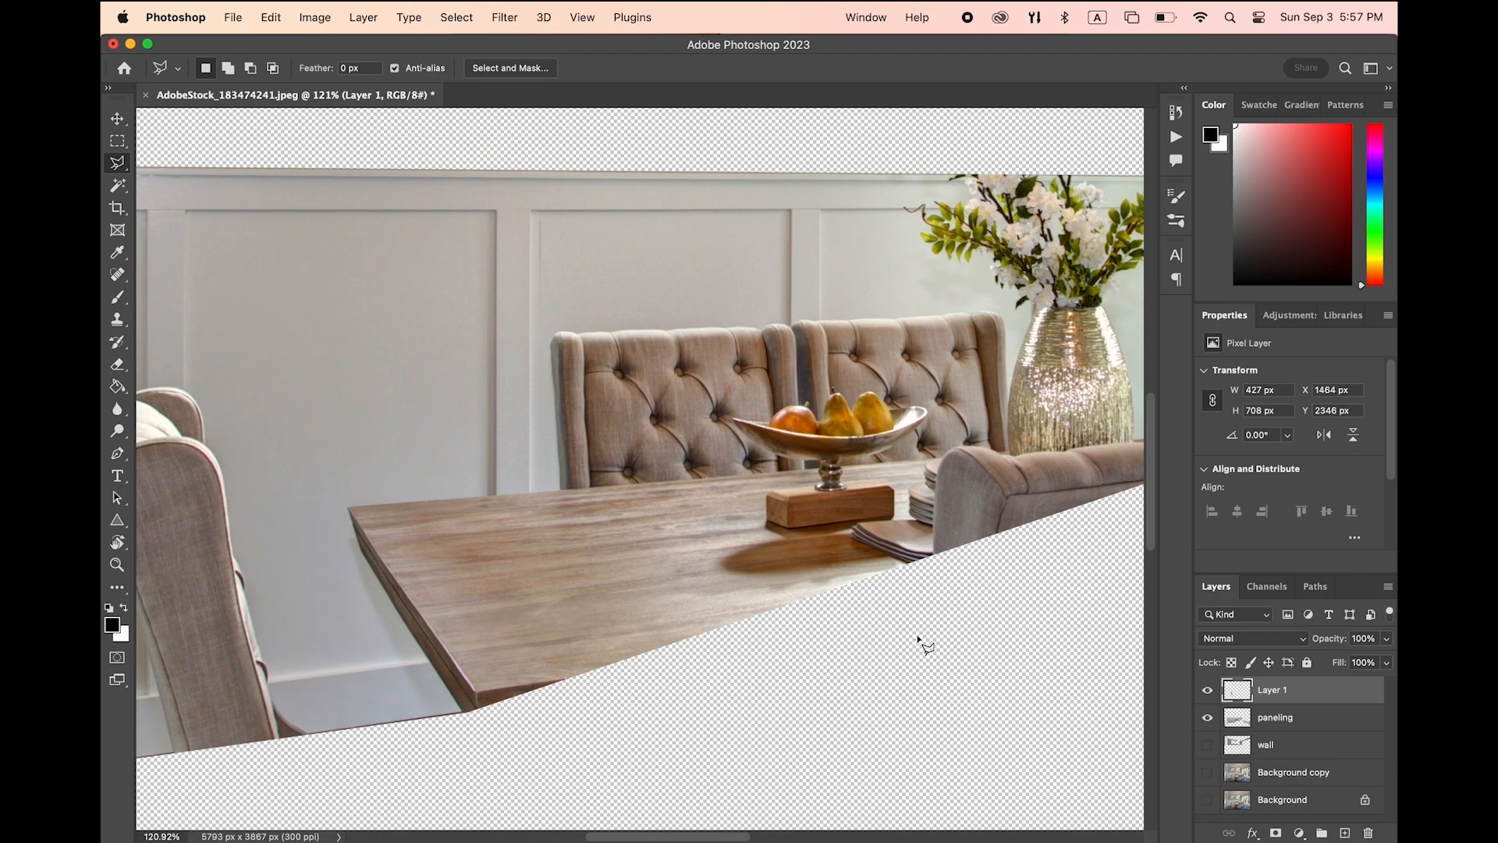
pyautogui.click(1278, 720)
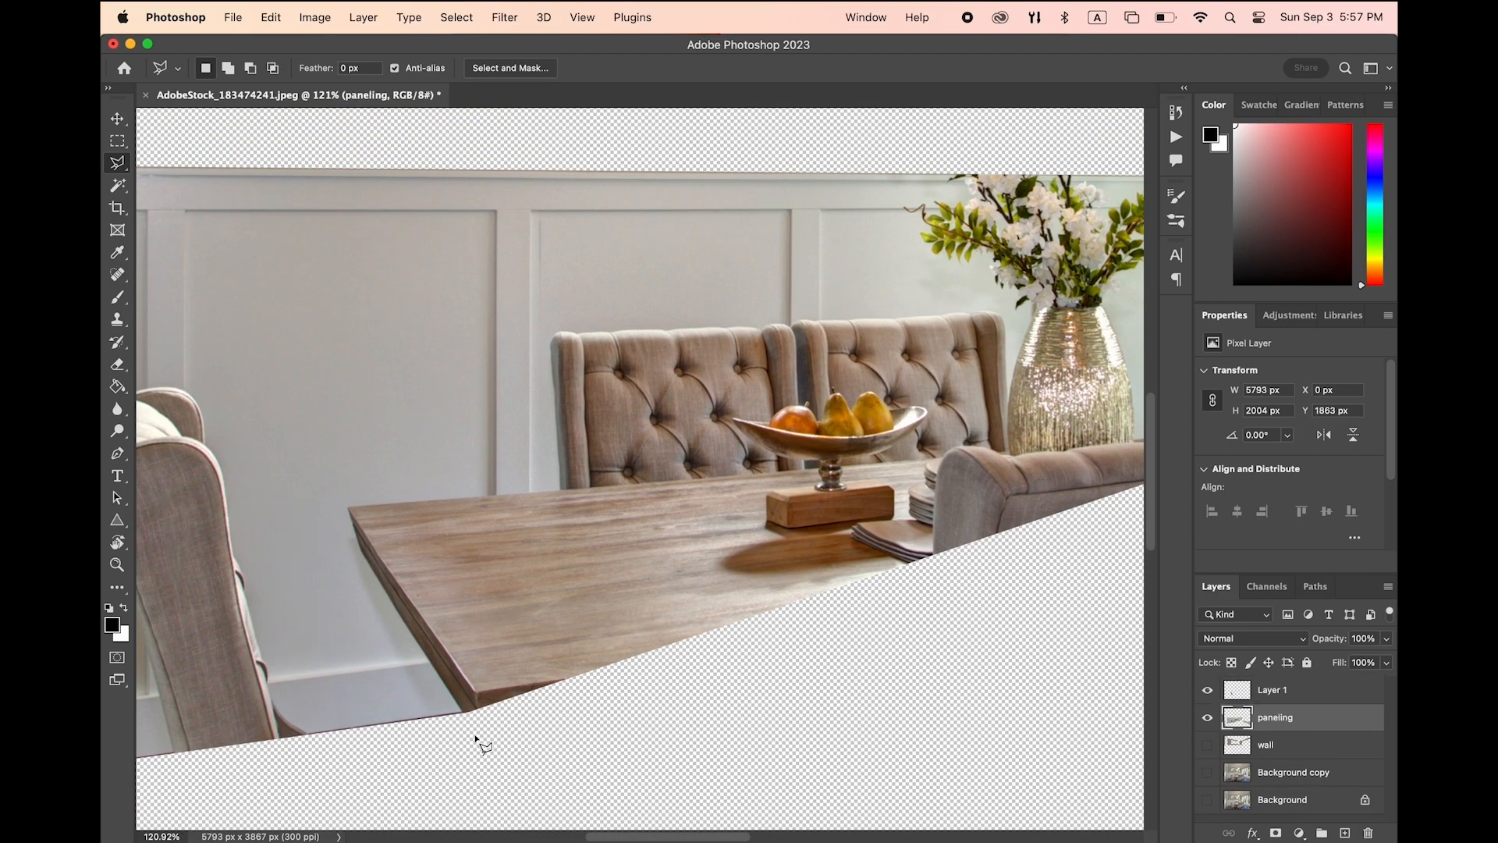
pyautogui.click(463, 713)
pyautogui.click(347, 505)
pyautogui.press('Escape')
# Outline the tabletop from its lower front corner along its far edge and around the backs of the two tufted chairs
pyautogui.click(463, 712)
pyautogui.click(349, 505)
pyautogui.click(561, 490)
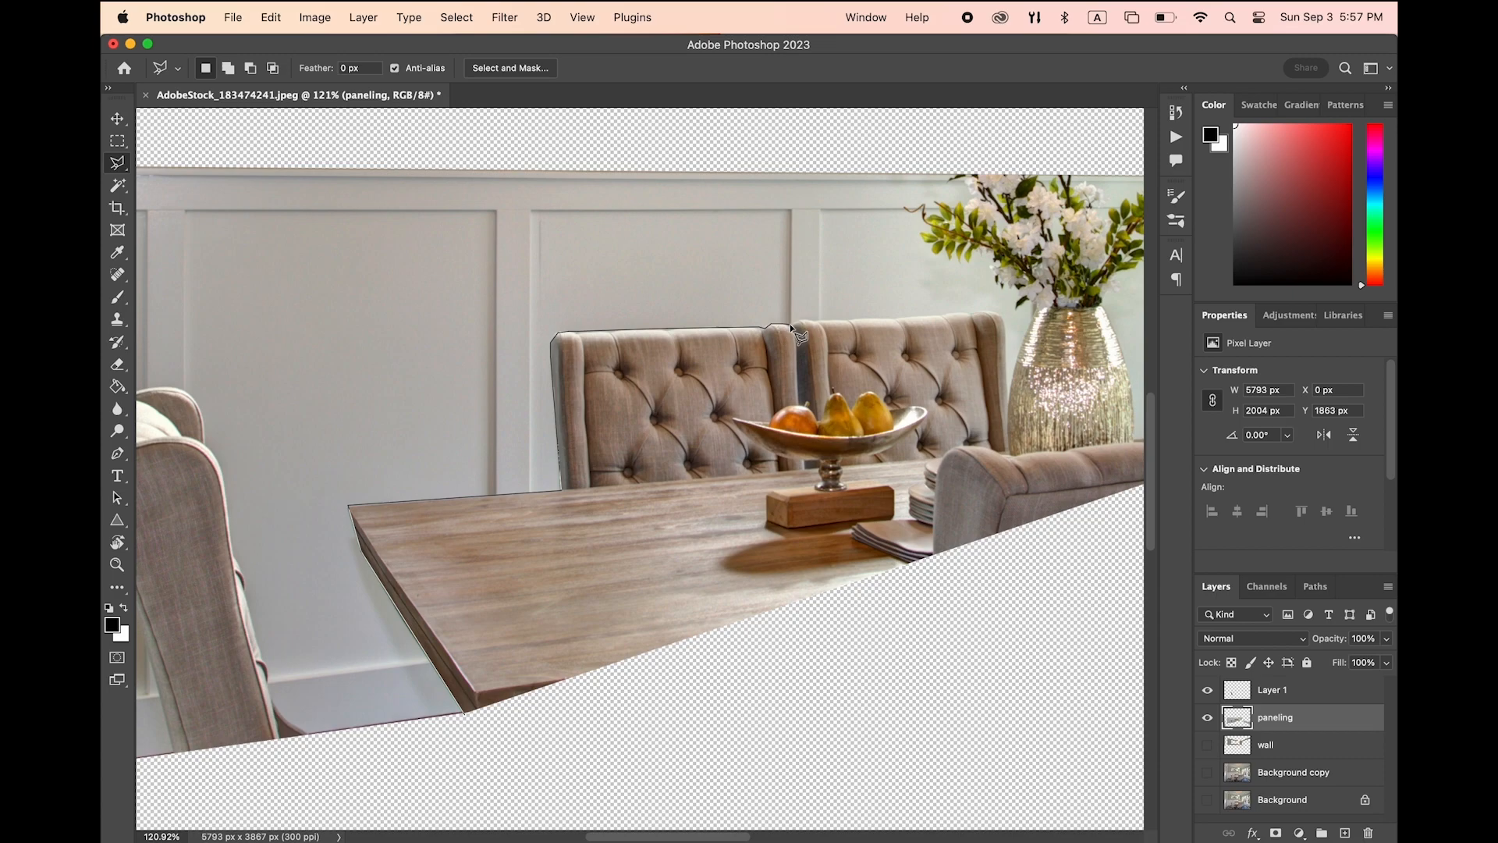
pyautogui.scroll(5, 792, 326)
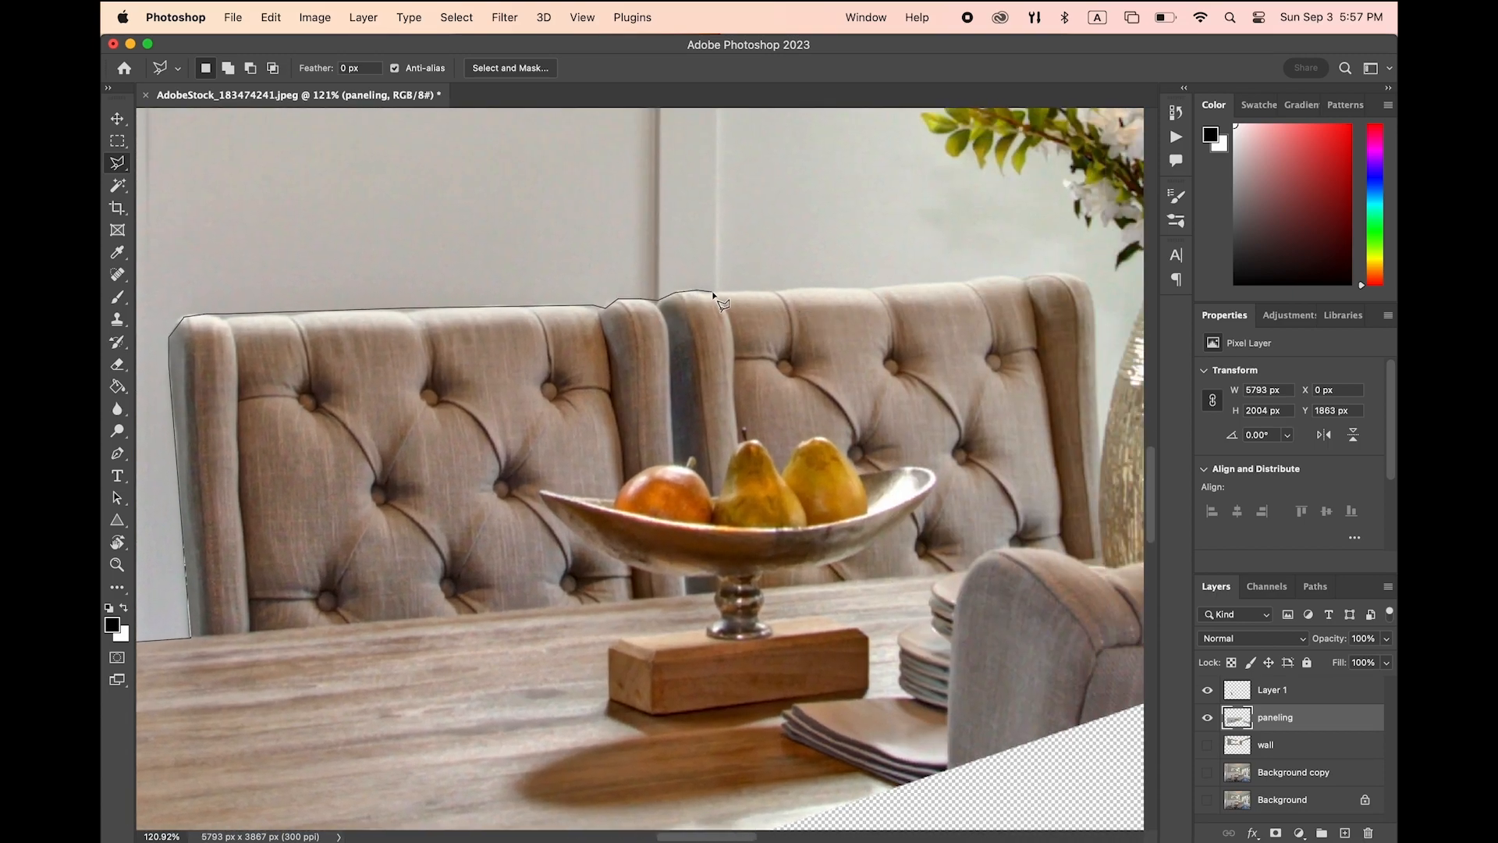
pyautogui.scroll(-3, 714, 294)
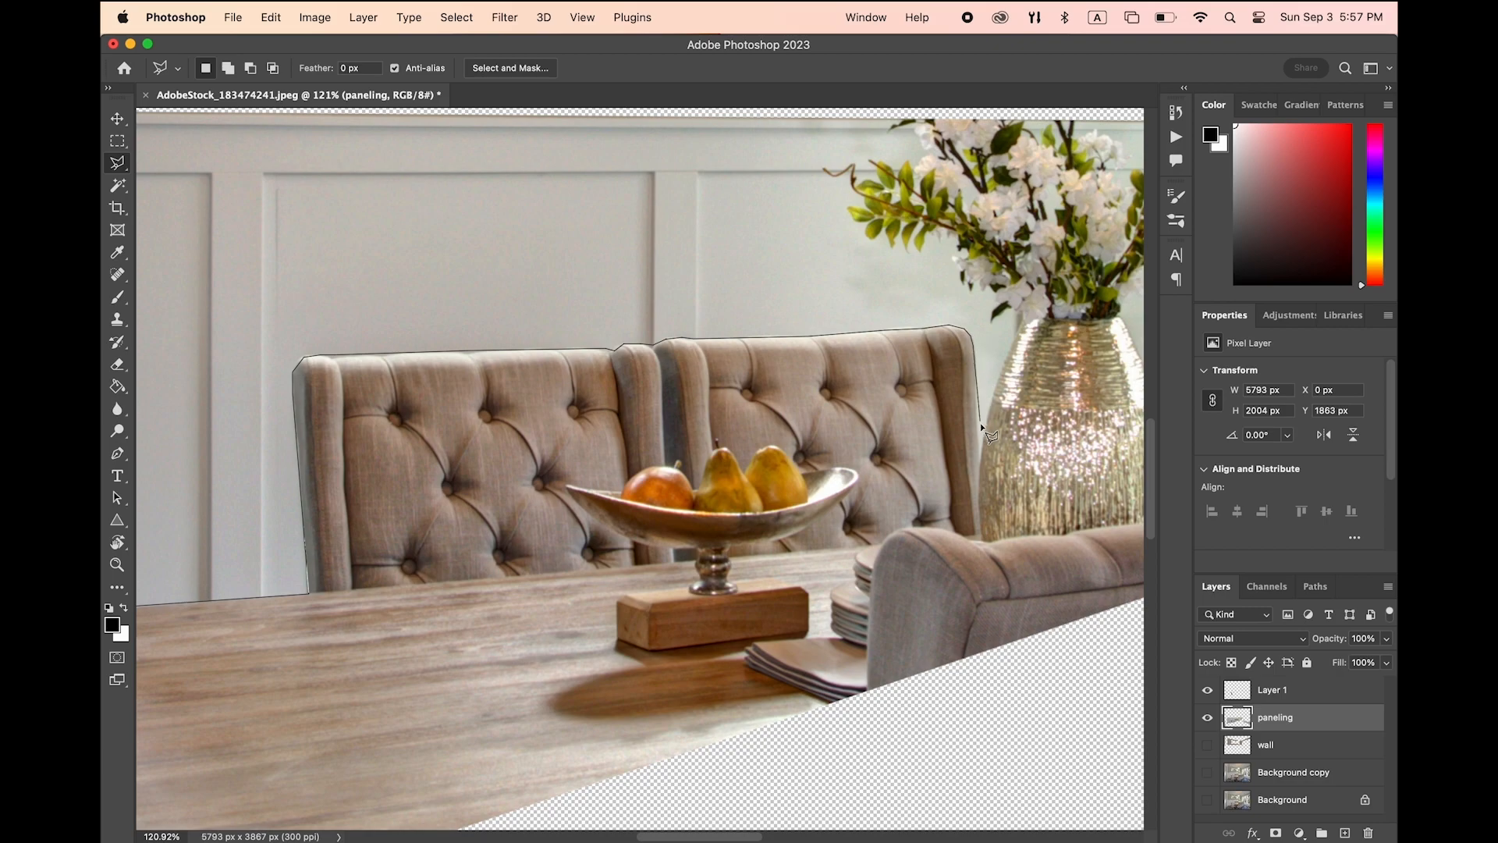
# Continue the outline across the vase's lower body and along the front chair's tufted top to the paneling's cut edge
pyautogui.press('super+minus')
pyautogui.press('super+minus')
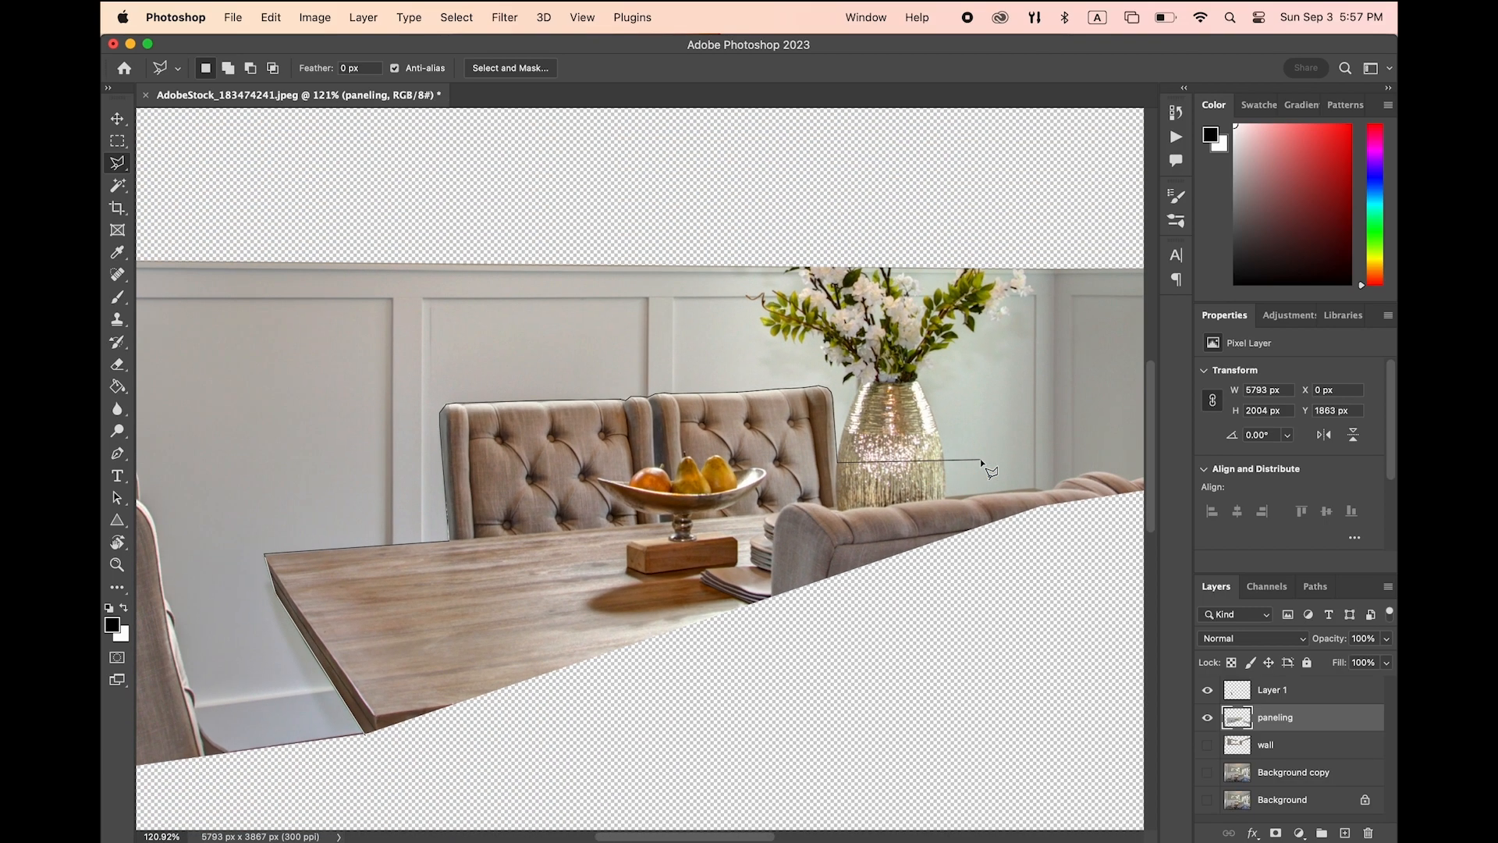
pyautogui.press('super+equal')
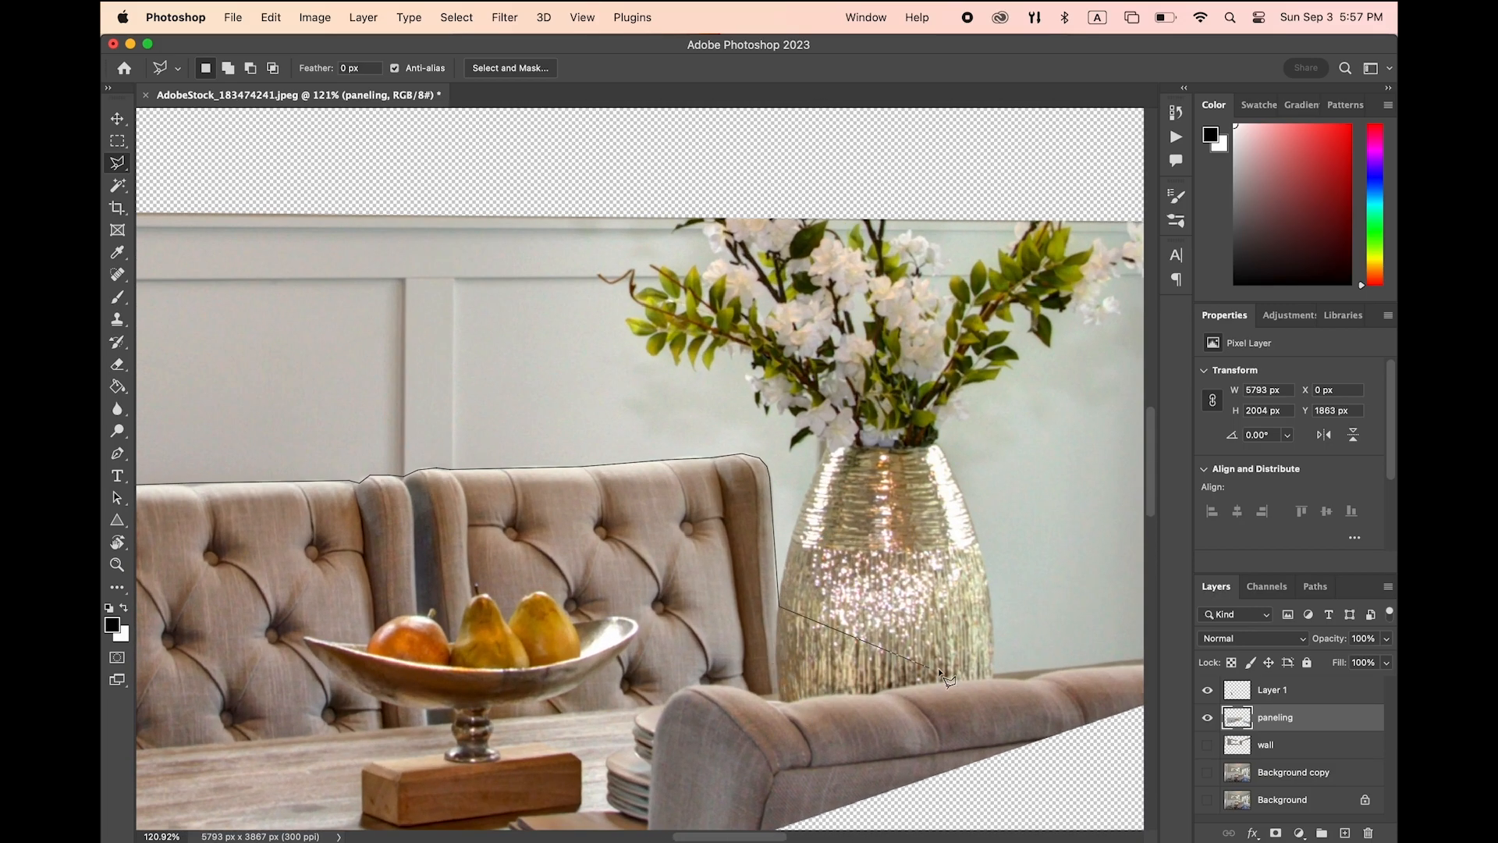
pyautogui.click(990, 672)
pyautogui.hscroll(5, 991, 672)
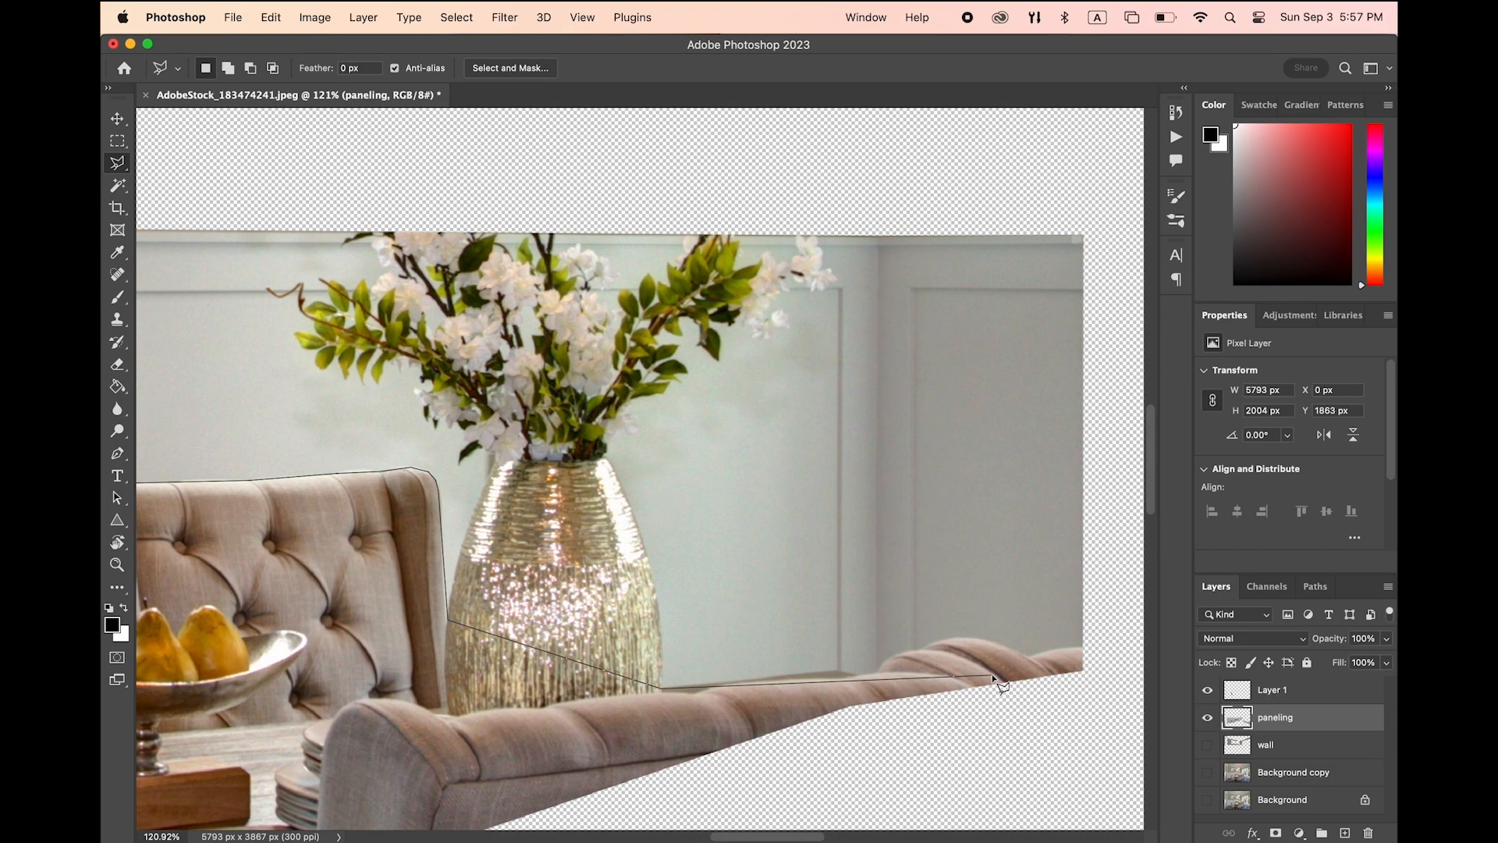
pyautogui.click(839, 672)
pyautogui.click(879, 670)
pyautogui.click(887, 657)
pyautogui.click(953, 637)
pyautogui.click(983, 638)
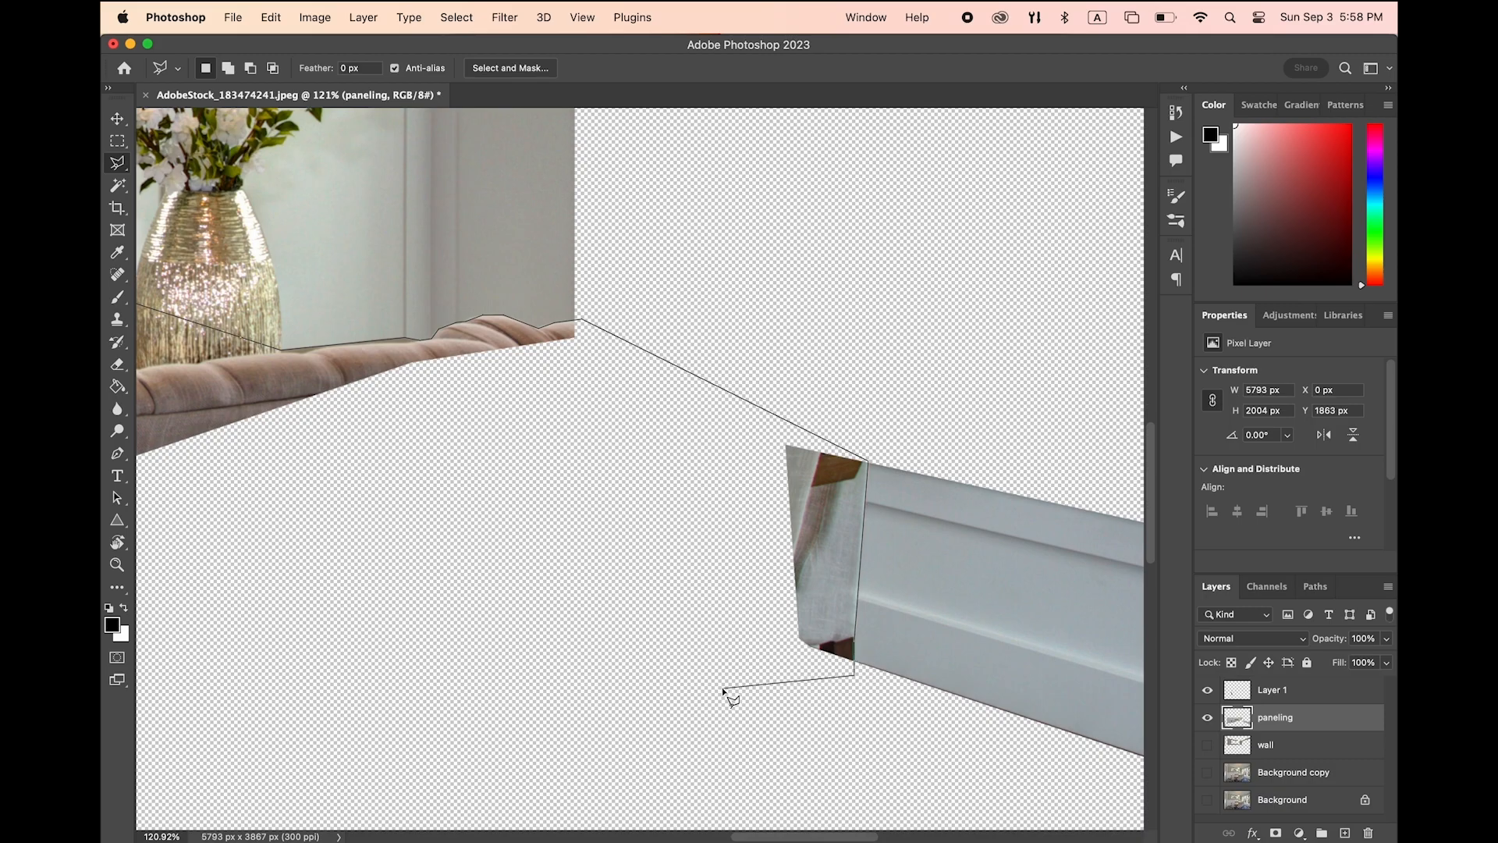
# Close the table and chairs outline at the table's lower front corner and copy the selection to a new layer with Layer Via Copy
pyautogui.hscroll(-10, 716, 739)
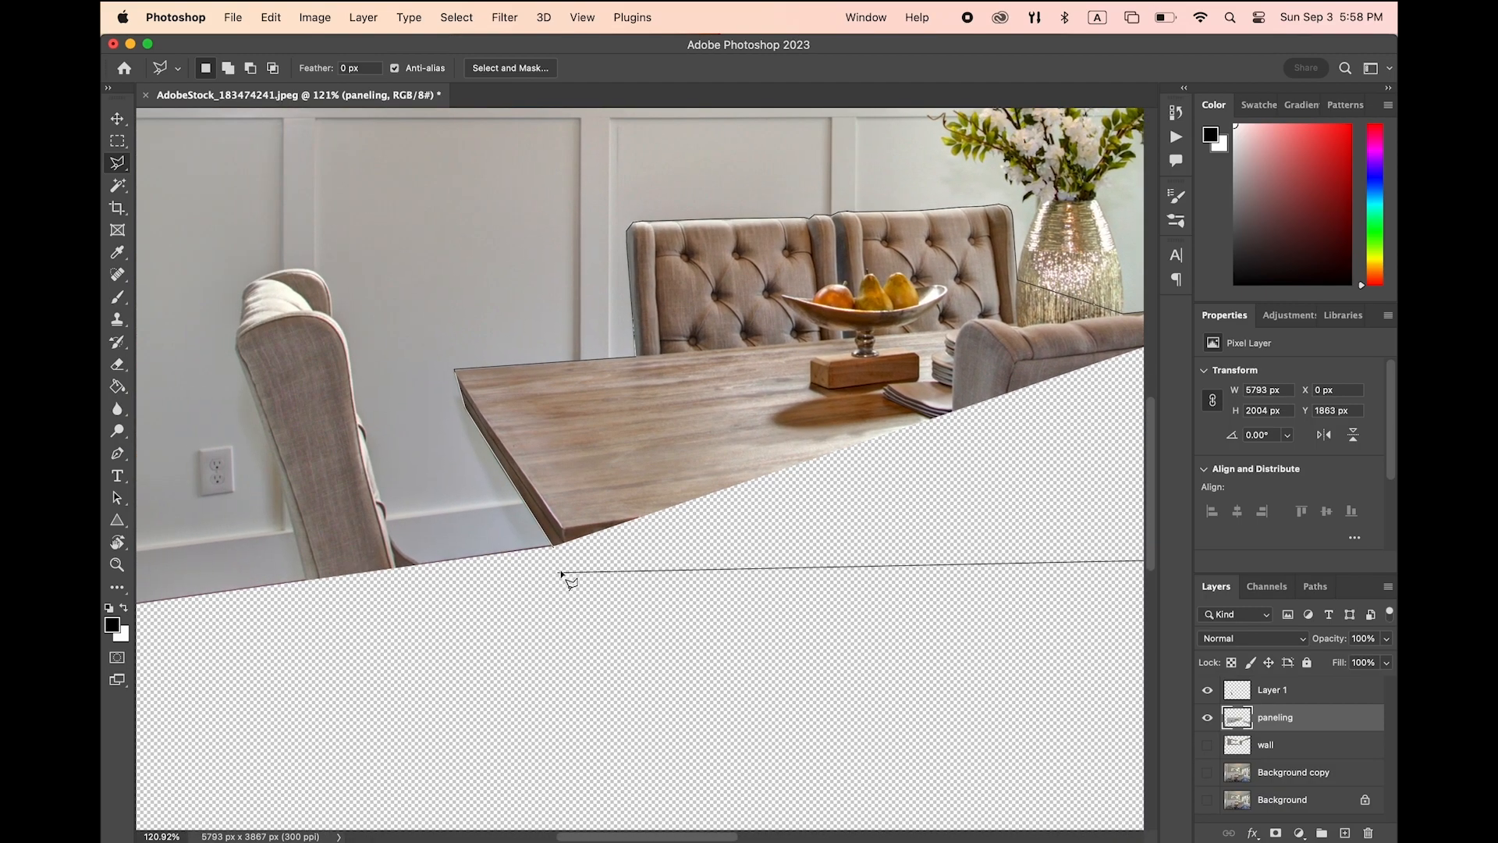
pyautogui.click(554, 549)
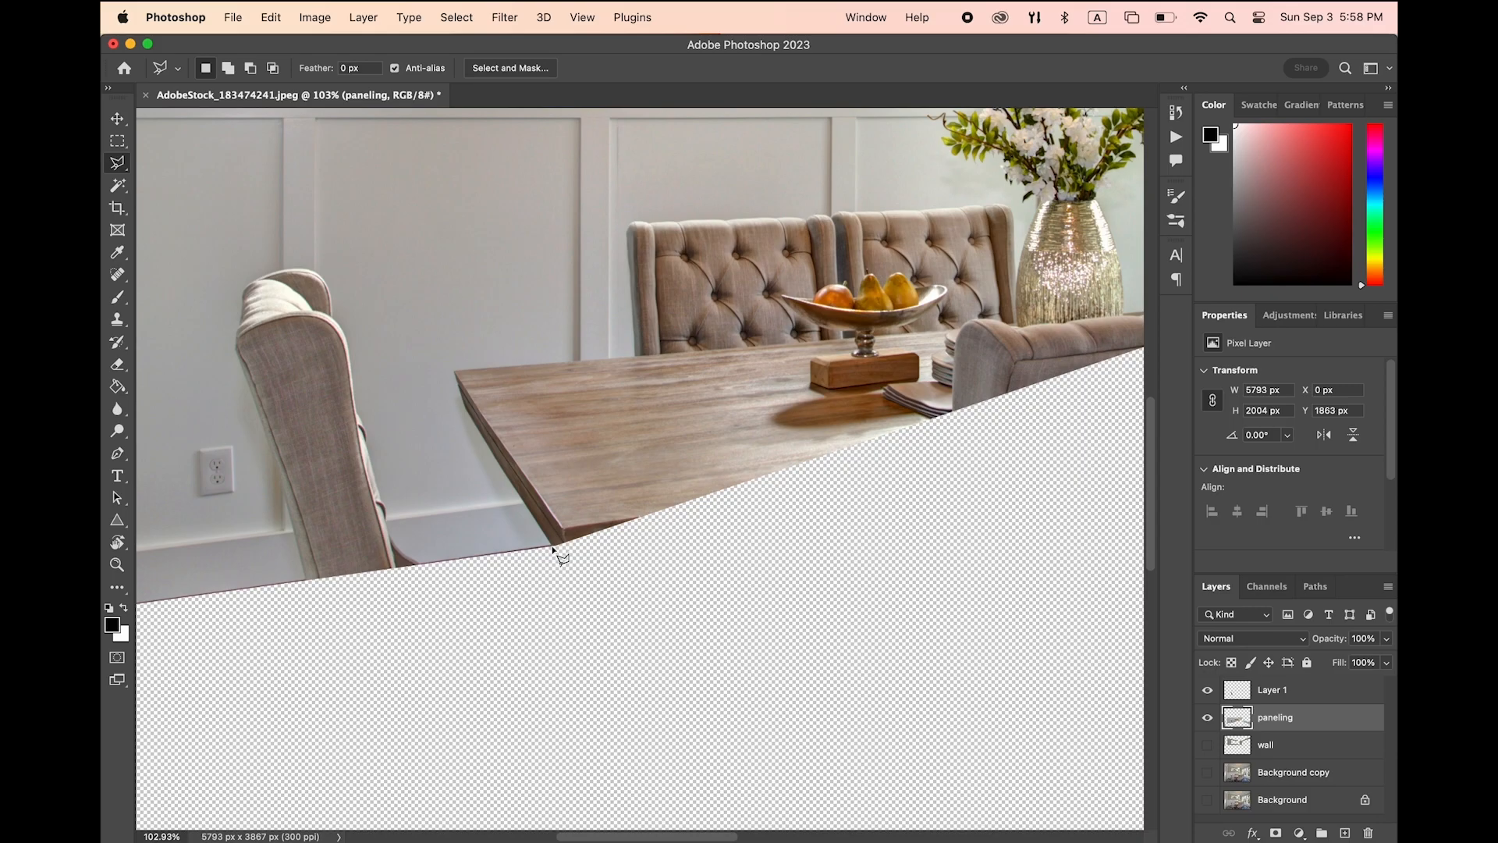
pyautogui.scroll(-5, 559, 552)
pyautogui.rightClick(610, 423)
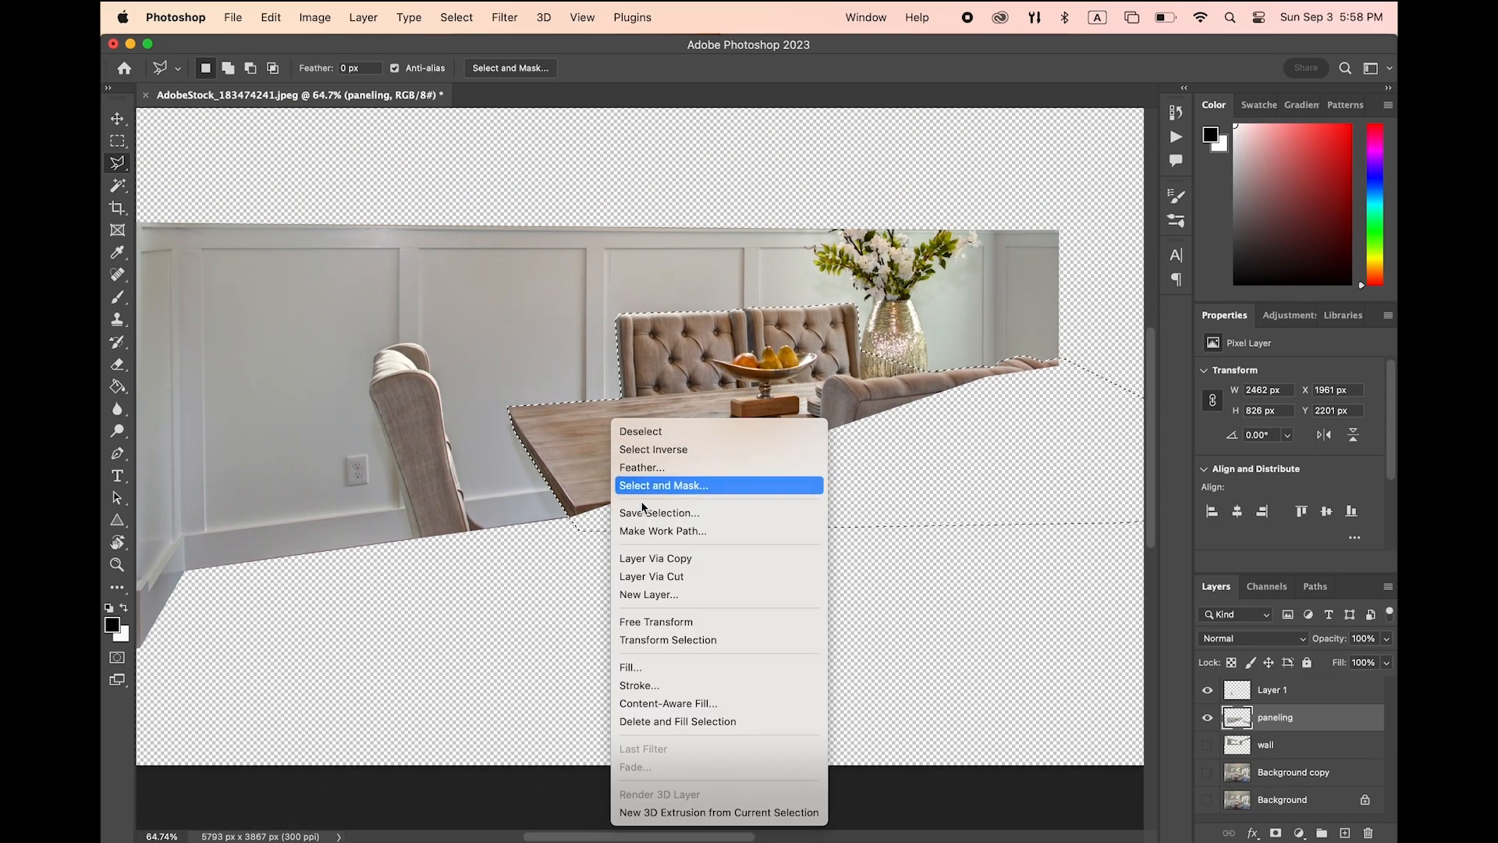
pyautogui.click(648, 556)
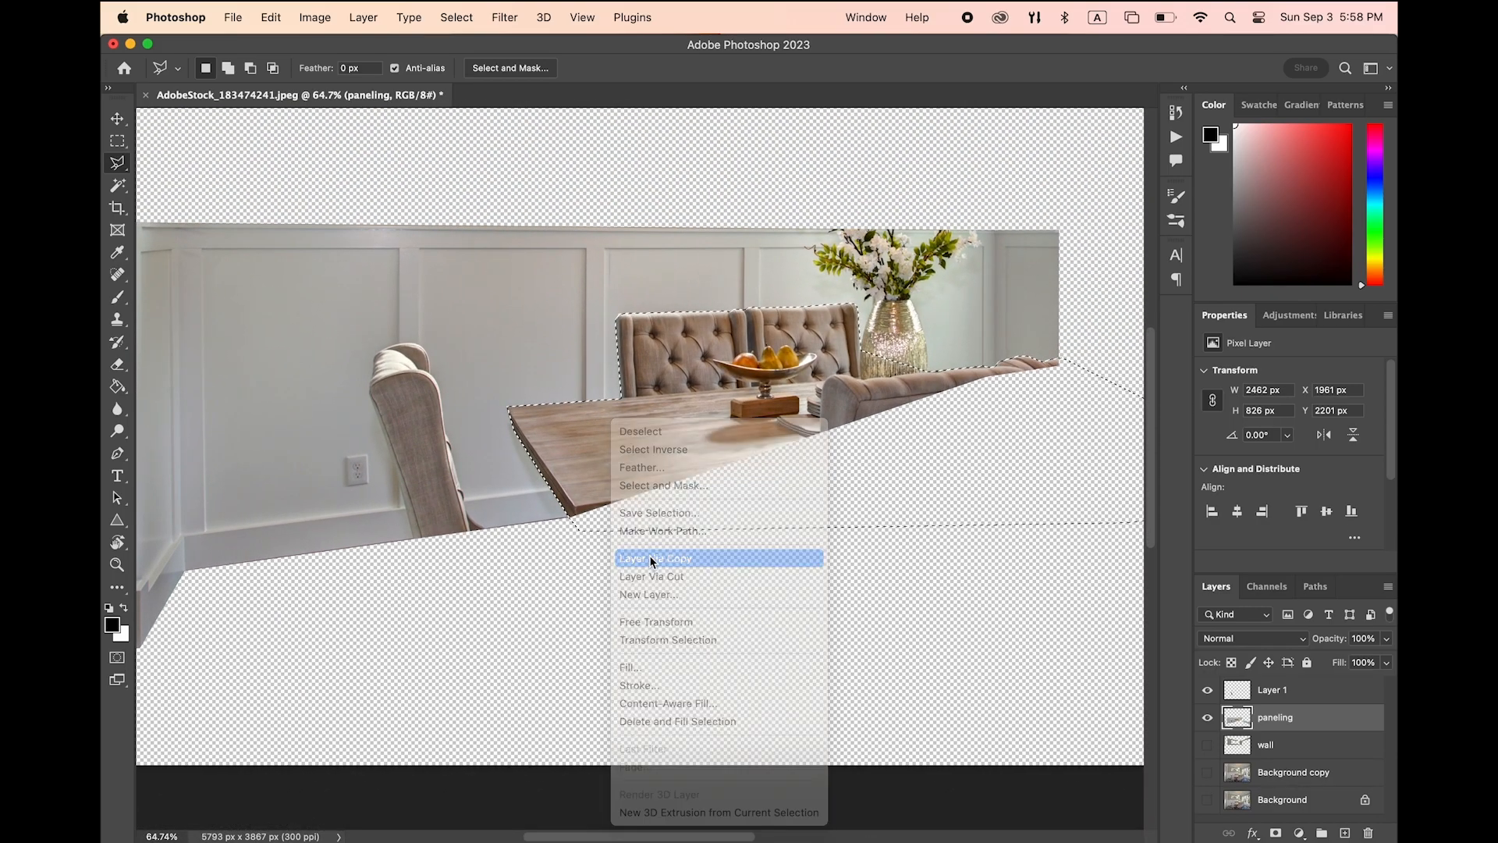
# Merge Layer 1 and Layer 2 and rename the merged layer table/chairs
pyautogui.click(1283, 695)
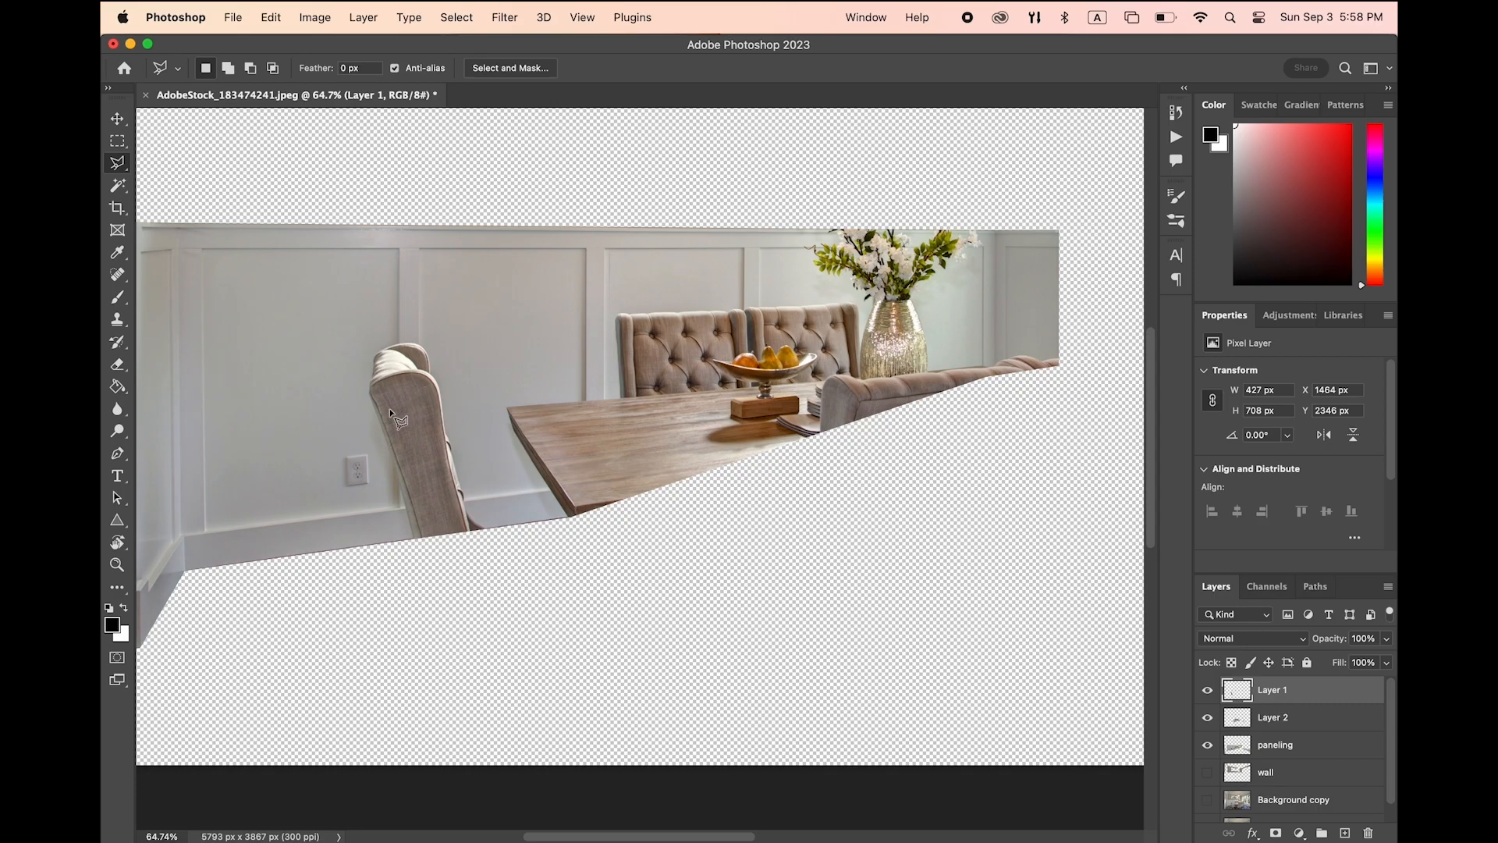
pyautogui.keyDown('shift'); pyautogui.click(1291, 713); pyautogui.keyUp('shift')
pyautogui.rightClick(1295, 716)
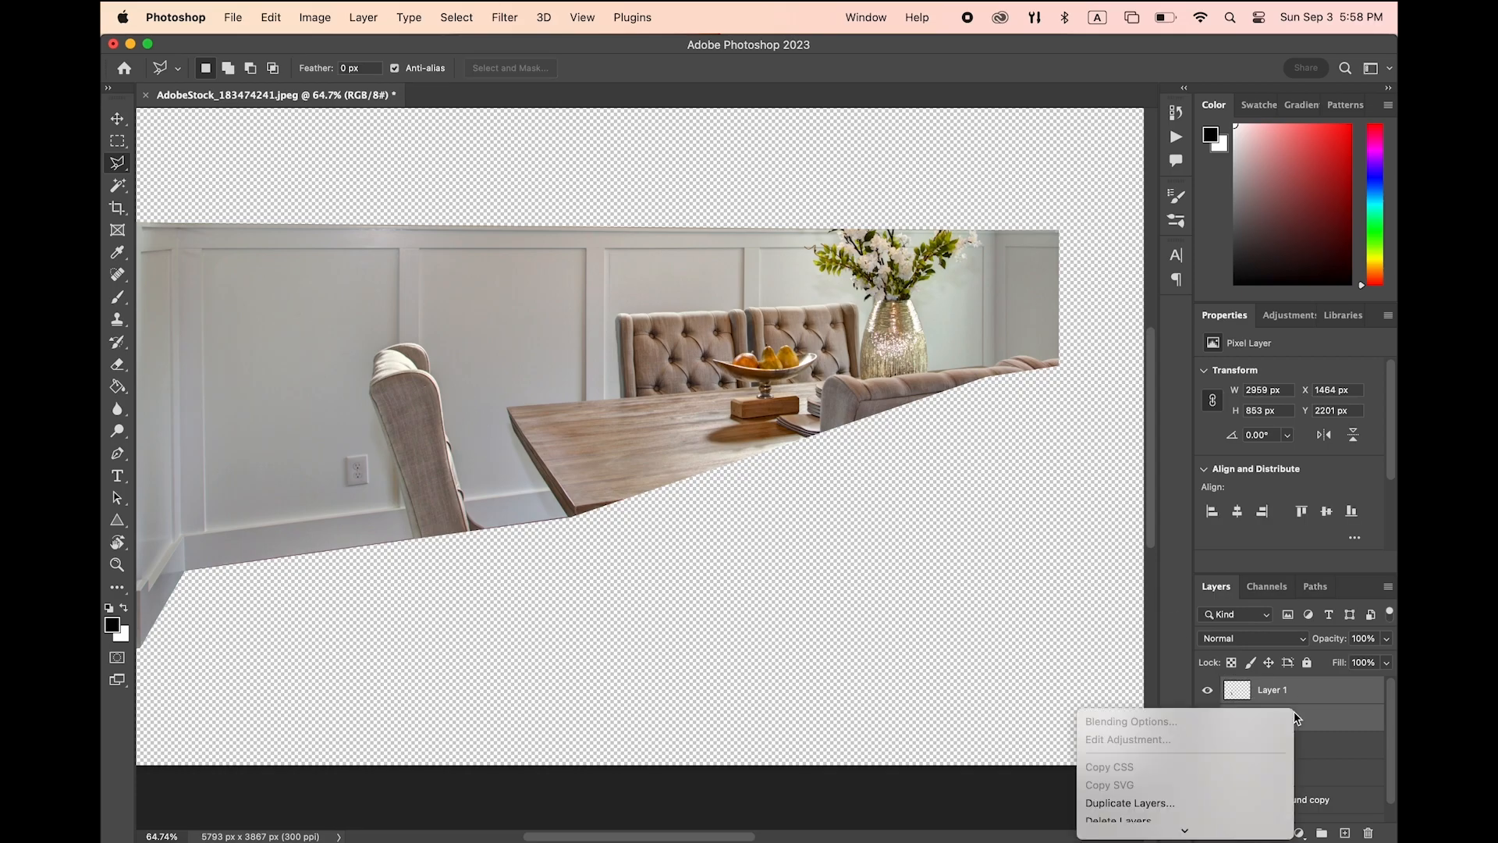
pyautogui.click(1191, 576)
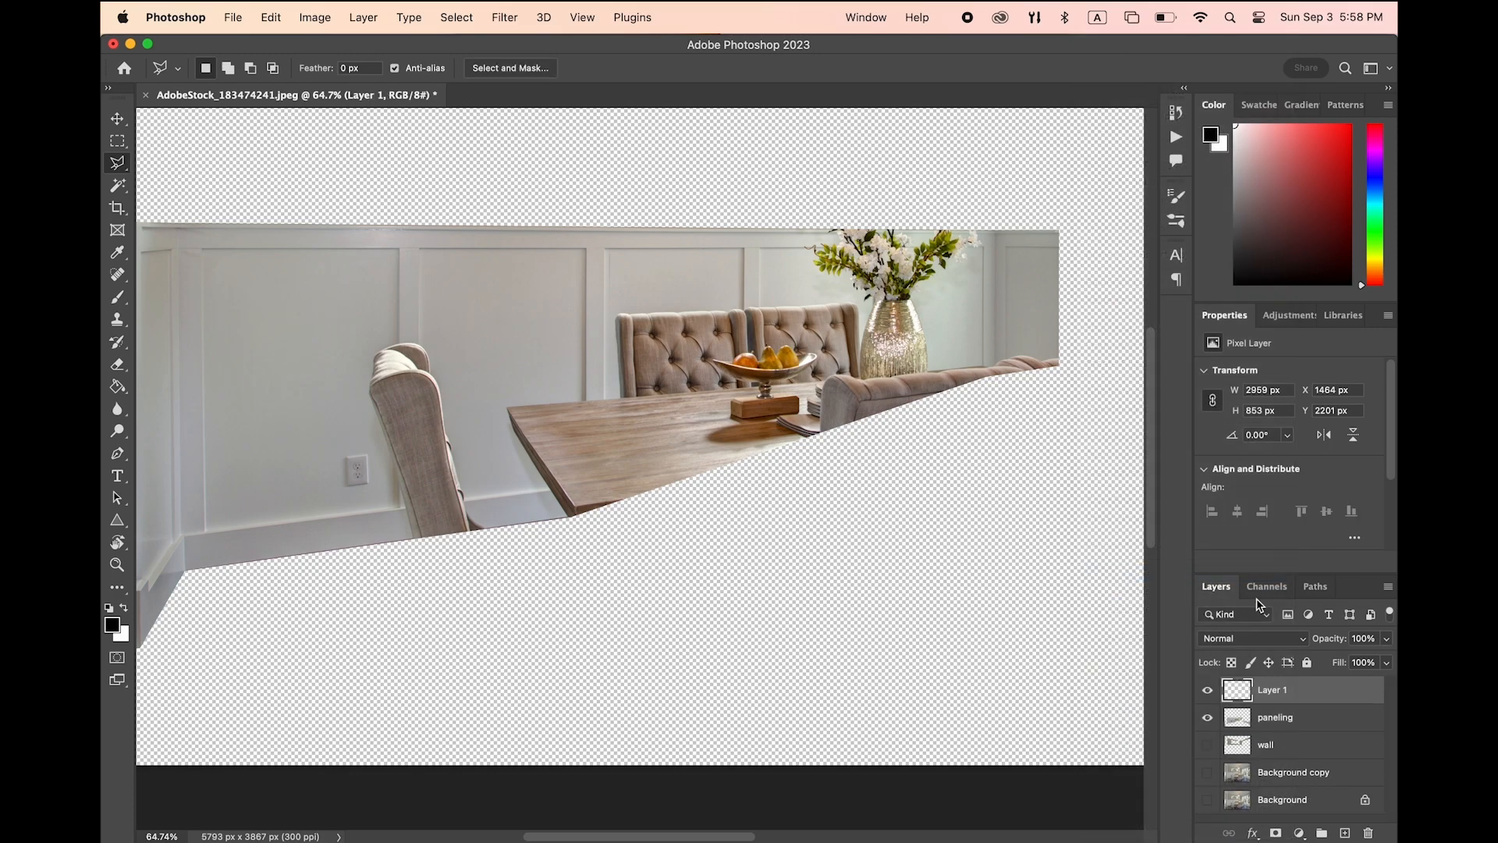
pyautogui.write('table/chairs')
pyautogui.press('Return')
# Show the wall layer and hide the table/chairs and paneling layers to isolate the flowers overlapping the wall
pyautogui.scroll(5, 976, 610)
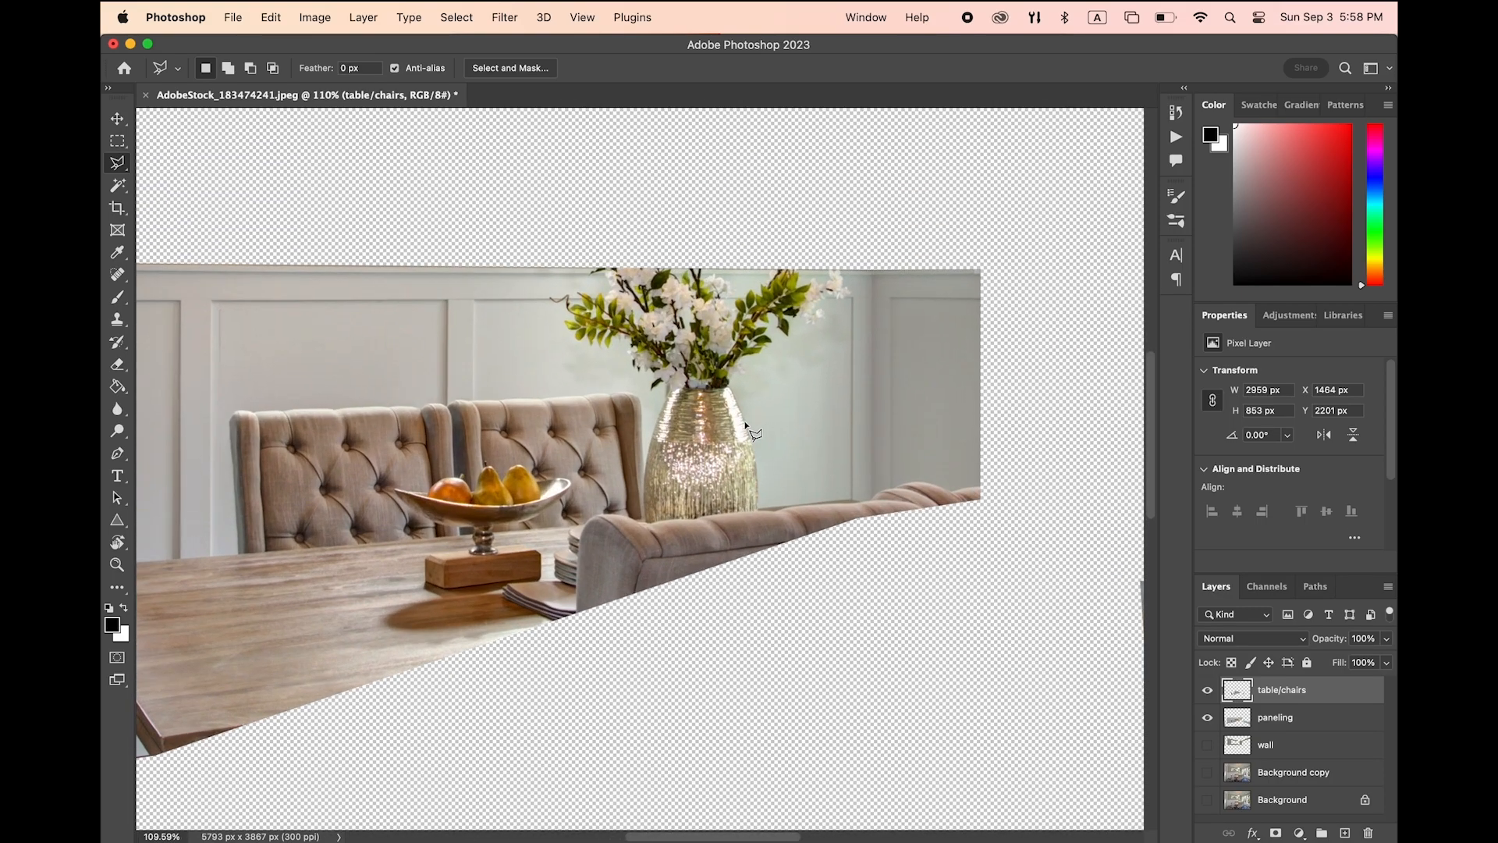
pyautogui.scroll(4, 745, 425)
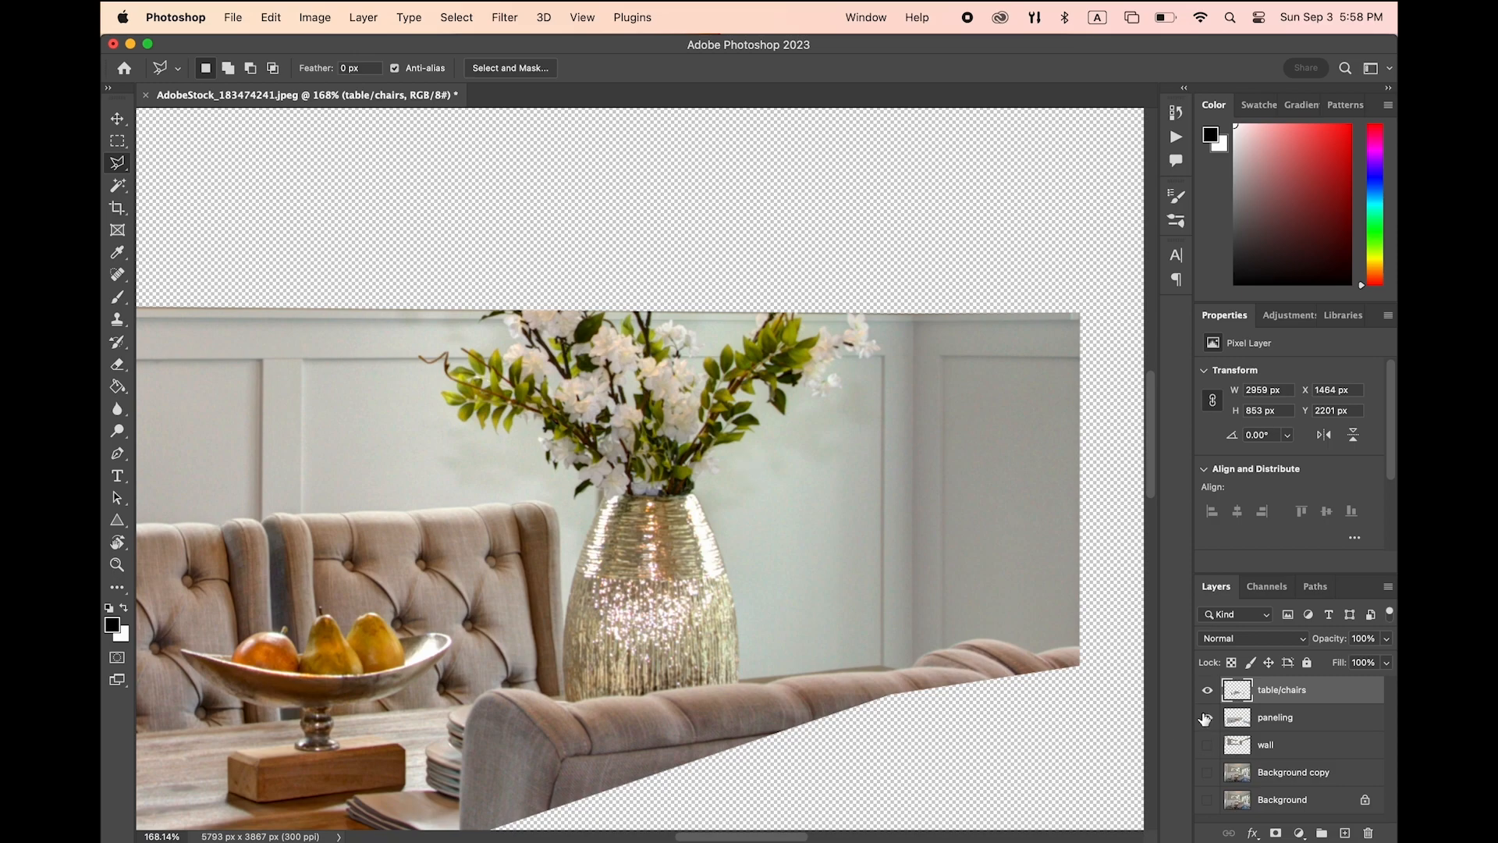
pyautogui.click(1207, 745)
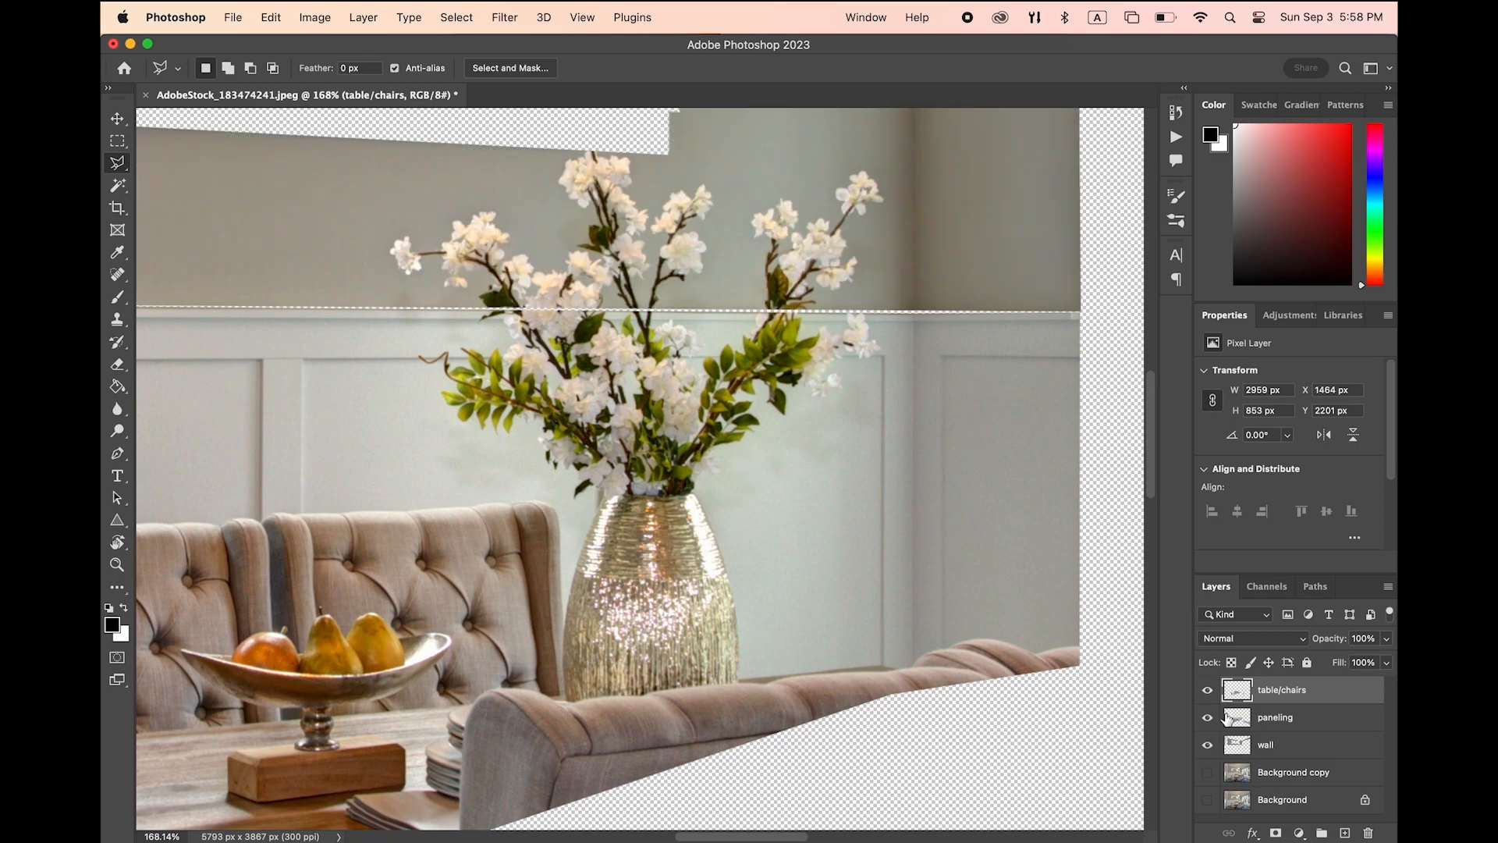
pyautogui.scroll(3, 784, 524)
pyautogui.hscroll(-3, 784, 524)
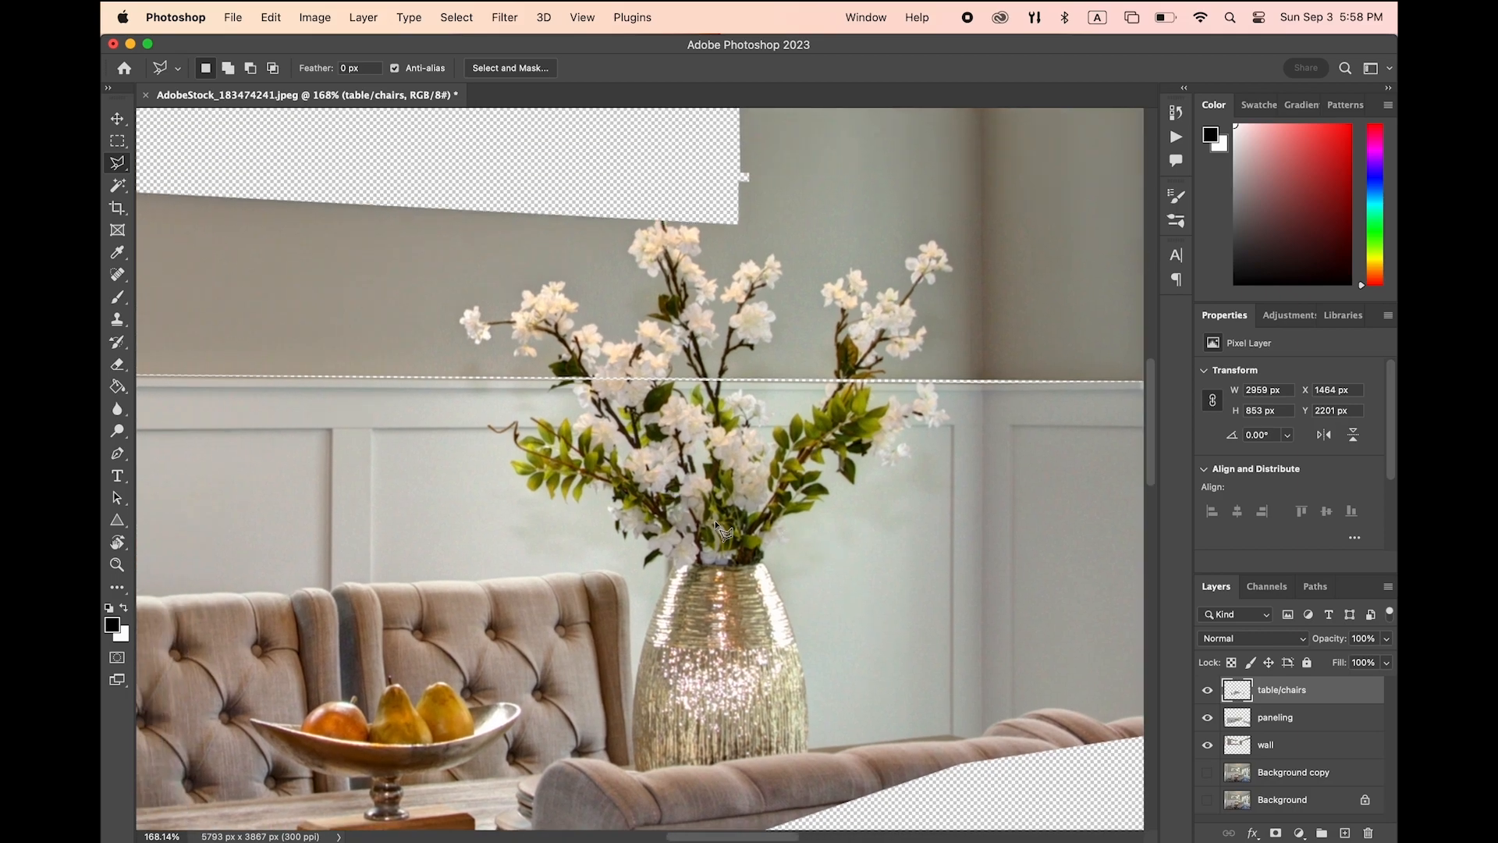
pyautogui.scroll(-1, 716, 524)
pyautogui.click(1206, 691)
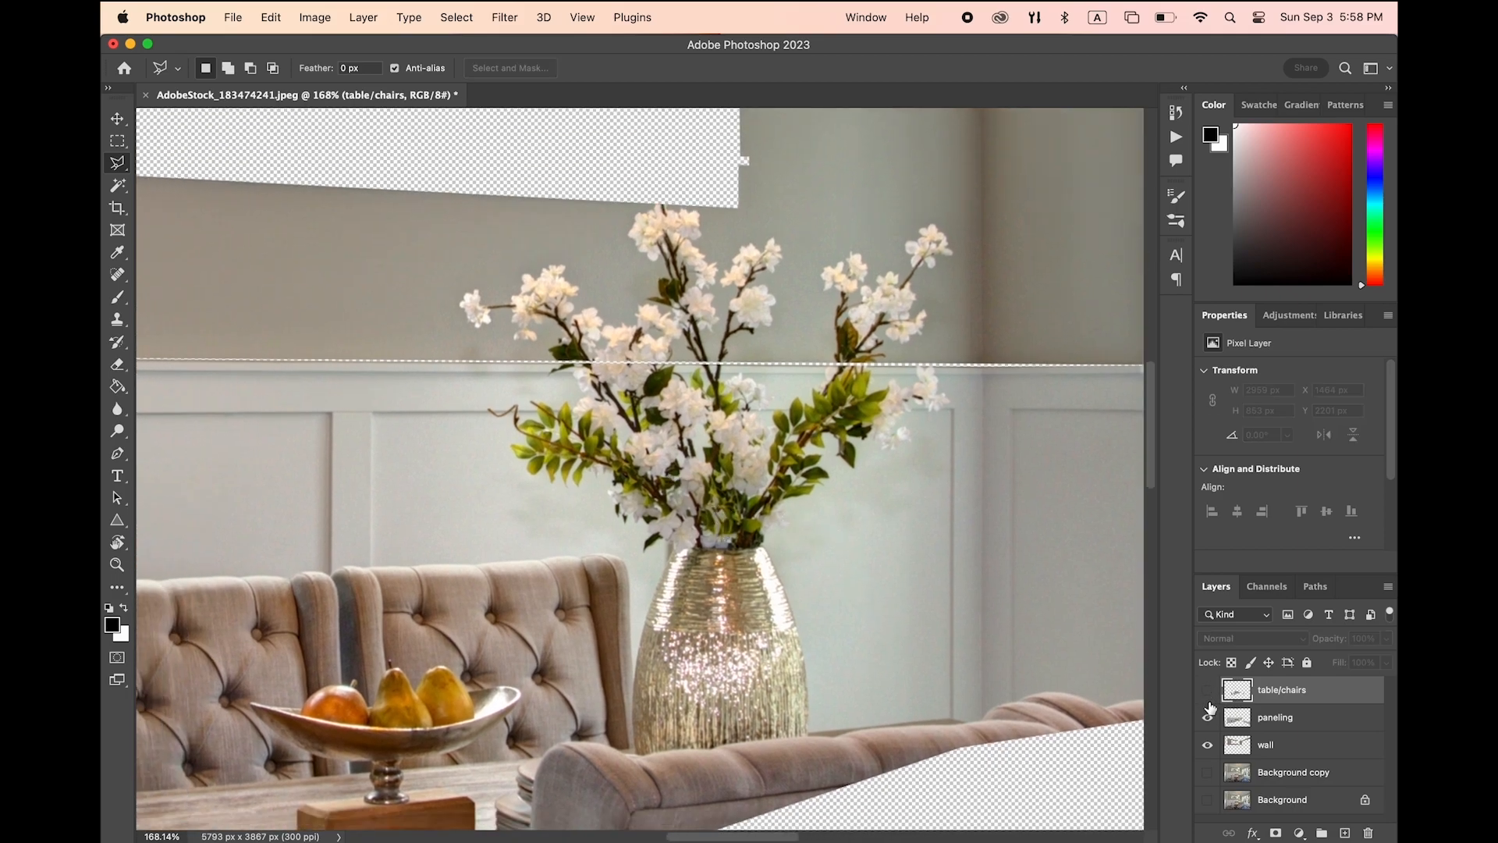
pyautogui.click(1207, 716)
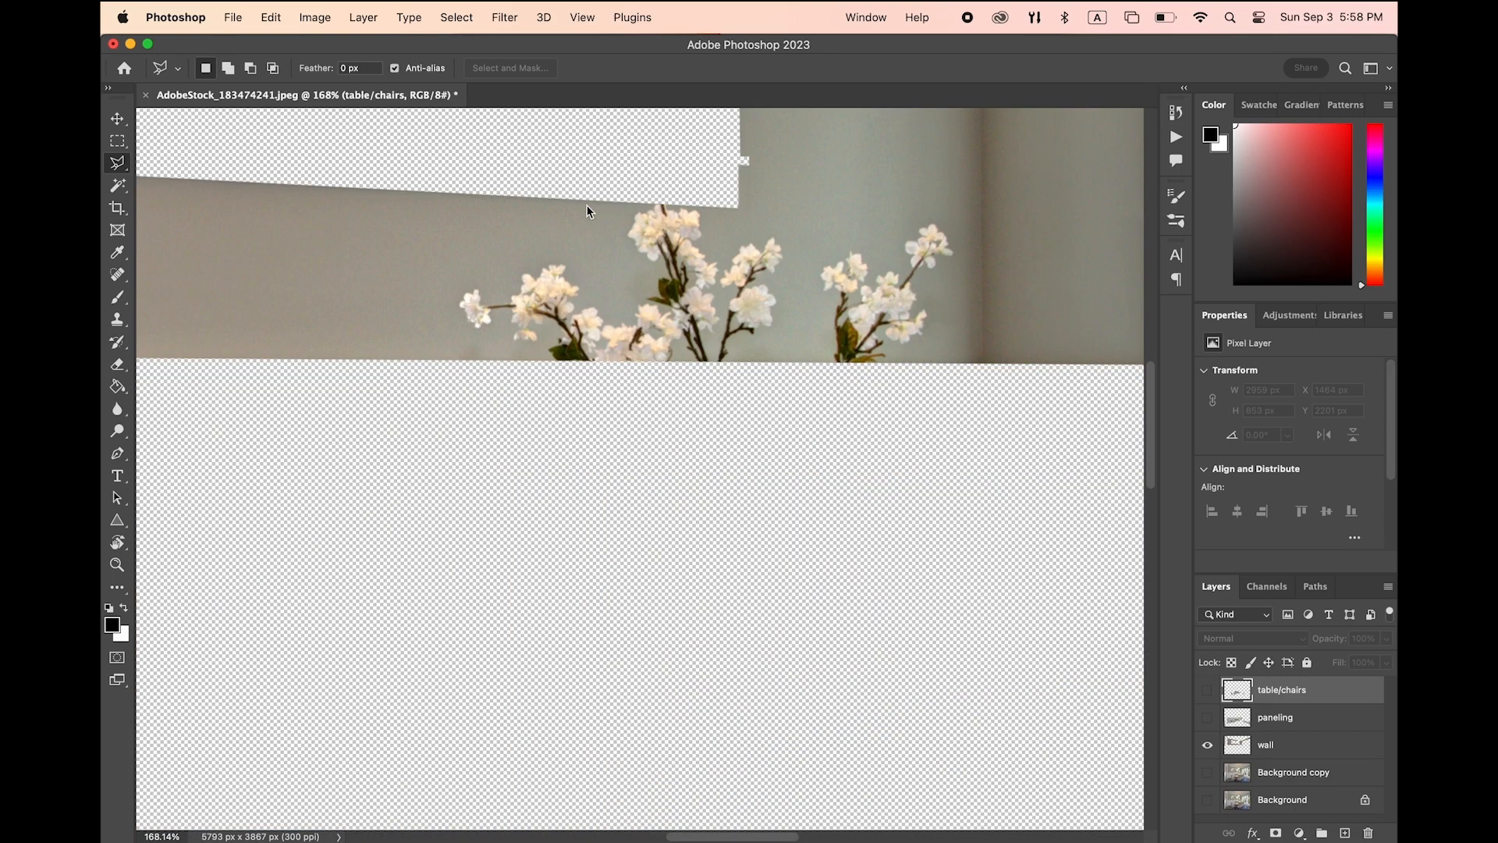
# Draw a rectangular marquee selection around all the flower branches on the wall, extending below the wall's lower edge
pyautogui.scroll(8, 587, 204)
pyautogui.hscroll(7, 586, 204)
pyautogui.press('m')
pyautogui.moveTo(857, 515); pyautogui.dragTo(315, 299)
pyautogui.click(117, 141)
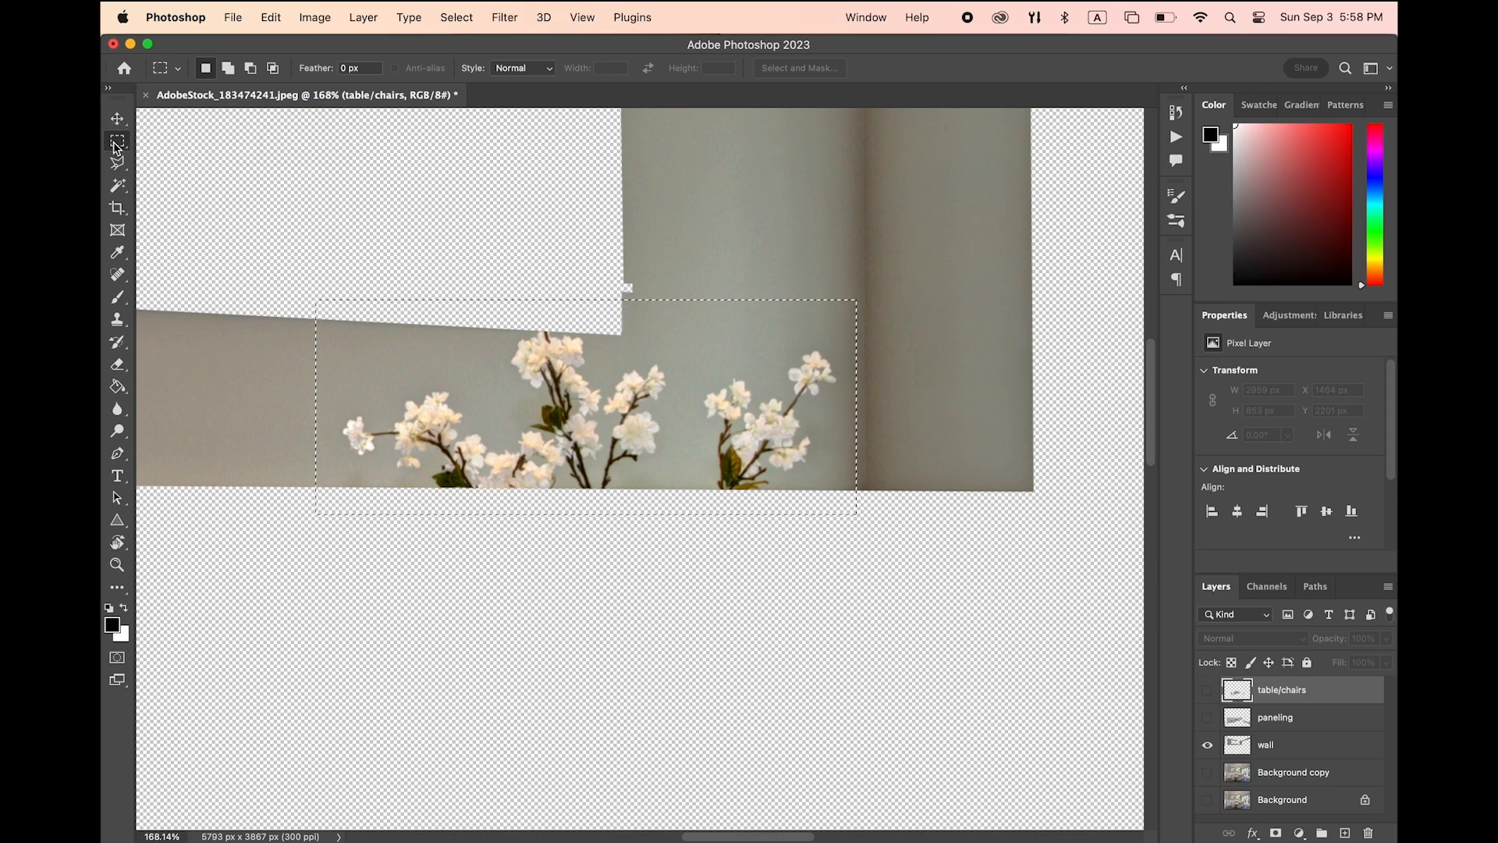
pyautogui.click(385, 323)
pyautogui.moveTo(315, 294); pyautogui.dragTo(851, 535)
# Try to copy the marquee area with Layer Via Copy while the hidden table/chairs layer is active
pyautogui.rightClick(694, 470)
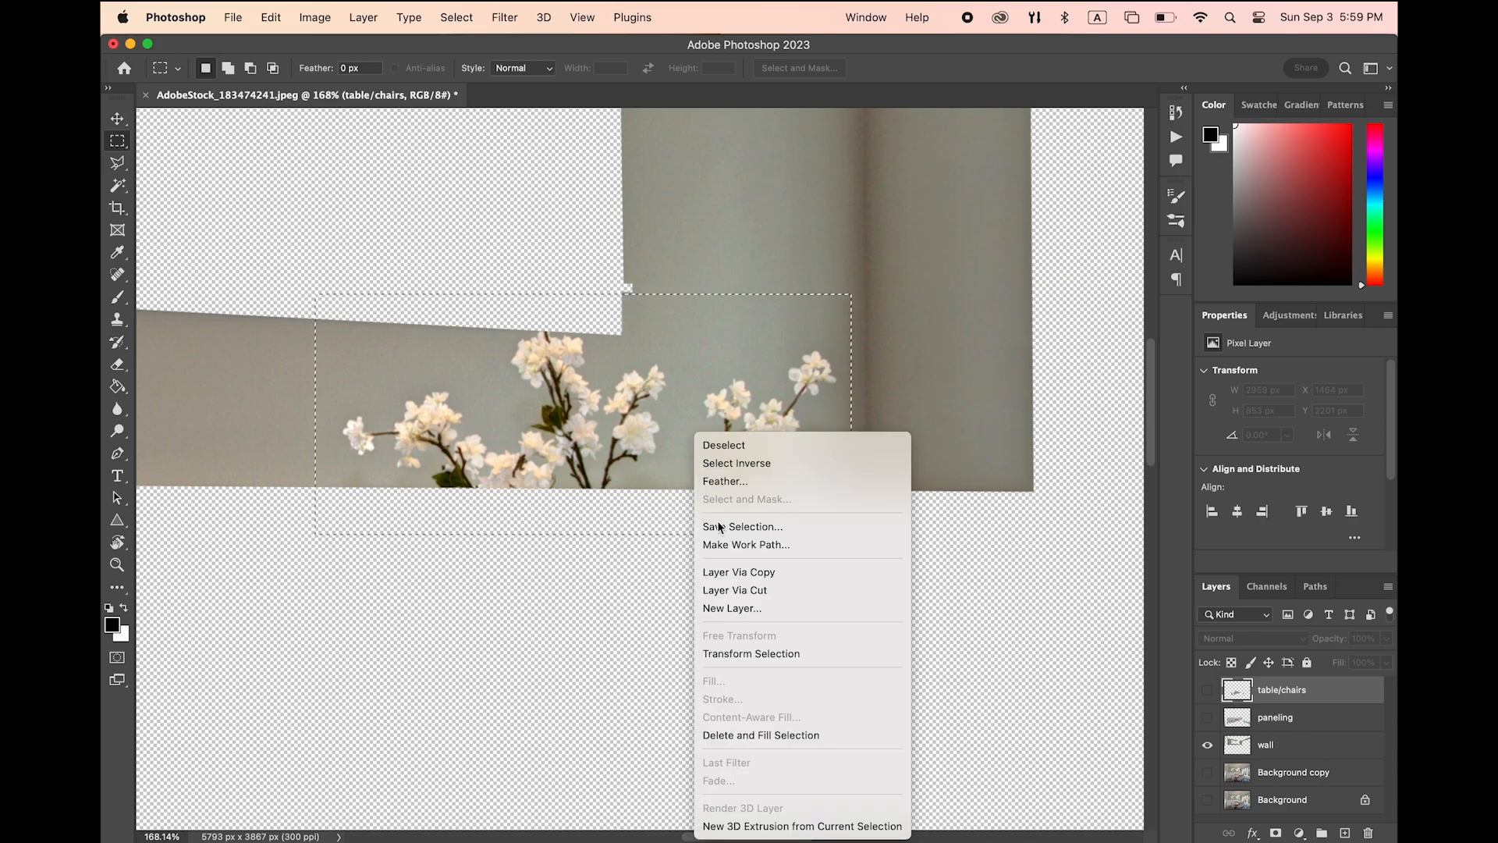
pyautogui.click(736, 575)
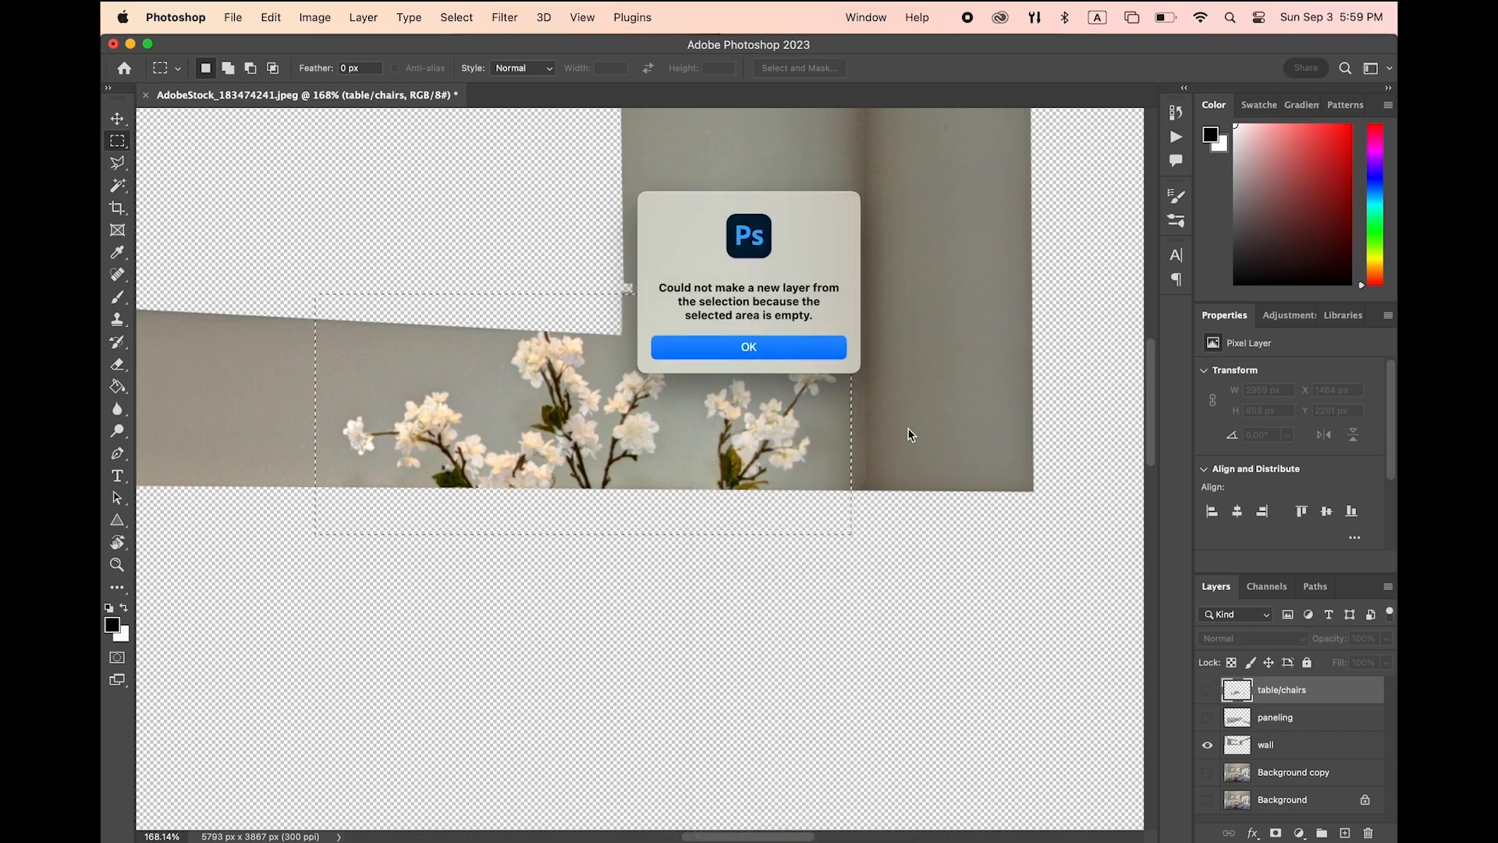
pyautogui.click(808, 340)
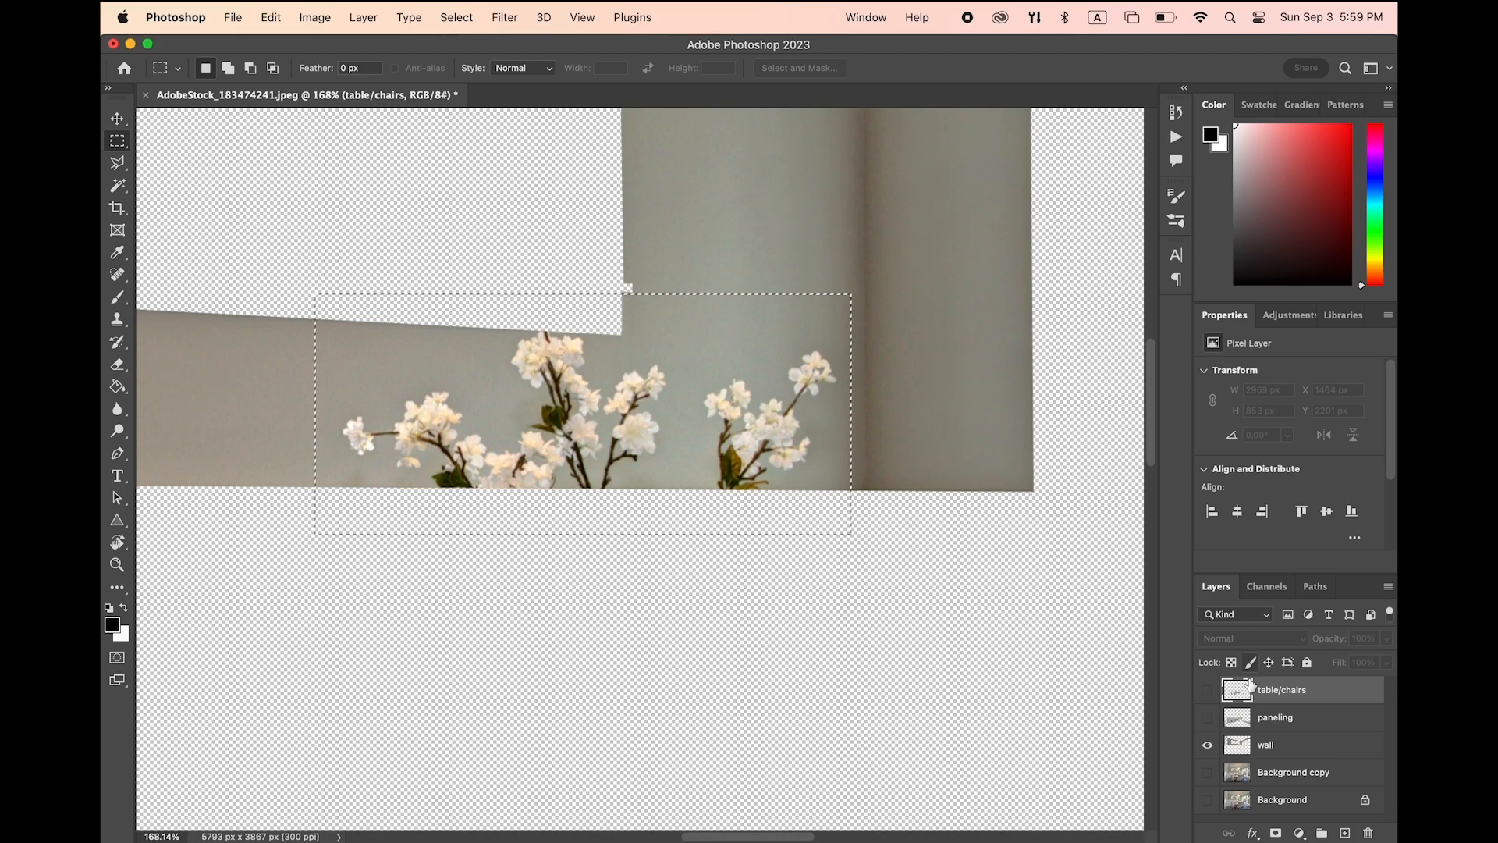
# Copy the marquee area from the wall layer to a new layer with Layer Via Copy and hide the wall layer
pyautogui.click(1287, 746)
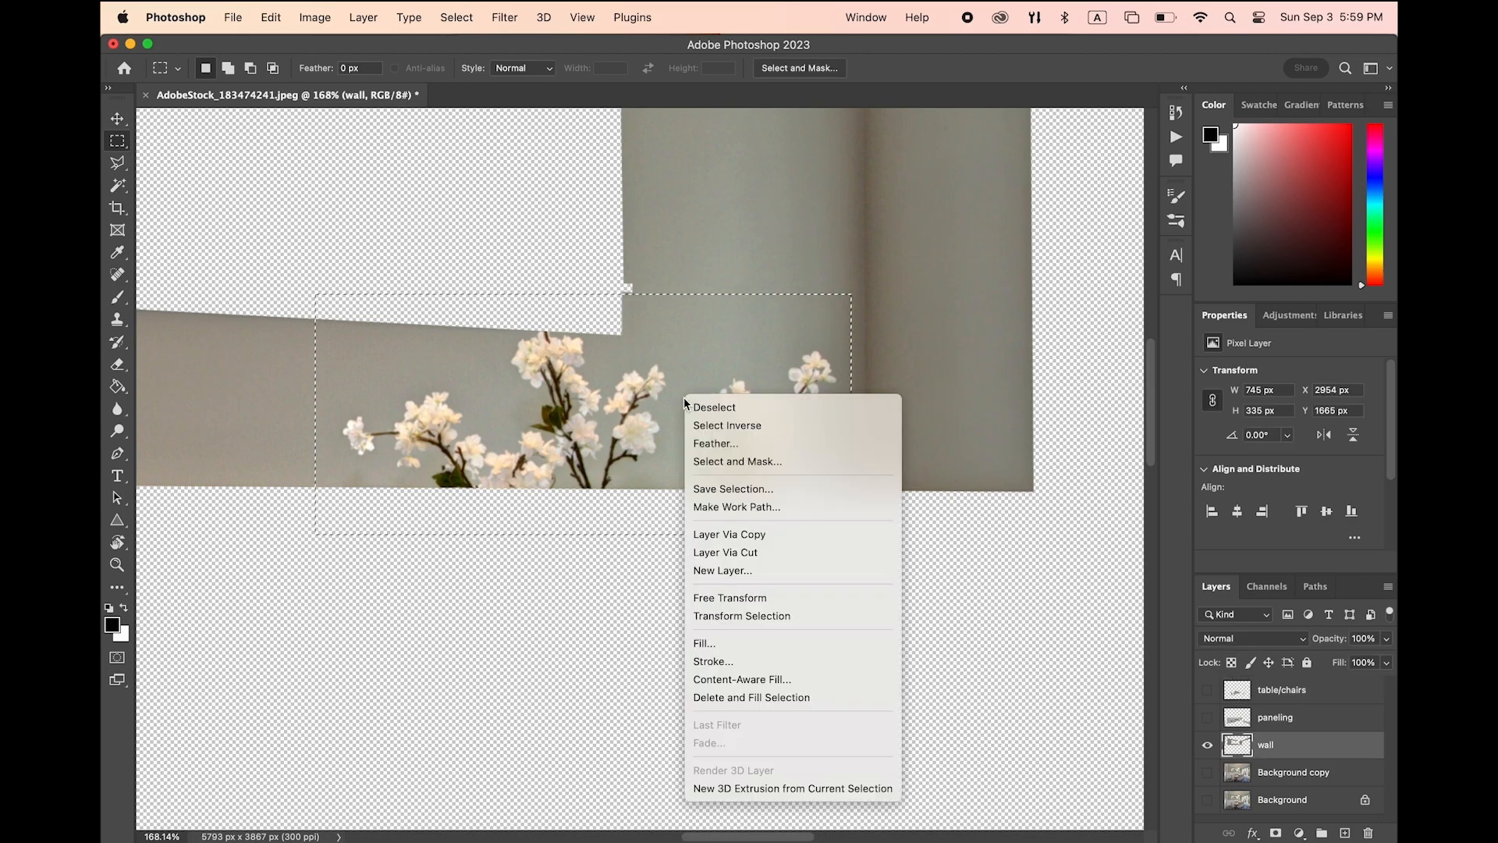
pyautogui.rightClick(686, 397)
pyautogui.click(724, 534)
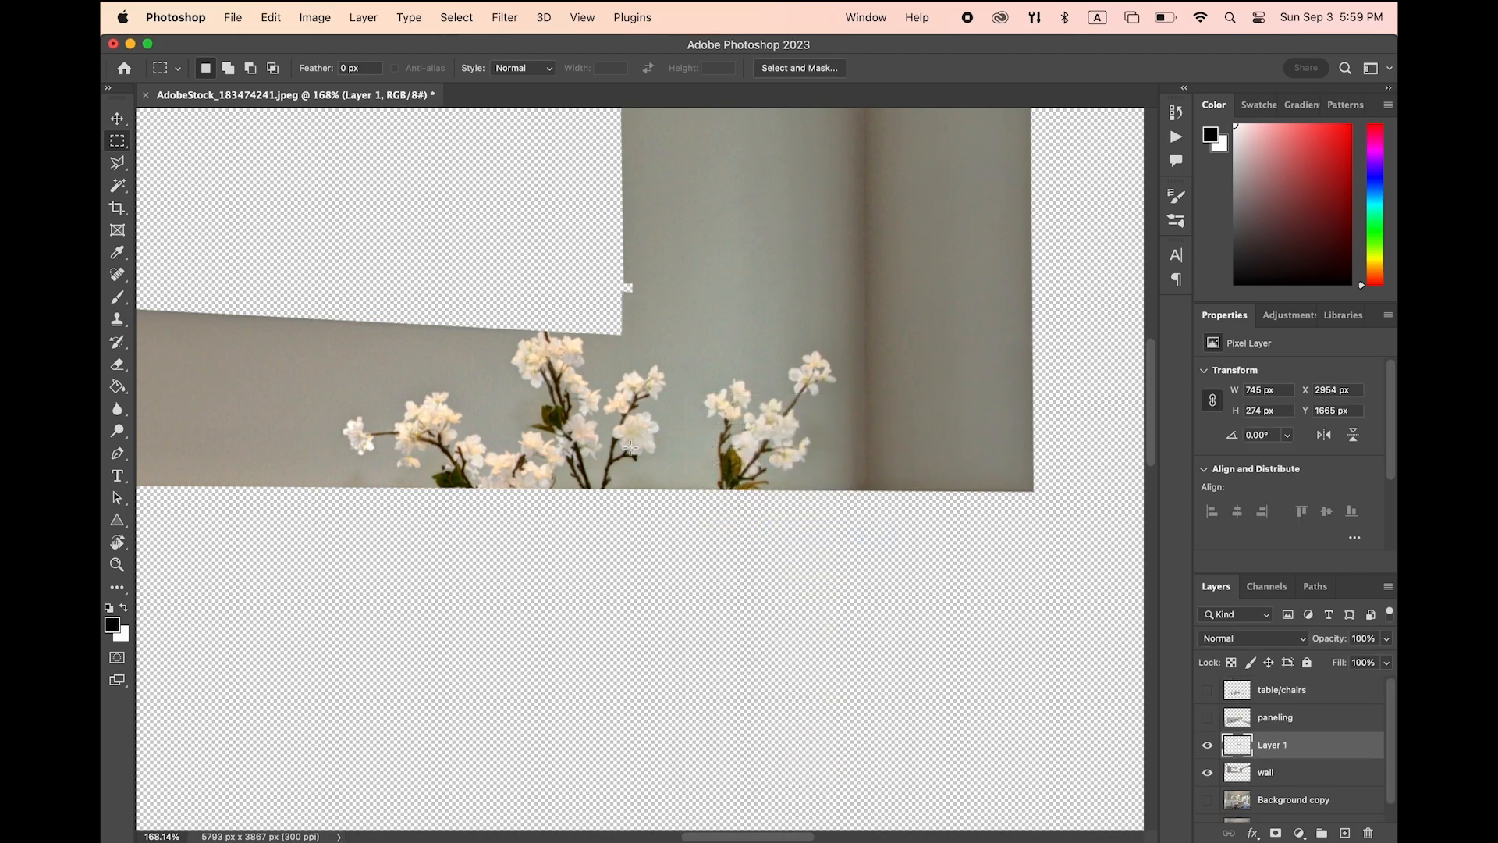
pyautogui.click(1206, 774)
# Select the wall background left of the flowers with the Magic Wand tool at tolerance 20
pyautogui.press('w')
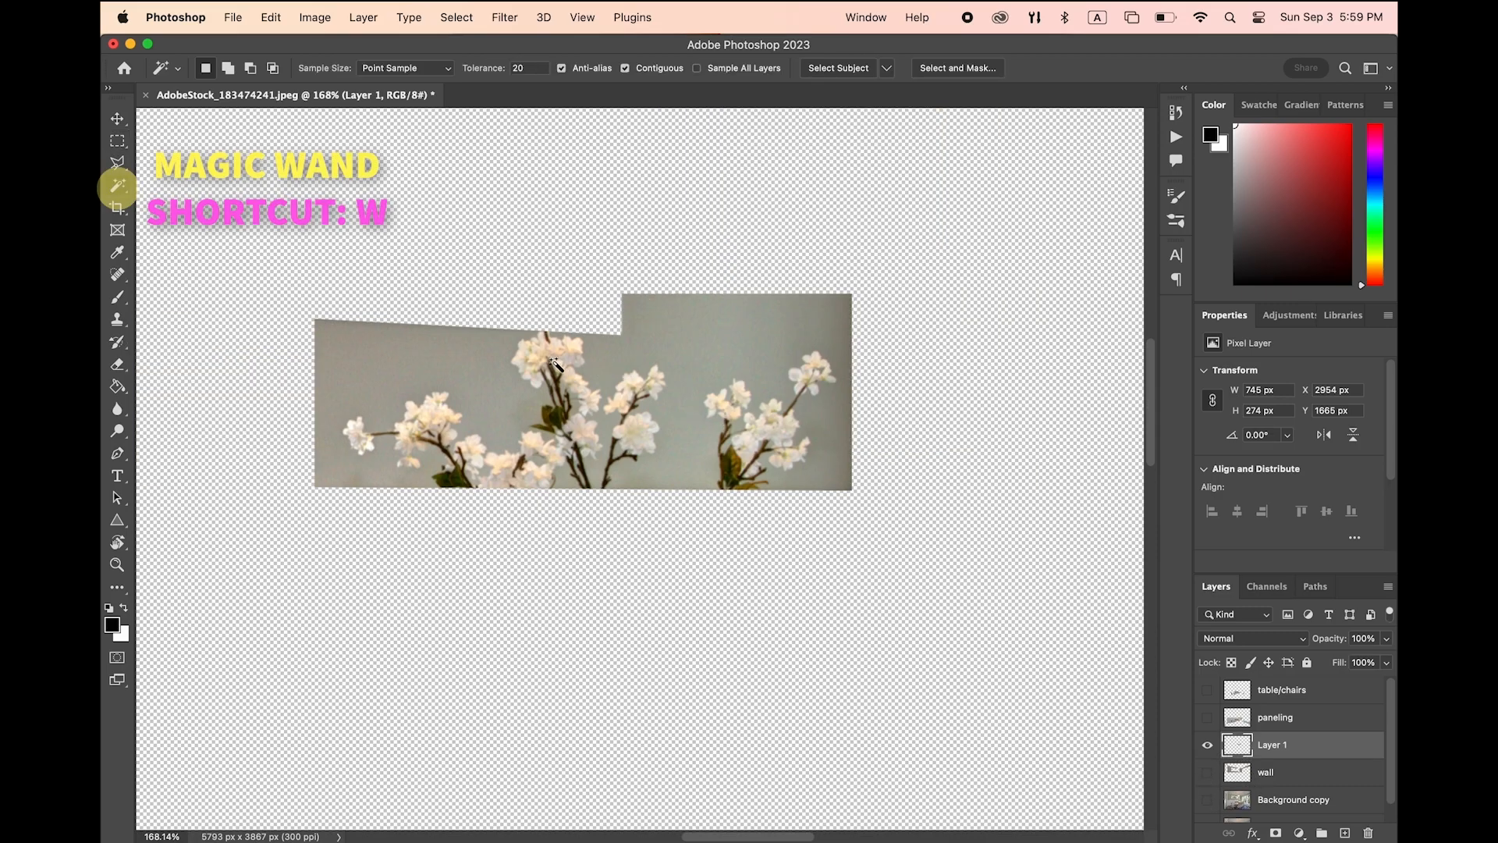
pyautogui.rightClick(115, 191)
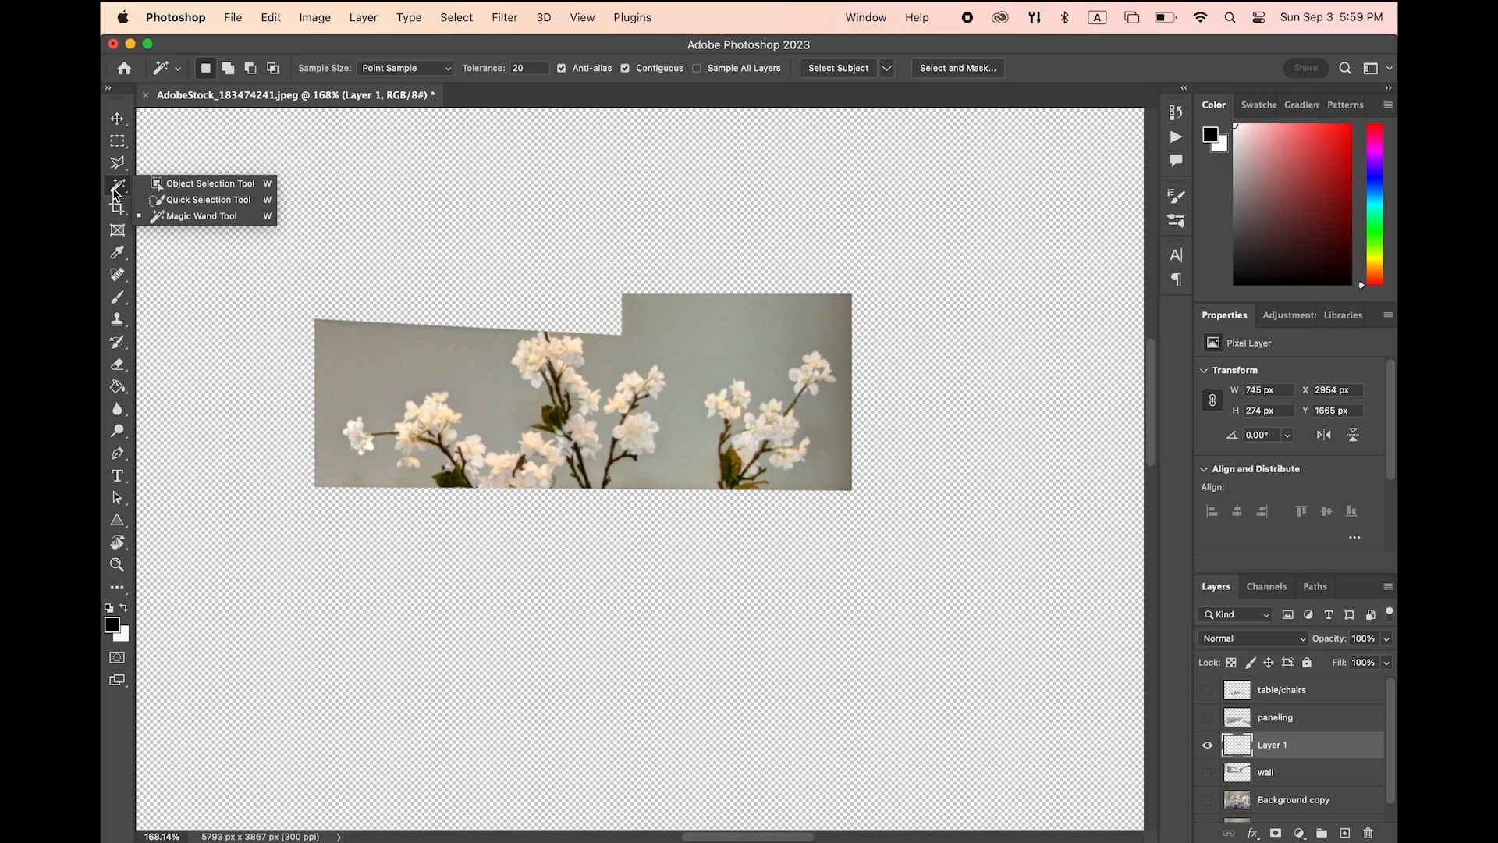
pyautogui.click(183, 216)
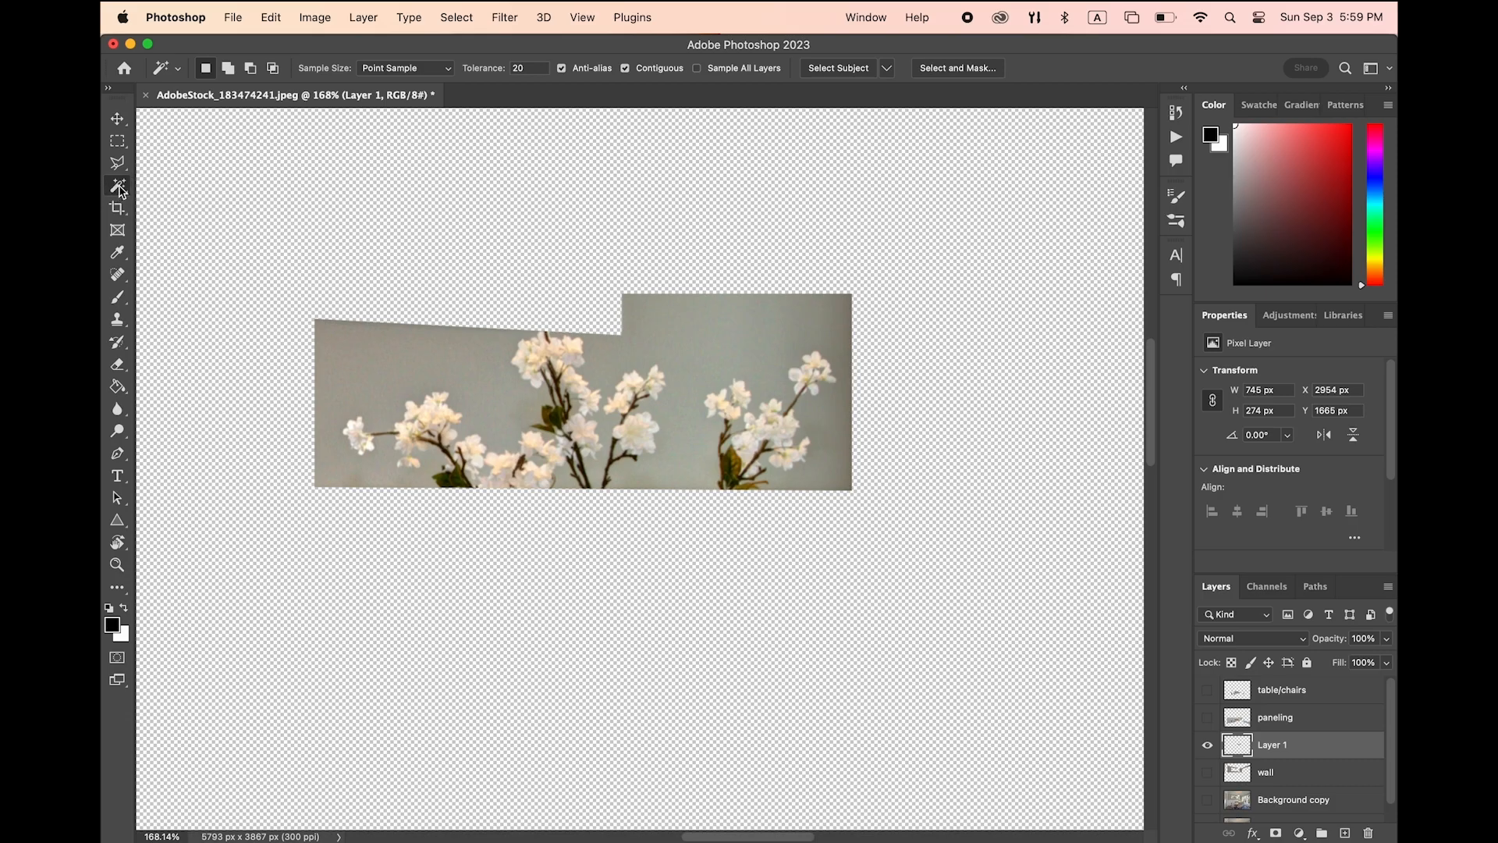
pyautogui.click(409, 364)
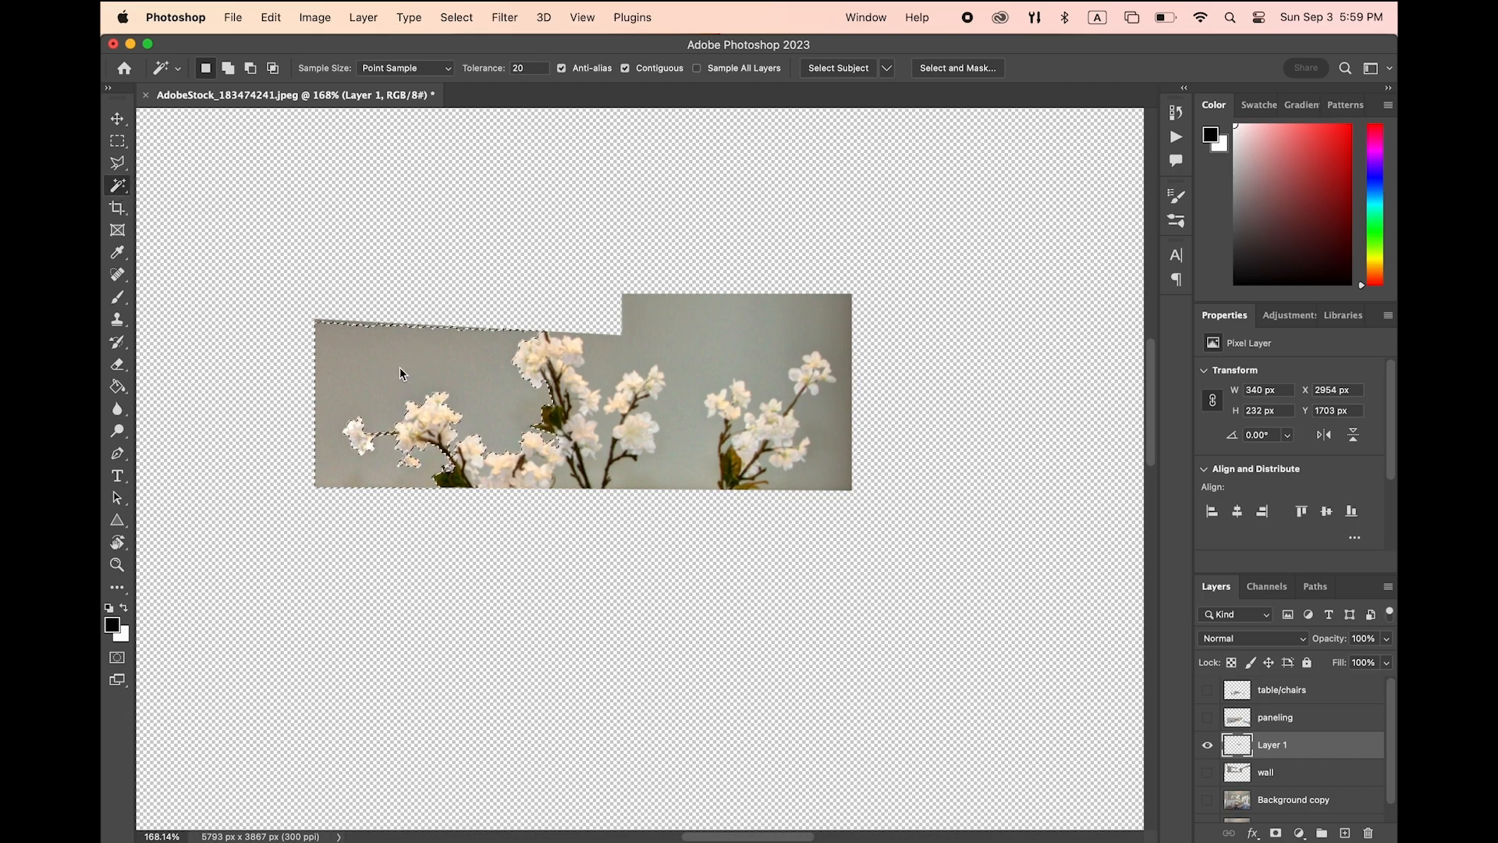
# Try Magic Wand selections of the wall background with the tolerance set to 2 and to 100
pyautogui.click(520, 69)
pyautogui.write('2')
pyautogui.click(340, 369)
pyautogui.scroll(5, 351, 359)
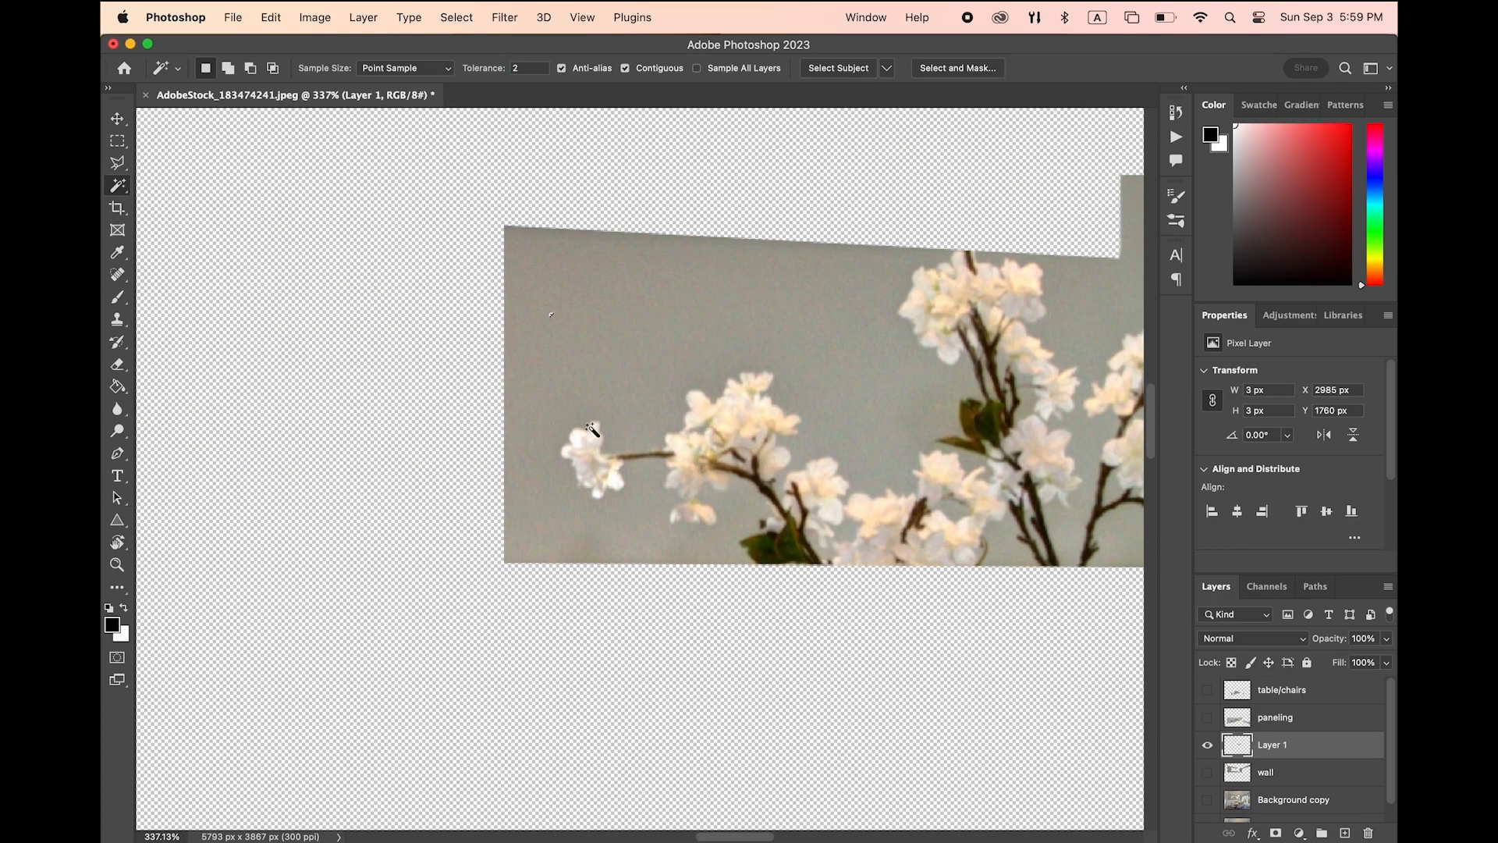
pyautogui.click(631, 417)
pyautogui.click(637, 399)
pyautogui.click(592, 352)
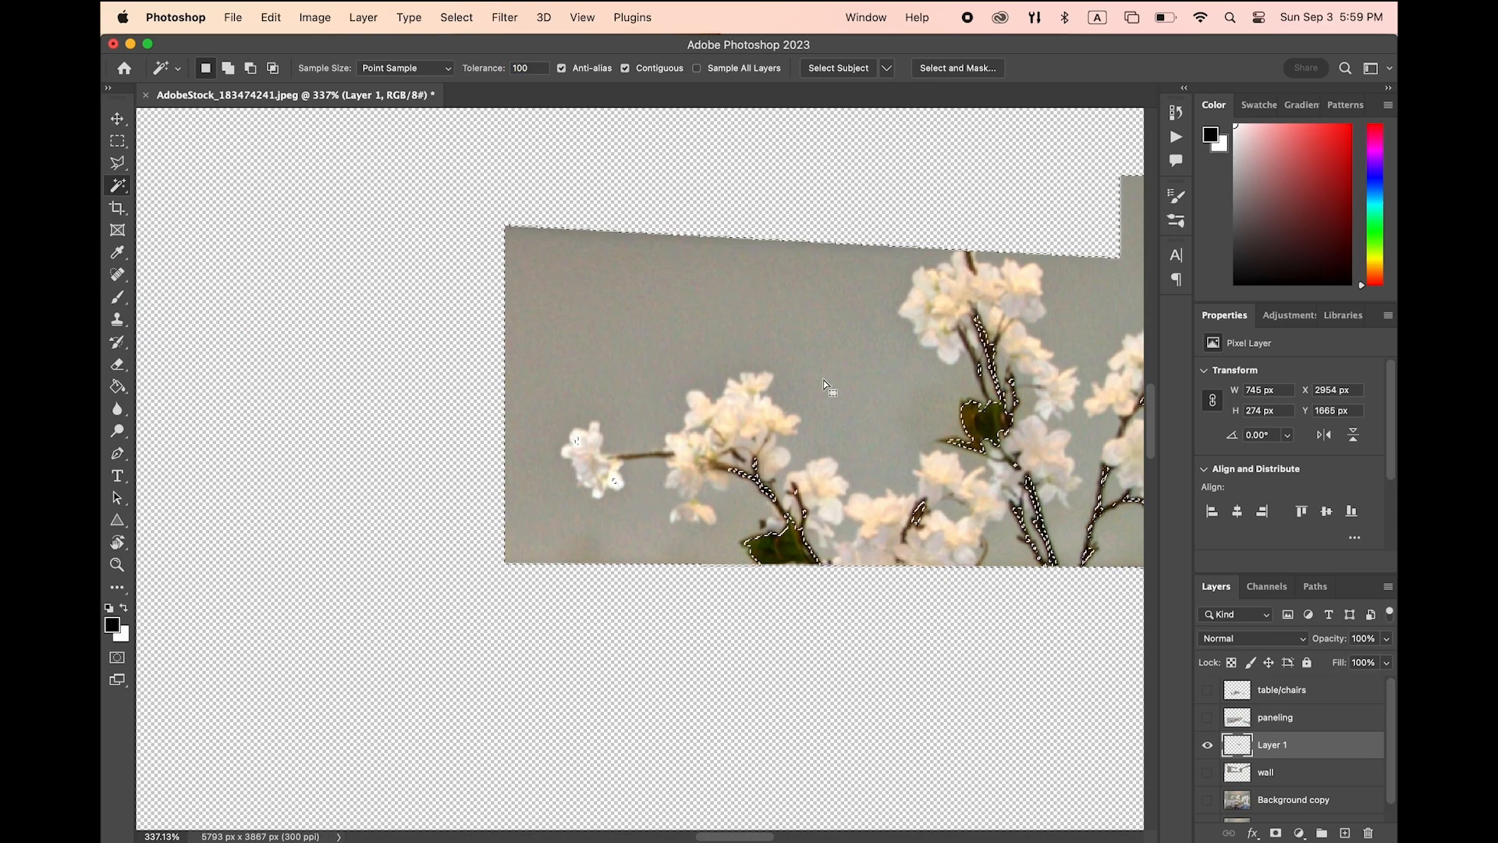
pyautogui.hscroll(5, 839, 373)
pyautogui.hscroll(-3, 747, 452)
# Set the Magic Wand tolerance to 20, reselect the wall background left of the flowers and add the missed strip along its upper edge
pyautogui.click(468, 68)
pyautogui.write('20')
pyautogui.click(504, 437)
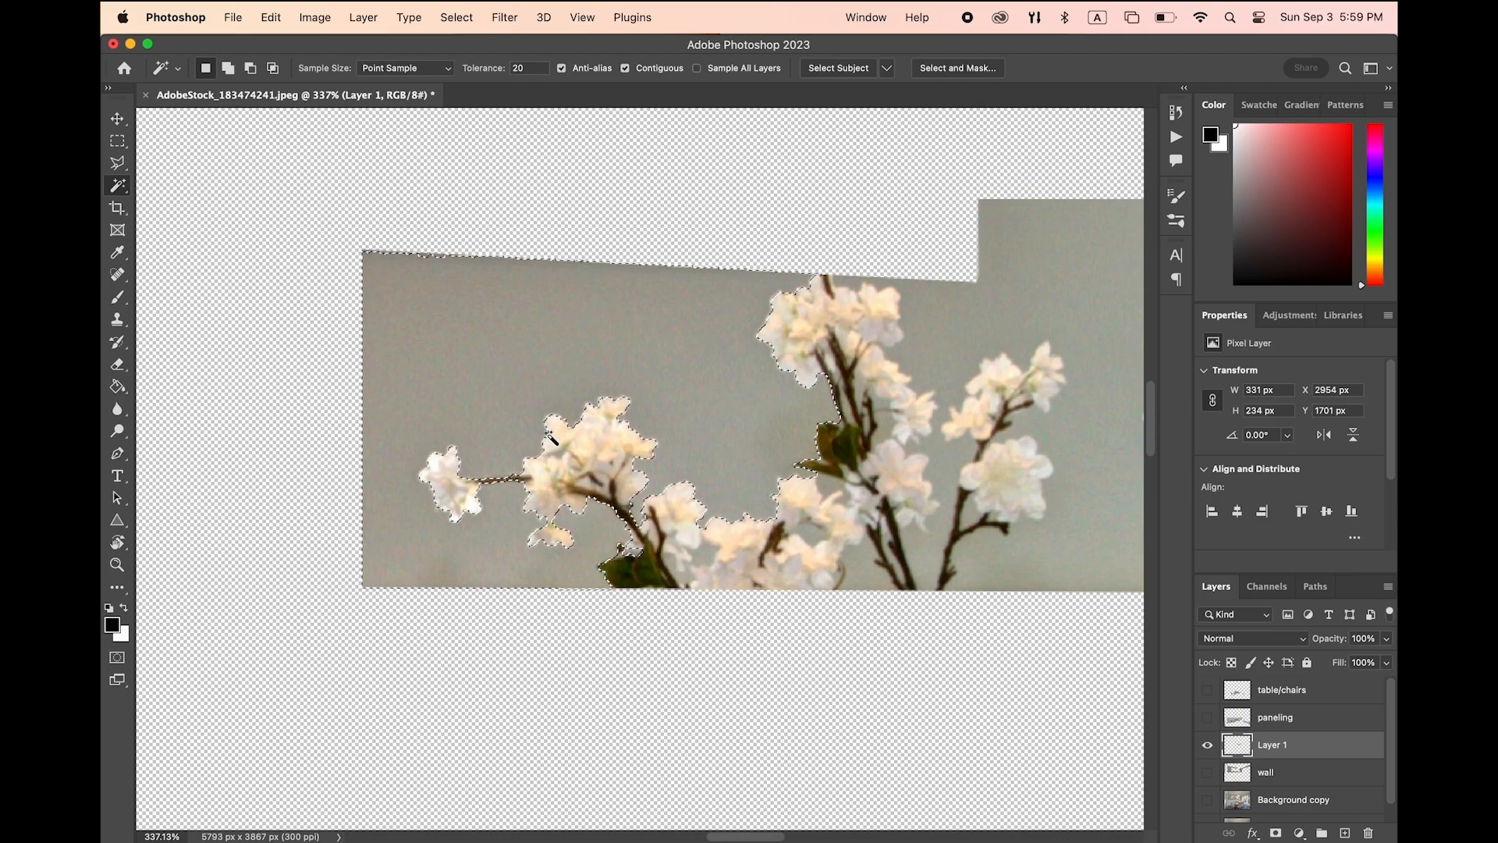
pyautogui.scroll(1, 549, 434)
pyautogui.keyDown('shift'); pyautogui.click(392, 224); pyautogui.keyUp('shift')
pyautogui.hscroll(5, 472, 311)
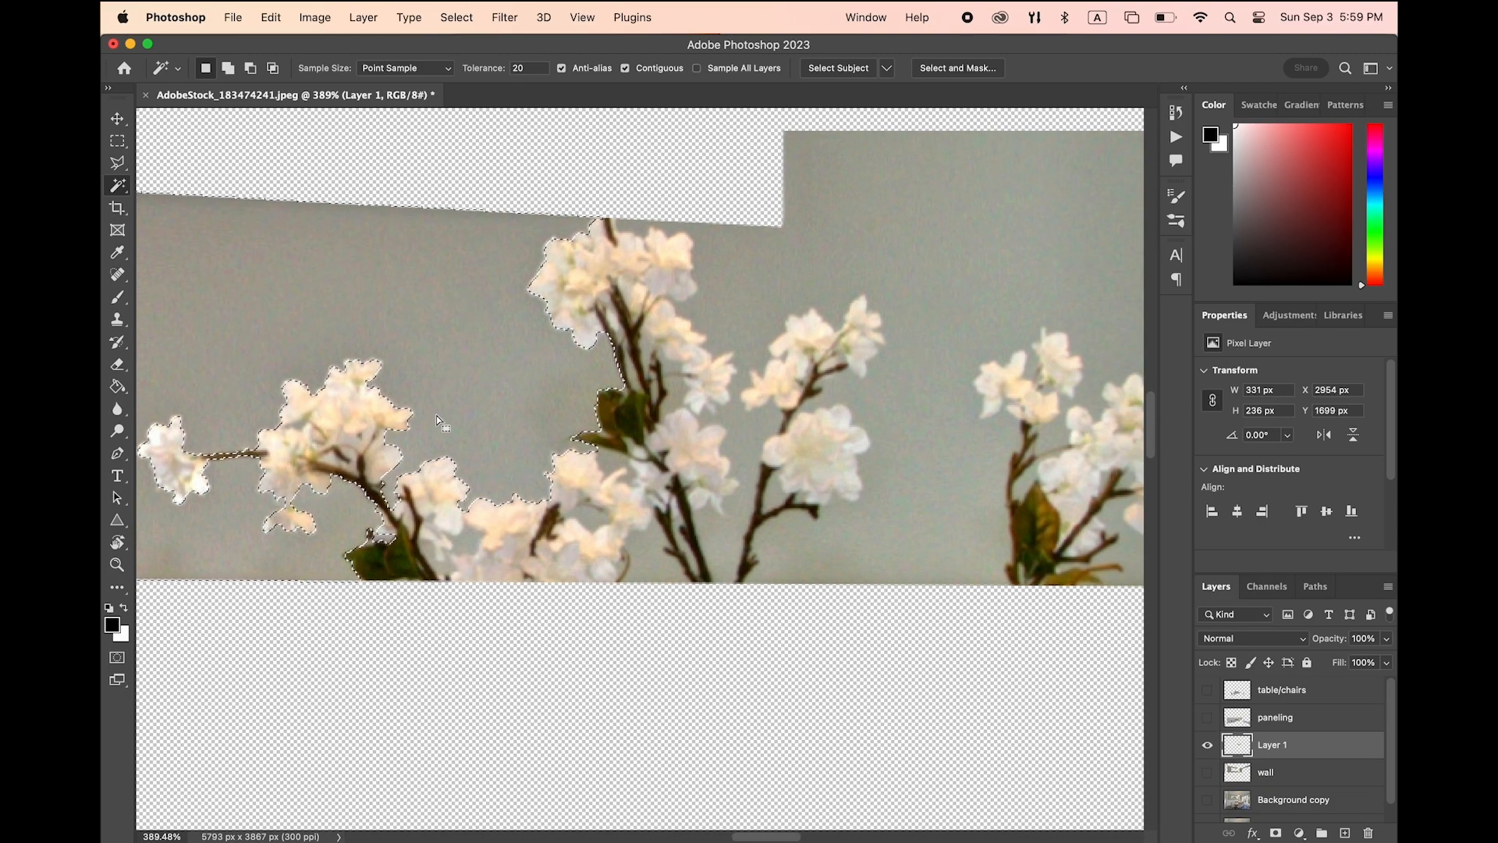
pyautogui.hscroll(-3, 620, 516)
pyautogui.hscroll(4, 620, 517)
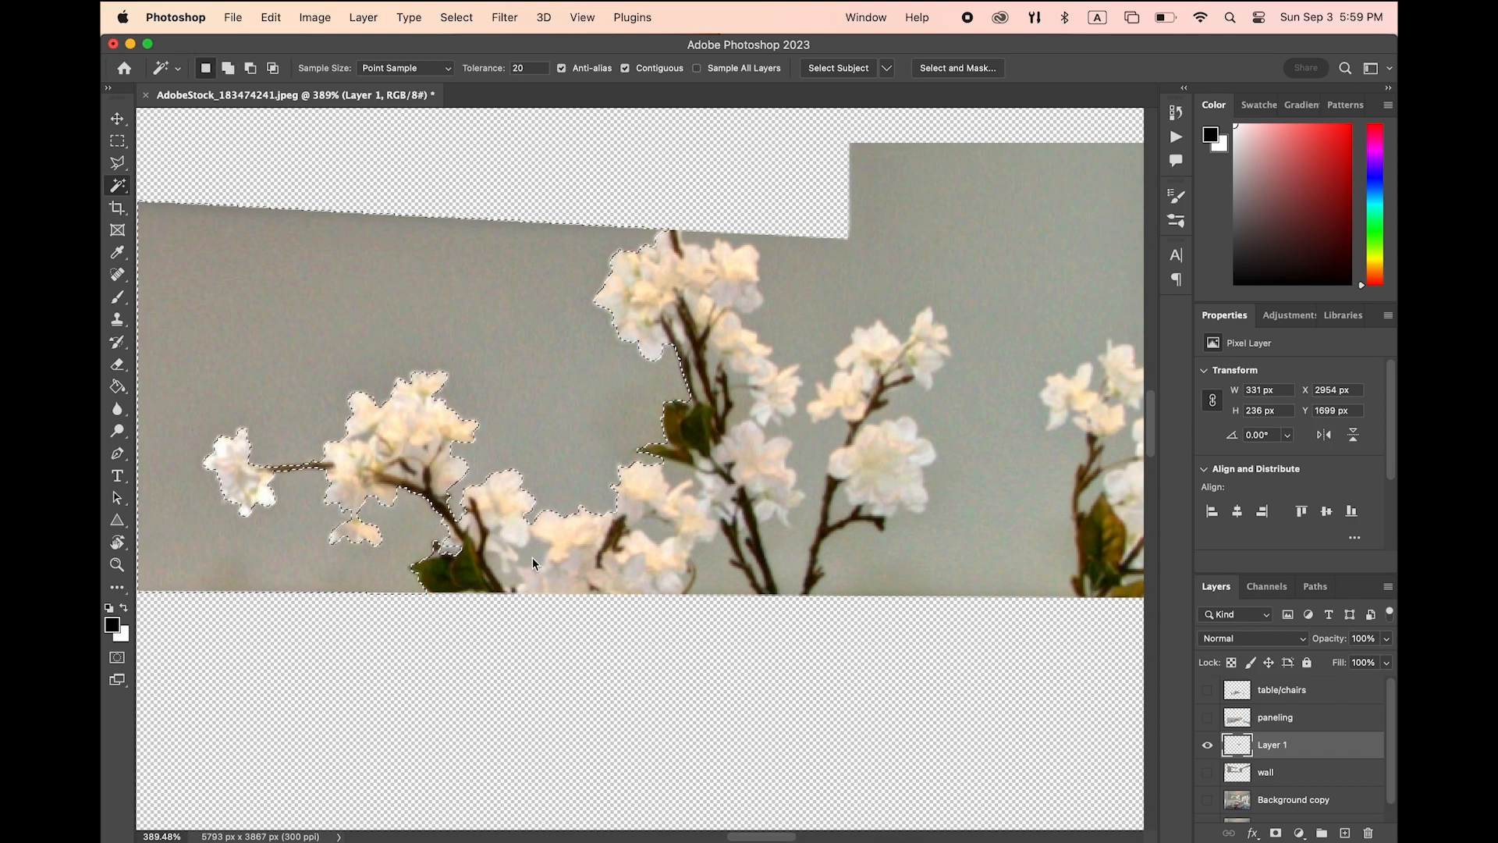
# Add the remaining wall background between the flower stems and out to the far right edge to the selection
pyautogui.keyDown('shift'); pyautogui.click(655, 533); pyautogui.keyUp('shift')
pyautogui.keyDown('shift'); pyautogui.click(727, 580); pyautogui.keyUp('shift')
pyautogui.hscroll(8, 726, 578)
pyautogui.scroll(2, 725, 579)
pyautogui.keyDown('shift'); pyautogui.click(549, 499); pyautogui.keyUp('shift')
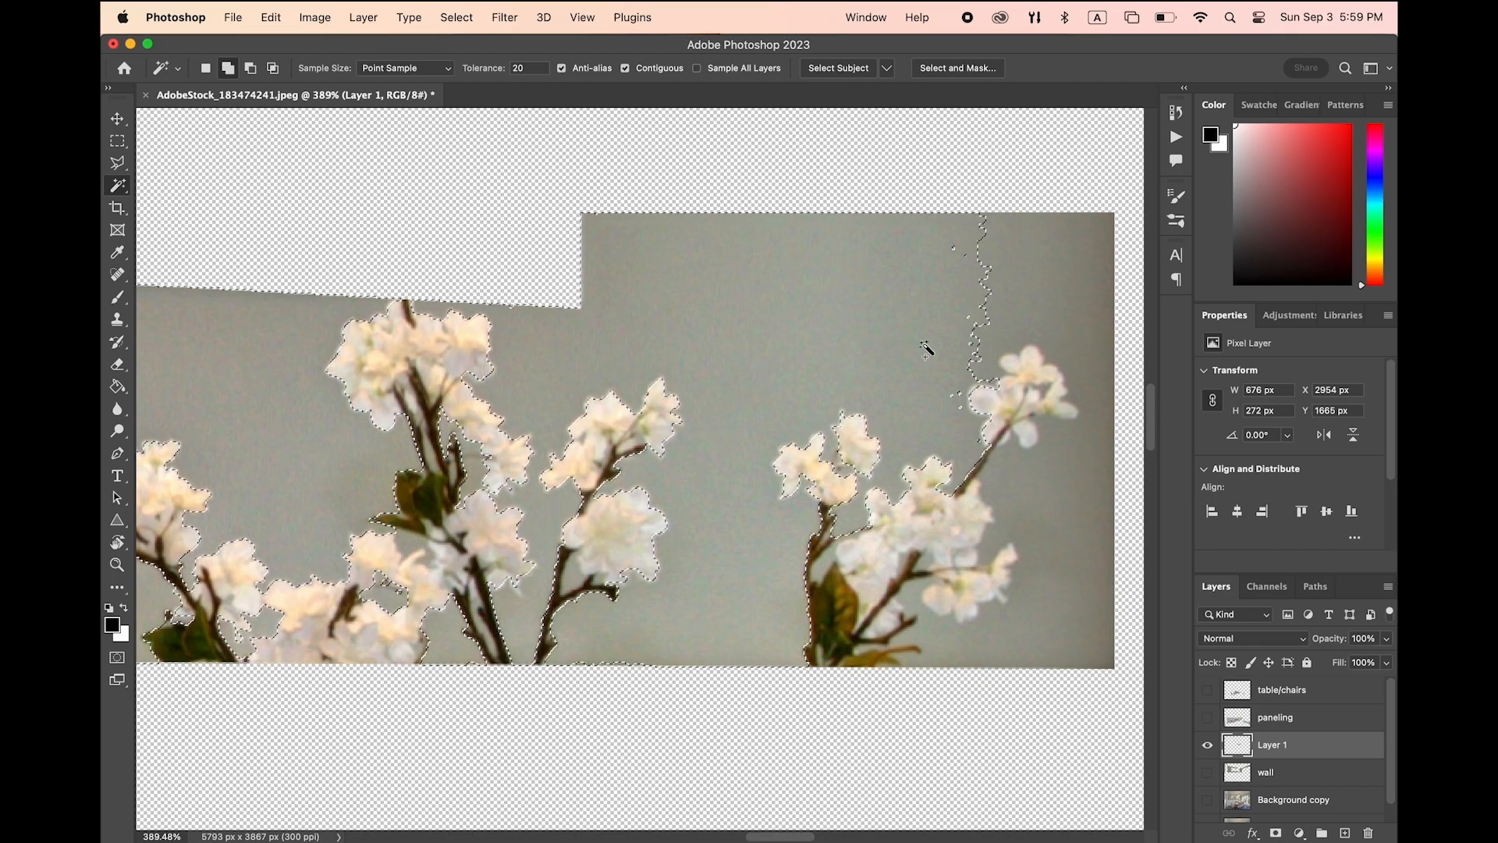
pyautogui.click(1071, 328)
pyautogui.keyDown('shift'); pyautogui.click(1104, 343); pyautogui.keyUp('shift')
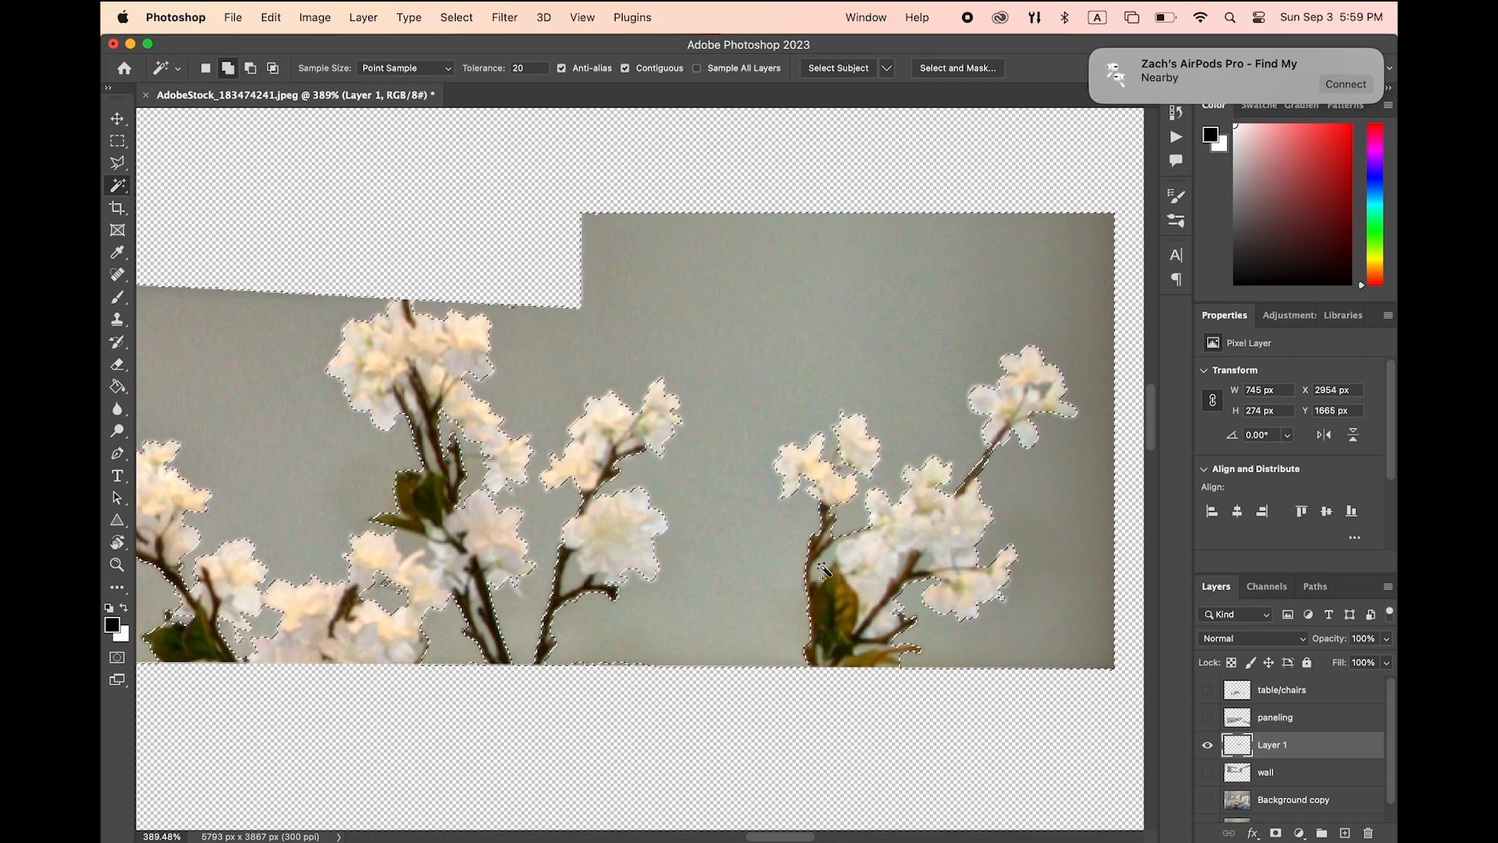
pyautogui.scroll(-5, 839, 649)
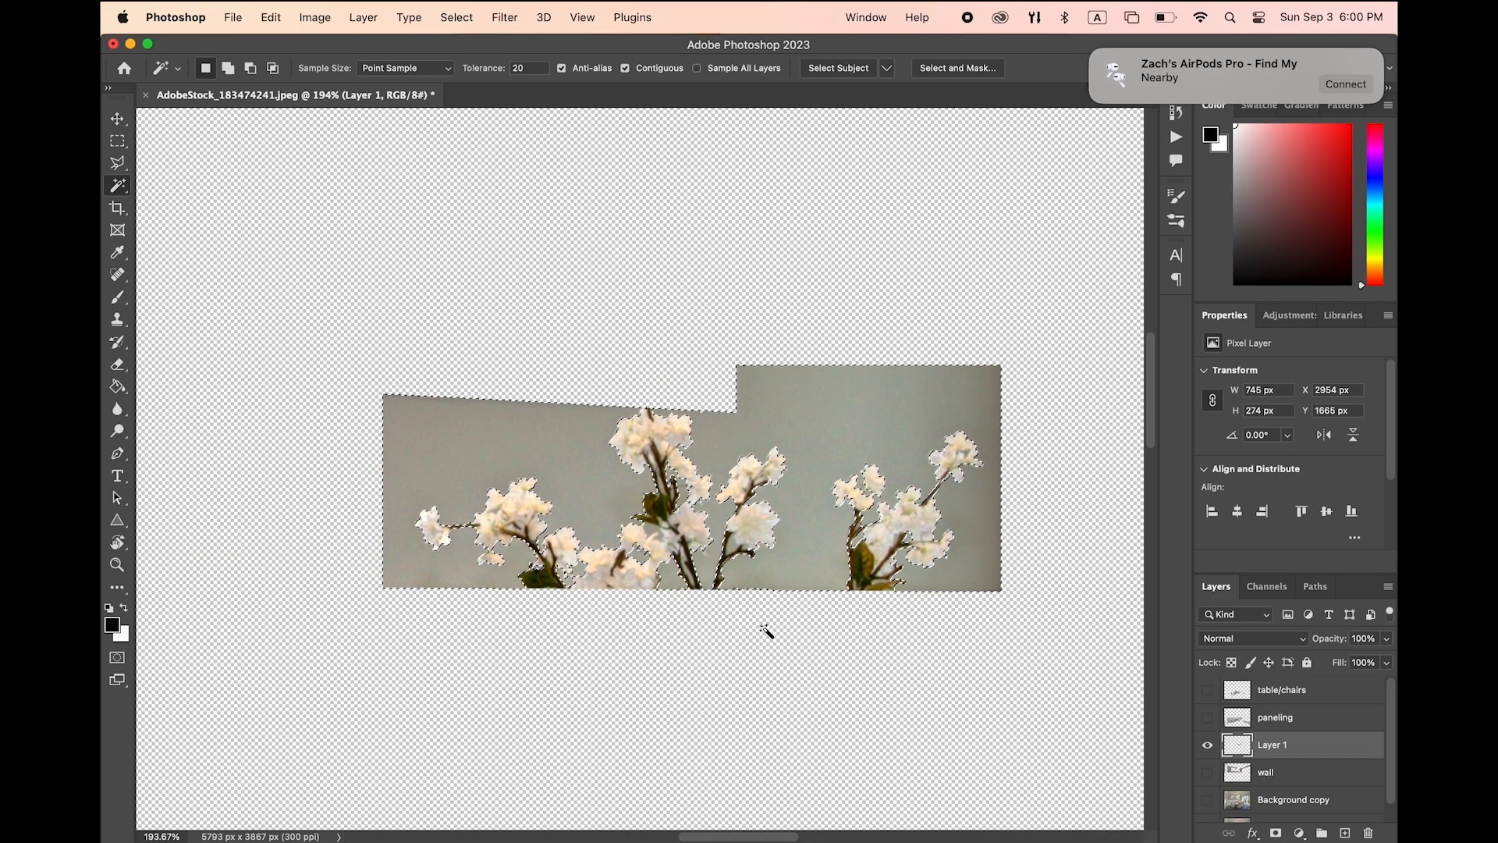
# Delete the selected wall background and leftover edge pixels around the upper flowers, and rename the layer "flower top"
pyautogui.press('Delete')
pyautogui.press('super+d')
pyautogui.press('m')
pyautogui.moveTo(802, 595); pyautogui.dragTo(664, 586)
pyautogui.press('super+d')
pyautogui.write('flower')
pyautogui.press('Return')
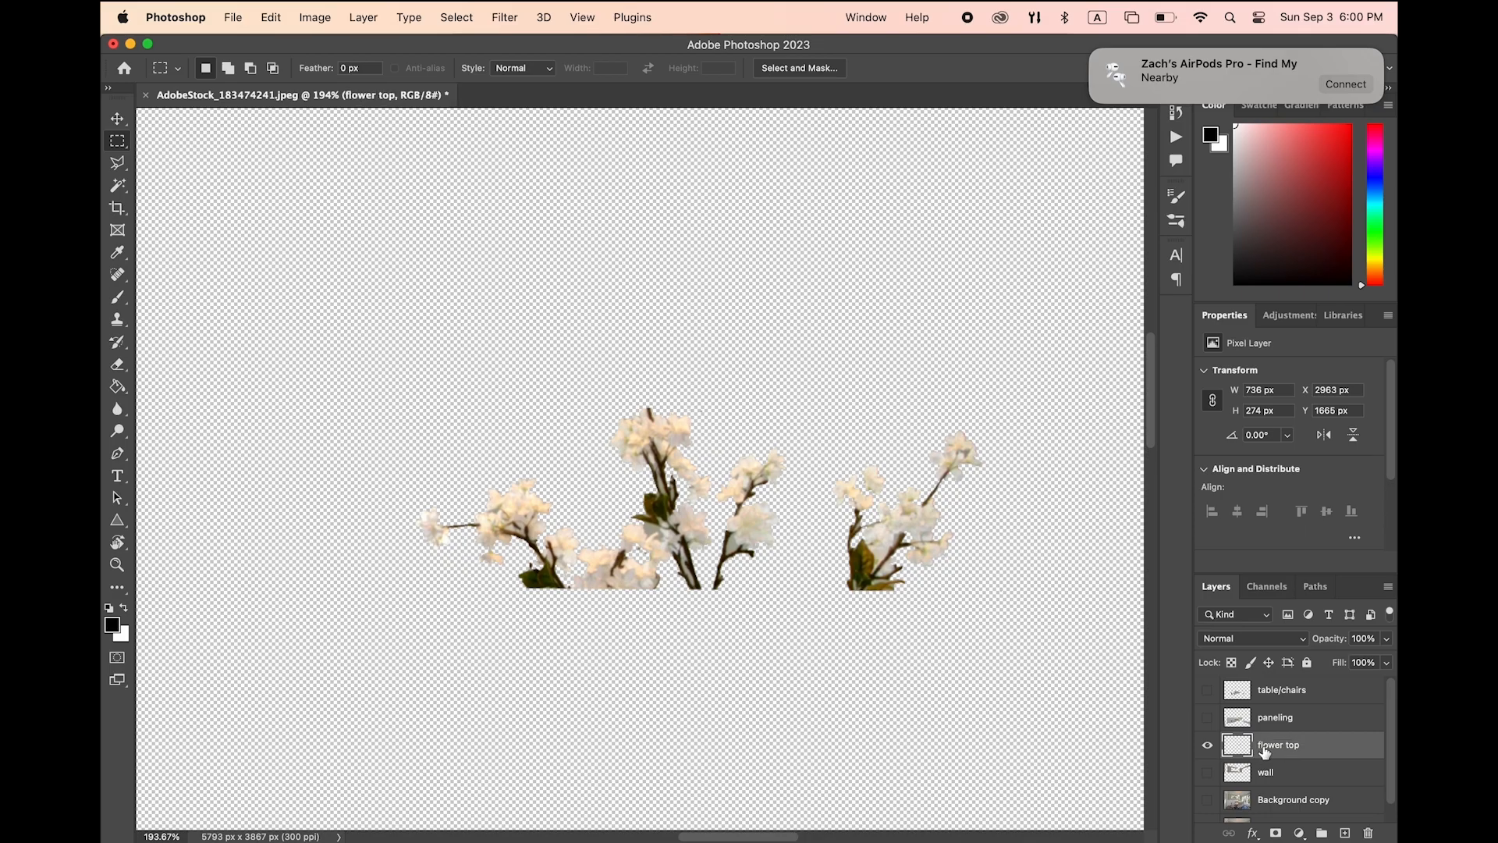
# Show the paneling layer instead of flower top and outline the vase and lower flowers with the Polygonal Lasso
pyautogui.click(1207, 745)
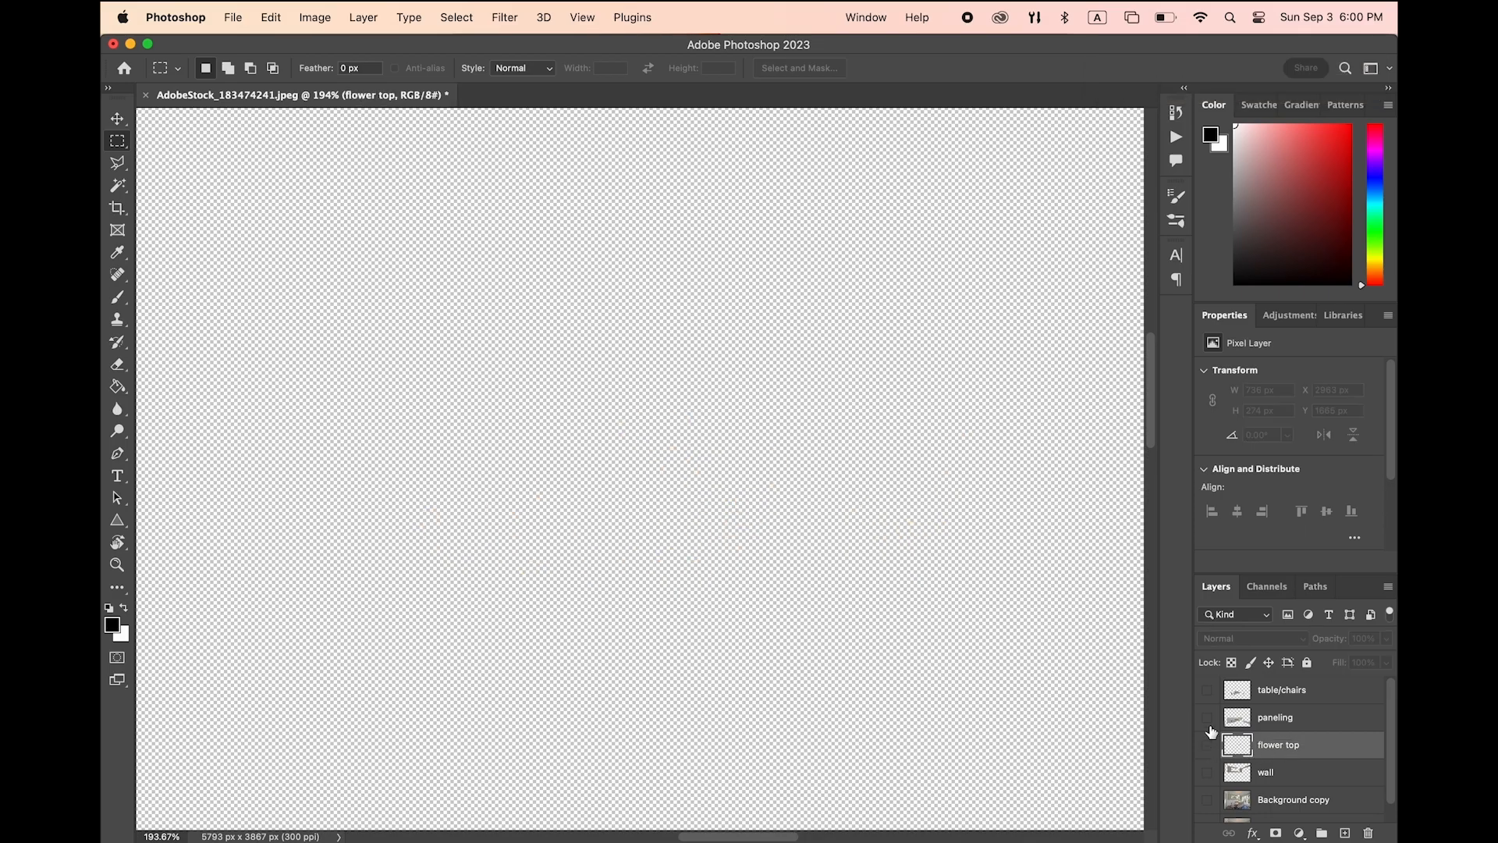
pyautogui.click(1207, 717)
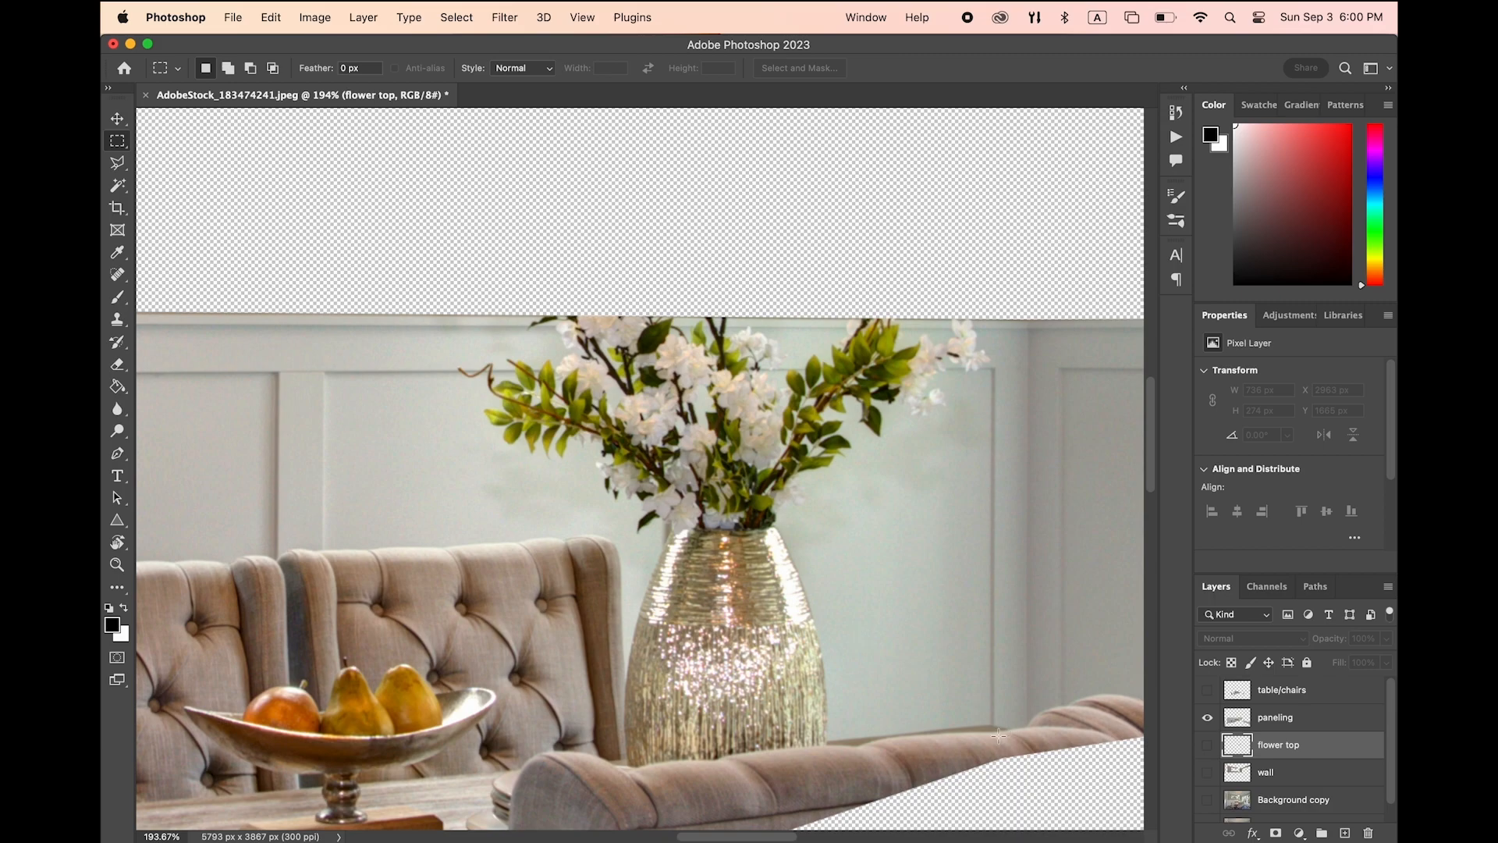
pyautogui.press('l')
pyautogui.click(626, 763)
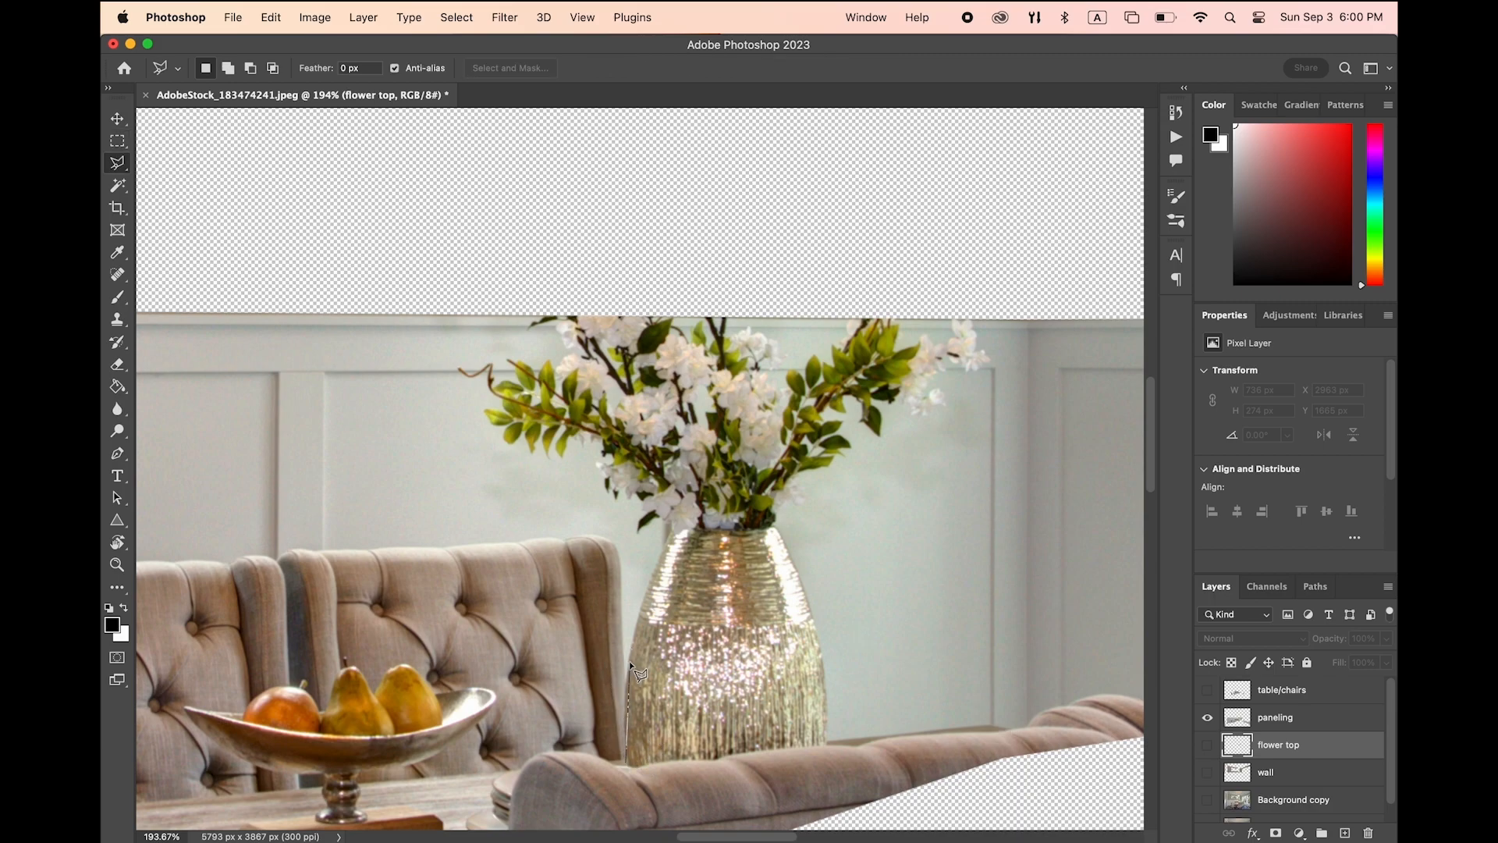
pyautogui.click(624, 542)
pyautogui.click(600, 527)
pyautogui.click(518, 513)
pyautogui.click(442, 383)
pyautogui.click(466, 293)
pyautogui.click(979, 314)
pyautogui.click(1003, 375)
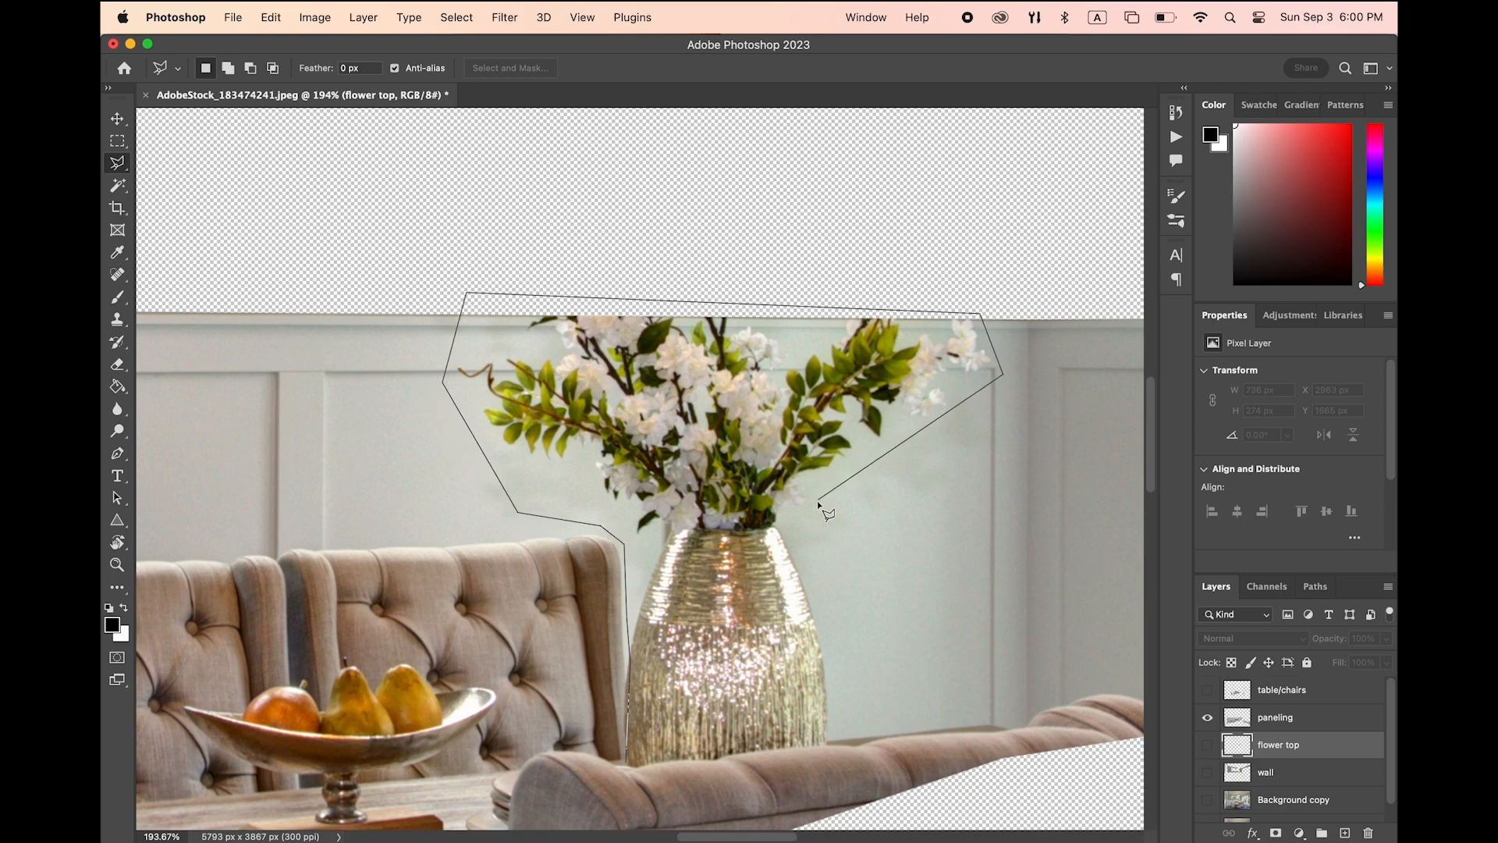
pyautogui.click(799, 524)
pyautogui.click(844, 676)
pyautogui.click(832, 740)
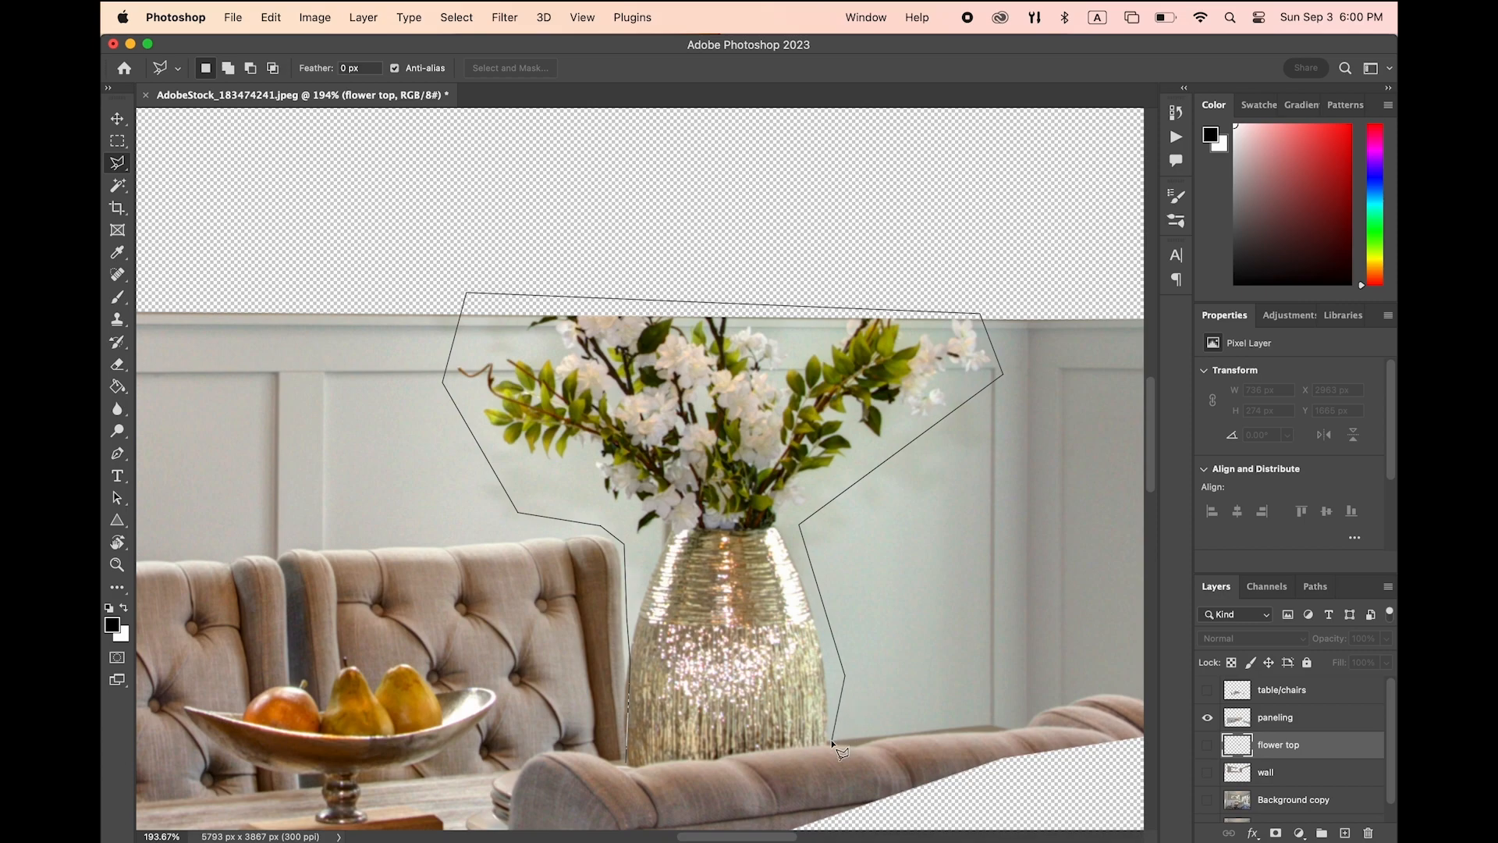
# Copy the outlined vase and flowers from the paneling layer to a new layer named "flower bottom", and hide paneling
pyautogui.click(1289, 722)
pyautogui.press('super+d')
pyautogui.press('super+shift+d')
pyautogui.rightClick(760, 587)
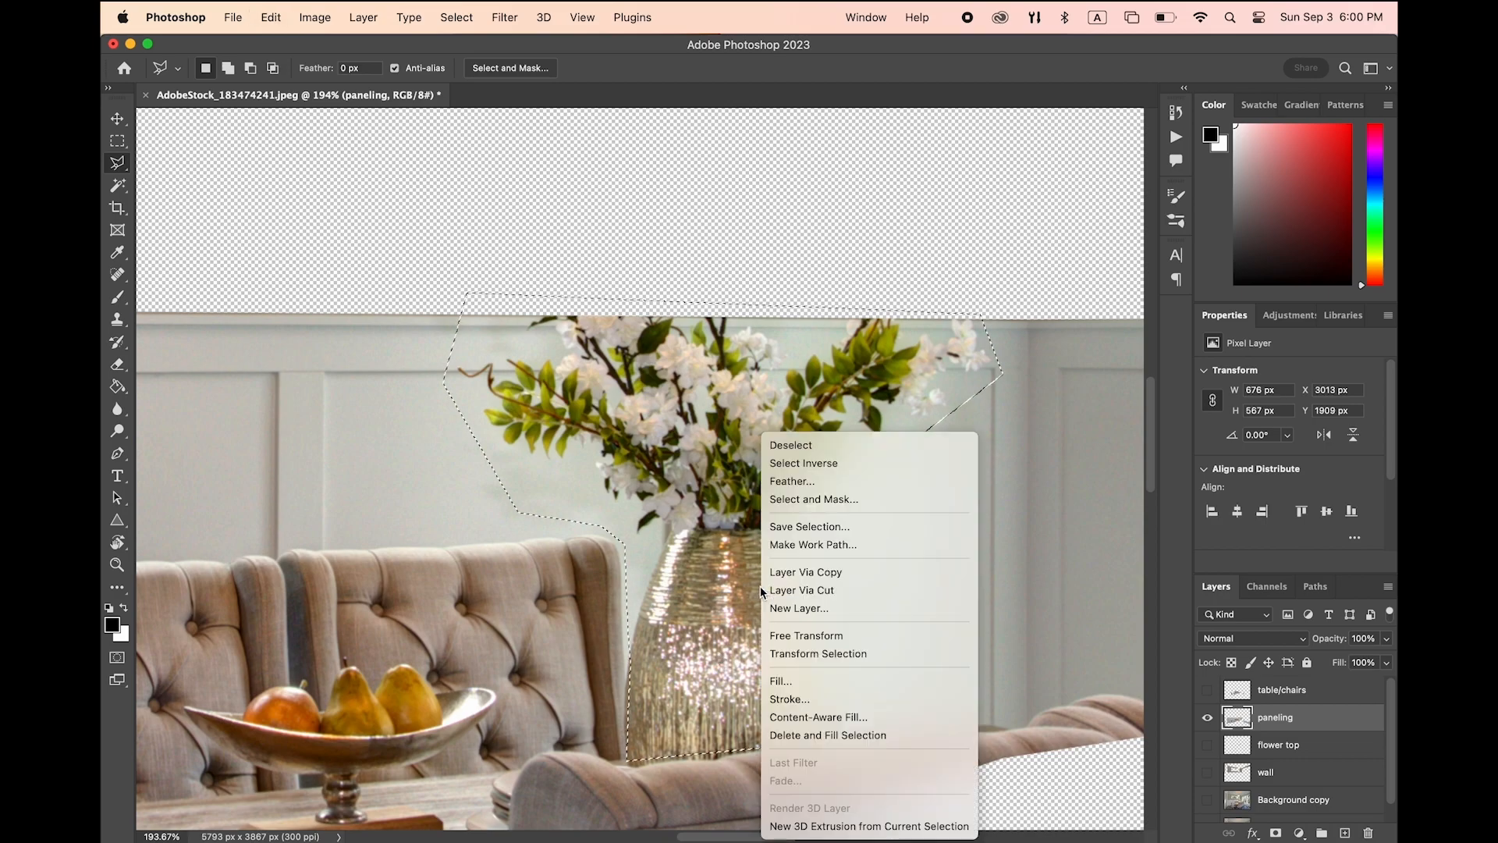
pyautogui.click(803, 576)
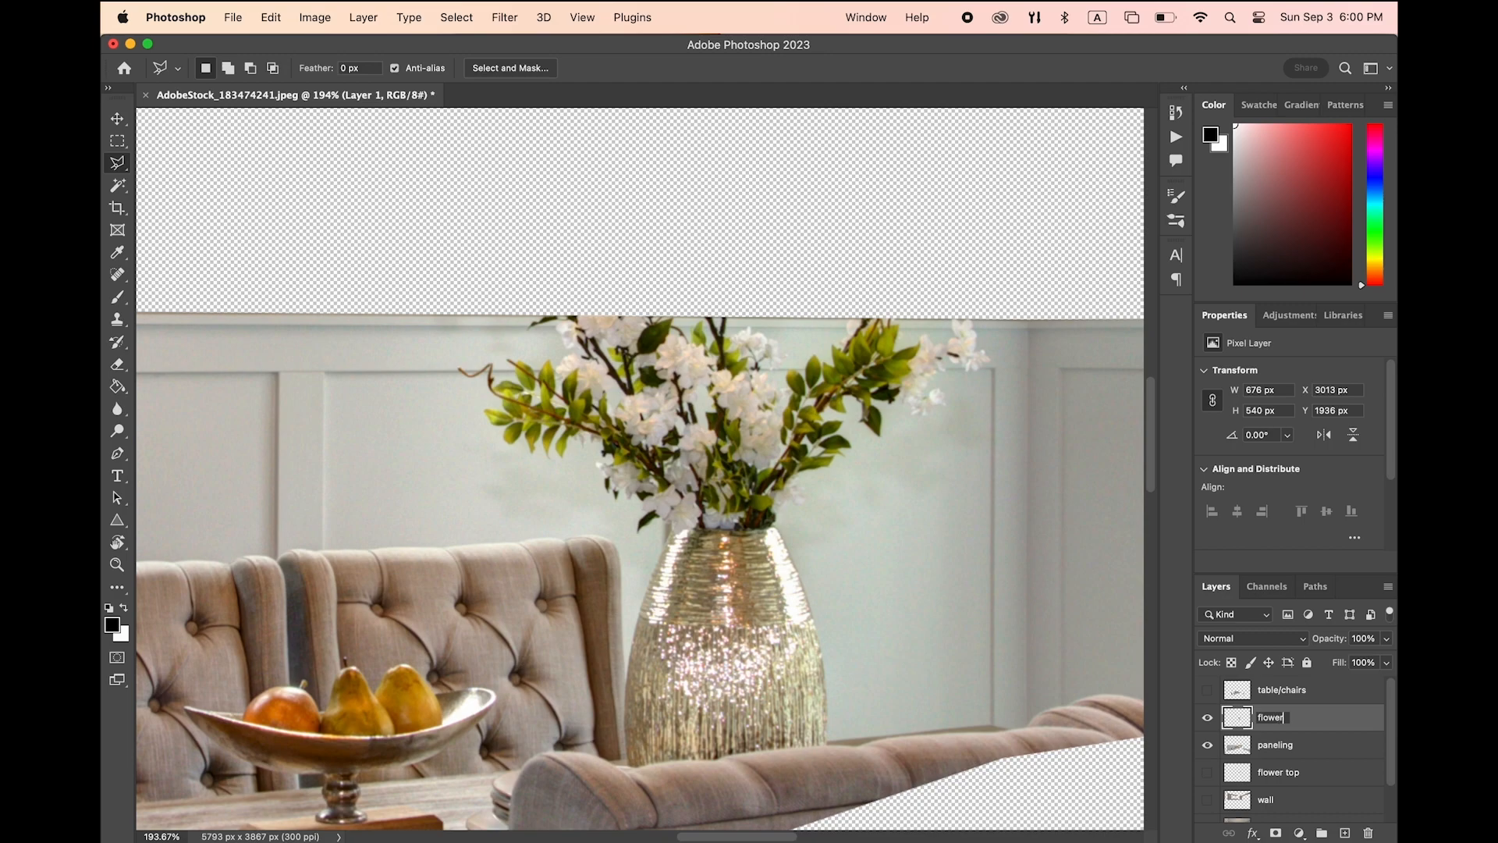
pyautogui.write('om')
pyautogui.press('Return')
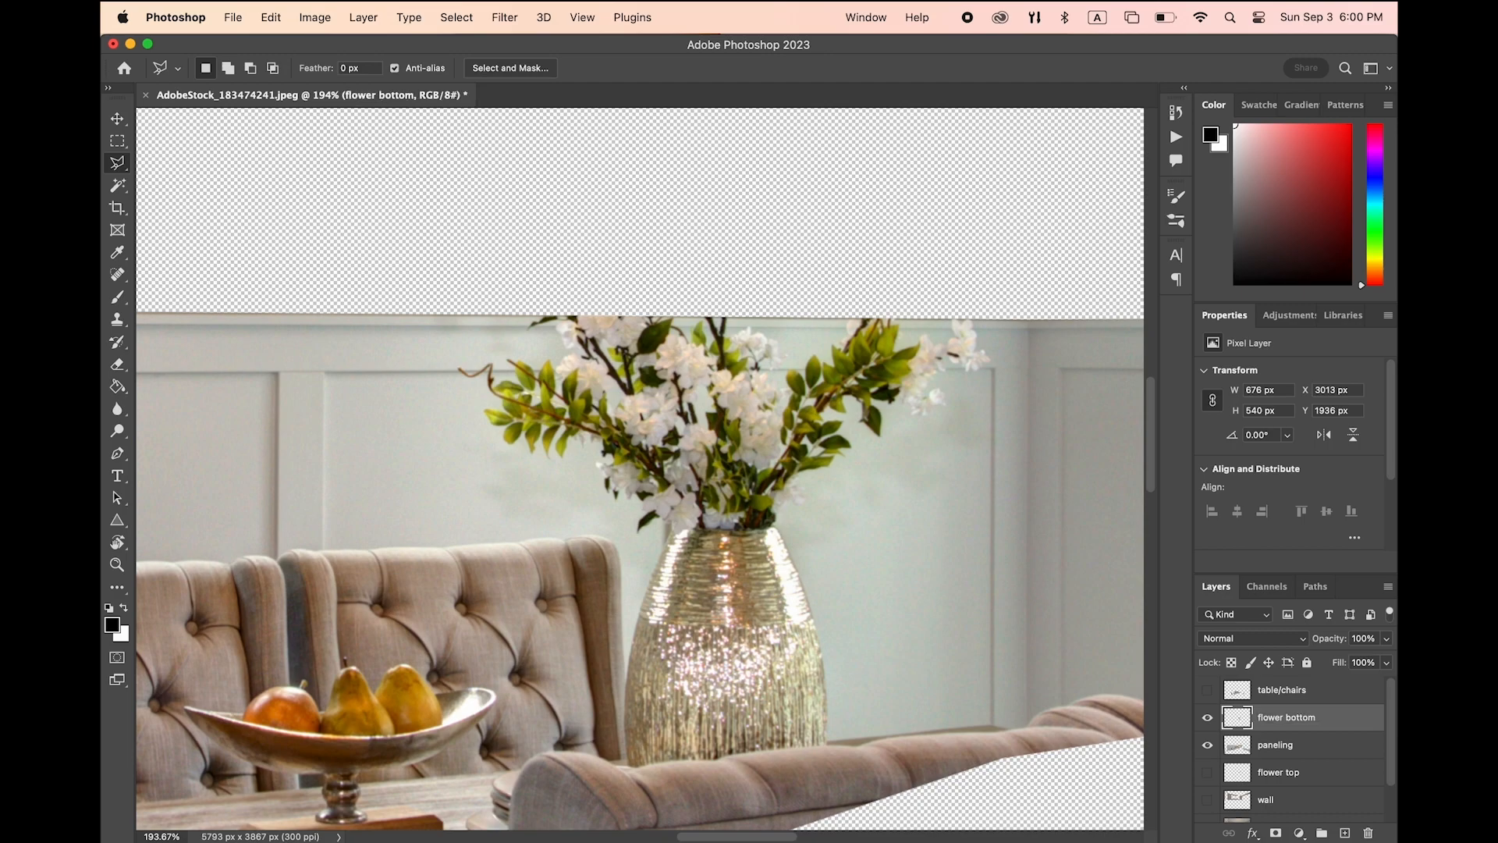
pyautogui.click(1207, 744)
# Try selecting the background left of and above the lower flowers with the Magic Wand at tolerance 20
pyautogui.scroll(1, 695, 626)
pyautogui.scroll(3, 641, 470)
pyautogui.press('w')
pyautogui.click(445, 477)
pyautogui.keyDown('shift'); pyautogui.click(394, 268); pyautogui.keyUp('shift')
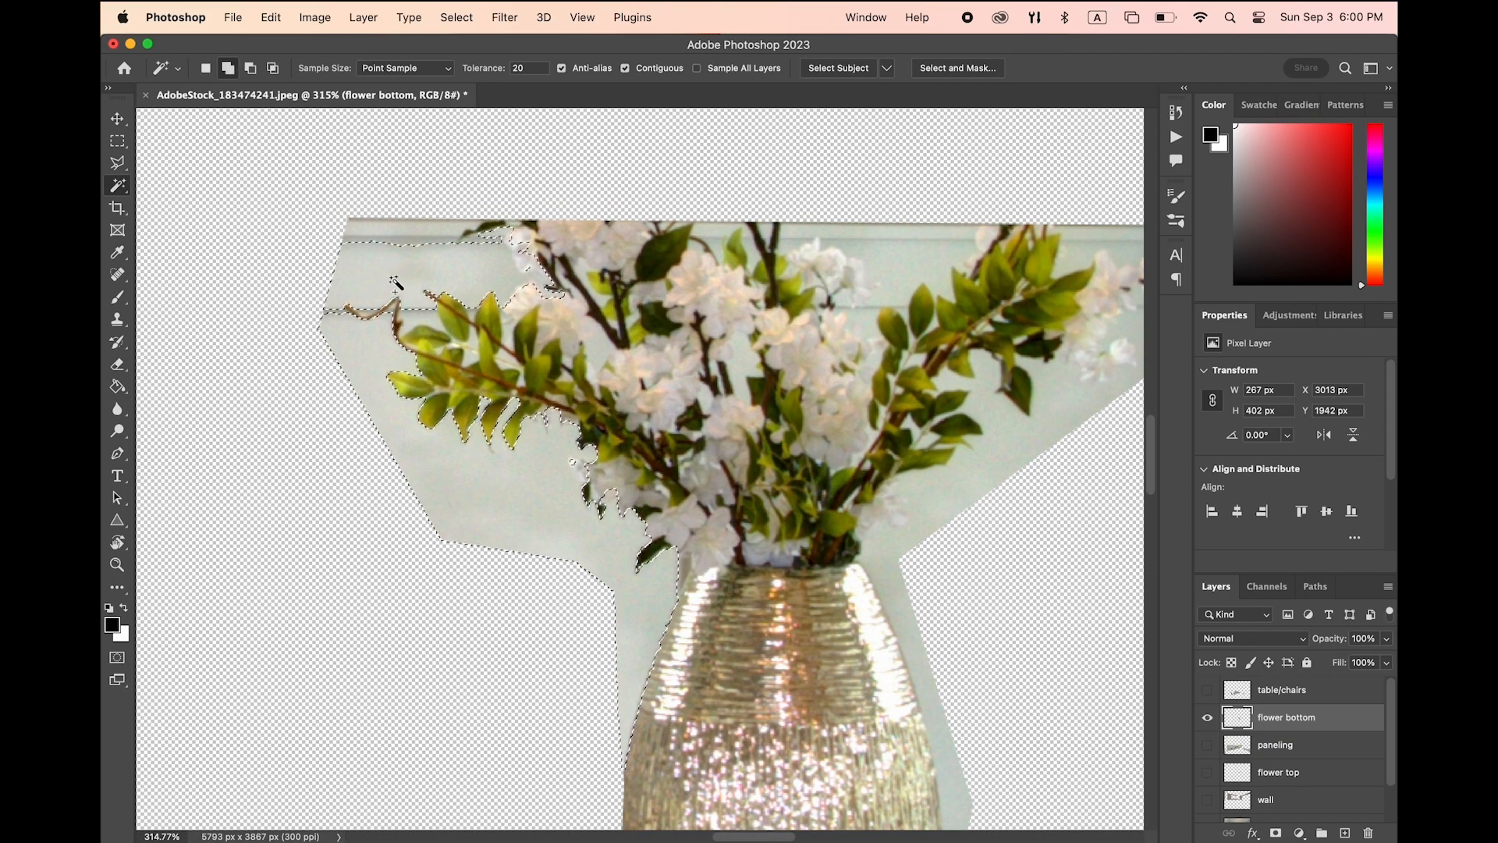
pyautogui.keyDown('shift'); pyautogui.click(894, 243); pyautogui.keyUp('shift')
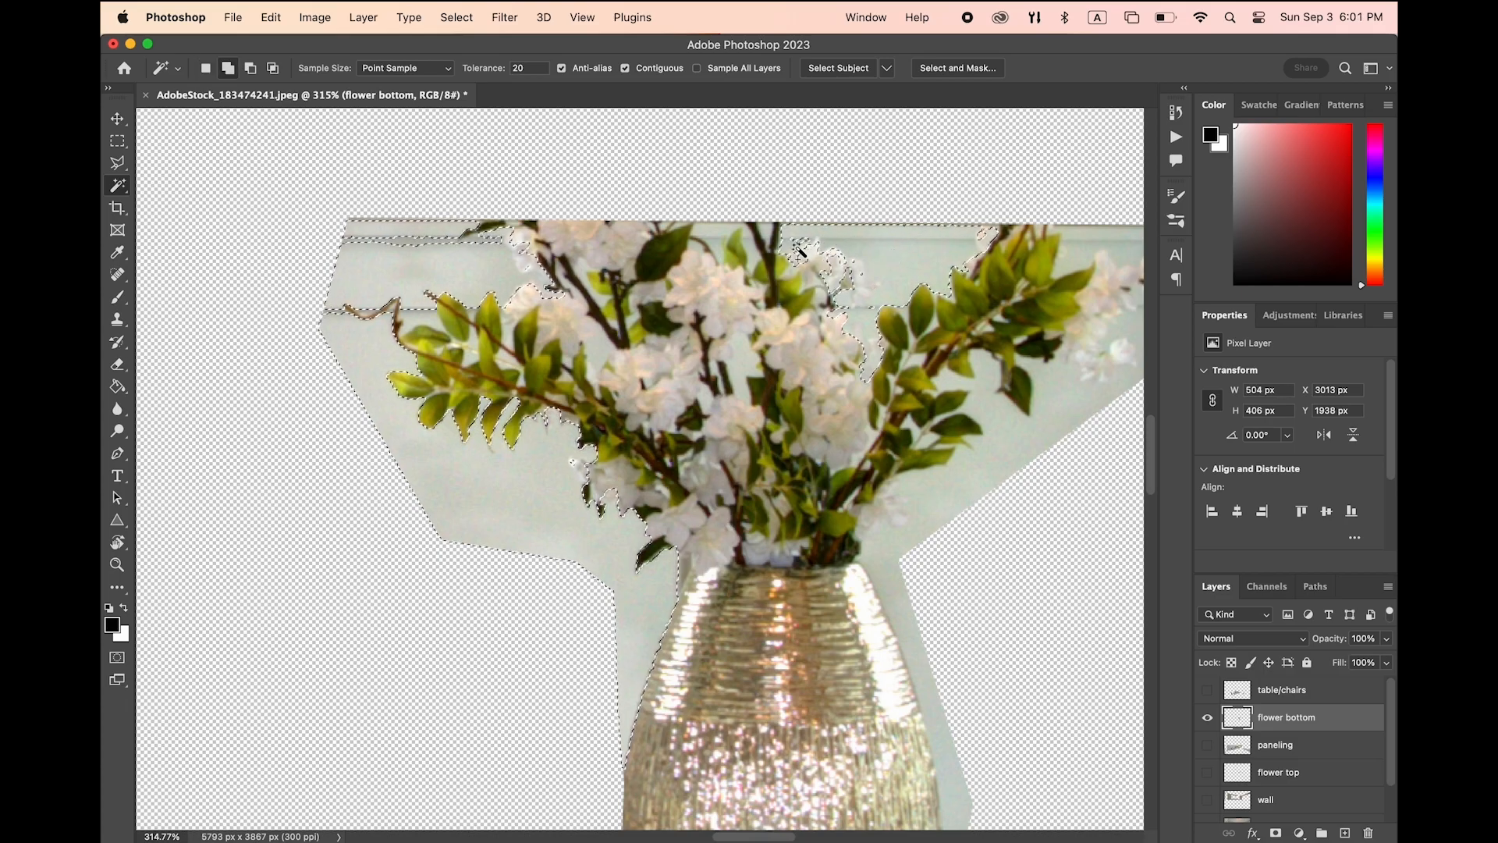
pyautogui.keyDown('shift'); pyautogui.click(719, 231); pyautogui.keyUp('shift')
pyautogui.keyDown('shift'); pyautogui.click(754, 252); pyautogui.keyUp('shift')
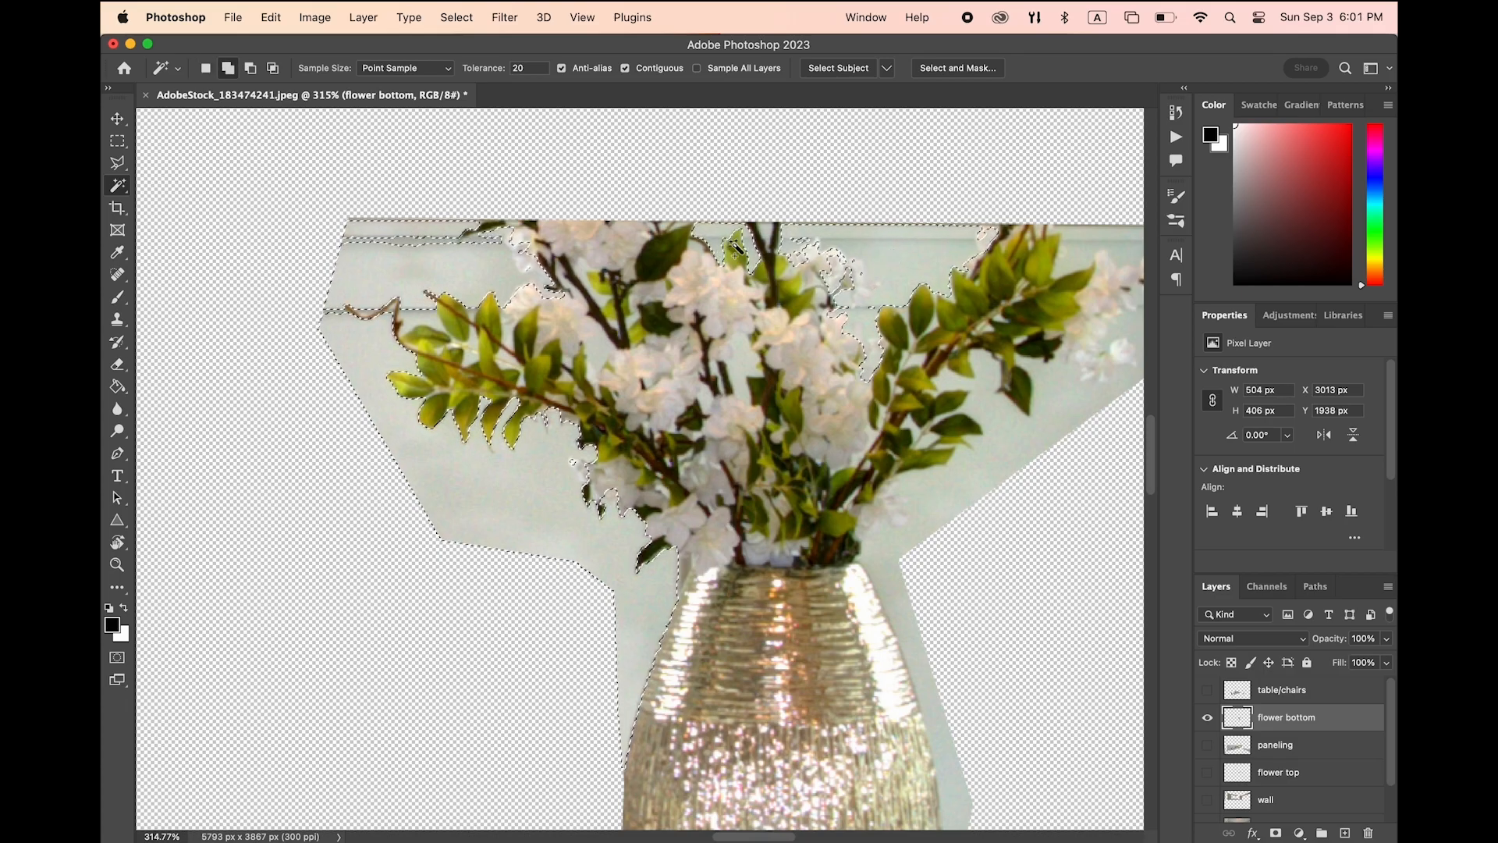
pyautogui.moveTo(1097, 248); pyautogui.dragTo(793, 316)
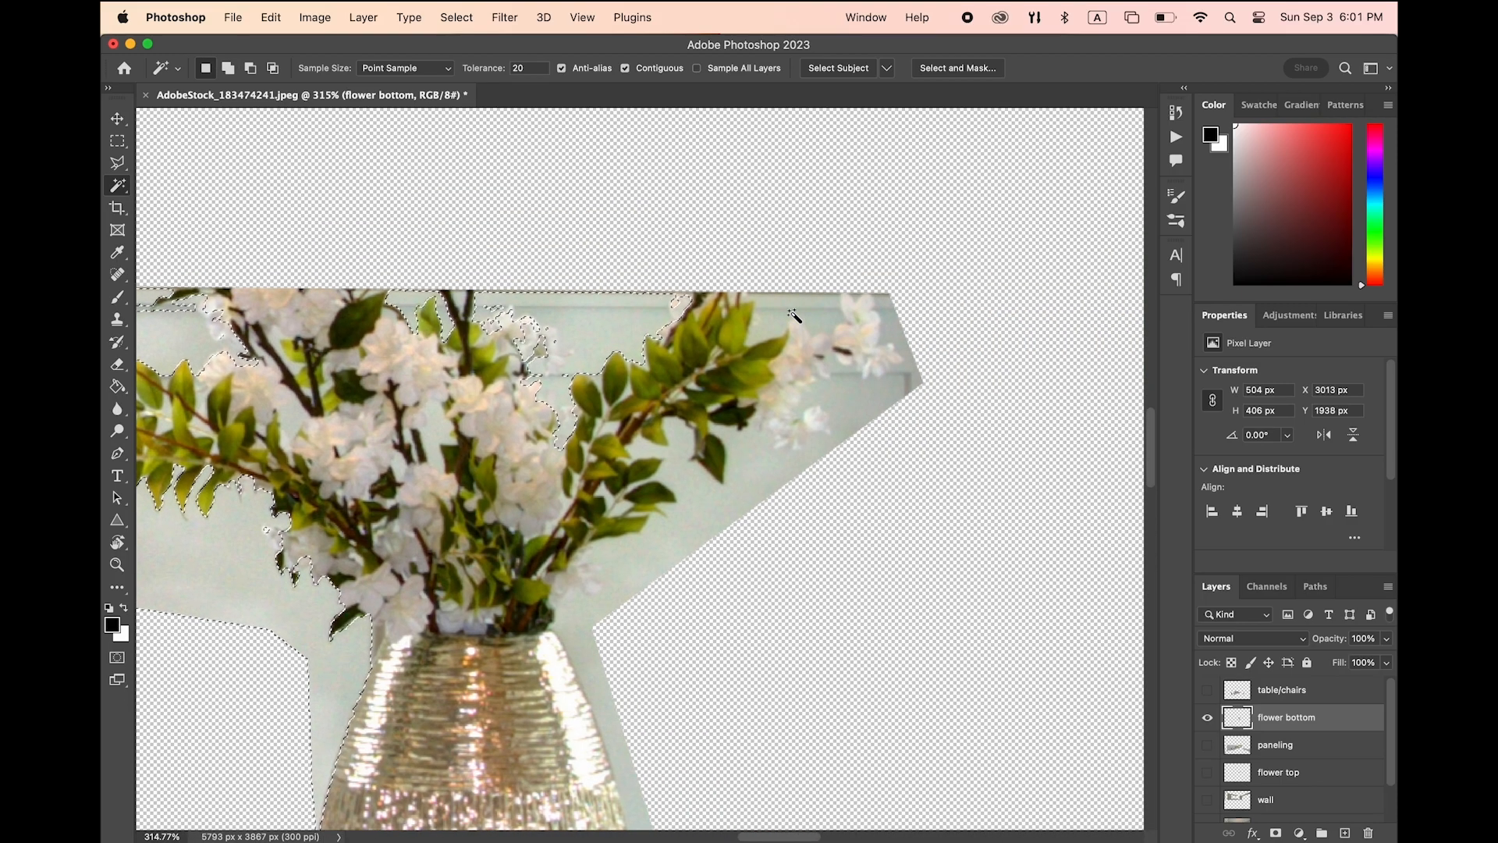
pyautogui.press('super+z')
pyautogui.press('super+z')
# Try selecting the background right of the vase and between the stems with the Magic Wand tolerance at 10
pyautogui.doubleClick(519, 68)
pyautogui.write('10')
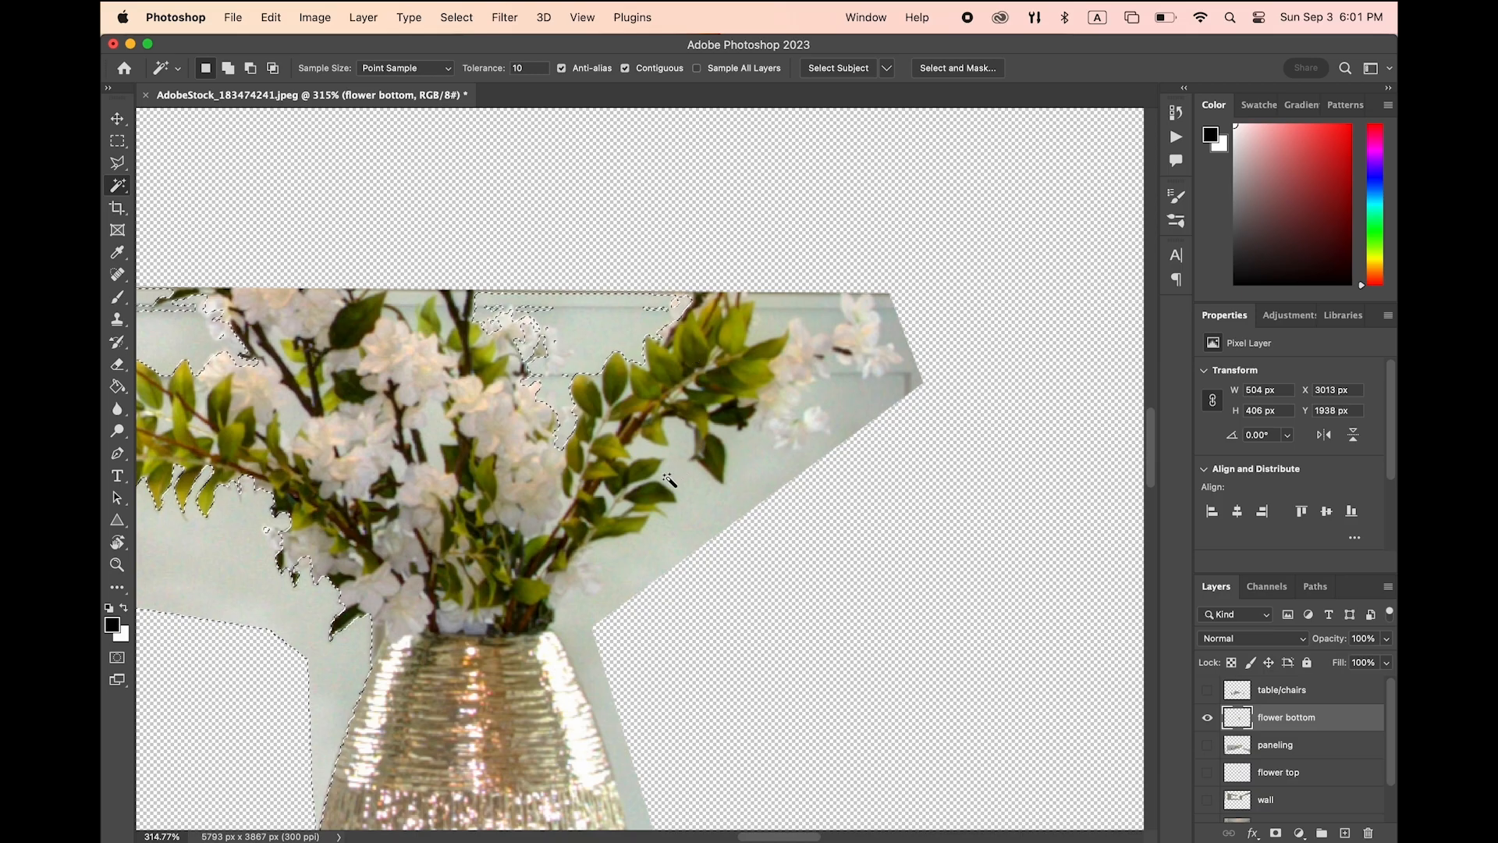
pyautogui.click(613, 600)
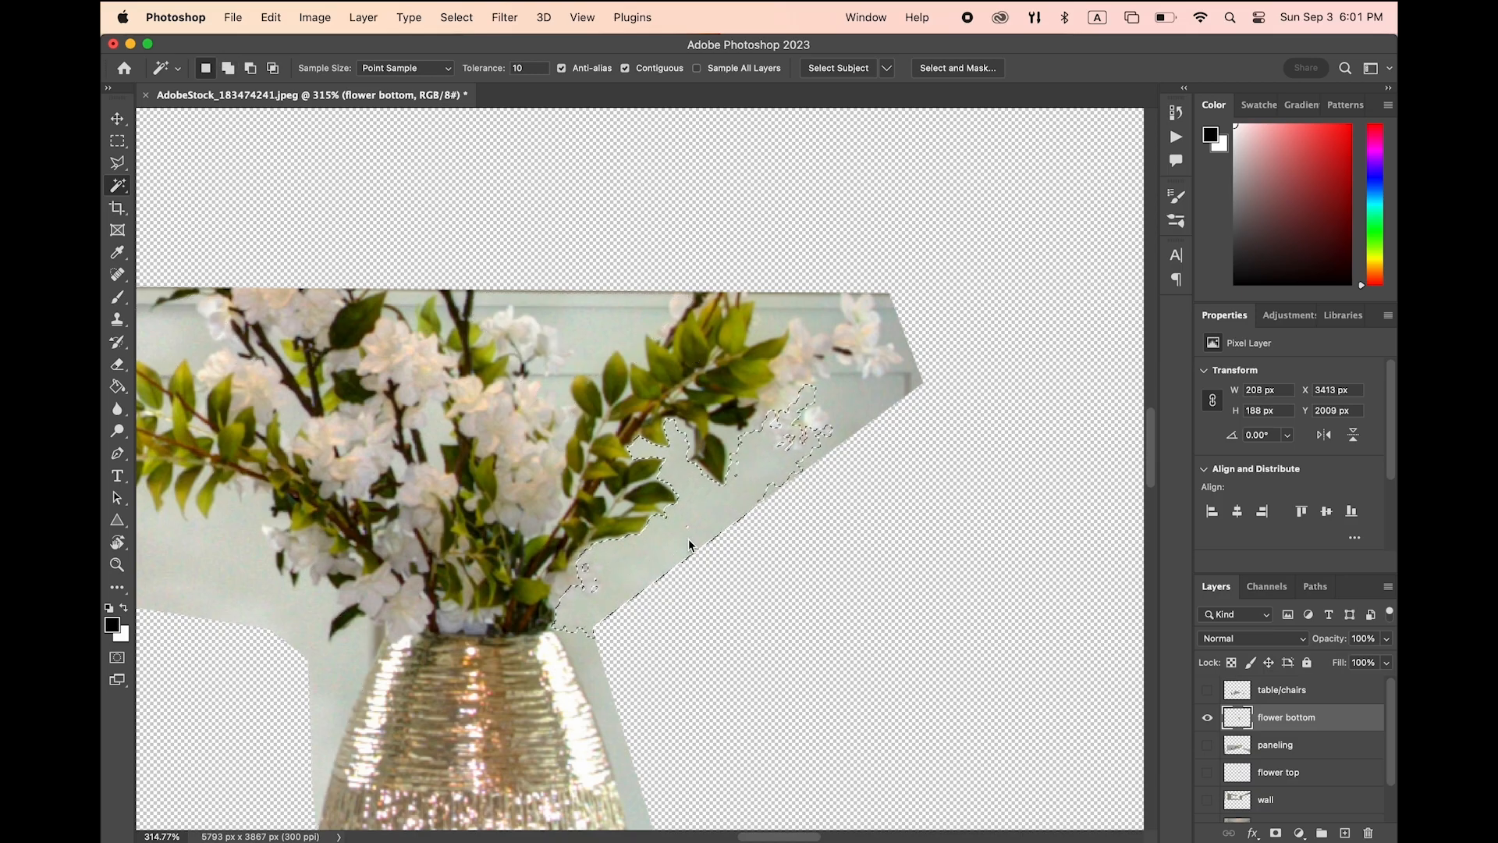
pyautogui.keyDown('shift'); pyautogui.click(577, 654); pyautogui.keyUp('shift')
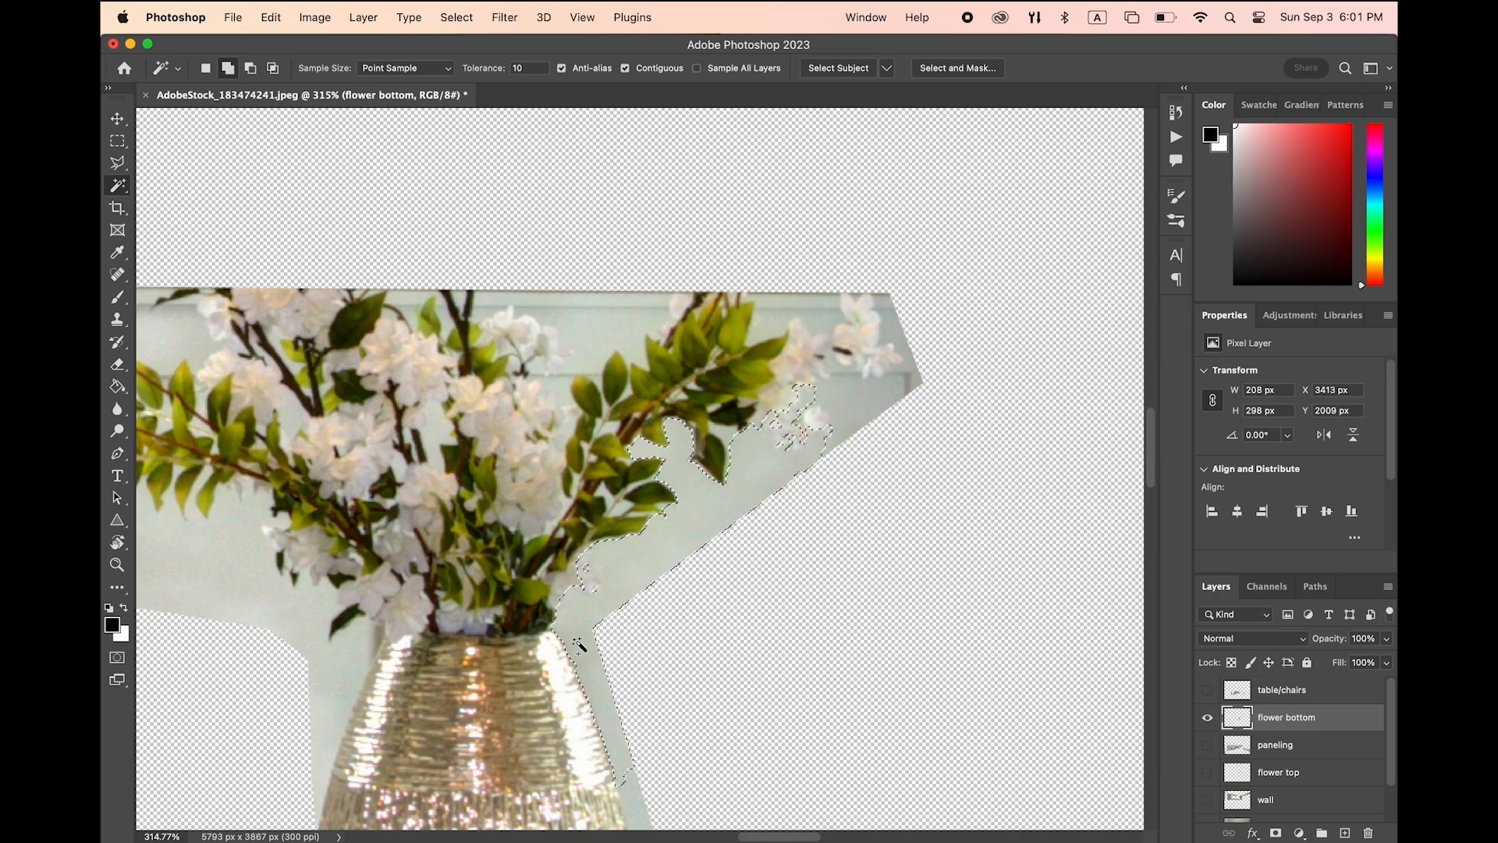
pyautogui.keyDown('shift'); pyautogui.click(597, 598); pyautogui.keyUp('shift')
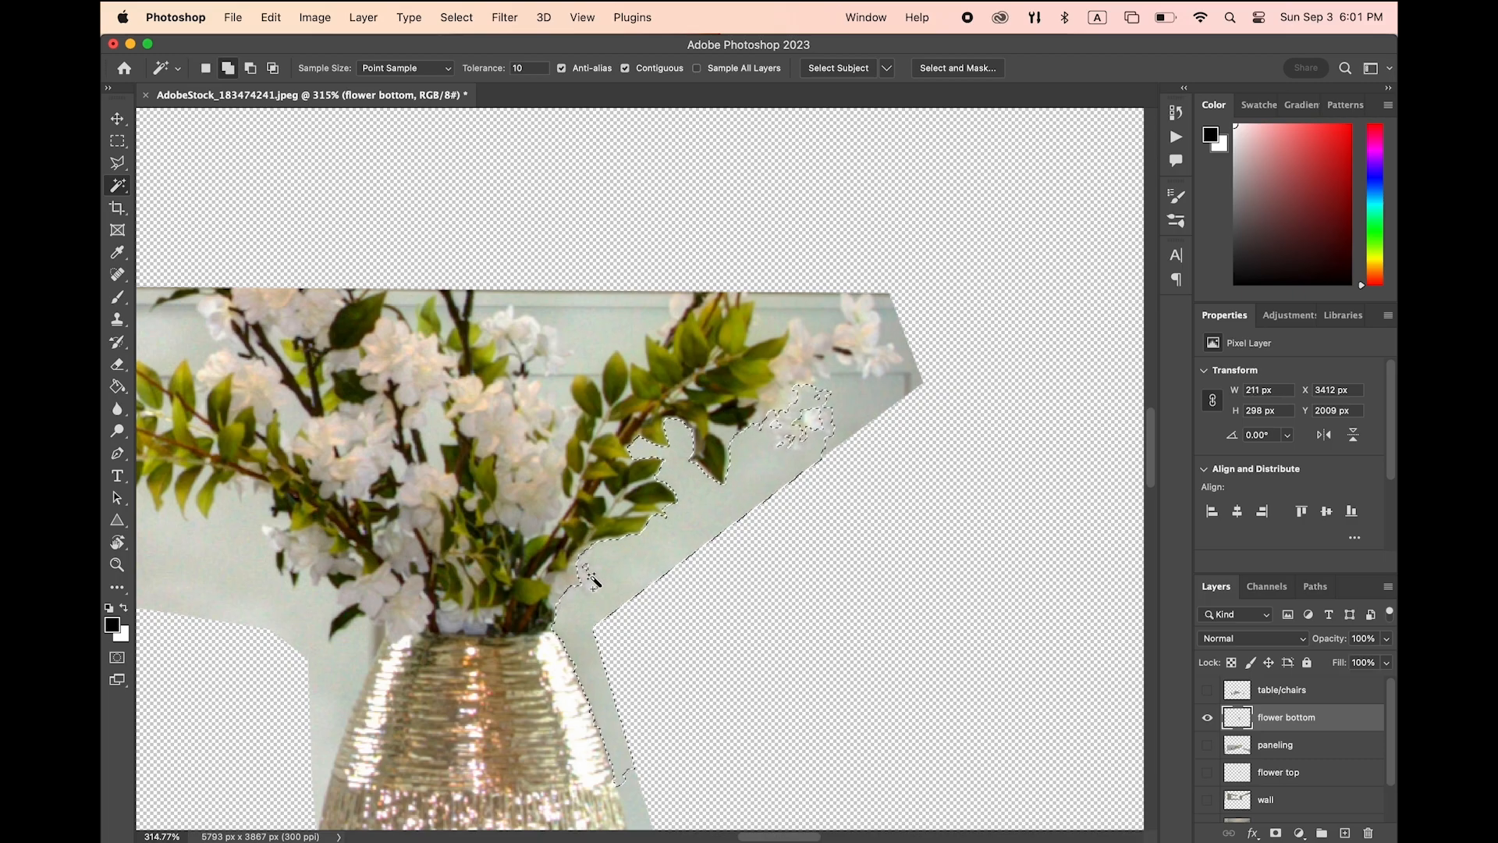
pyautogui.scroll(-5, 596, 588)
pyautogui.scroll(-2, 601, 583)
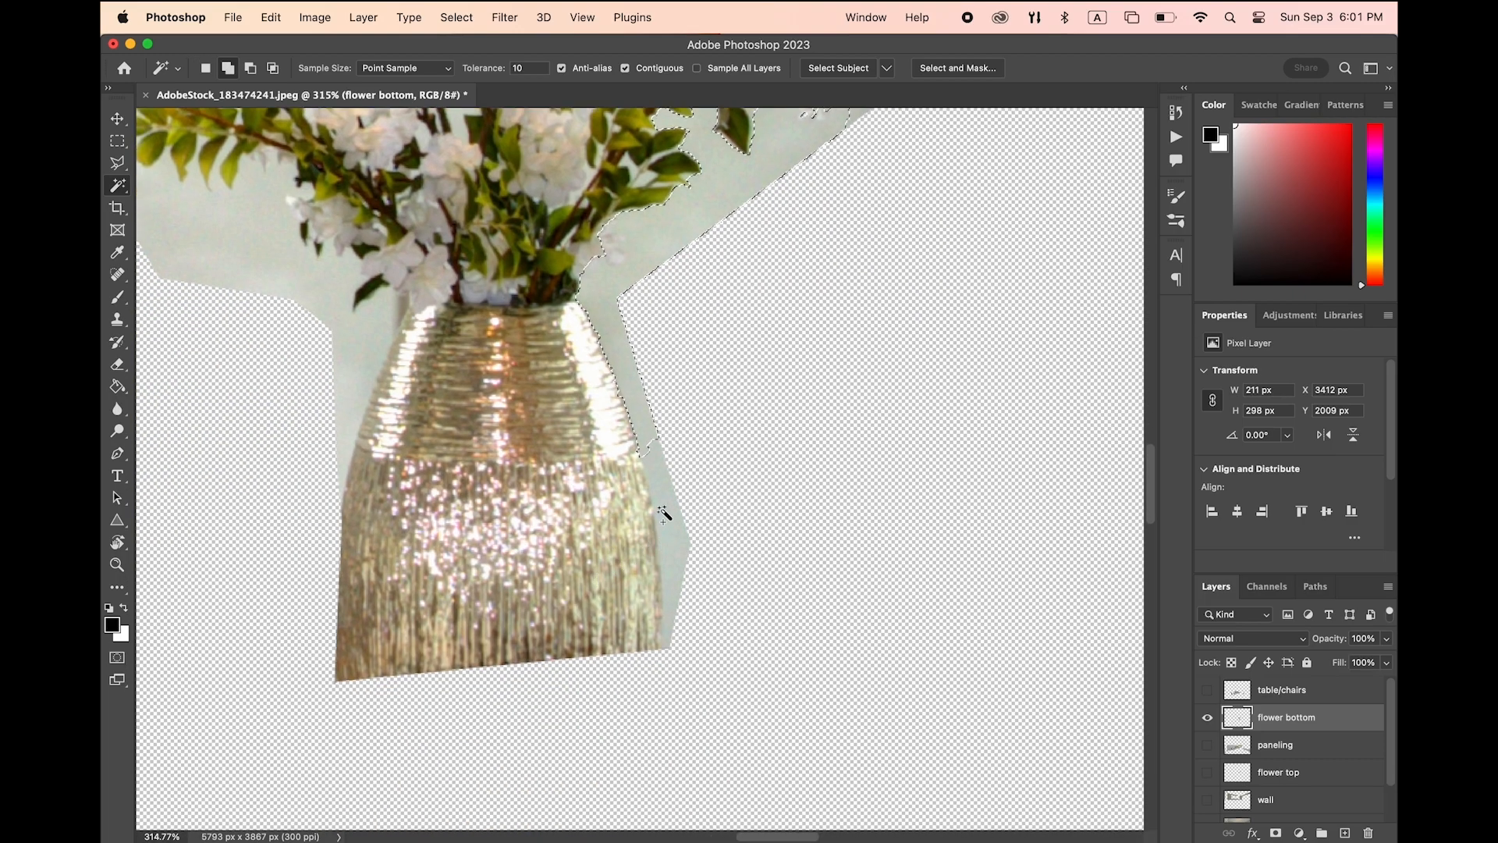
pyautogui.keyDown('shift'); pyautogui.click(655, 484); pyautogui.keyUp('shift')
pyautogui.scroll(7, 666, 587)
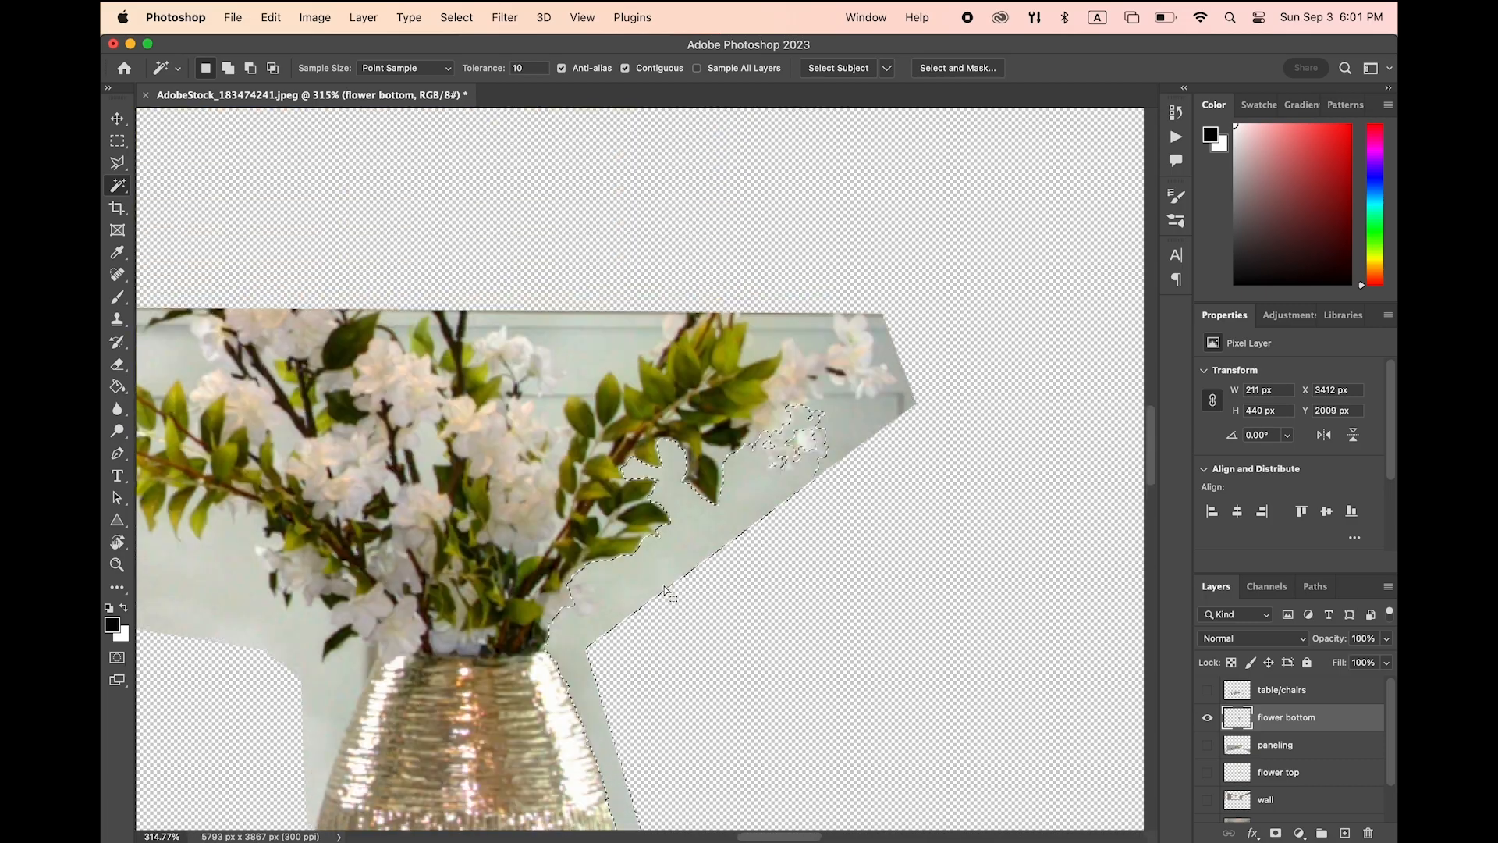
pyautogui.keyDown('shift'); pyautogui.click(876, 439); pyautogui.keyUp('shift')
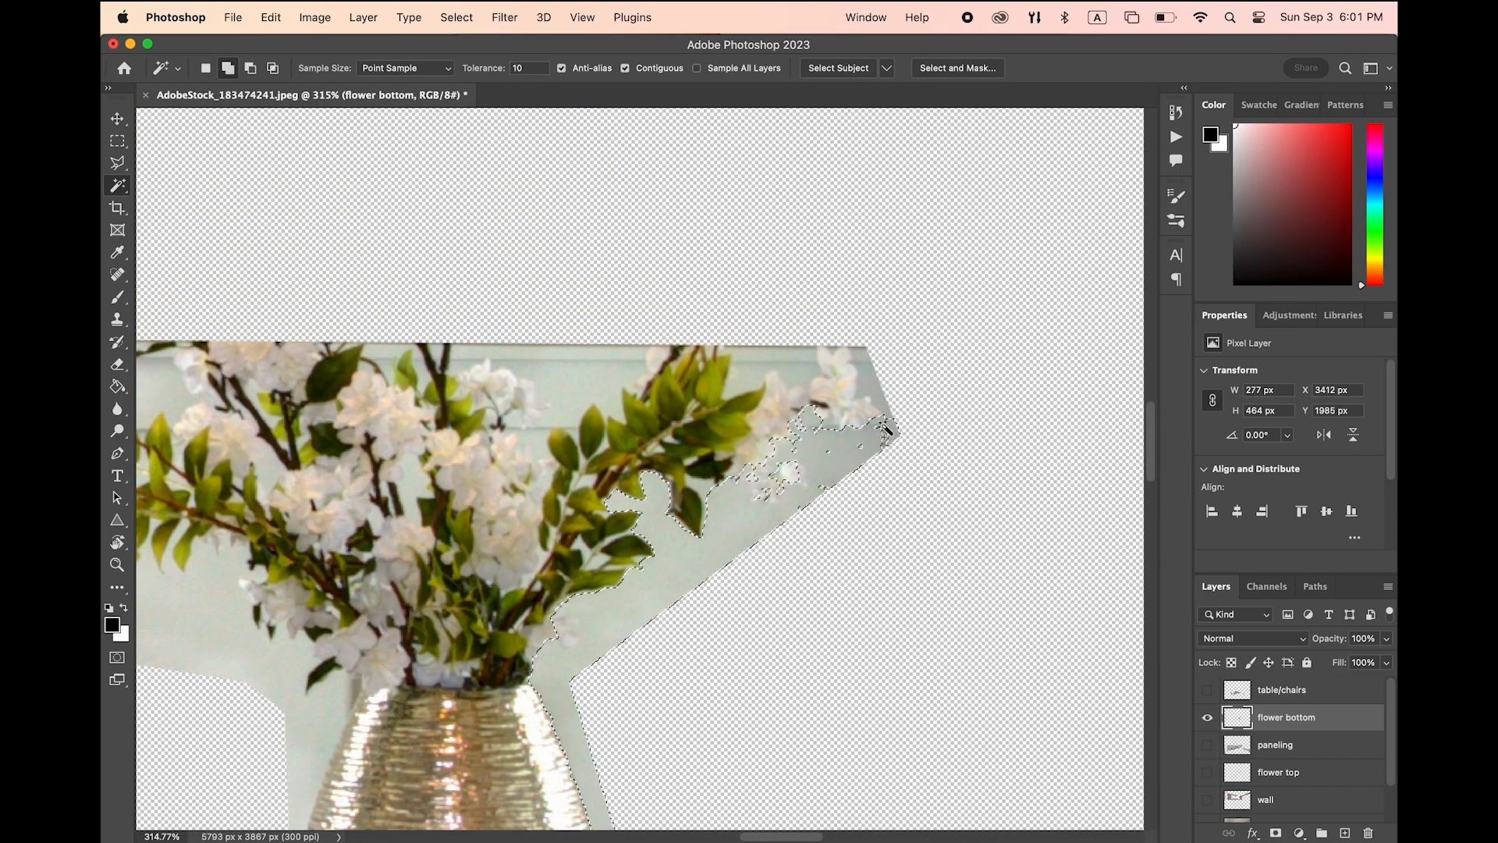
pyautogui.keyDown('shift'); pyautogui.click(794, 359); pyautogui.keyUp('shift')
pyautogui.keyDown('shift'); pyautogui.click(569, 375); pyautogui.keyUp('shift')
# Set the Magic Wand tolerance to 20 and reselect the background left, above and right of the lower flowers
pyautogui.click(518, 68)
pyautogui.write('20')
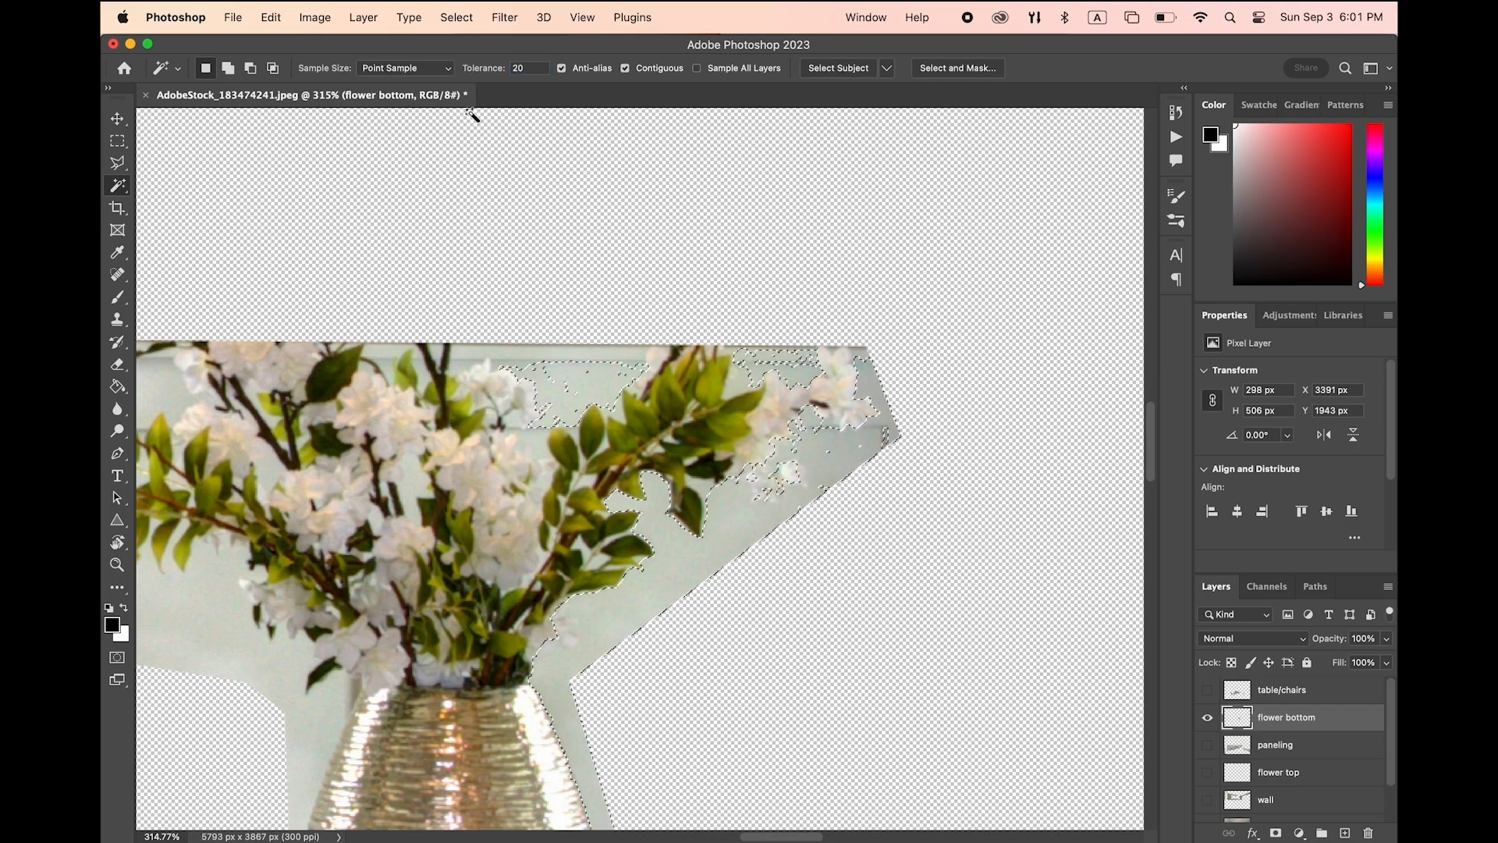
pyautogui.hscroll(-6, 538, 361)
pyautogui.click(538, 361)
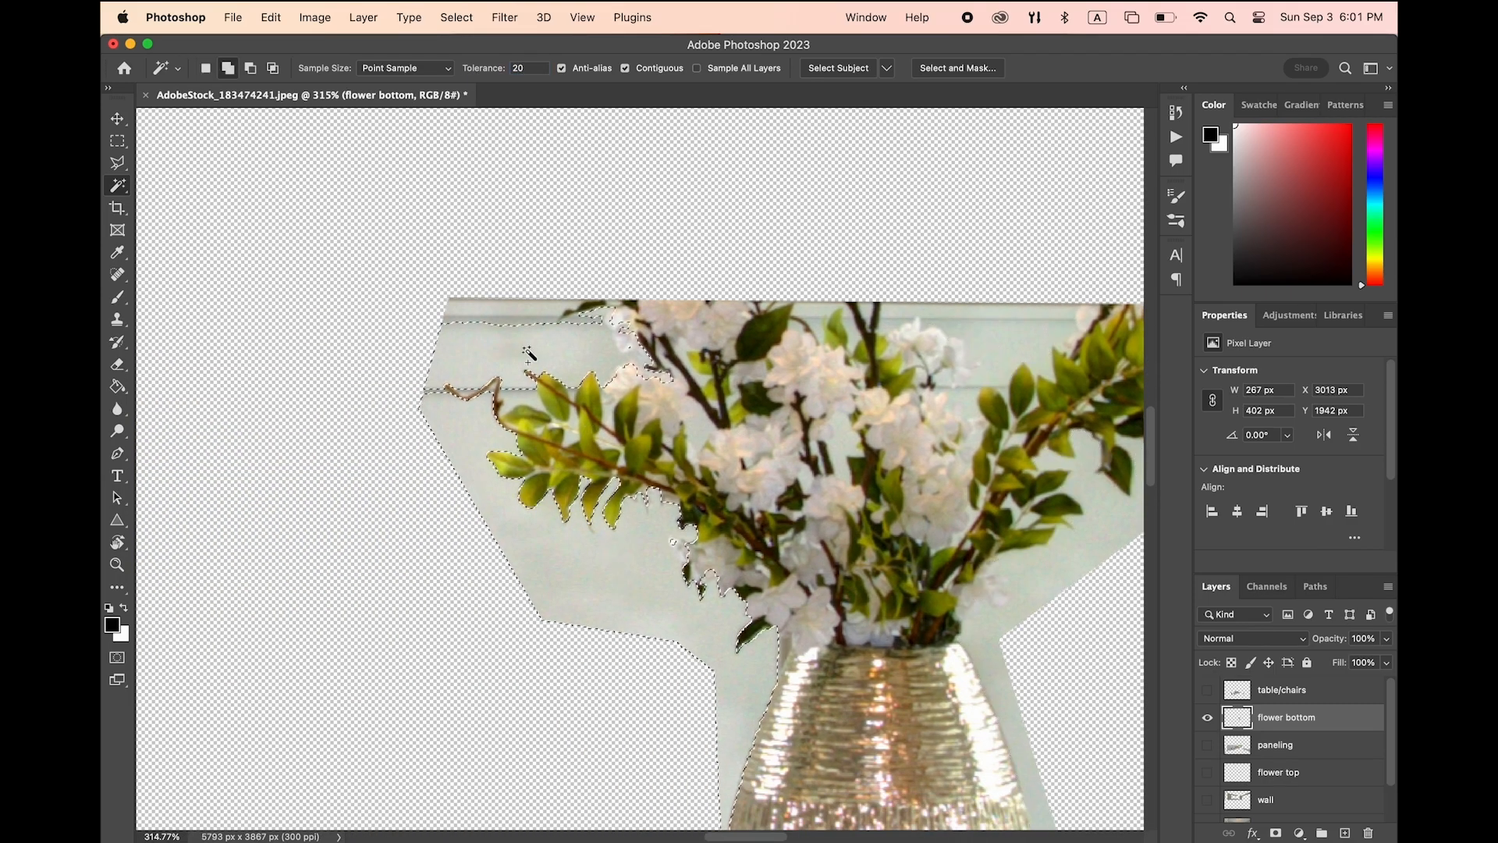
pyautogui.keyDown('shift'); pyautogui.click(657, 343); pyautogui.keyUp('shift')
pyautogui.hscroll(6, 657, 343)
pyautogui.keyDown('shift'); pyautogui.click(597, 323); pyautogui.keyUp('shift')
pyautogui.keyDown('shift'); pyautogui.click(415, 326); pyautogui.keyUp('shift')
pyautogui.keyDown('shift'); pyautogui.click(828, 337); pyautogui.keyUp('shift')
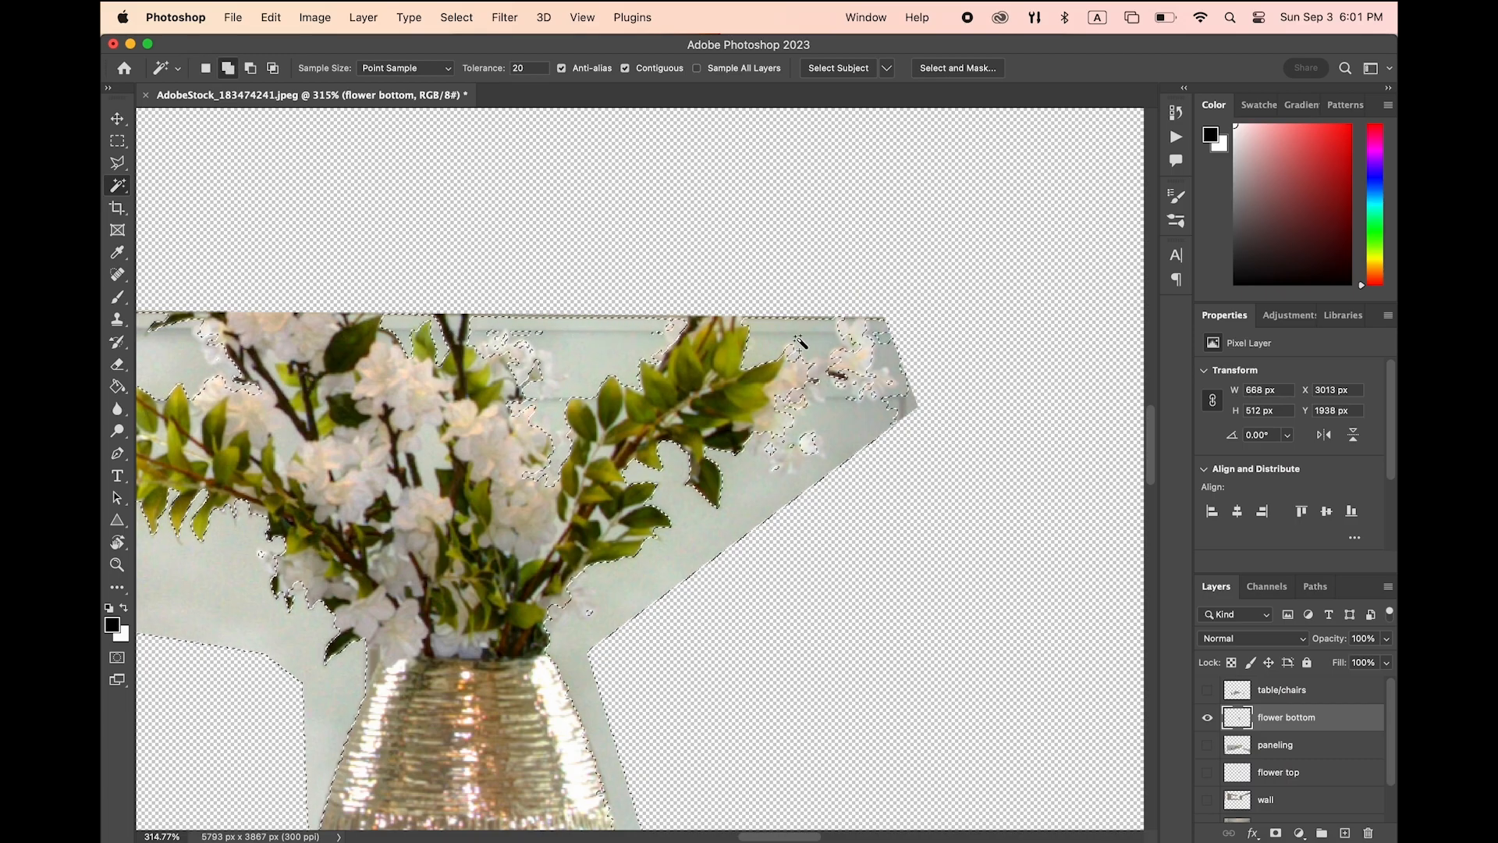
pyautogui.keyDown('shift'); pyautogui.click(907, 410); pyautogui.keyUp('shift')
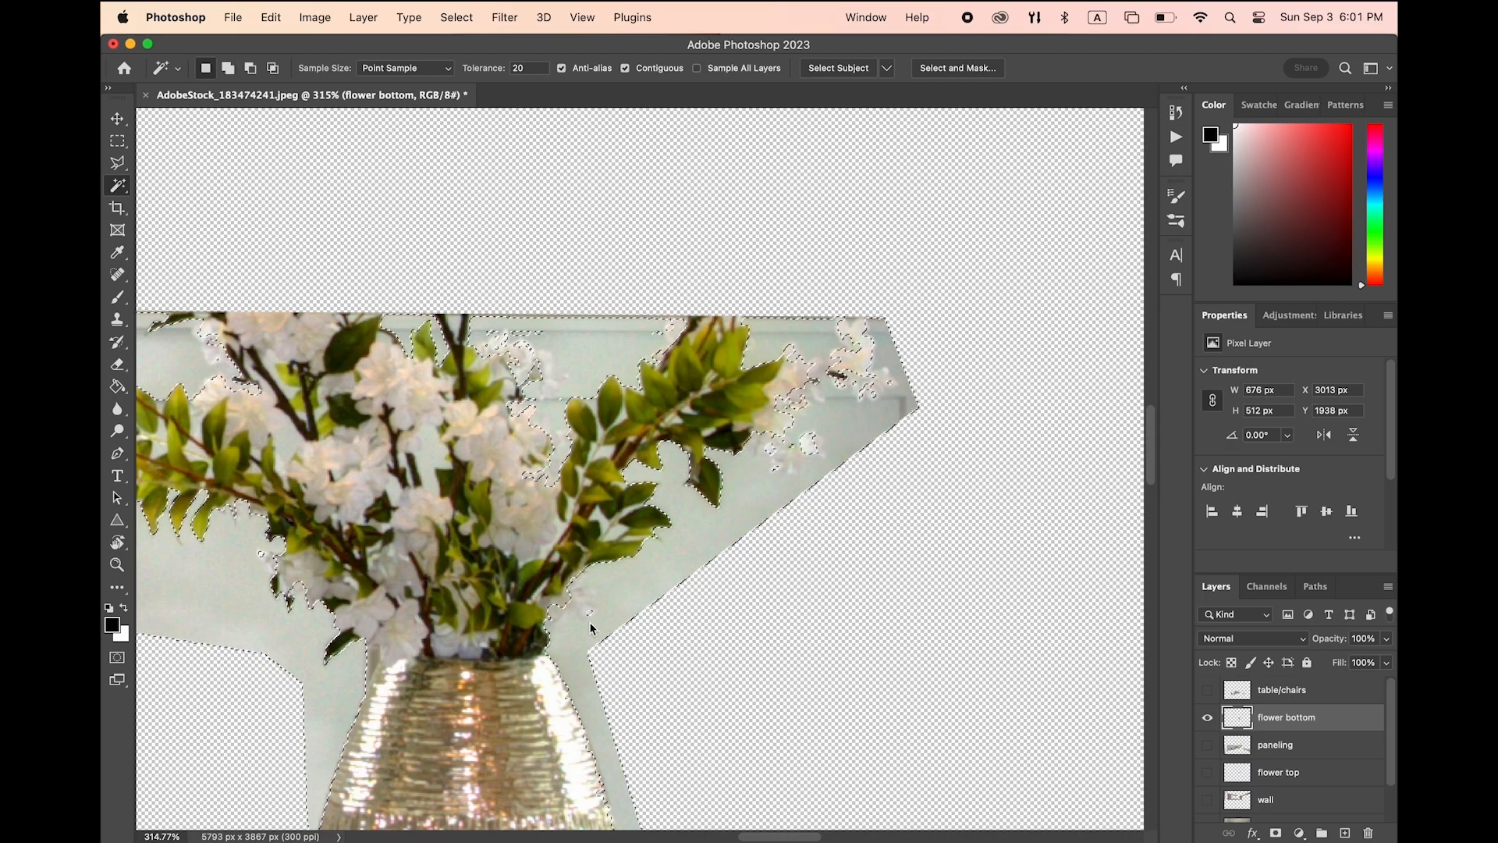
# Add the remaining background gaps among the flowers to the selection and delete the selected background
pyautogui.scroll(-5, 471, 610)
pyautogui.scroll(5, 471, 610)
pyautogui.hscroll(-5, 471, 610)
pyautogui.scroll(2, 471, 610)
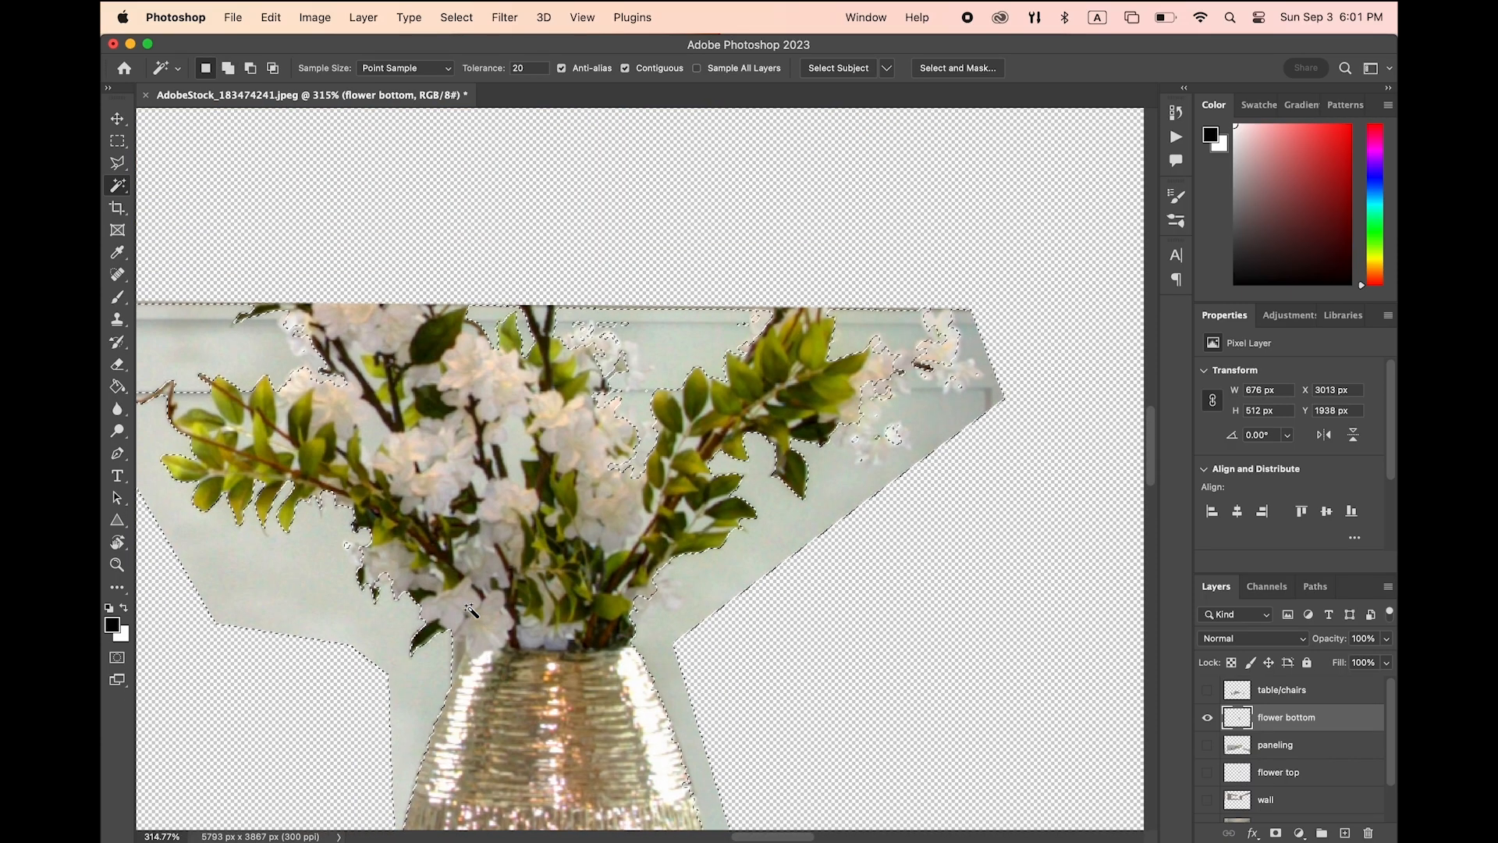
pyautogui.keyDown('shift'); pyautogui.click(605, 473); pyautogui.keyUp('shift')
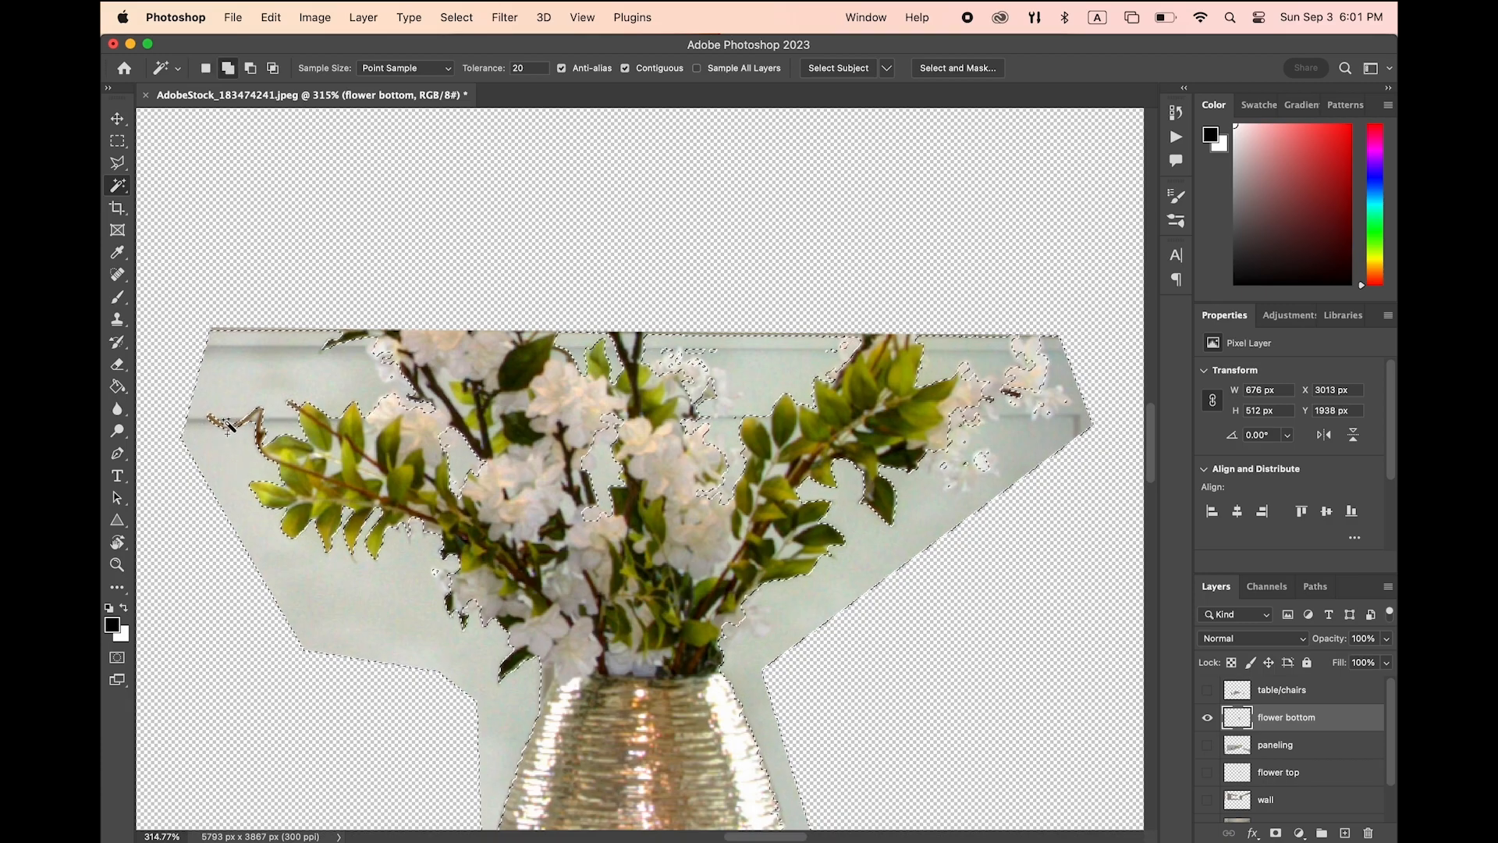
pyautogui.press('super+minus')
pyautogui.scroll(-2, 415, 462)
pyautogui.hscroll(2, 415, 462)
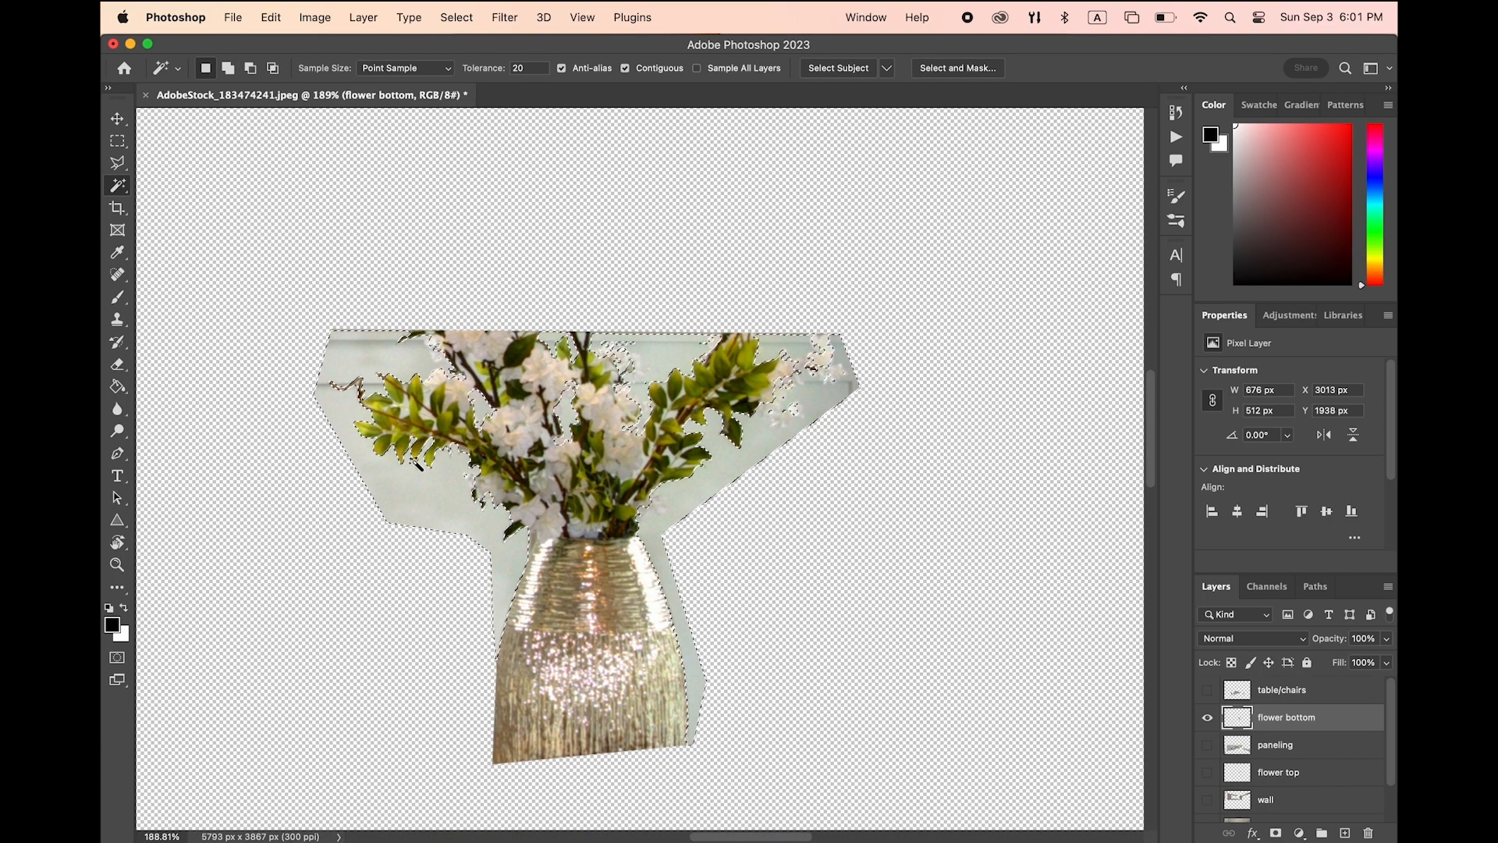
pyautogui.press('Delete')
pyautogui.press('super+d')
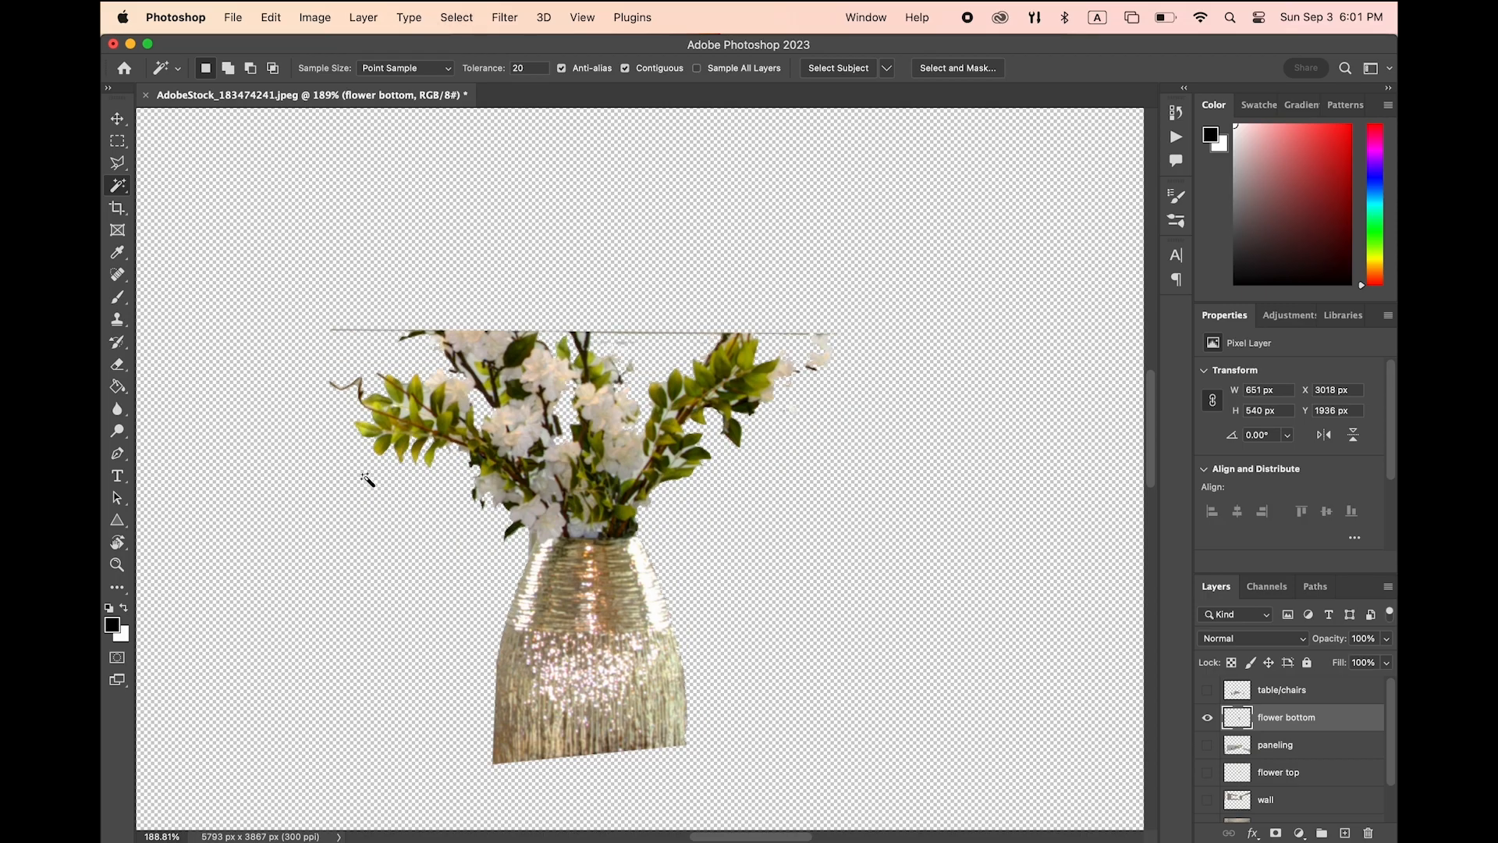
# Lasso and delete the leftover thin line segments along the cut upper edge of the flower bottom layer
pyautogui.press('l')
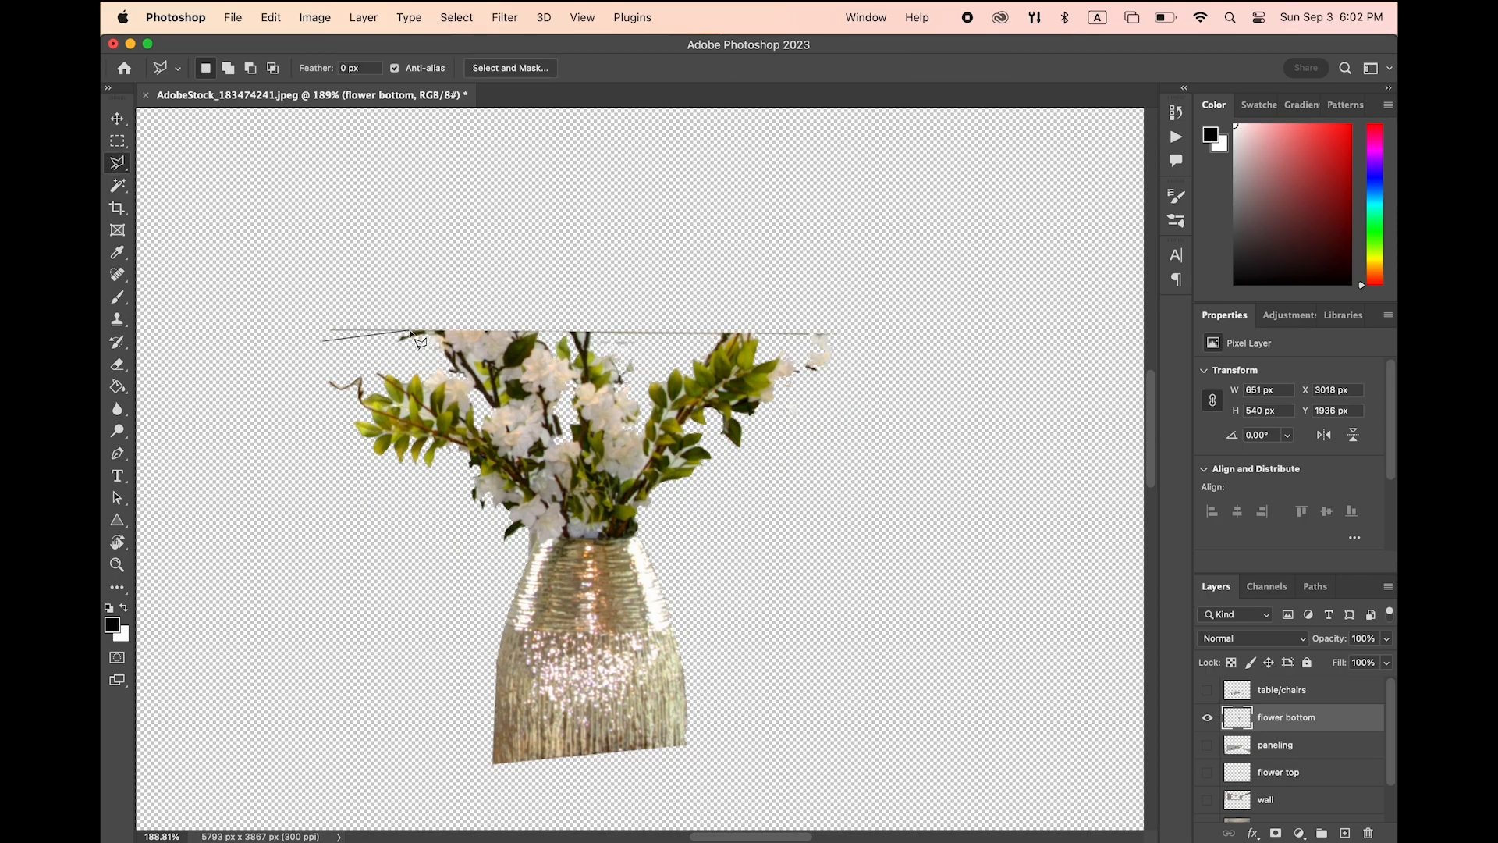
pyautogui.click(337, 312)
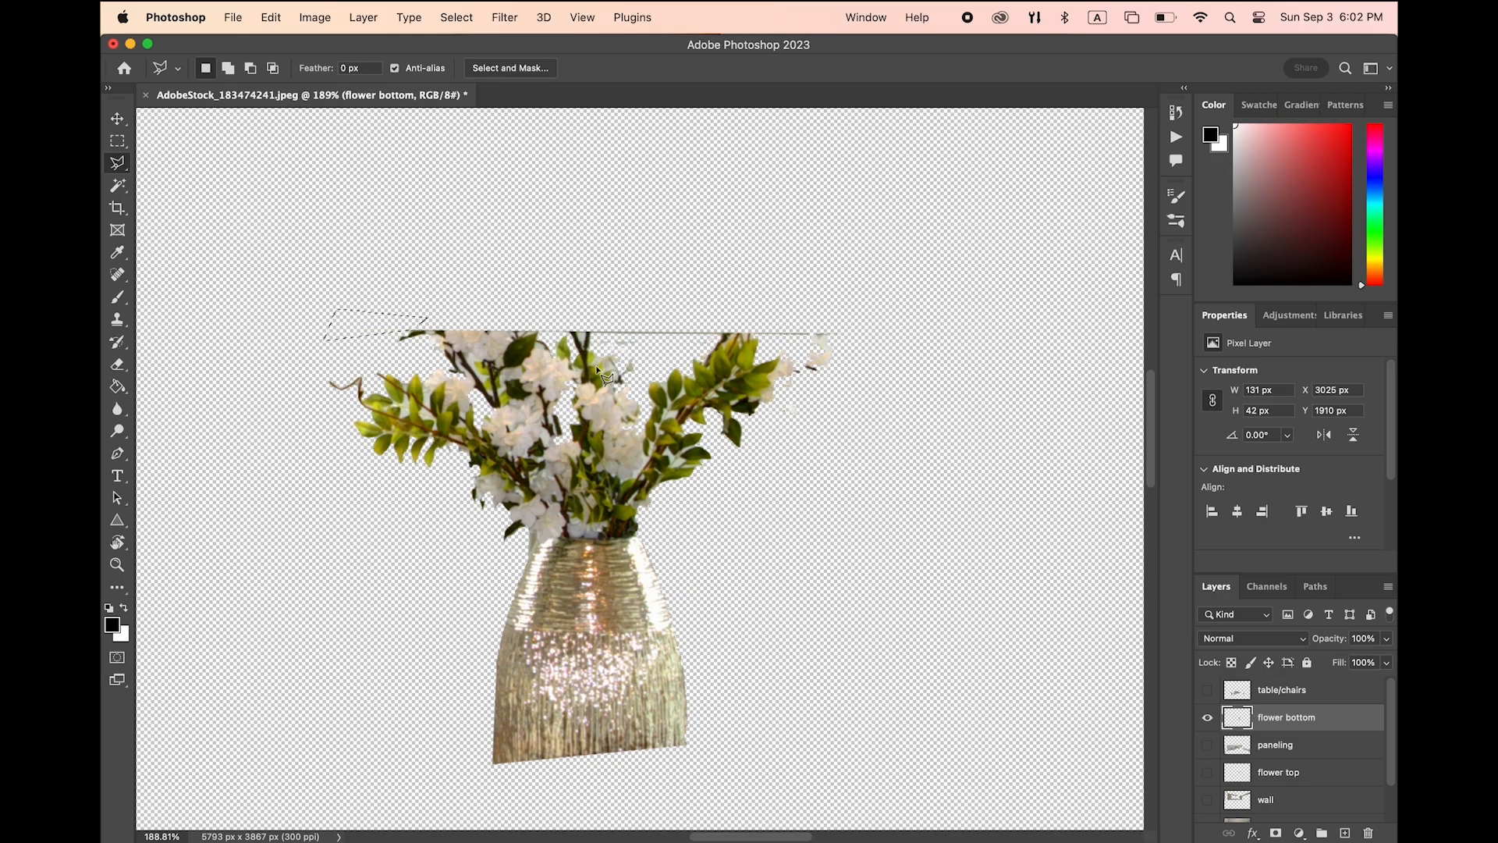
pyautogui.click(592, 319)
pyautogui.doubleClick(730, 318)
pyautogui.press('Delete')
pyautogui.press('super+d')
pyautogui.click(541, 319)
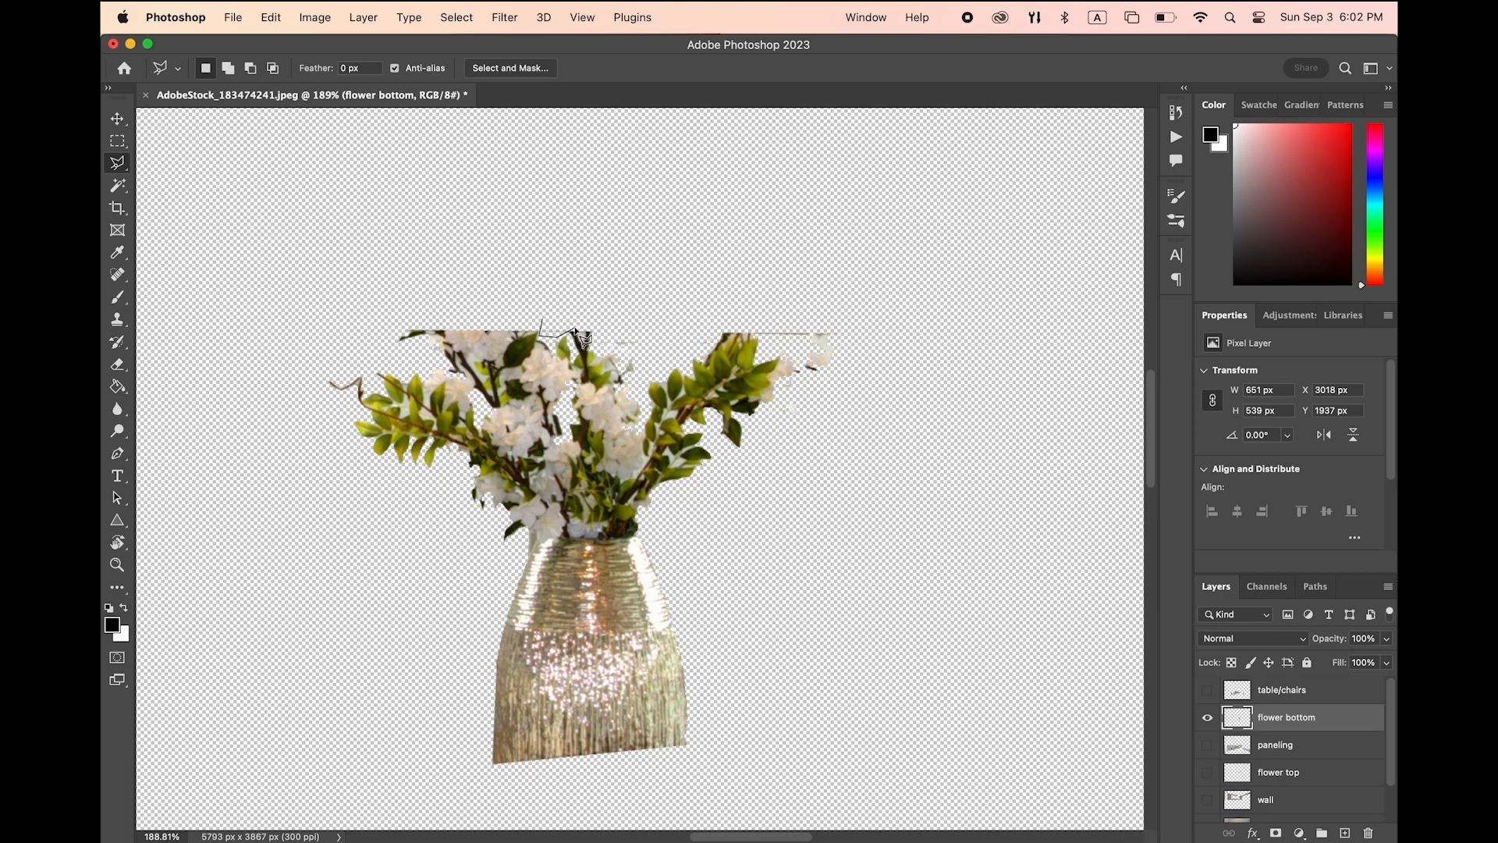
pyautogui.doubleClick(568, 317)
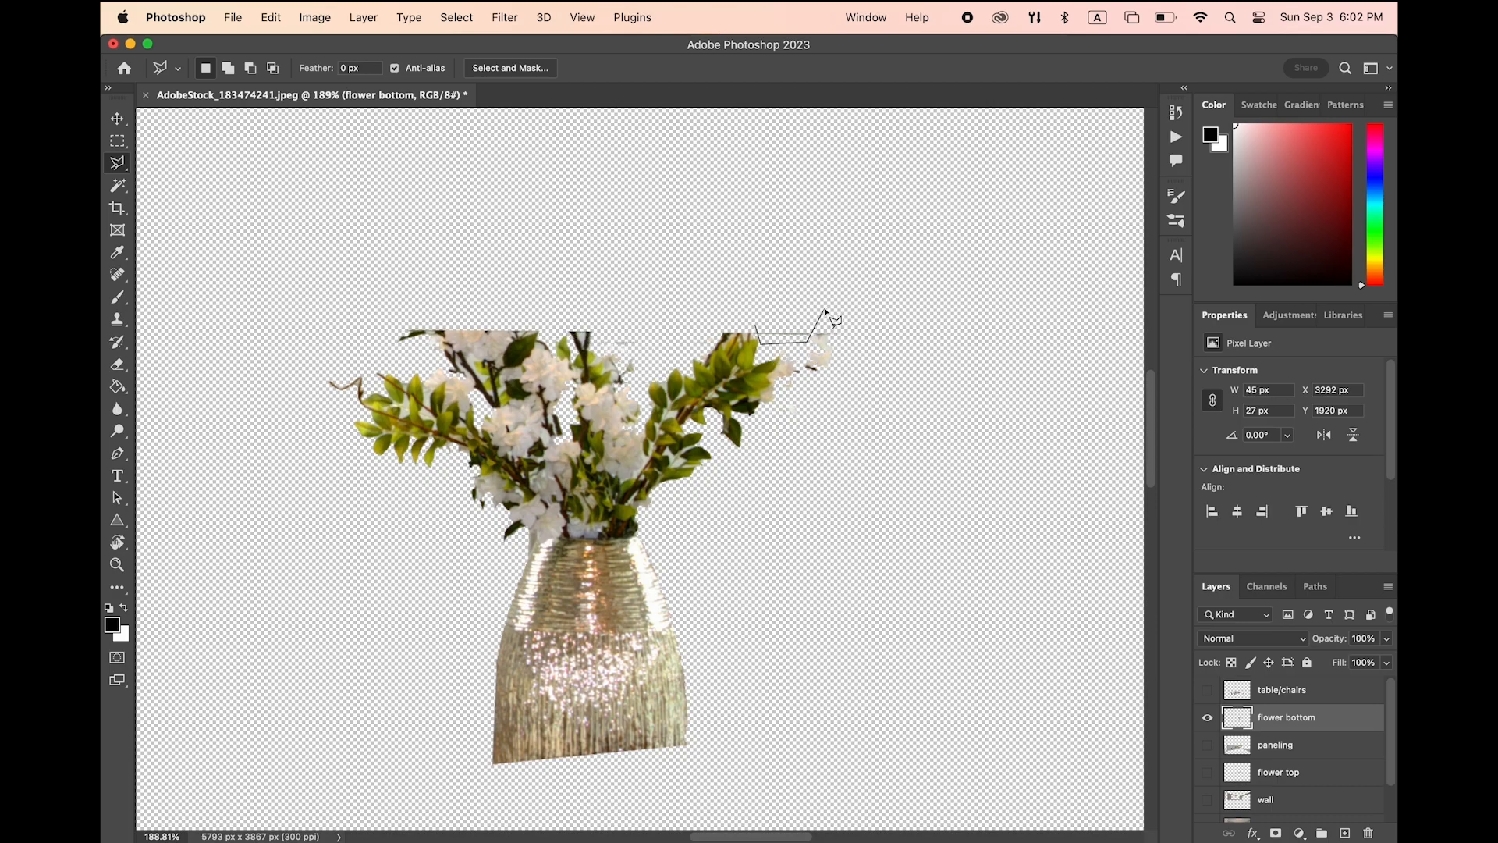
pyautogui.press('Delete')
pyautogui.press('super+d')
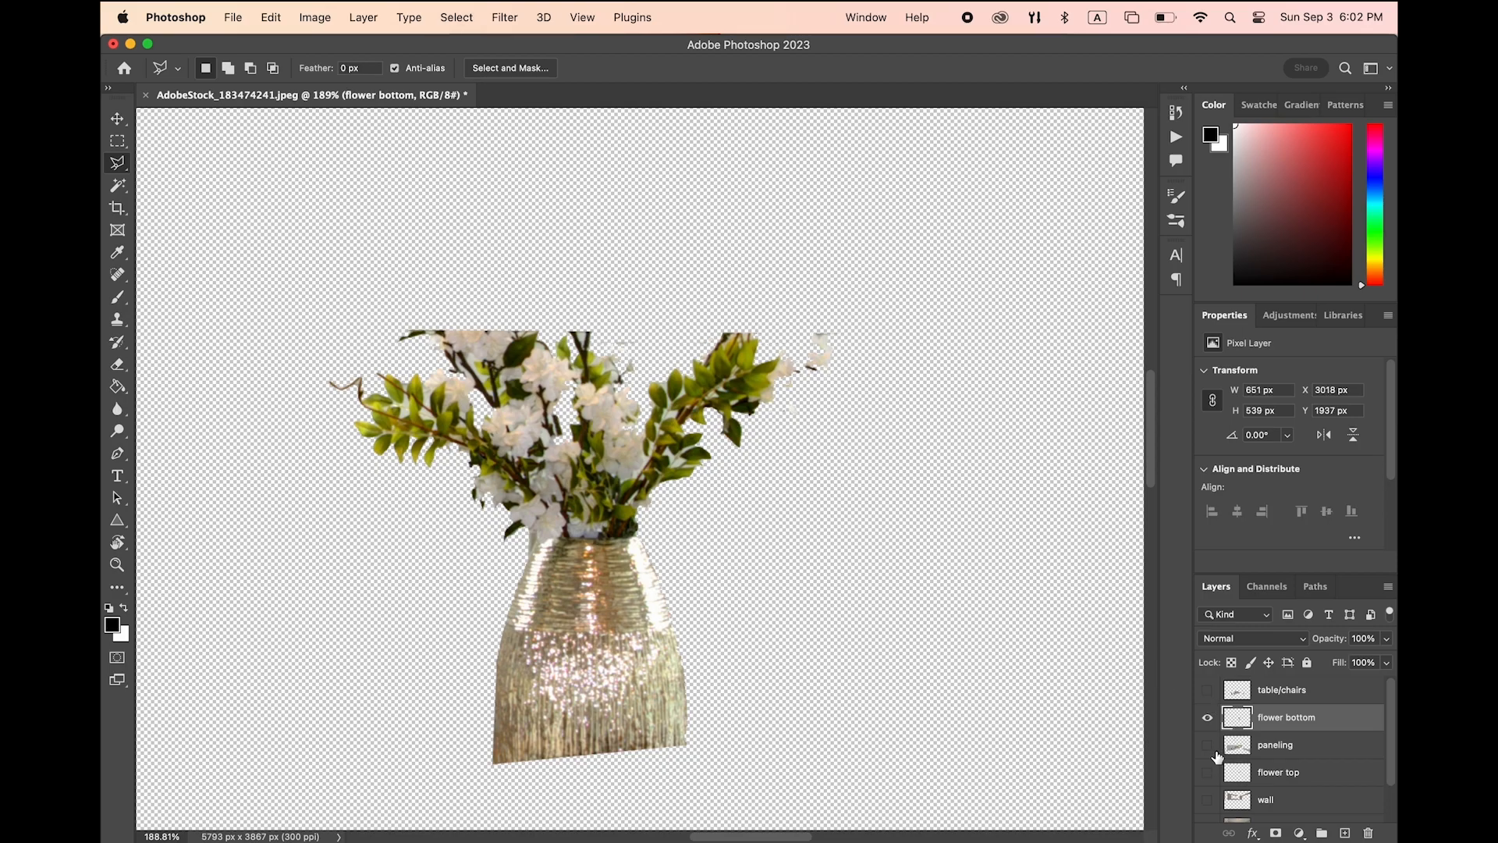
# Show the flower top layer and move it directly above the flower bottom layer
pyautogui.click(1207, 772)
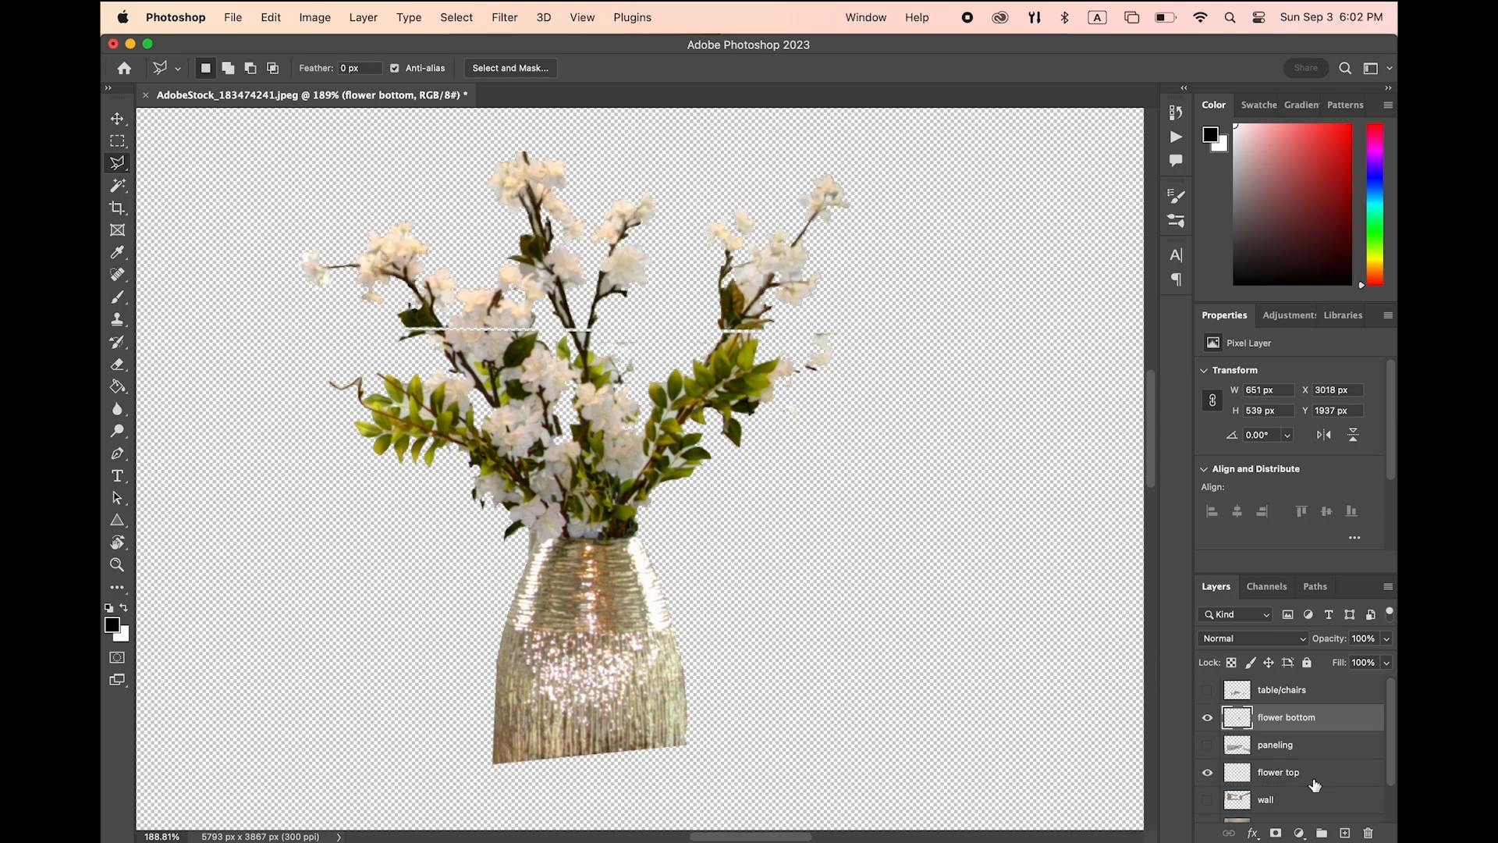
pyautogui.moveTo(1312, 767); pyautogui.dragTo(1312, 710)
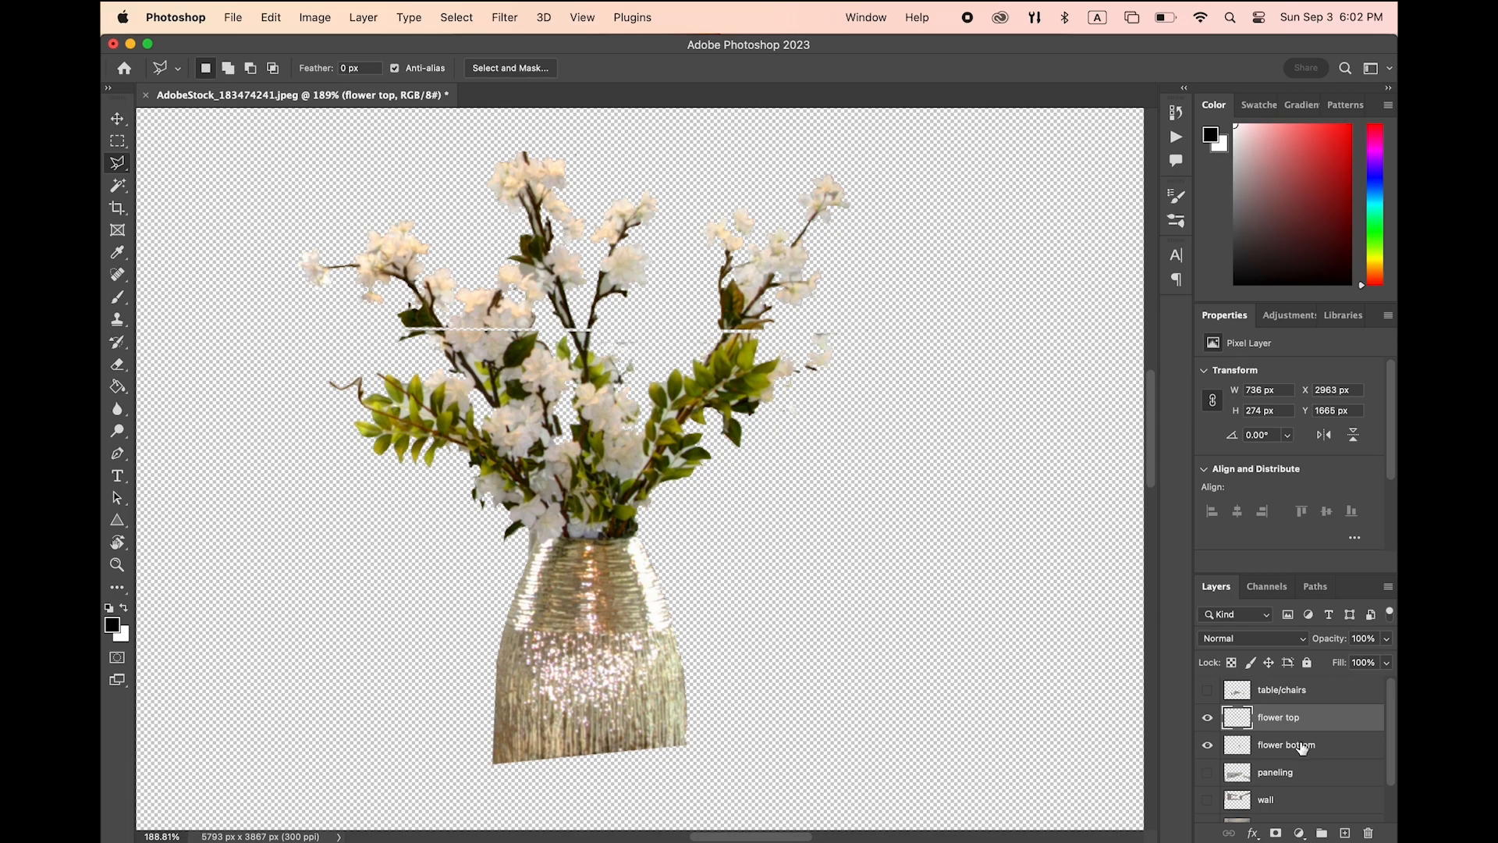
# Merge the flower top and flower bottom layers into one layer
pyautogui.keyDown('shift'); pyautogui.click(1307, 747); pyautogui.keyUp('shift')
pyautogui.rightClick(1307, 748)
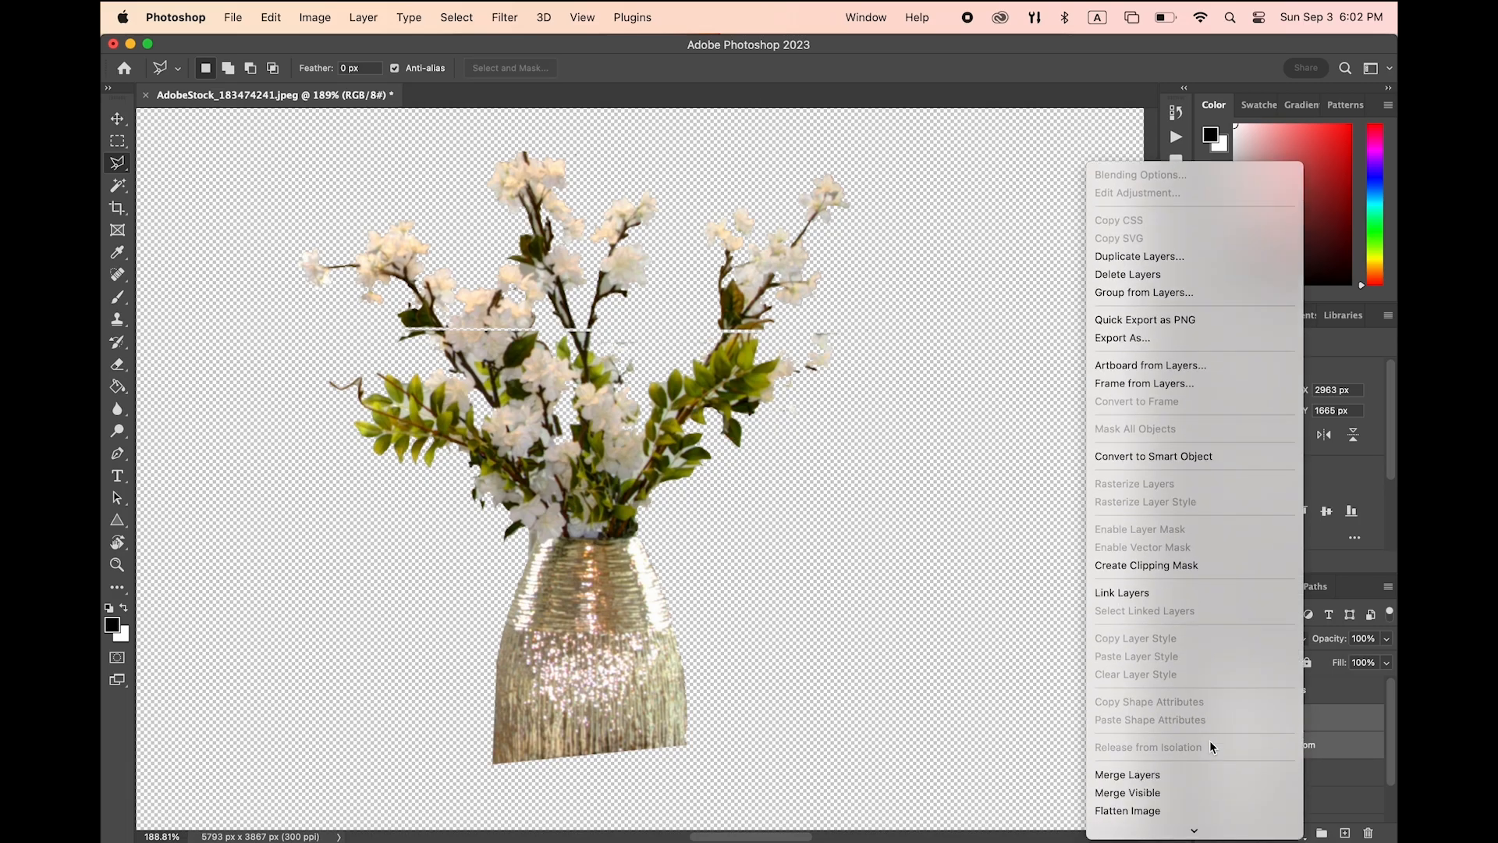
pyautogui.click(1181, 777)
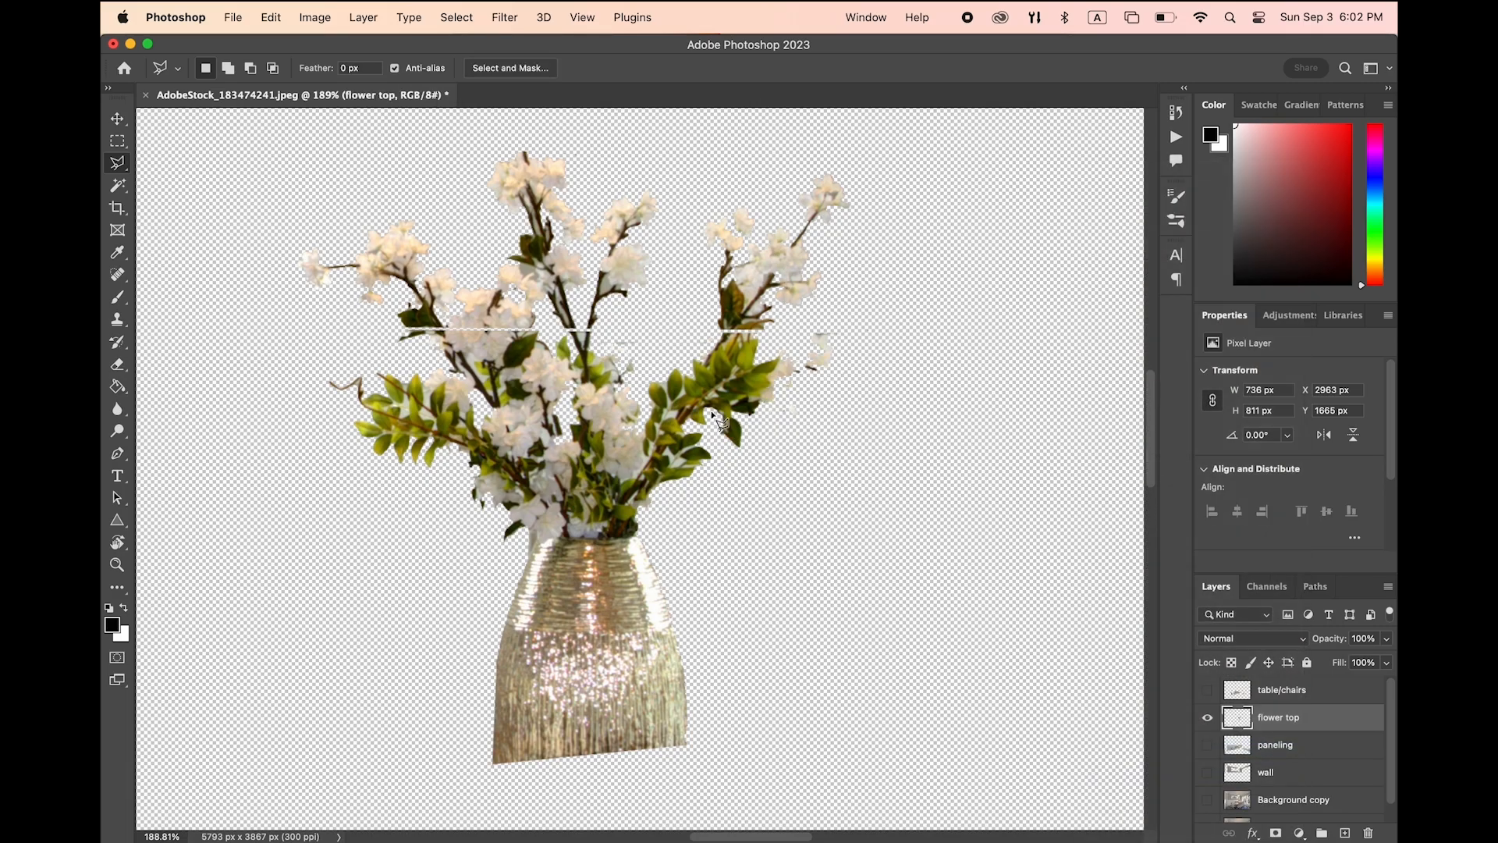
# Show the paneling, wall and Background copy layers again together with the flowers
pyautogui.scroll(-10, 711, 414)
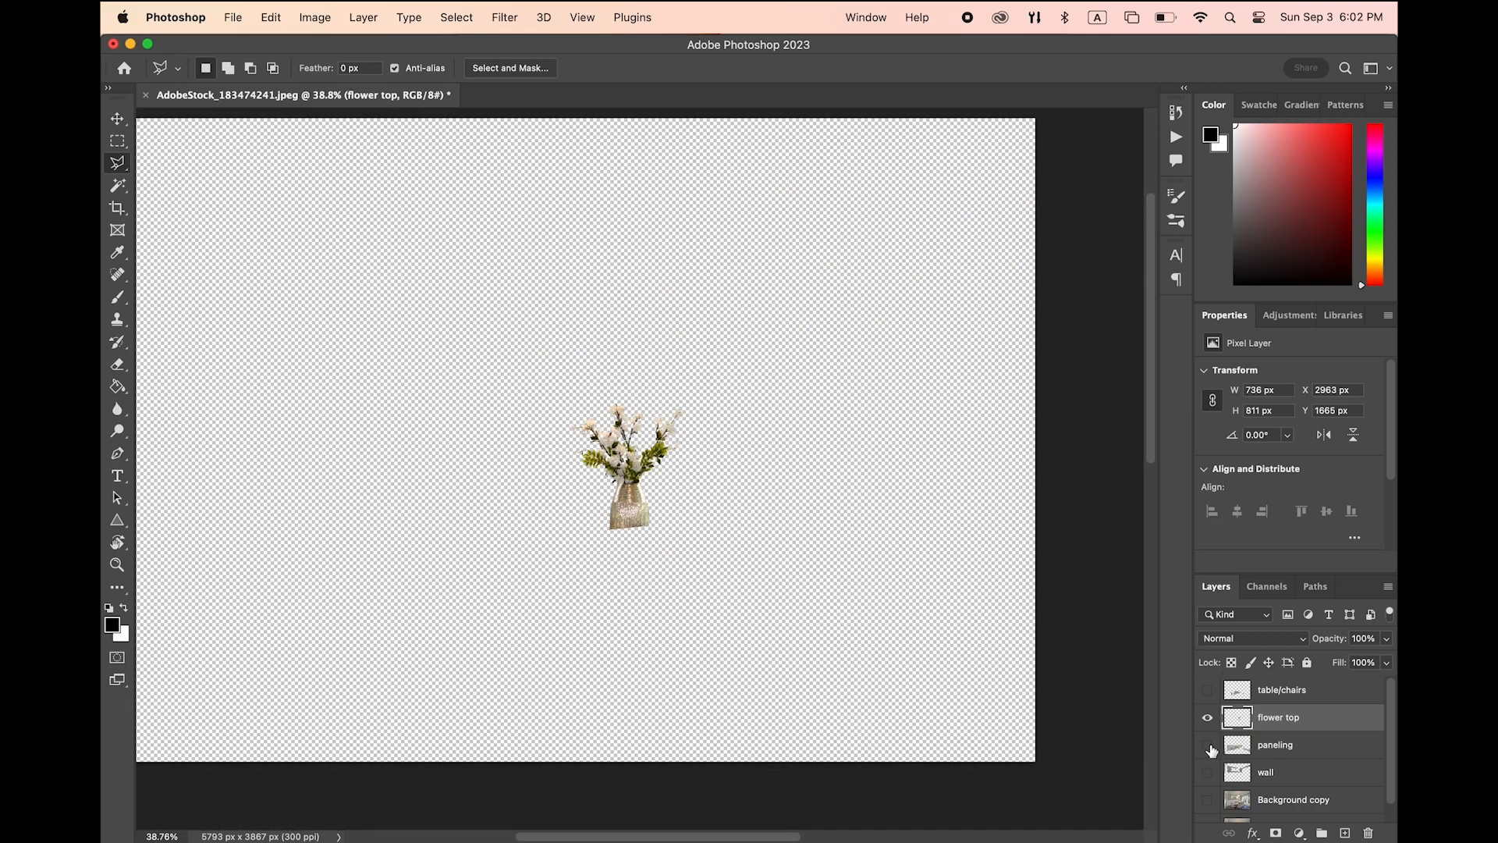
pyautogui.click(1208, 745)
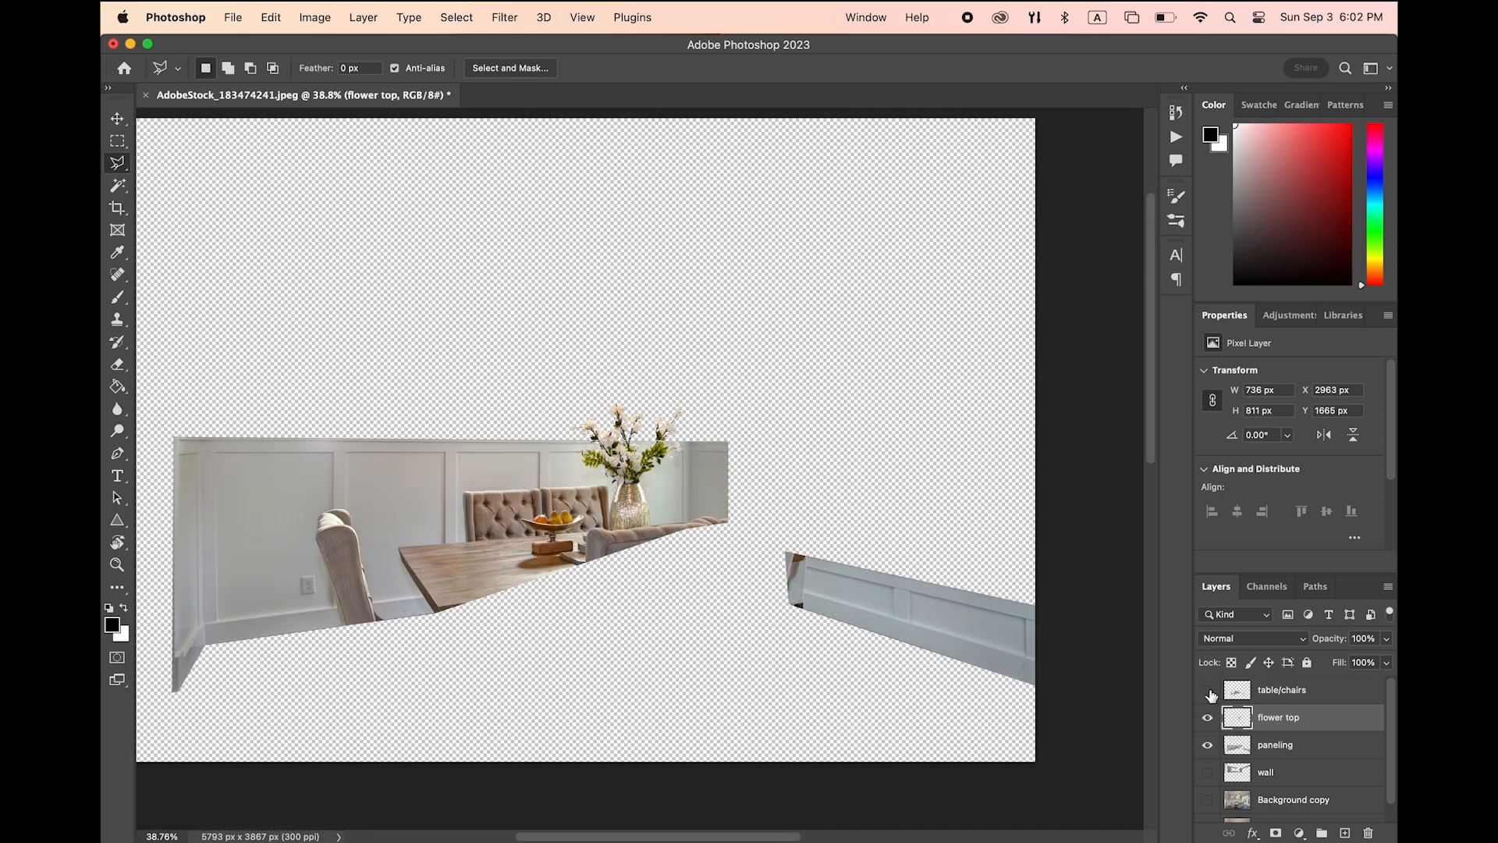
pyautogui.click(1208, 774)
pyautogui.click(1207, 800)
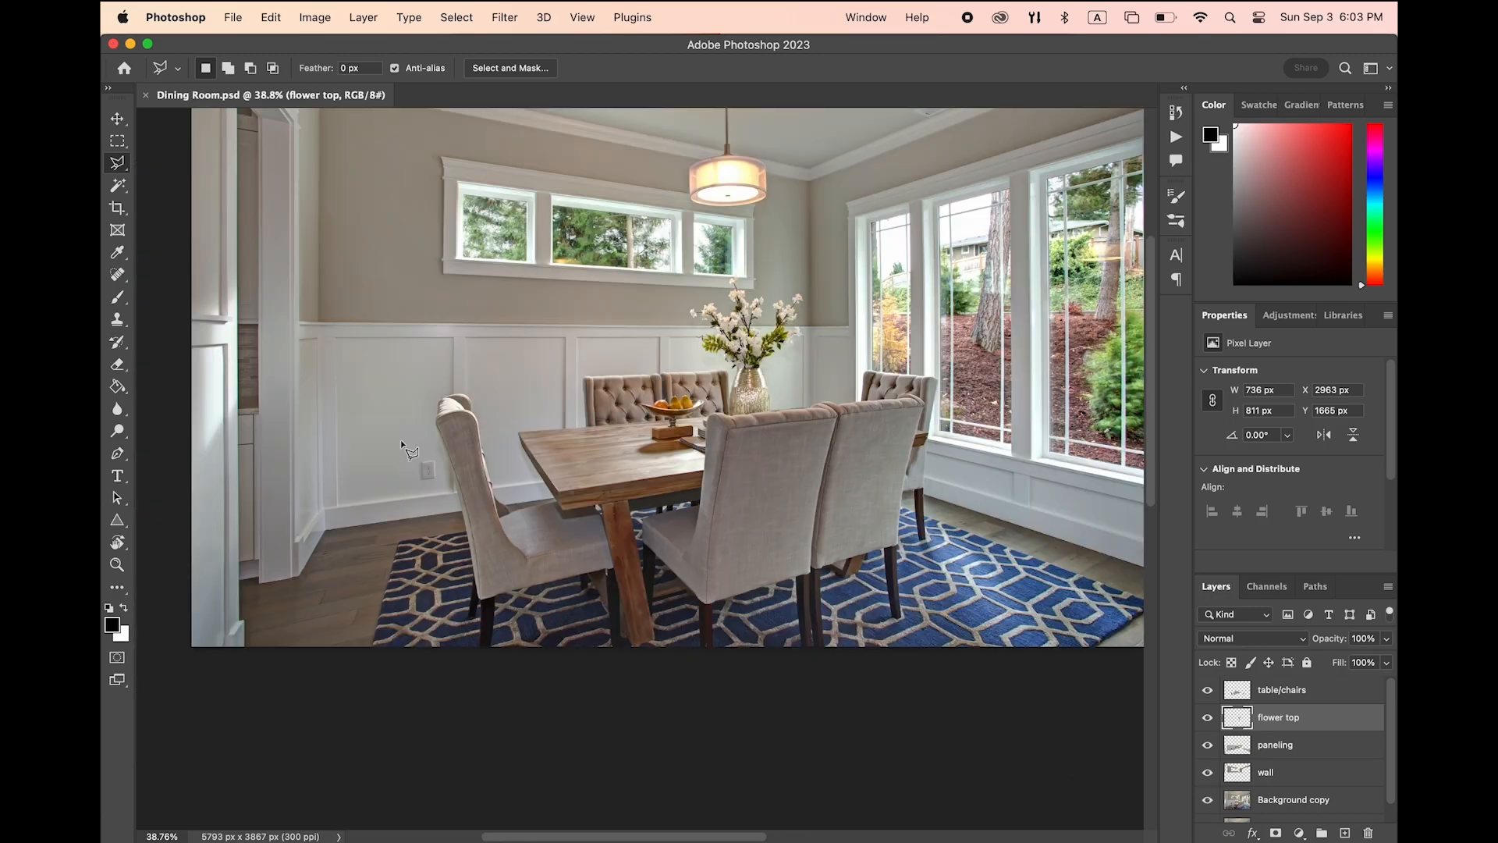
# Outline the whole rug with the Polygonal Lasso, cutting across the chairs and table and closing below the image
pyautogui.scroll(5, 400, 438)
pyautogui.scroll(-5, 336, 573)
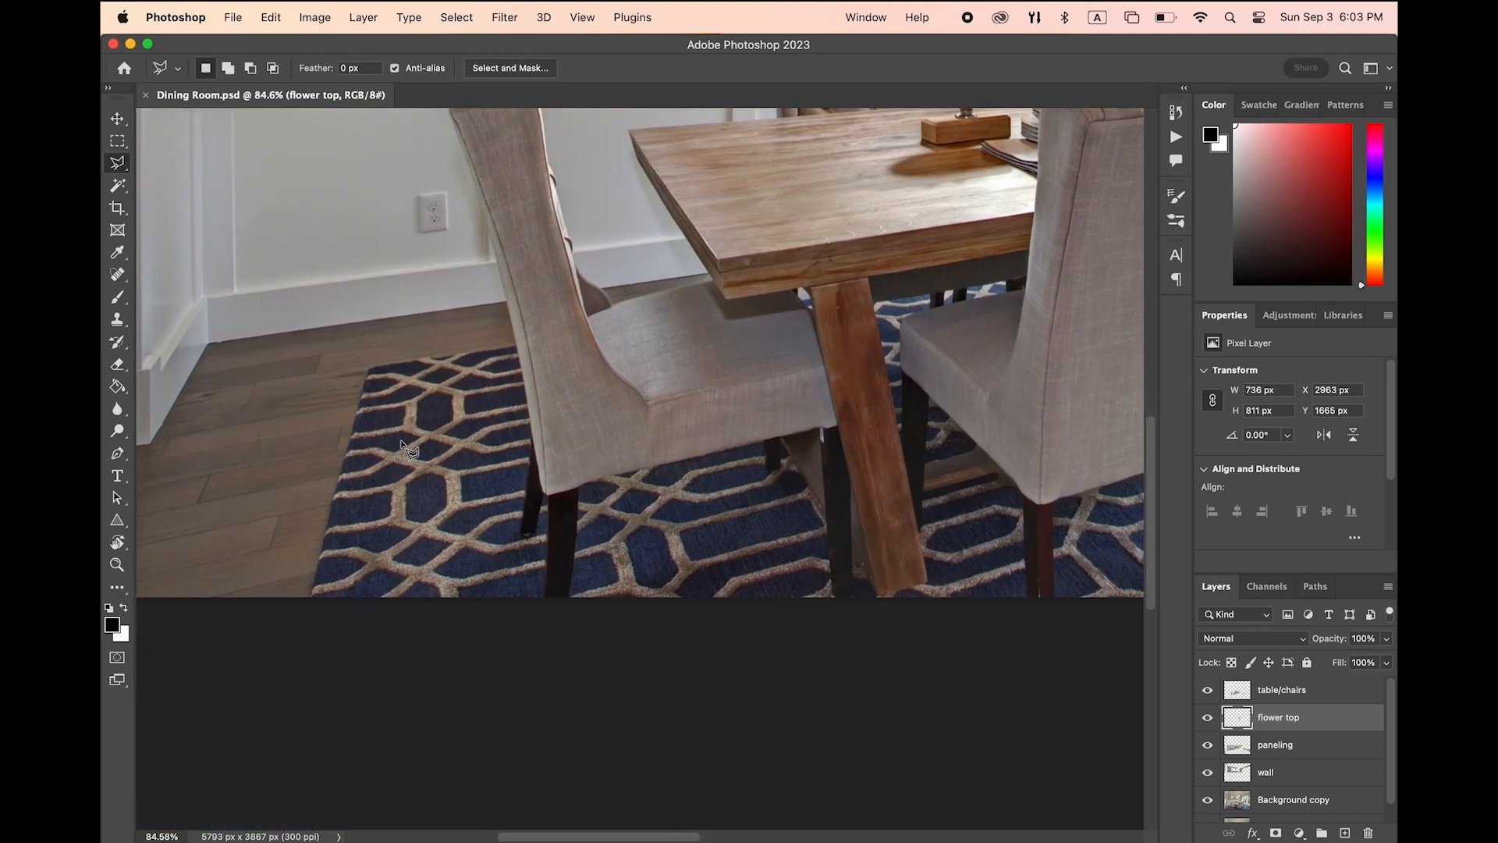
pyautogui.click(310, 602)
pyautogui.click(371, 367)
pyautogui.hscroll(5, 795, 312)
pyautogui.scroll(2, 796, 312)
pyautogui.click(790, 341)
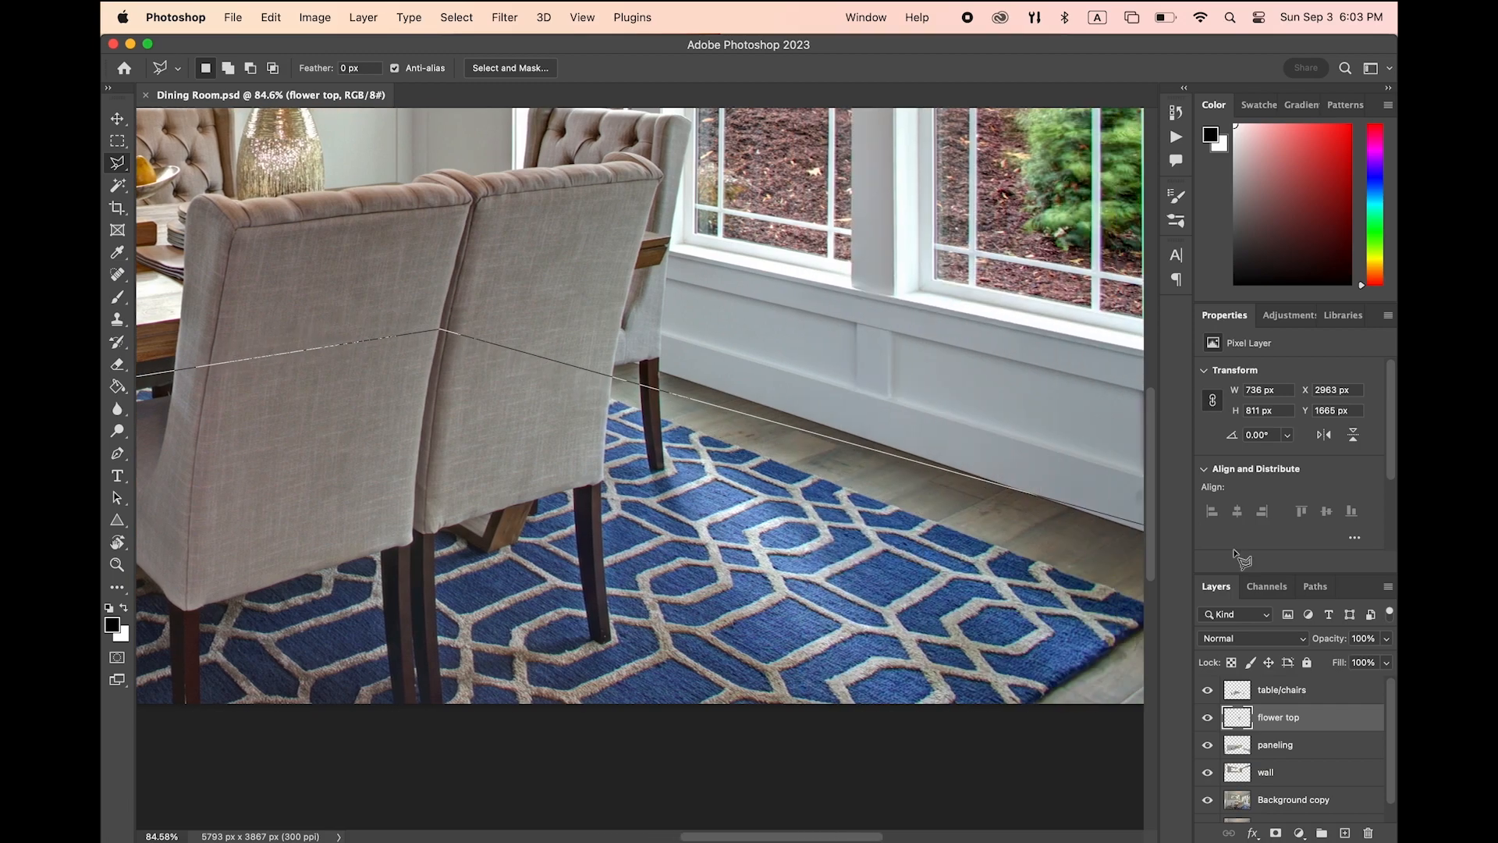
pyautogui.hscroll(-8, 290, 628)
pyautogui.scroll(-2, 291, 628)
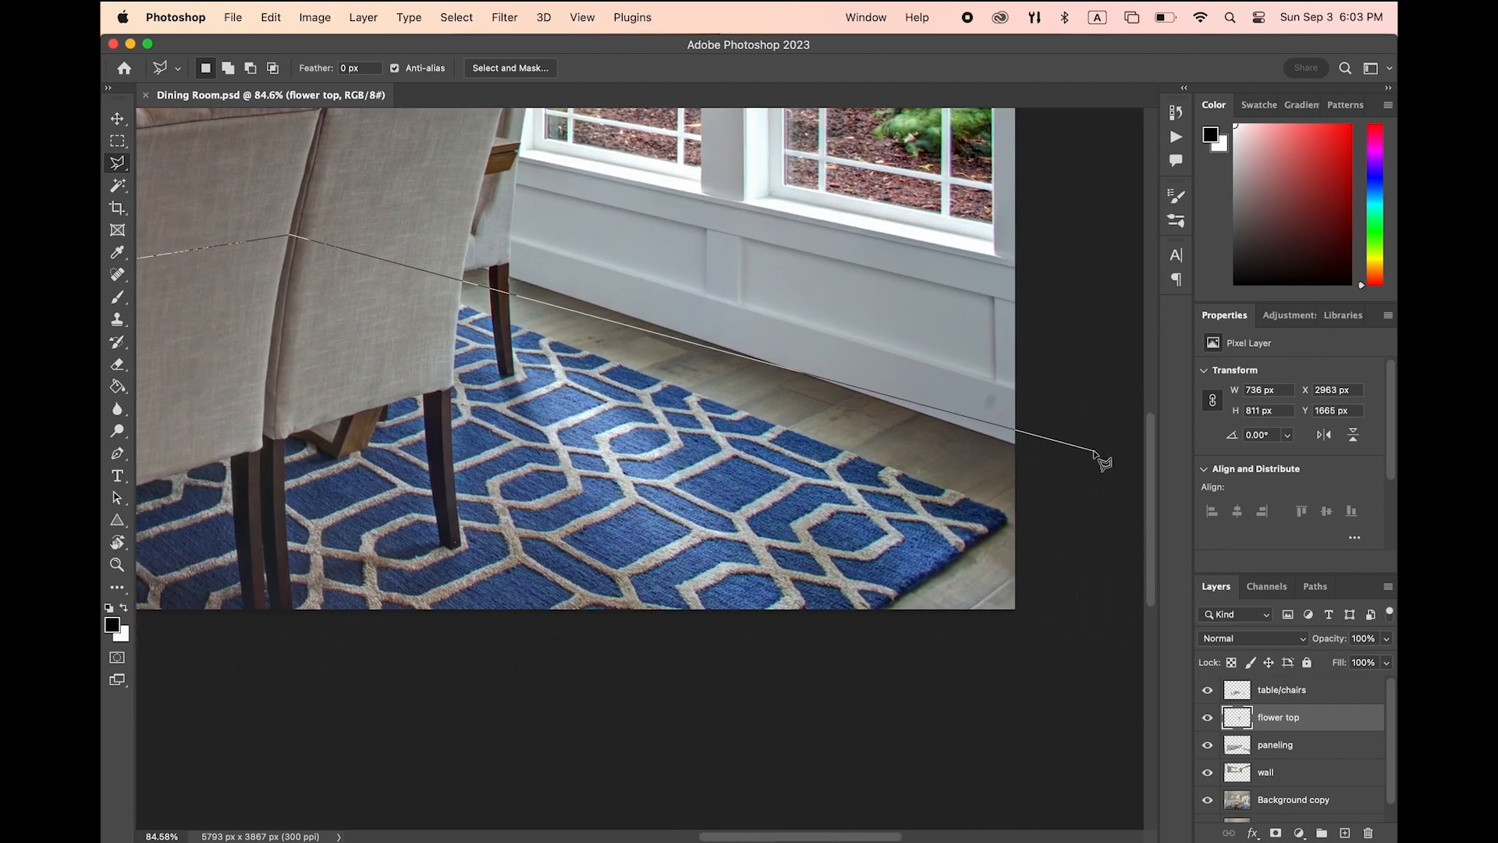
pyautogui.click(1007, 518)
pyautogui.hscroll(-8, 862, 630)
pyautogui.scroll(-2, 863, 631)
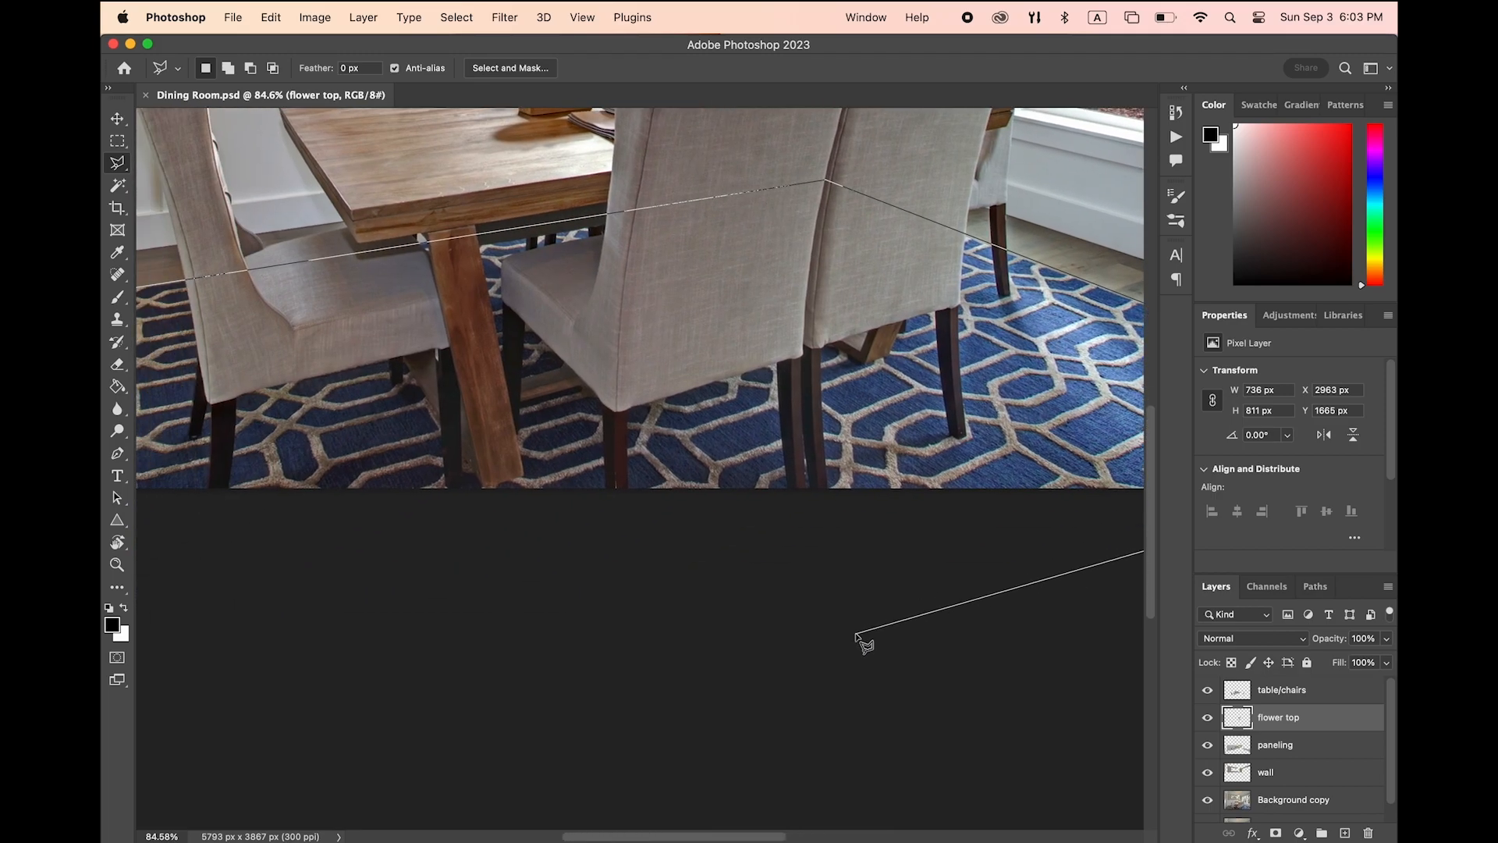
pyautogui.scroll(-2, 468, 696)
pyautogui.doubleClick(468, 695)
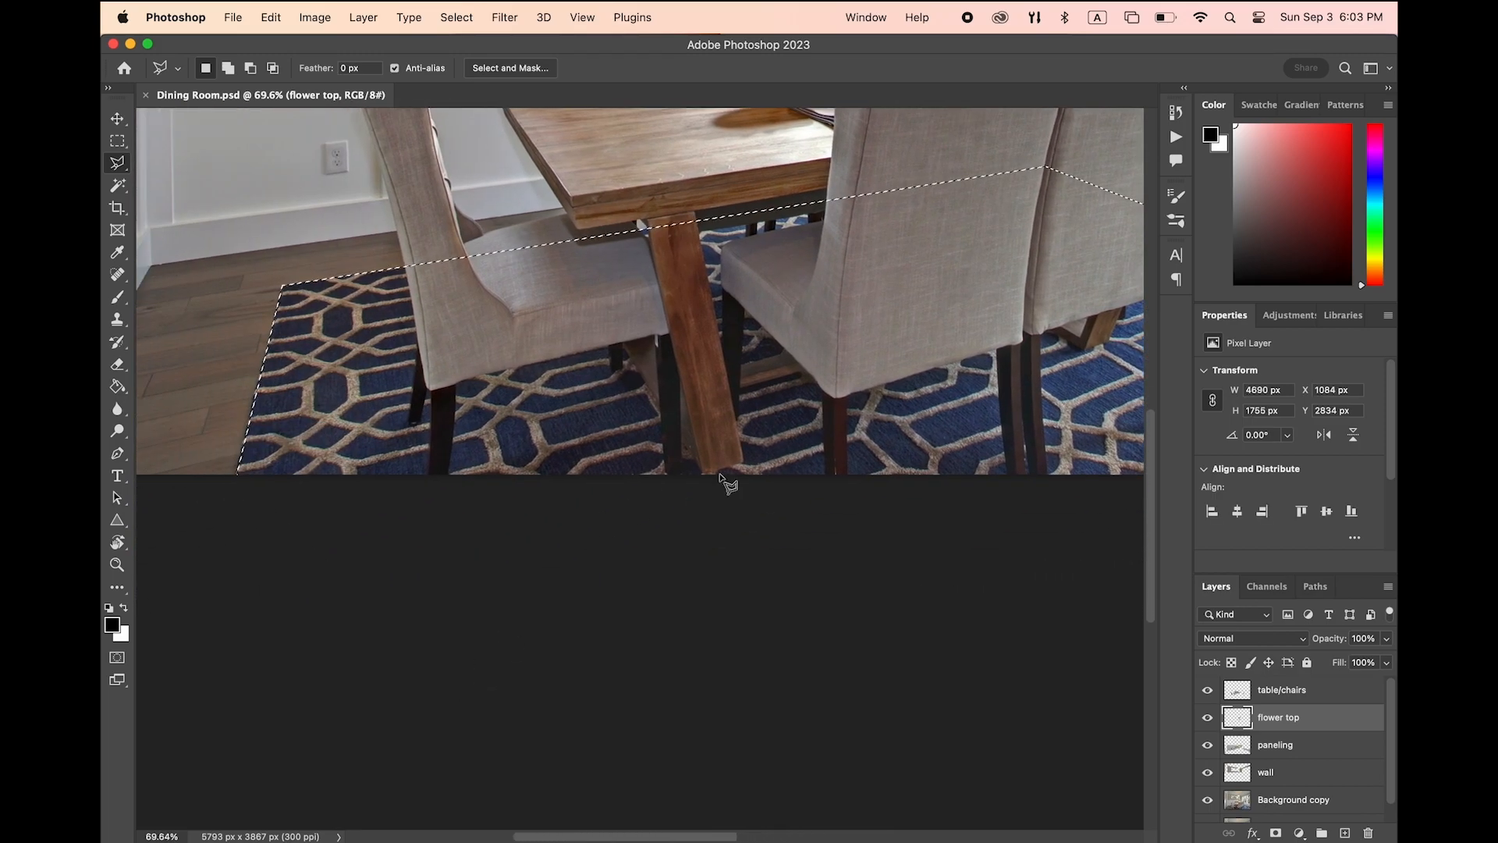
# Copy the selected rug area from the Background copy layer to a new layer named rug
pyautogui.scroll(3, 687, 492)
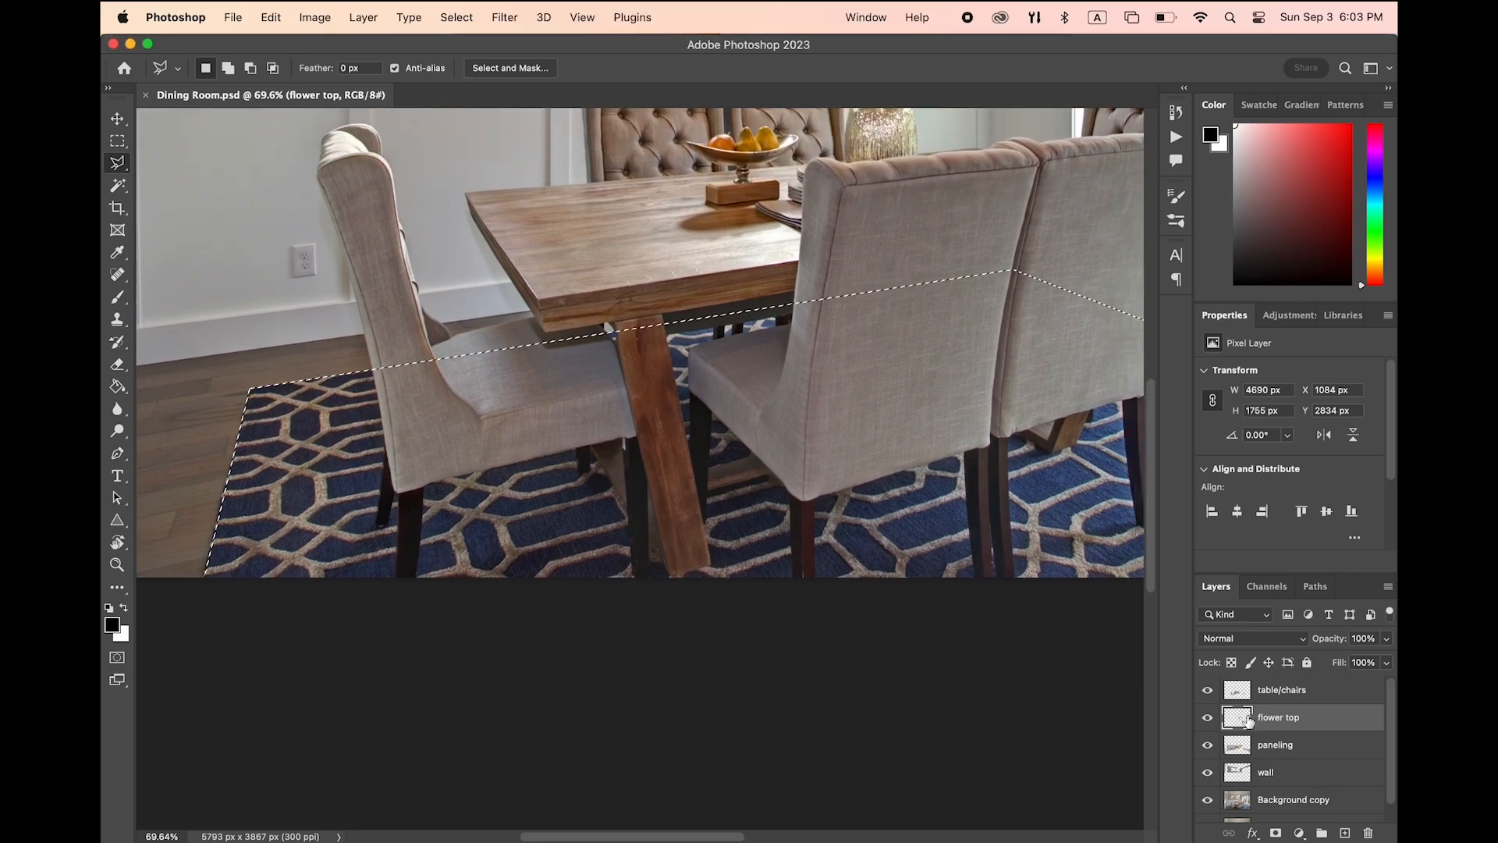
pyautogui.click(1248, 799)
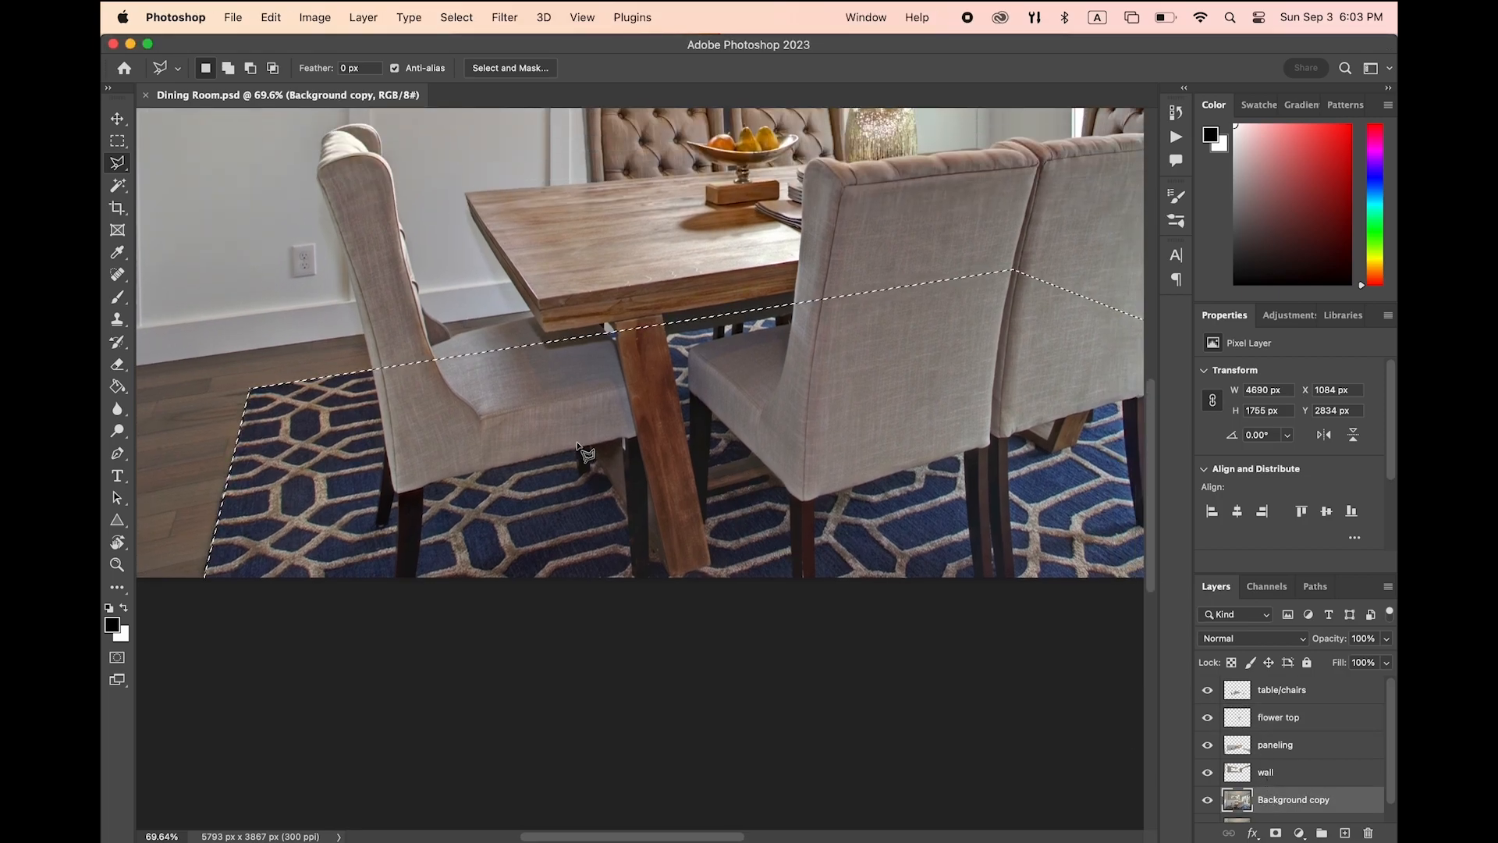
pyautogui.rightClick(515, 471)
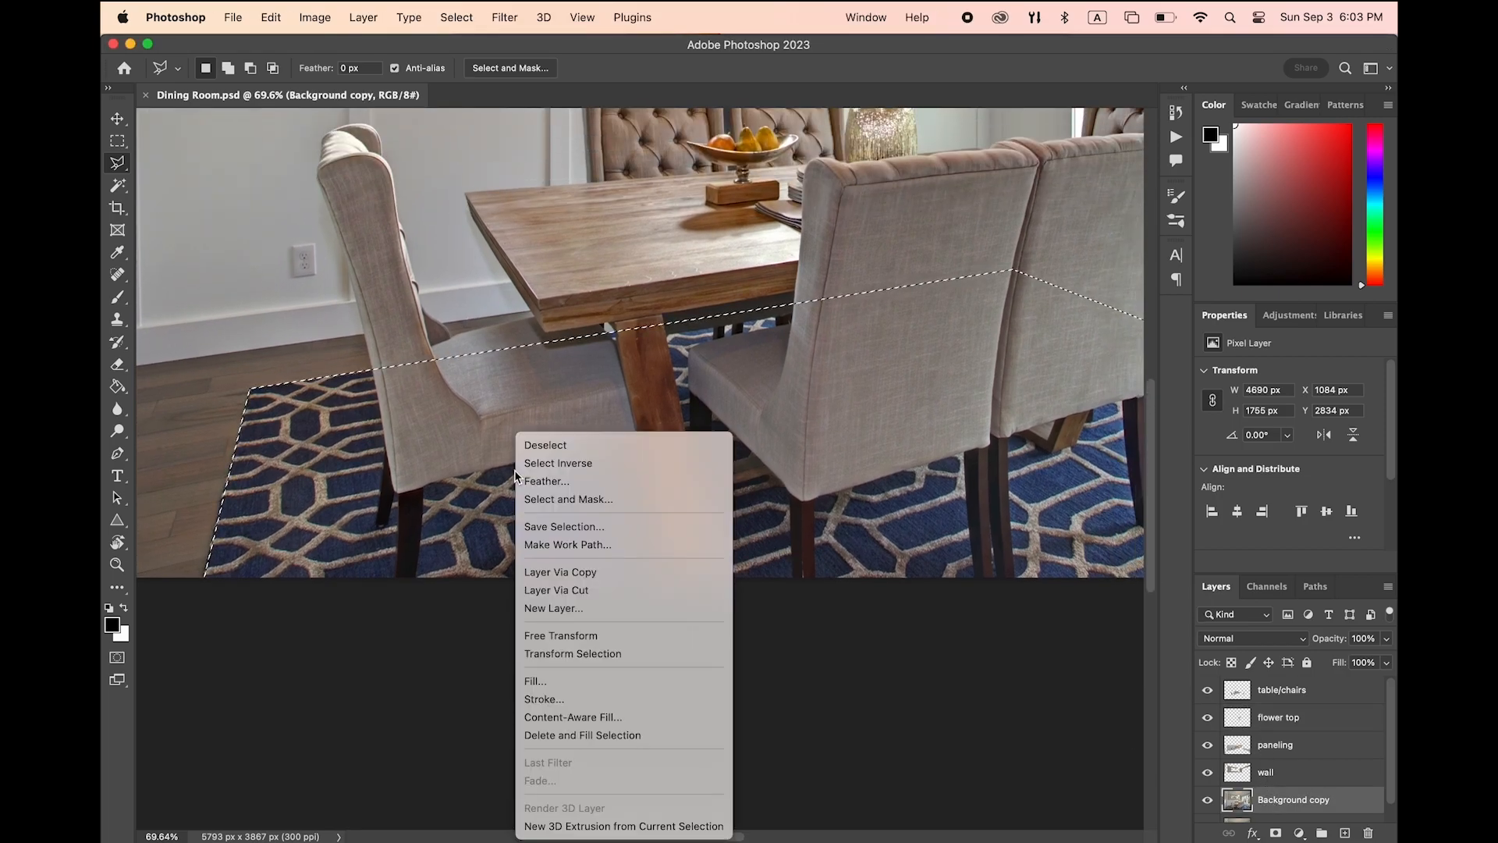
pyautogui.click(578, 572)
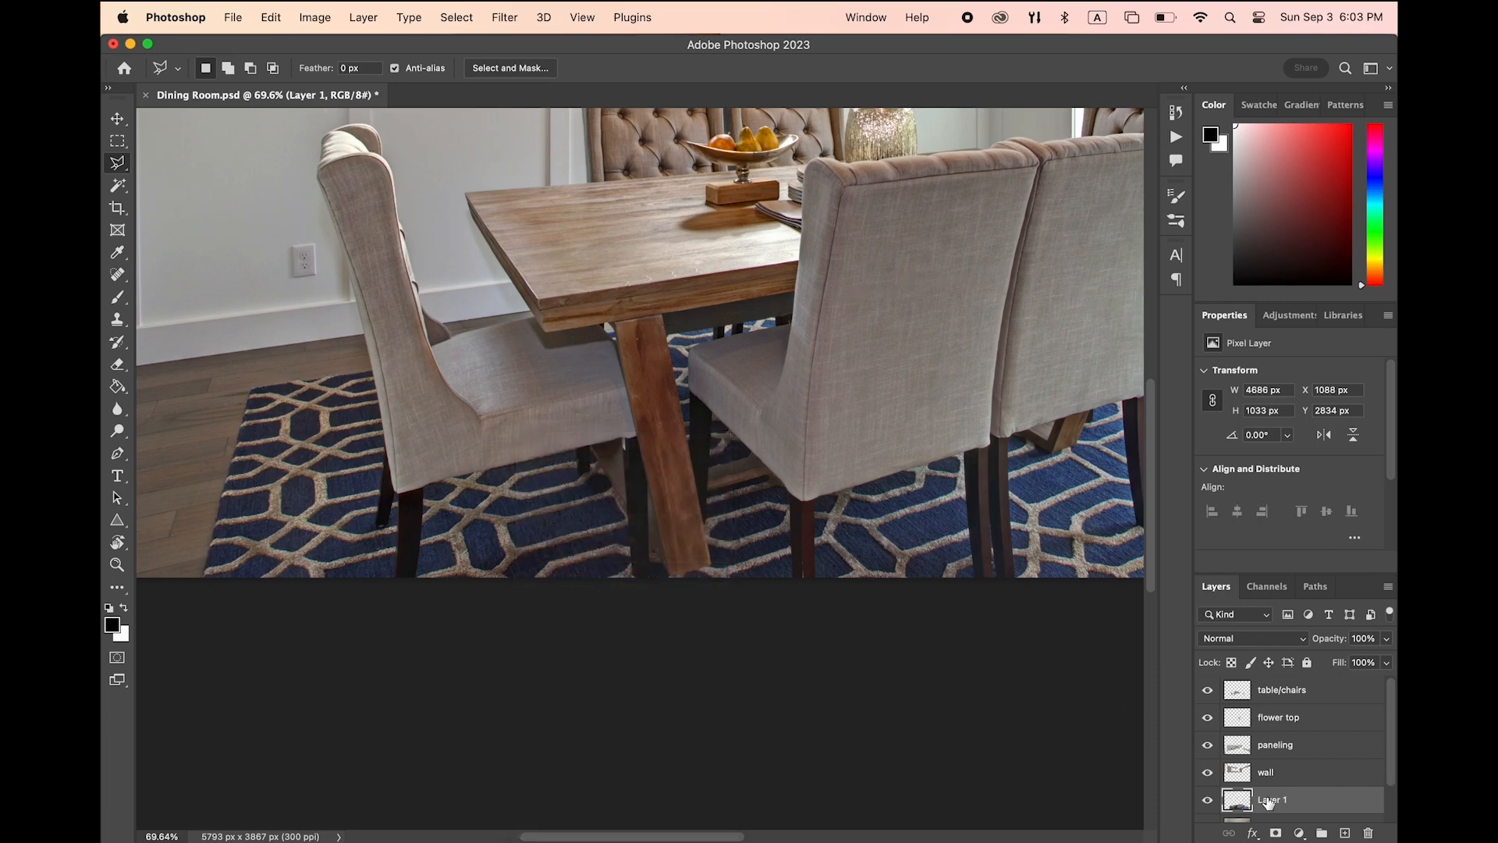
pyautogui.write('rug')
pyautogui.press('Return')
# Isolate the rug layer and lasso along the underside and legs of the left chair and the front table leg
pyautogui.scroll(5, 337, 540)
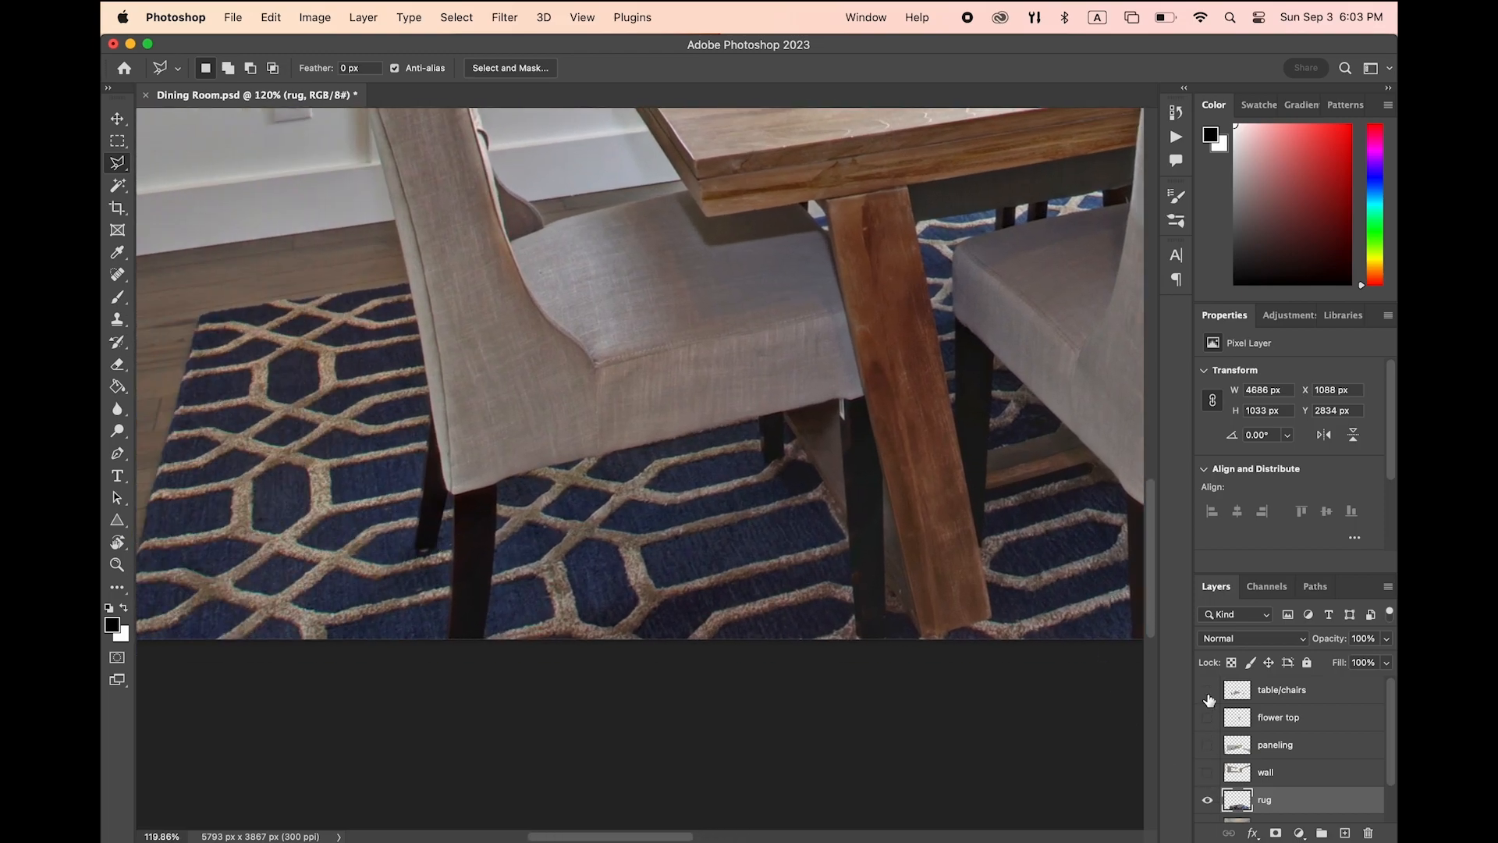
pyautogui.scroll(-2, 1215, 728)
pyautogui.click(1206, 780)
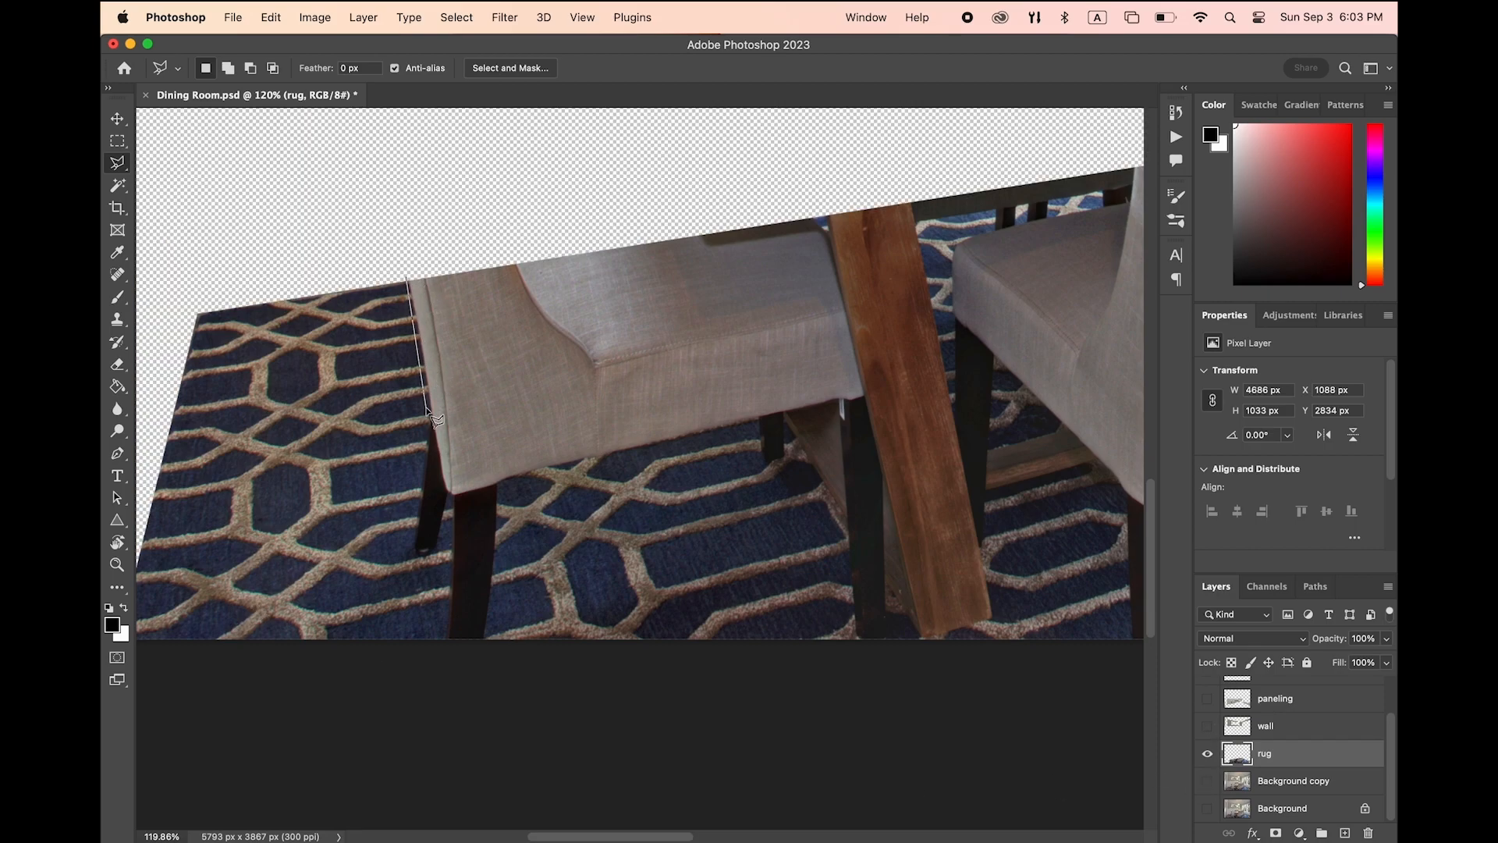
pyautogui.click(413, 551)
pyautogui.click(450, 493)
pyautogui.click(487, 640)
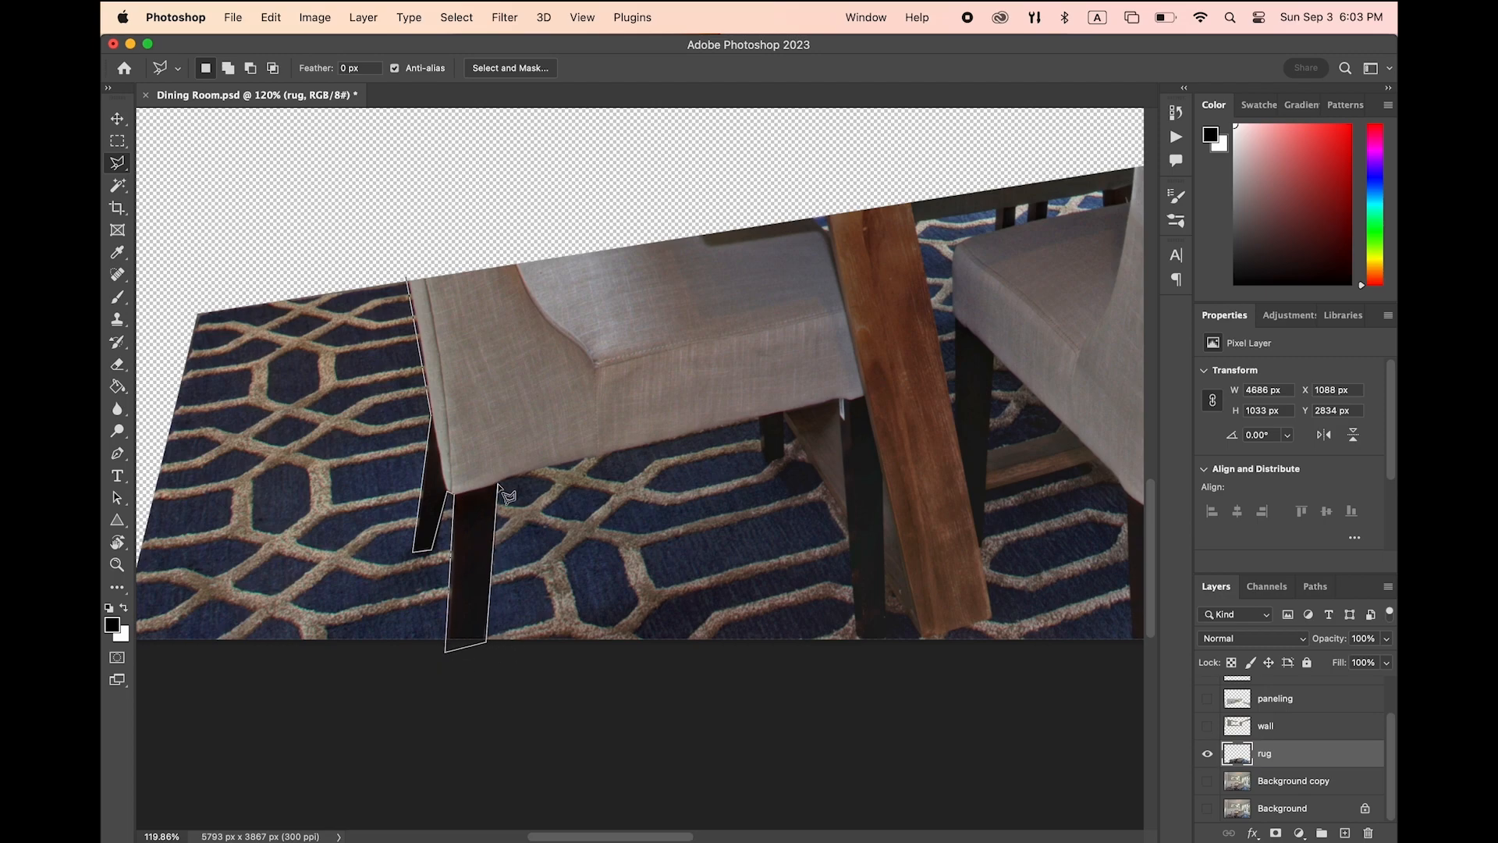
pyautogui.click(759, 419)
pyautogui.click(847, 517)
pyautogui.click(856, 645)
pyautogui.click(882, 639)
pyautogui.click(882, 573)
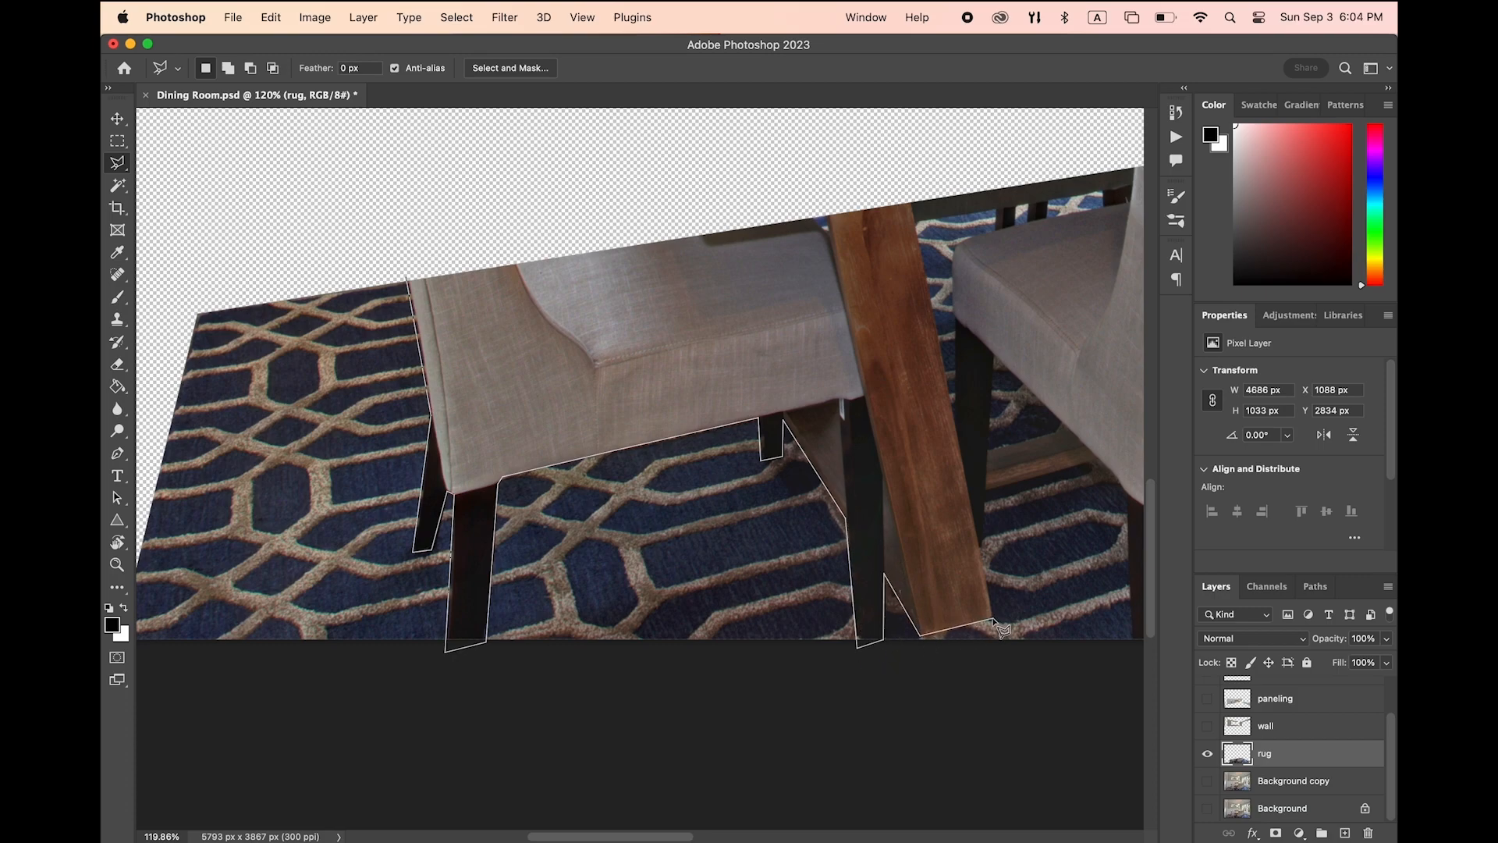
pyautogui.click(984, 493)
# Continue the lasso outline along the underside and legs of the middle chair and the first leg of the next chair
pyautogui.hscroll(5, 1096, 472)
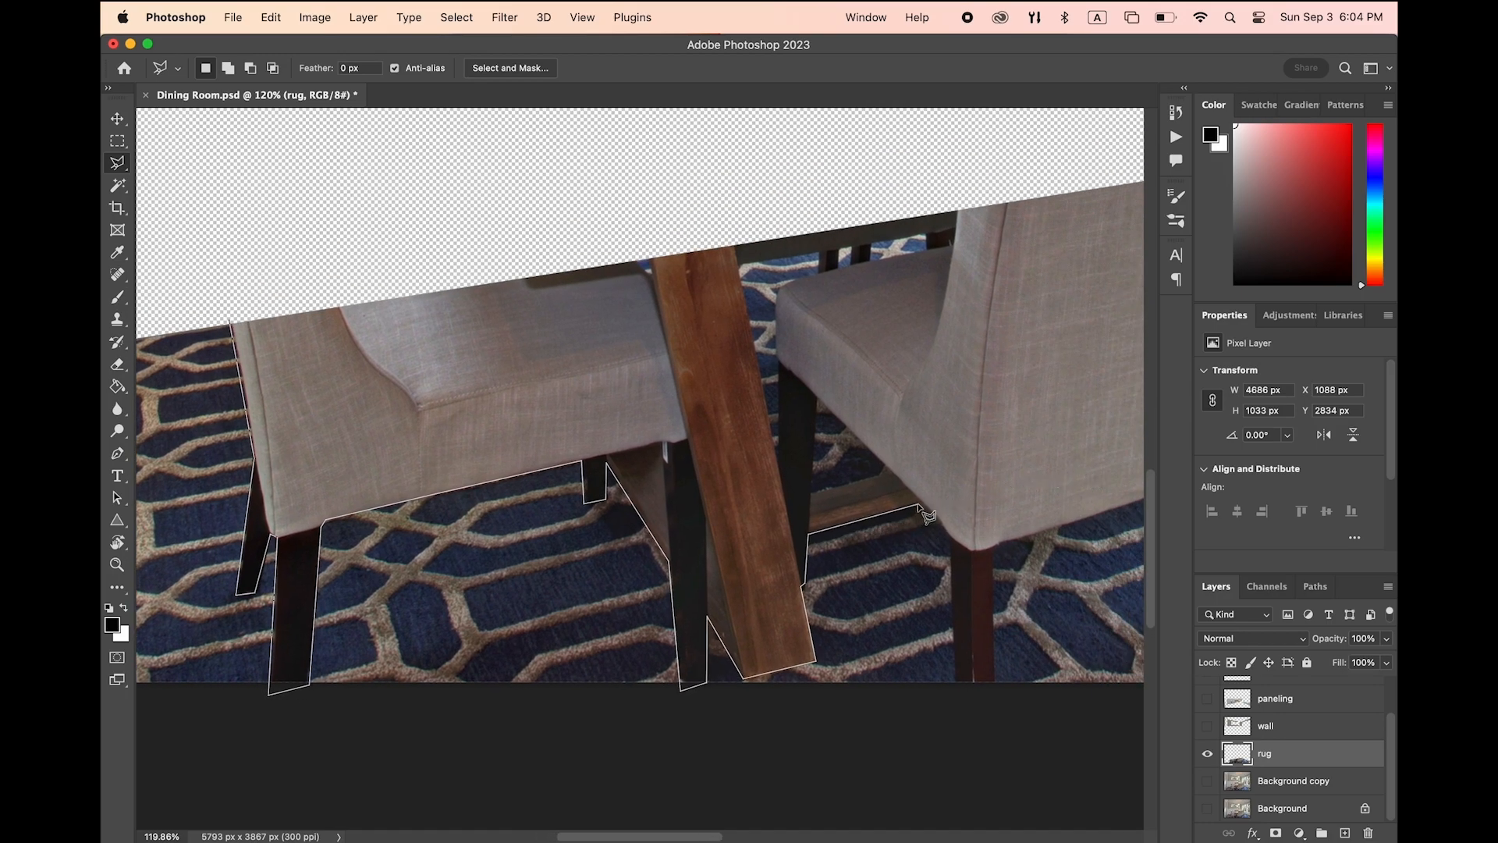
pyautogui.click(950, 536)
pyautogui.click(992, 688)
pyautogui.click(991, 544)
pyautogui.hscroll(5, 990, 545)
pyautogui.scroll(1, 990, 545)
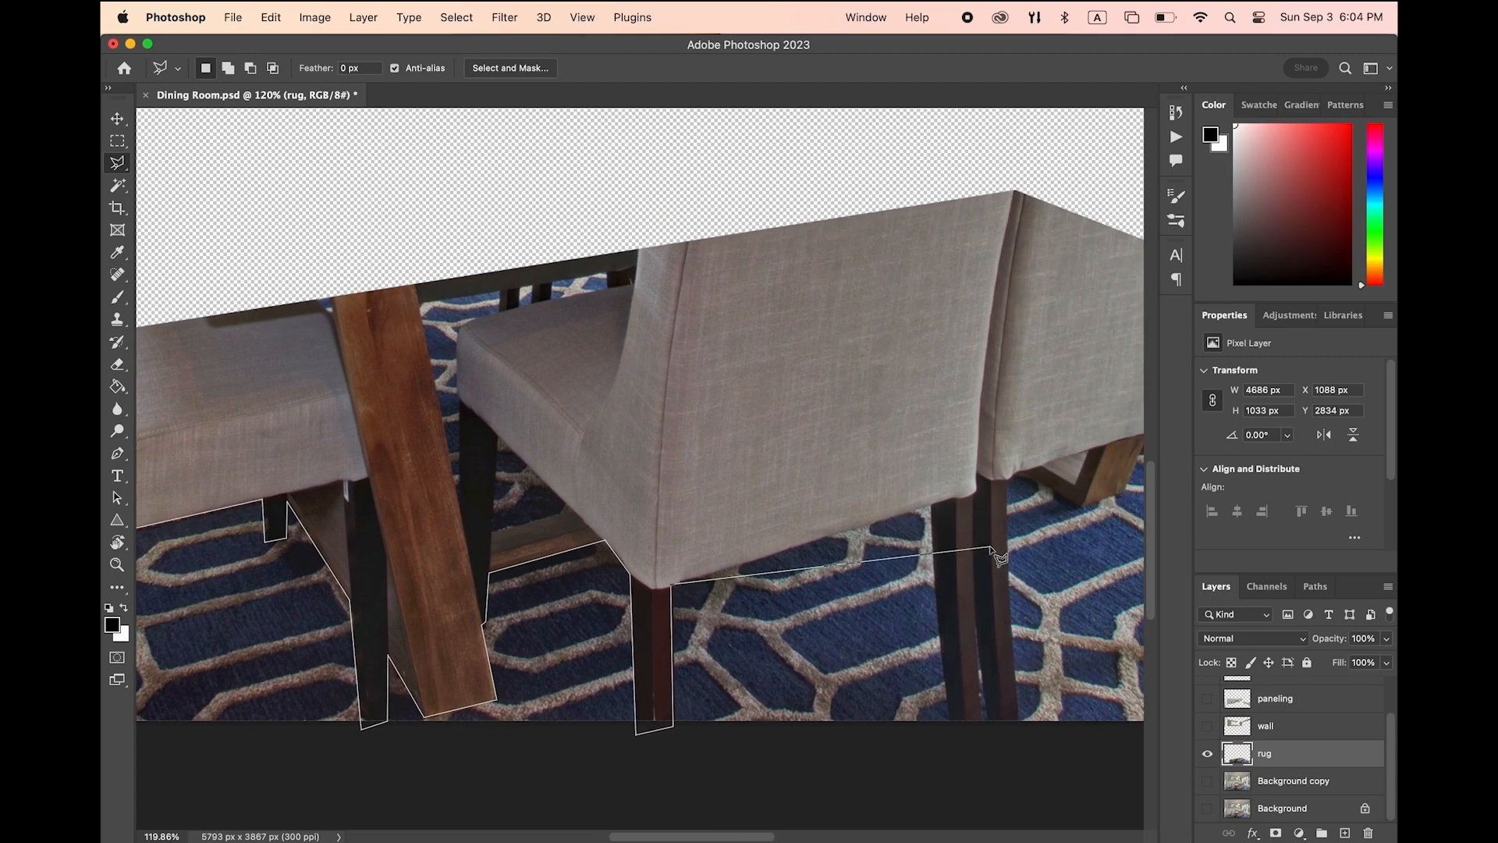
pyautogui.click(935, 507)
pyautogui.click(949, 744)
pyautogui.click(975, 622)
pyautogui.click(992, 738)
pyautogui.click(1019, 733)
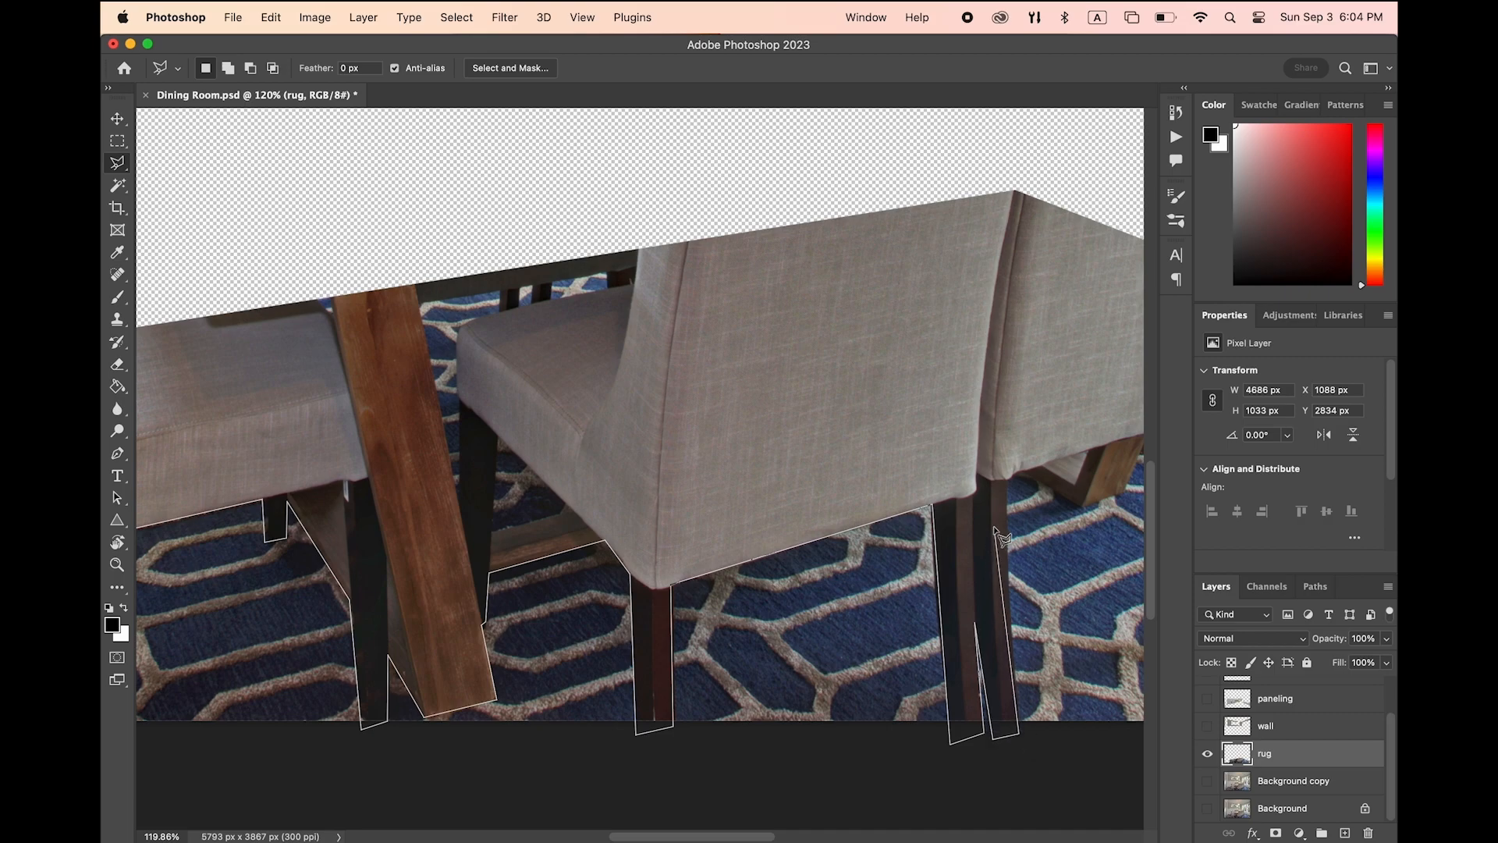
pyautogui.click(1005, 480)
# Continue the lasso outline around the rear table leg and the right chair's outer leg, up past its back
pyautogui.hscroll(1, 1074, 470)
pyautogui.hscroll(5, 1074, 470)
pyautogui.scroll(4, 1074, 470)
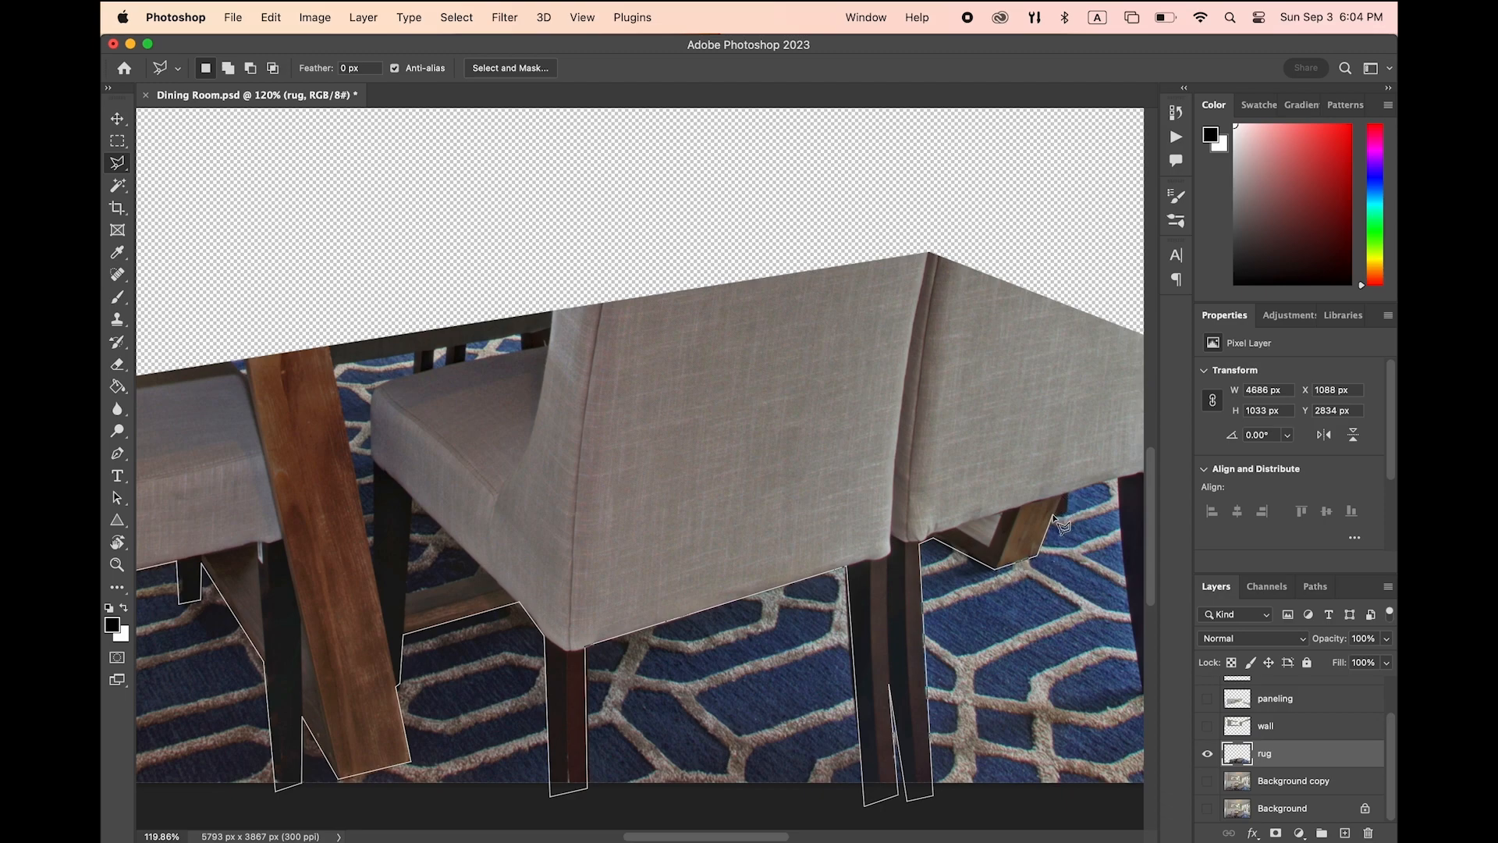
pyautogui.hscroll(15, 1073, 503)
pyautogui.scroll(5, 1072, 503)
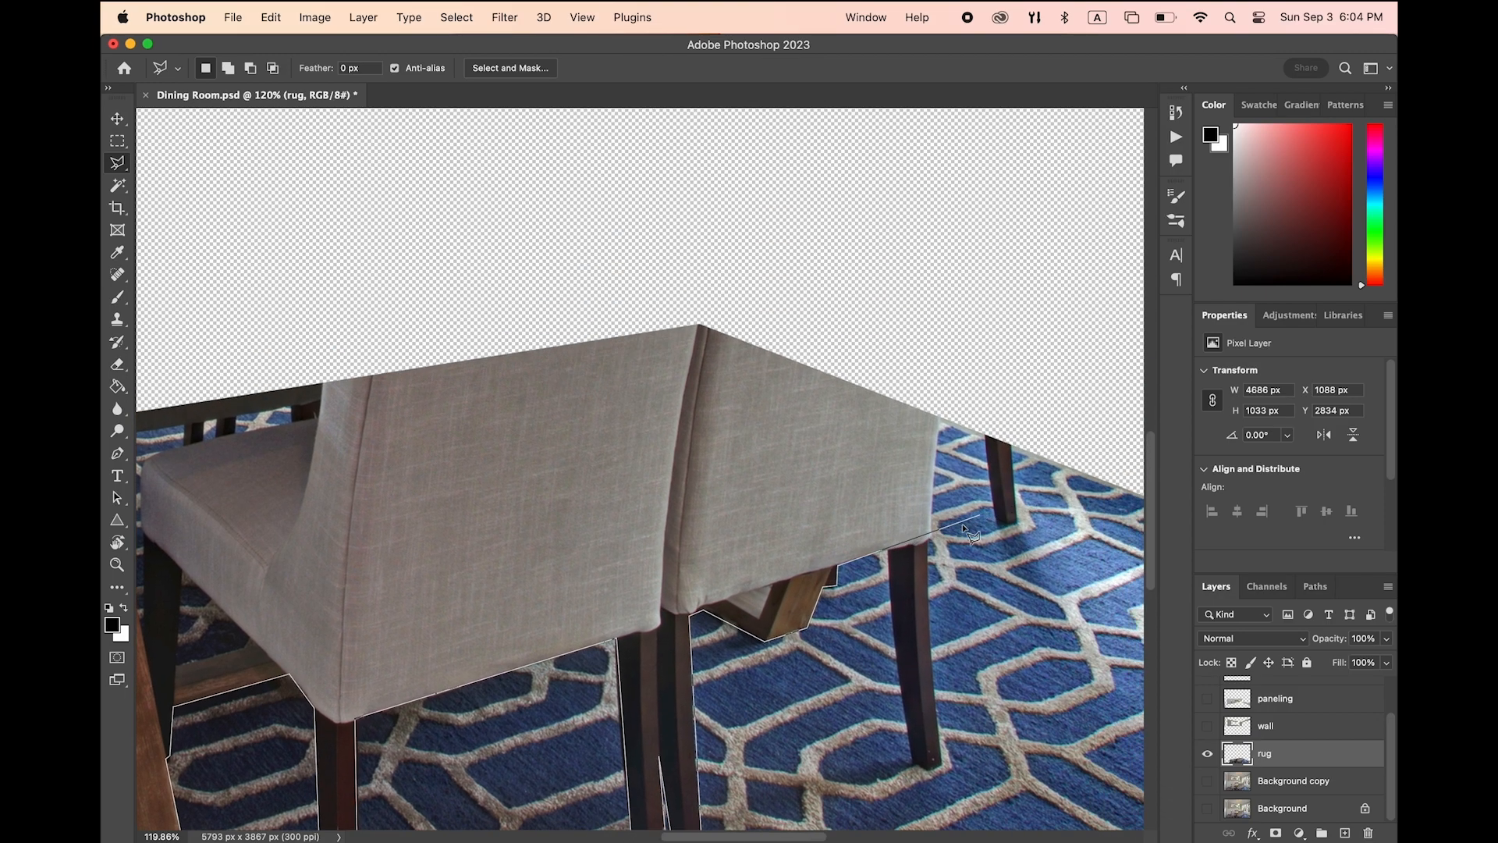
pyautogui.click(888, 552)
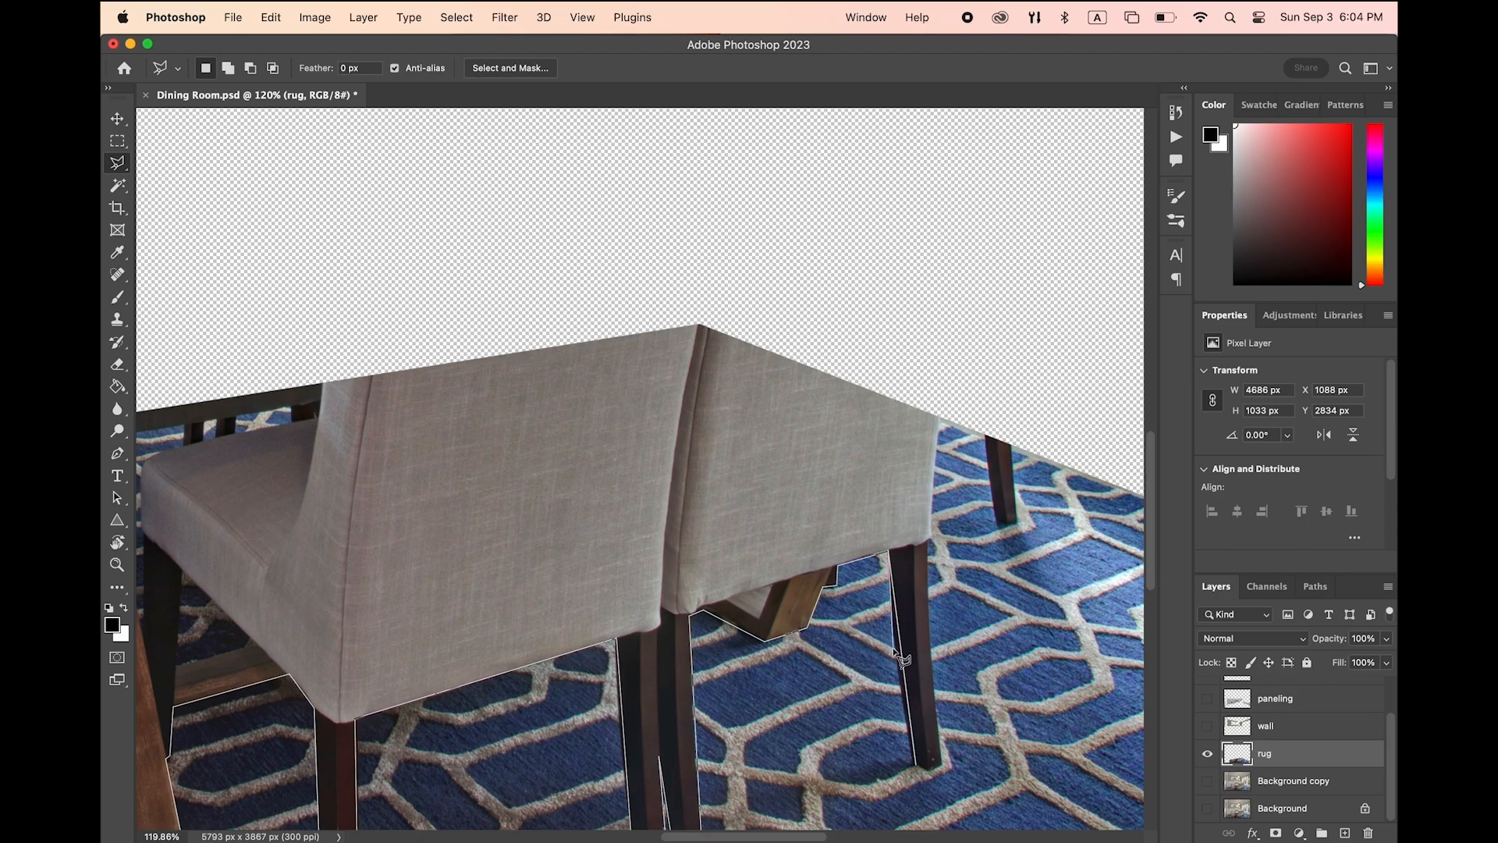
pyautogui.click(942, 766)
pyautogui.click(941, 406)
pyautogui.click(712, 257)
# Close the furniture outline along the rug layer's upper edge, leaving out the rug areas visible under the table
pyautogui.hscroll(-5, 458, 333)
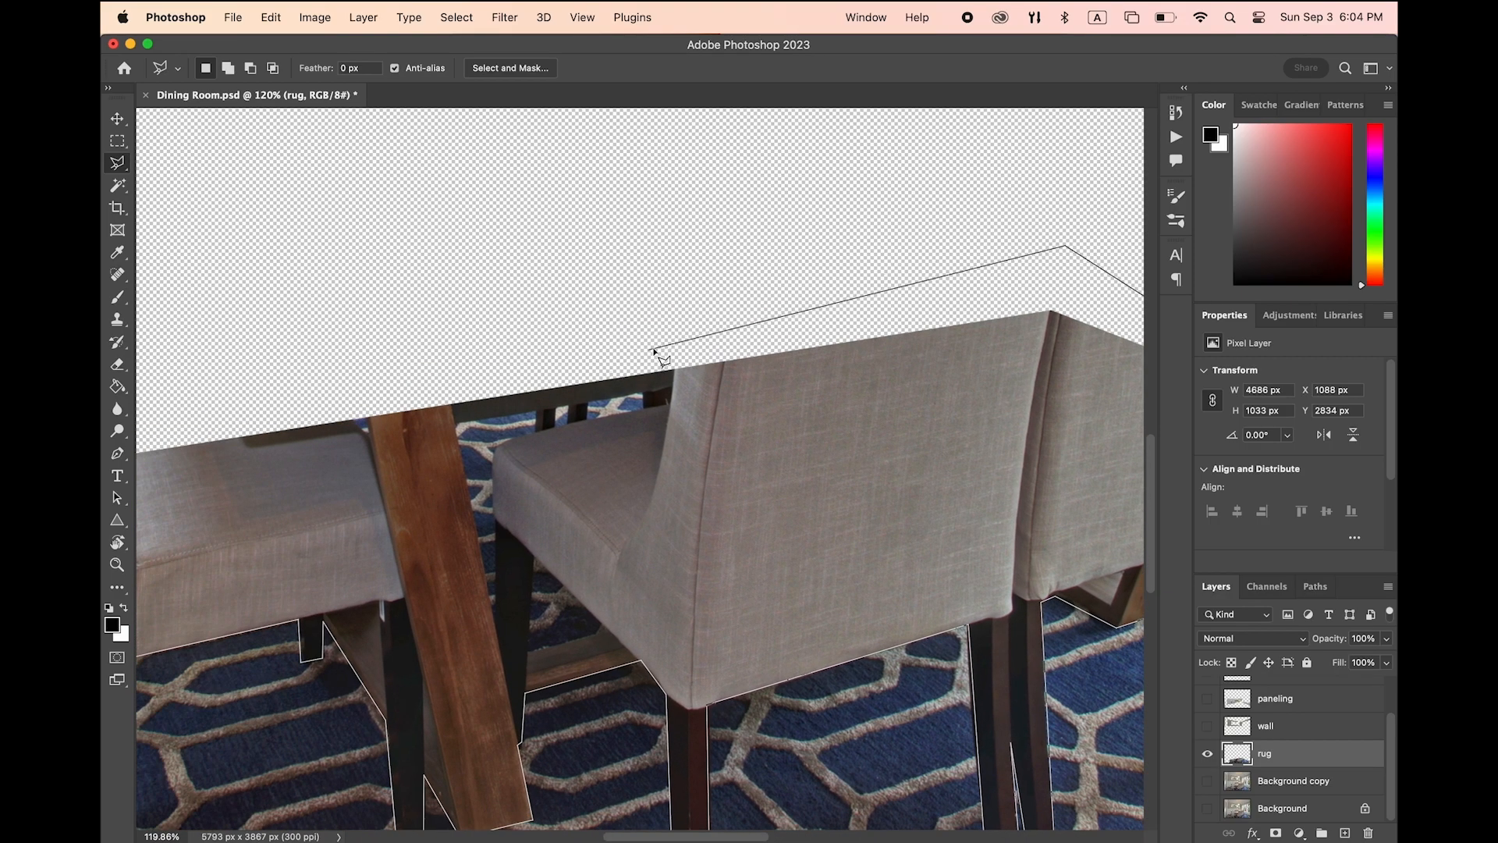
pyautogui.click(640, 409)
pyautogui.click(494, 444)
pyautogui.click(496, 641)
pyautogui.click(458, 426)
pyautogui.click(649, 369)
pyautogui.click(373, 376)
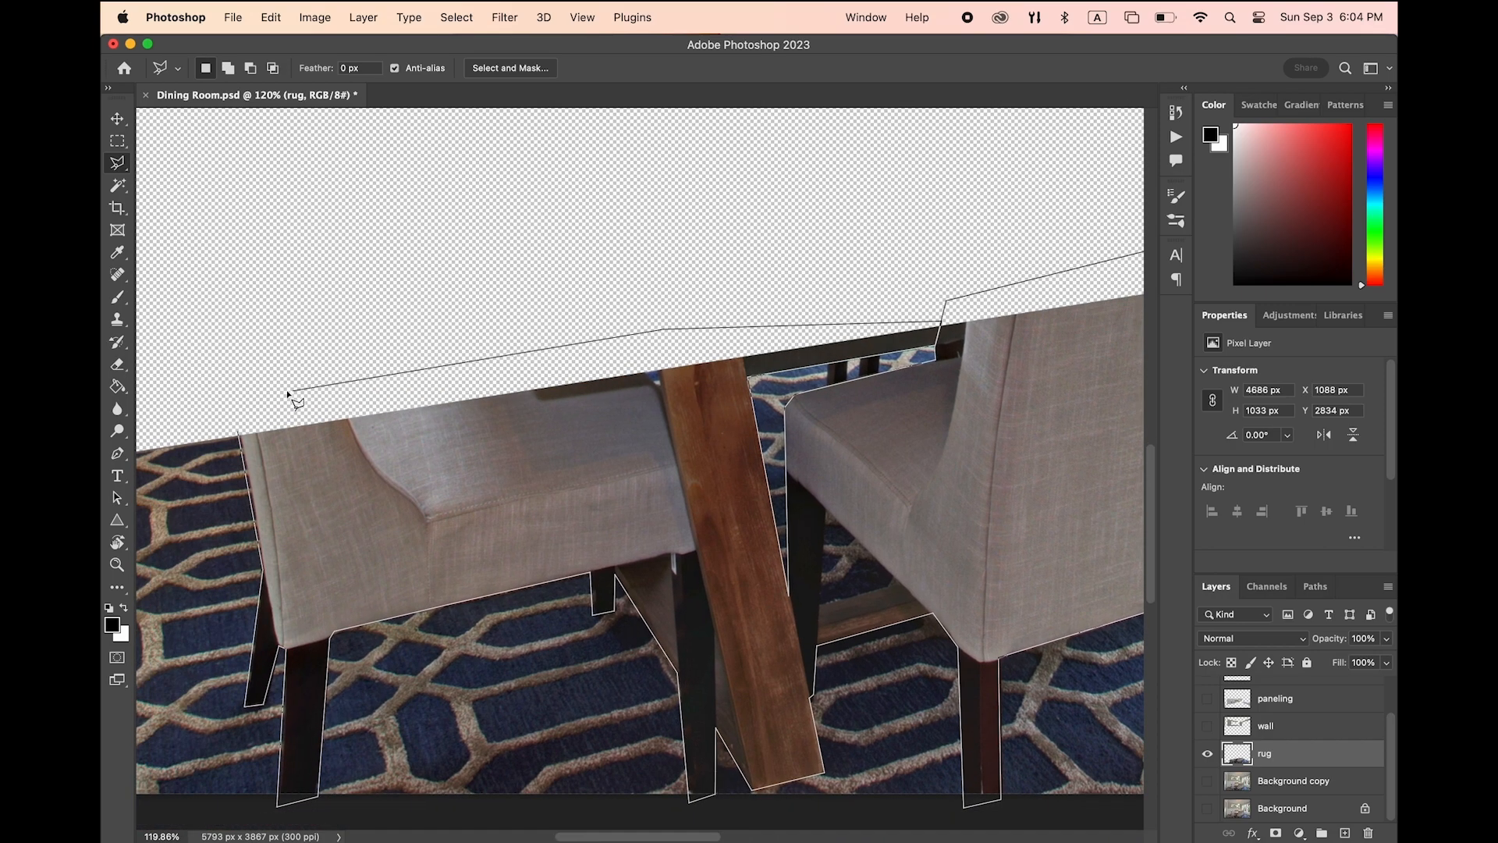
pyautogui.click(660, 385)
pyautogui.click(641, 368)
pyautogui.click(230, 404)
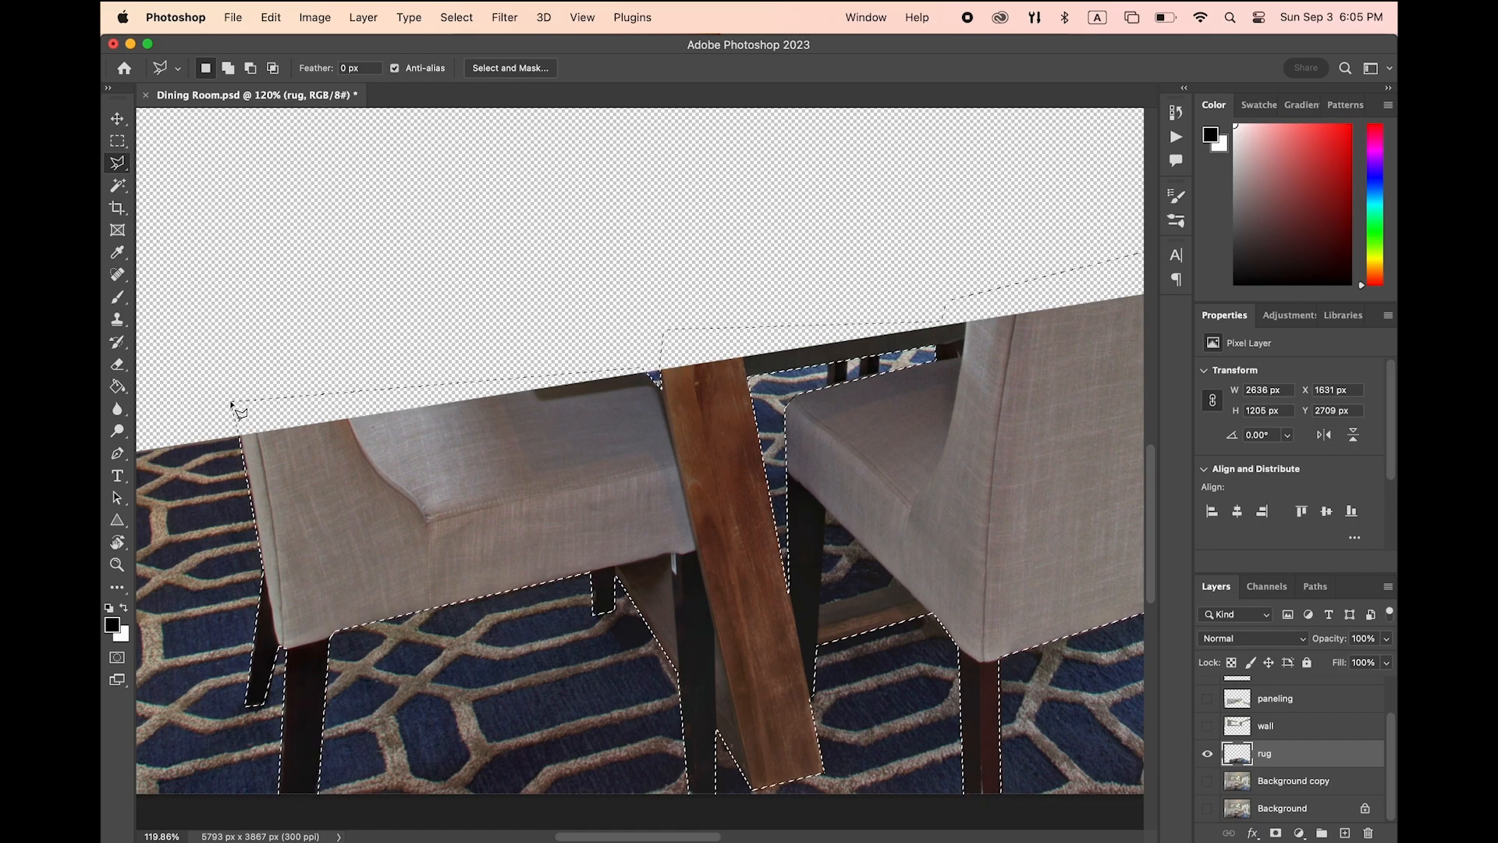
# Delete the selected chairs and table from the rug layer and clear the selection
pyautogui.scroll(-2, 465, 456)
pyautogui.press('BackSpace')
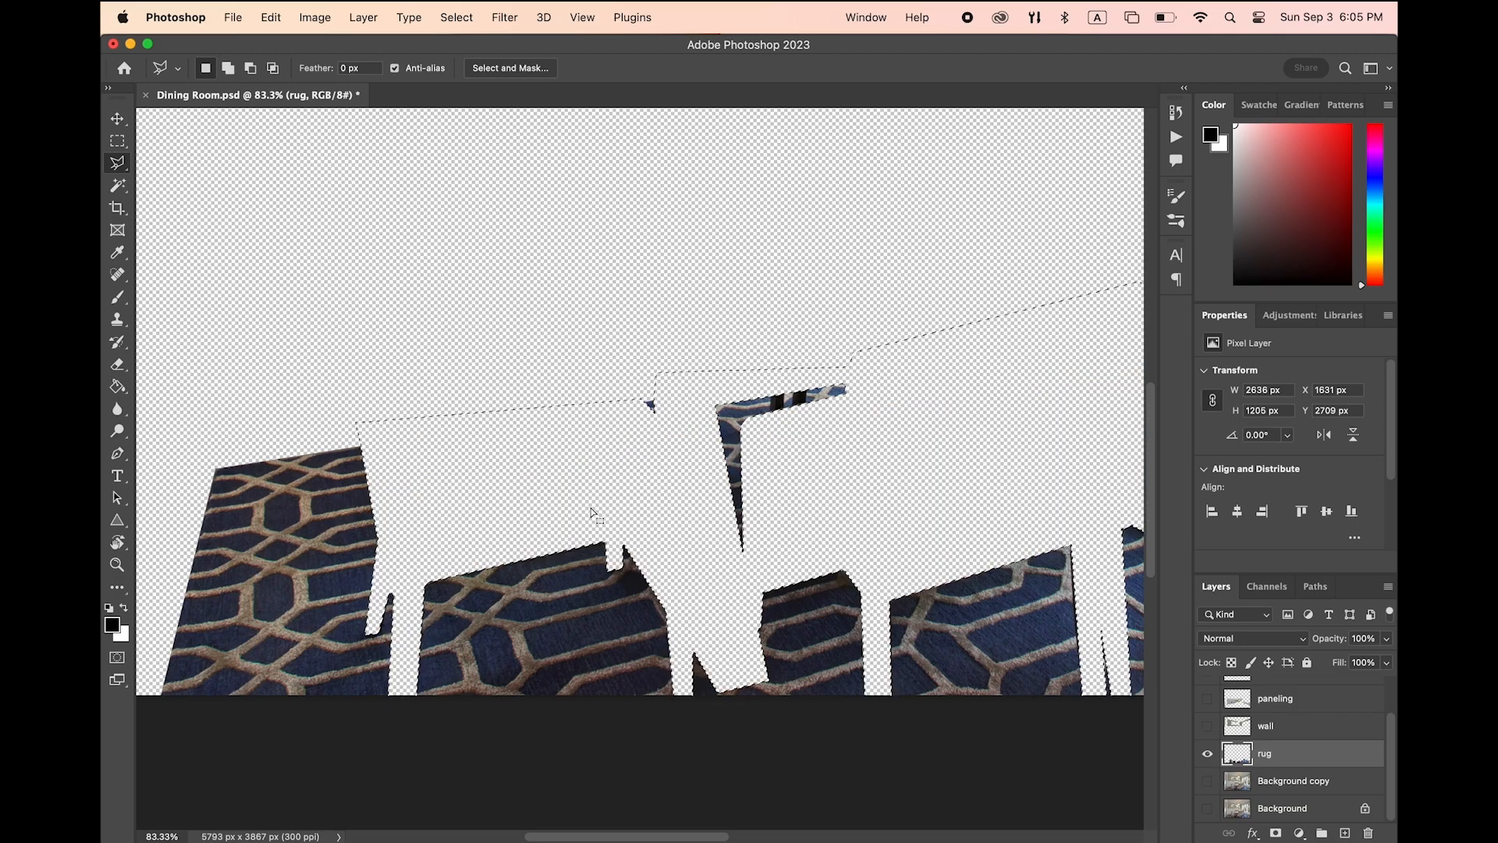
pyautogui.hscroll(4, 592, 512)
pyautogui.press('super+d')
# Lasso and delete the two small chair leg remnants in the narrow rug strip under the table
pyautogui.scroll(1, 499, 403)
pyautogui.scroll(3, 499, 403)
pyautogui.click(390, 299)
pyautogui.click(394, 396)
pyautogui.click(420, 371)
pyautogui.doubleClick(418, 308)
pyautogui.press('BackSpace')
pyautogui.click(437, 324)
pyautogui.click(434, 371)
pyautogui.click(459, 355)
pyautogui.doubleClick(459, 308)
pyautogui.press('BackSpace')
pyautogui.press('super+d')
pyautogui.hscroll(10, 538, 484)
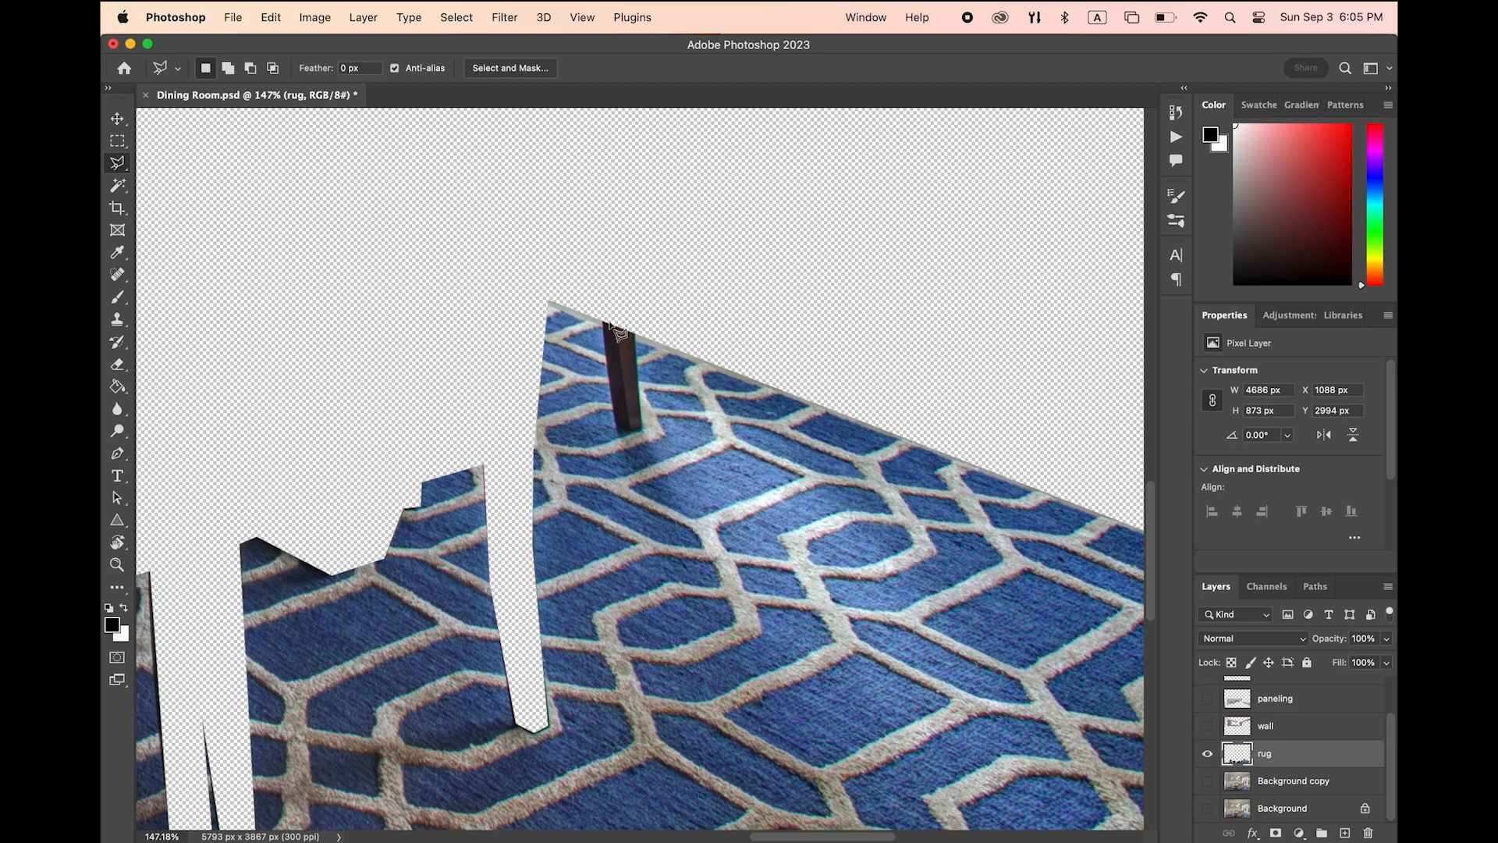
# Lasso and delete the far right chair's leg from the rug layer, then clear the selection
pyautogui.click(601, 311)
pyautogui.click(616, 430)
pyautogui.click(641, 428)
pyautogui.doubleClick(636, 309)
pyautogui.press('BackSpace')
pyautogui.press('super+d')
# Show the wall, paneling and flower top layers together with the cut-out rug
pyautogui.scroll(-10, 546, 394)
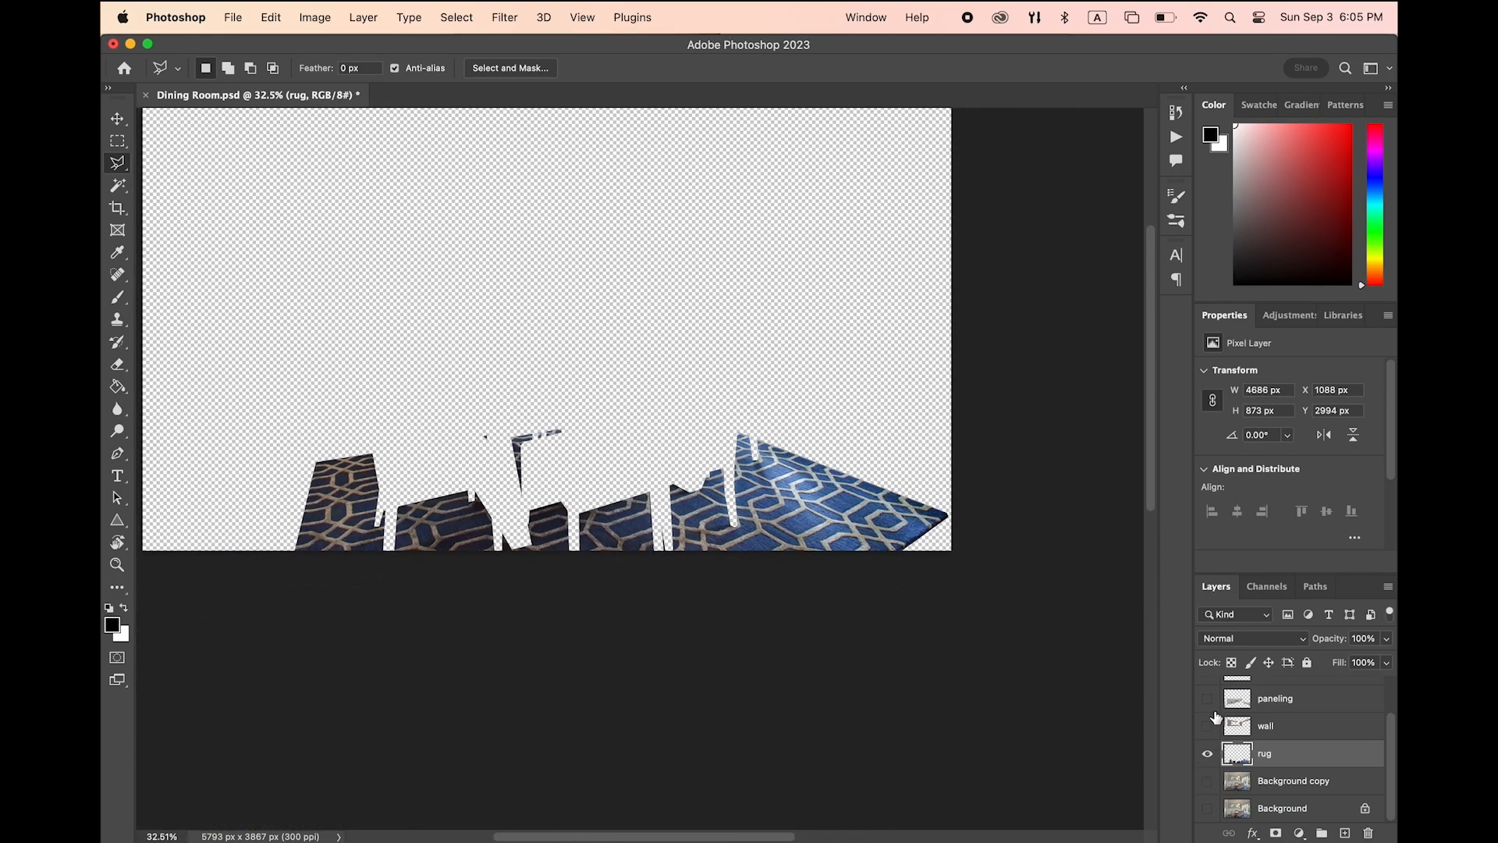
pyautogui.click(1208, 725)
pyautogui.click(1207, 699)
pyautogui.scroll(2, 1212, 717)
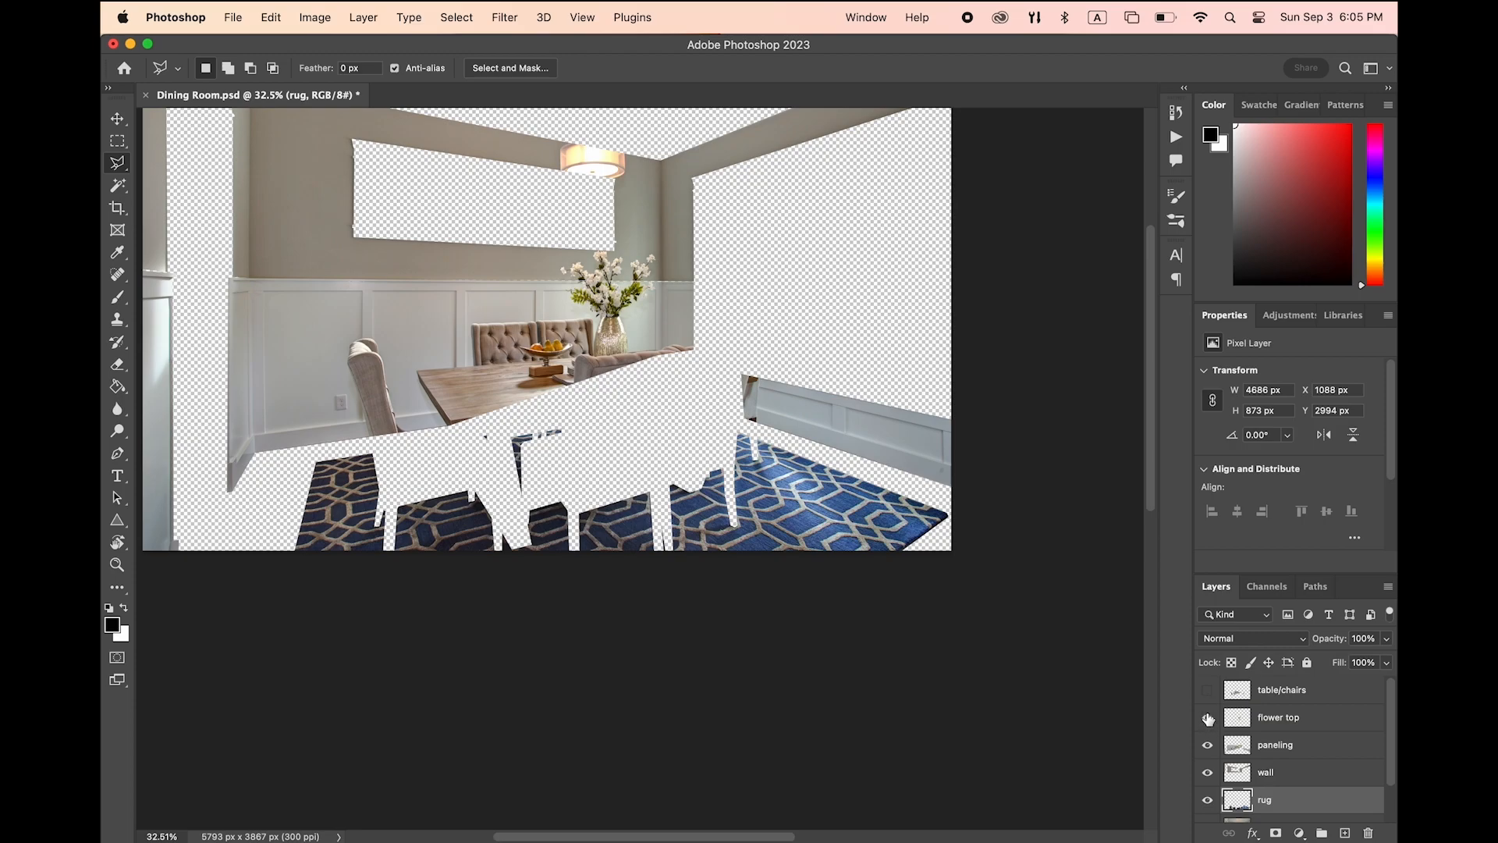
# Rename the flower top layer as flower
pyautogui.click(1268, 721)
pyautogui.doubleClick(1293, 716)
pyautogui.press('Return')
# Show the Background copy layer again and save the document
pyautogui.hscroll(-5, 640, 589)
pyautogui.scroll(1, 639, 588)
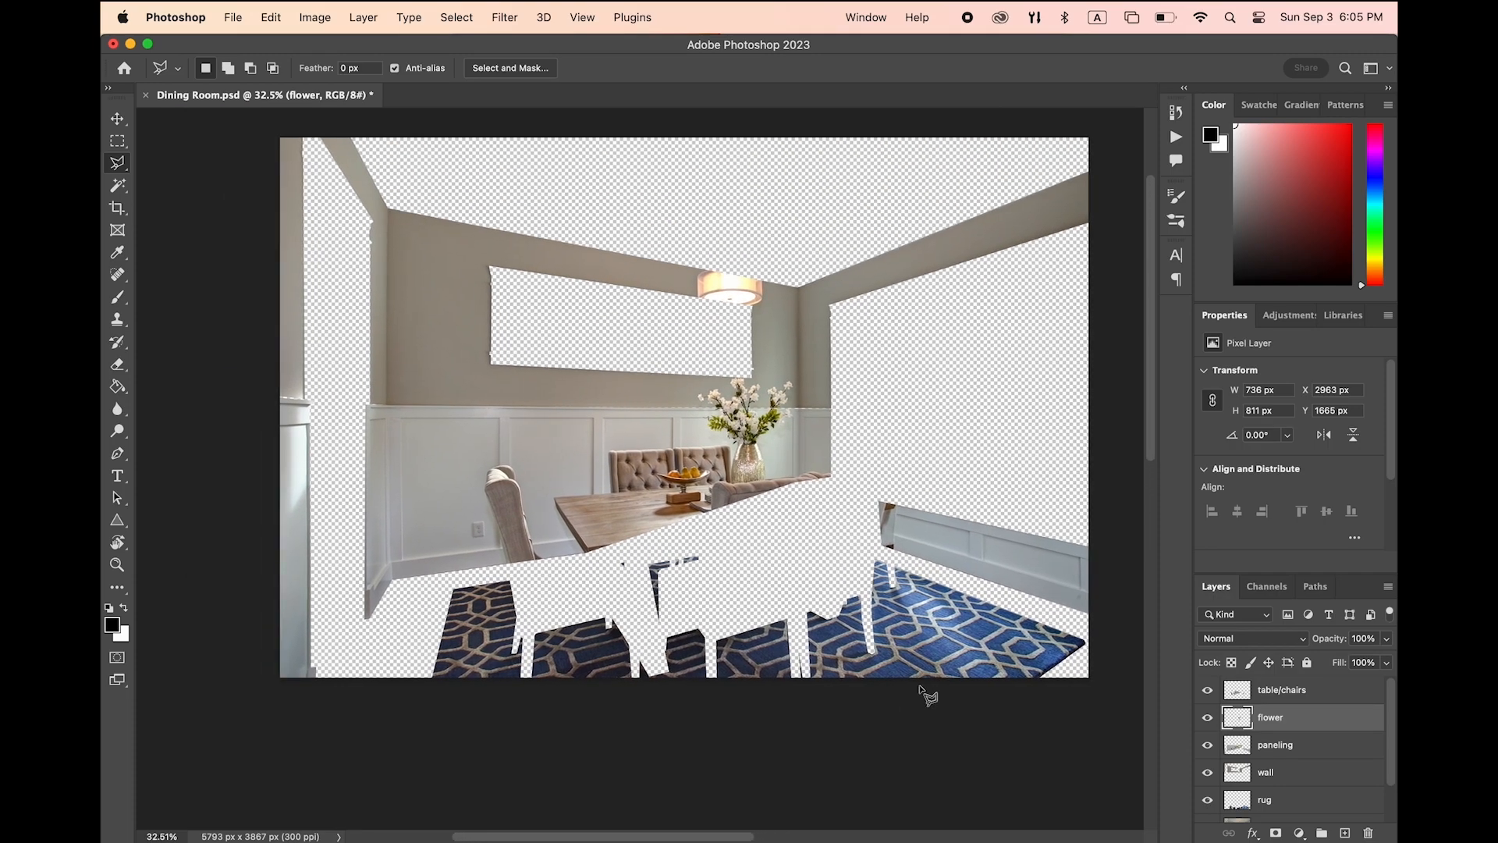
pyautogui.scroll(-2, 1256, 756)
pyautogui.click(1207, 780)
pyautogui.press('super+s')
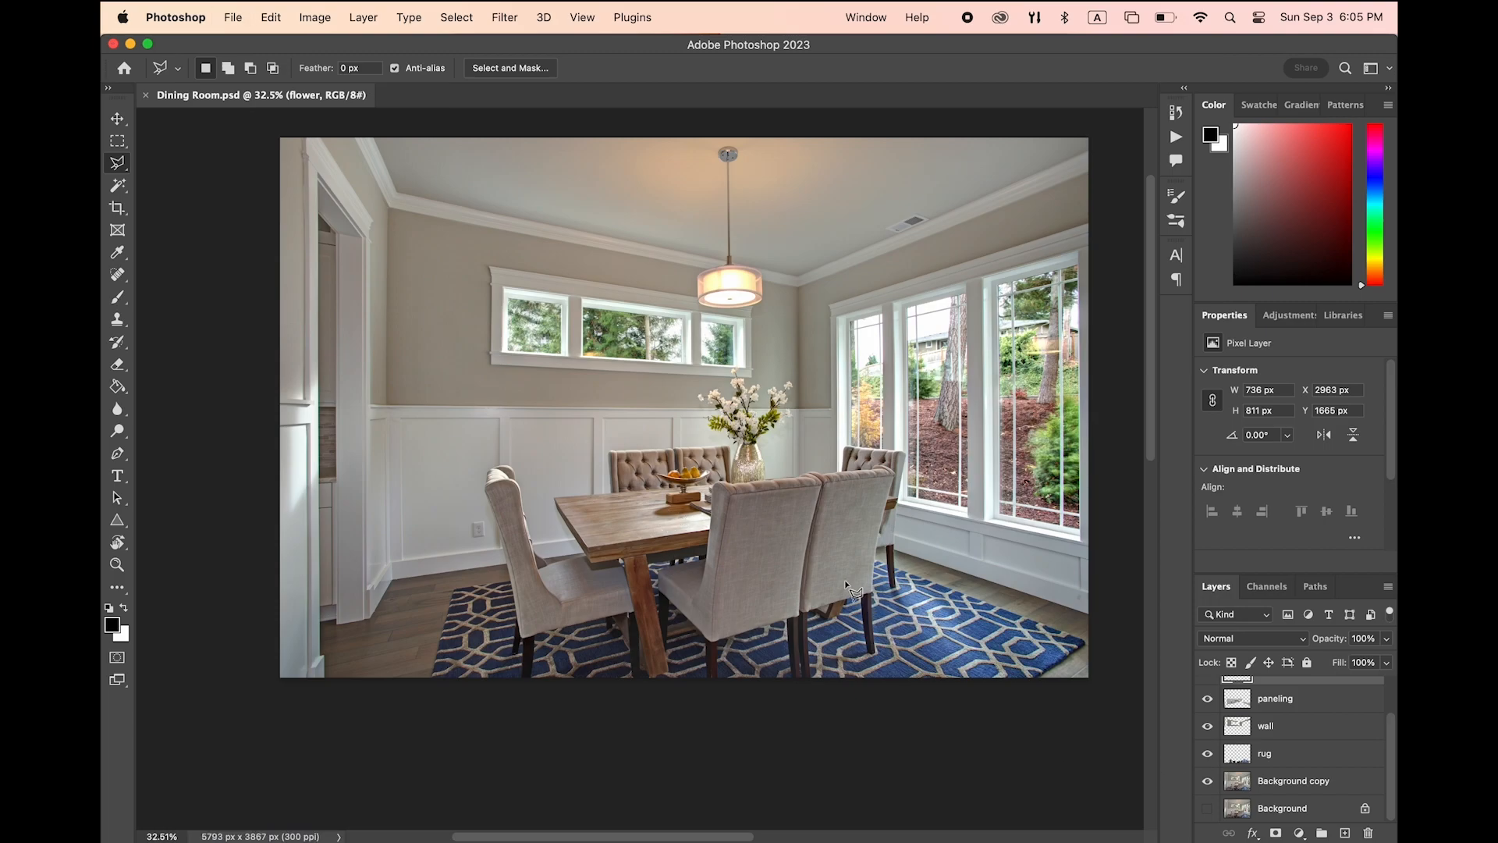
# Darken the paneling layer using Hue/Saturation with Colorize enabled, Hue 182, Saturation 0 and Lightness -68
pyautogui.click(1293, 706)
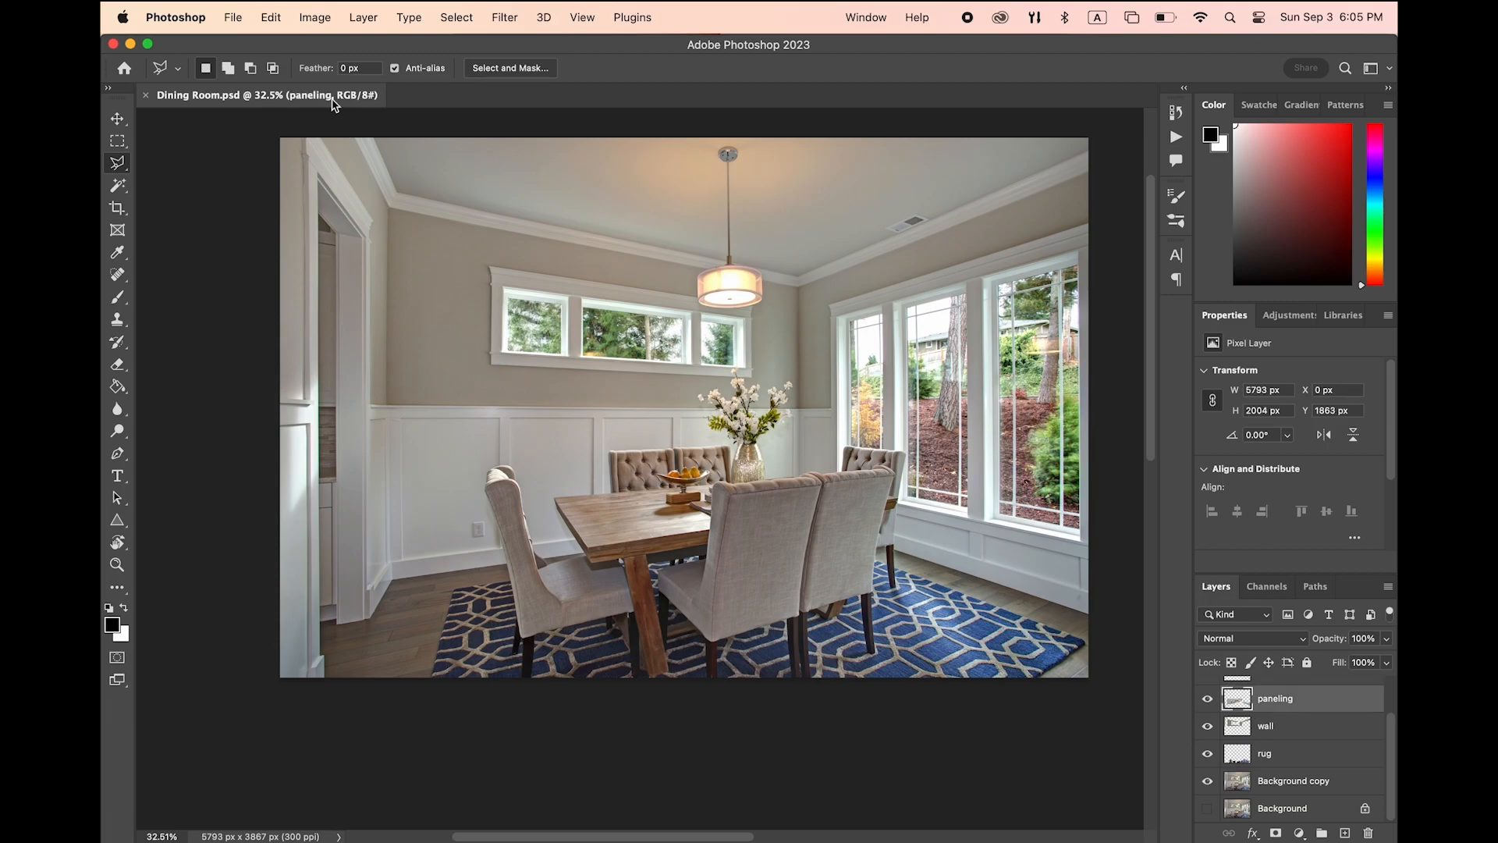
pyautogui.click(312, 23)
pyautogui.moveTo(368, 69)
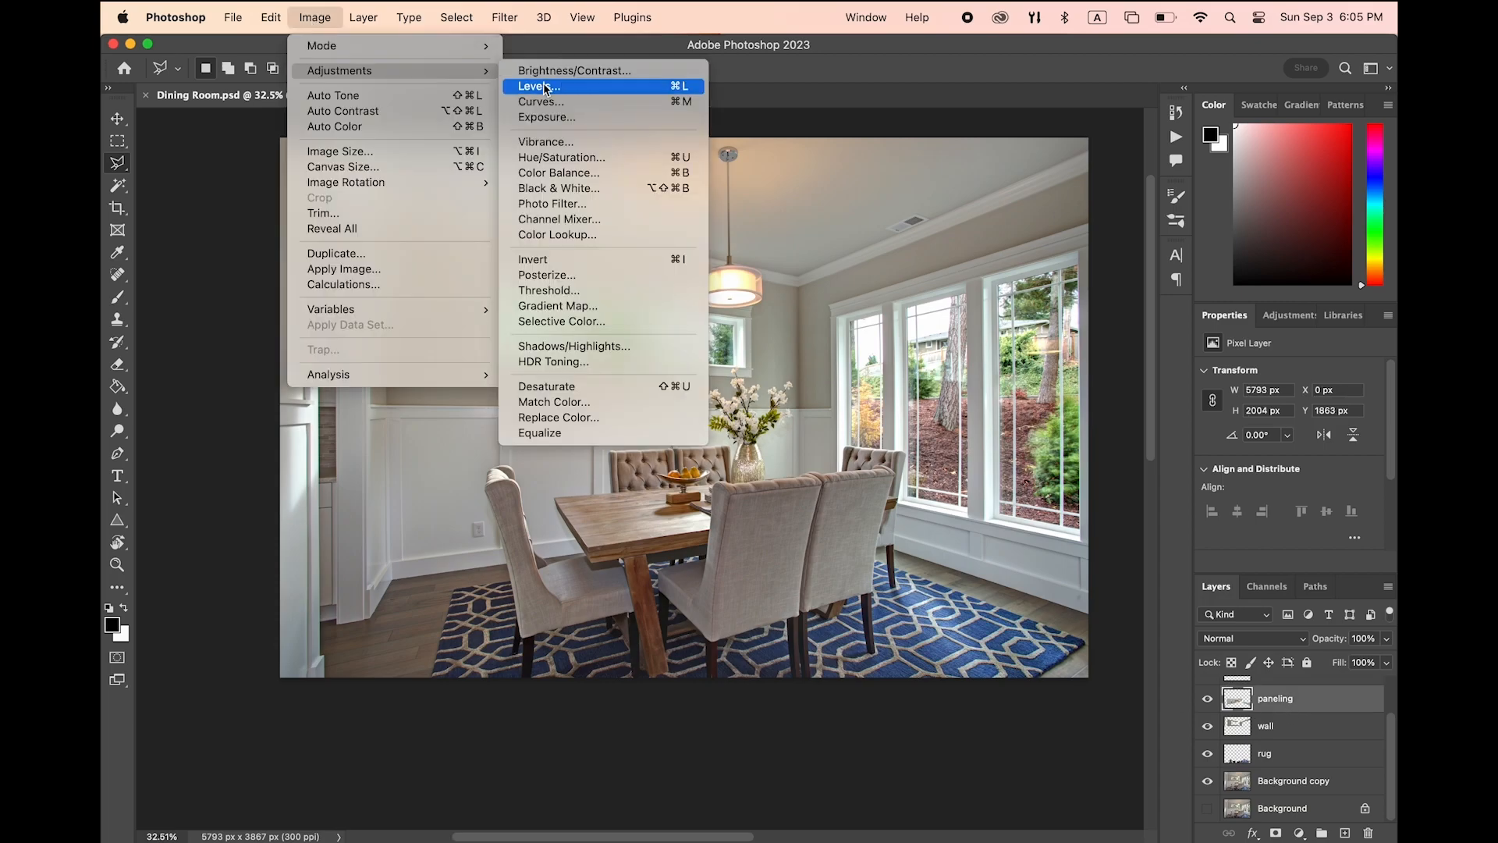
pyautogui.click(562, 157)
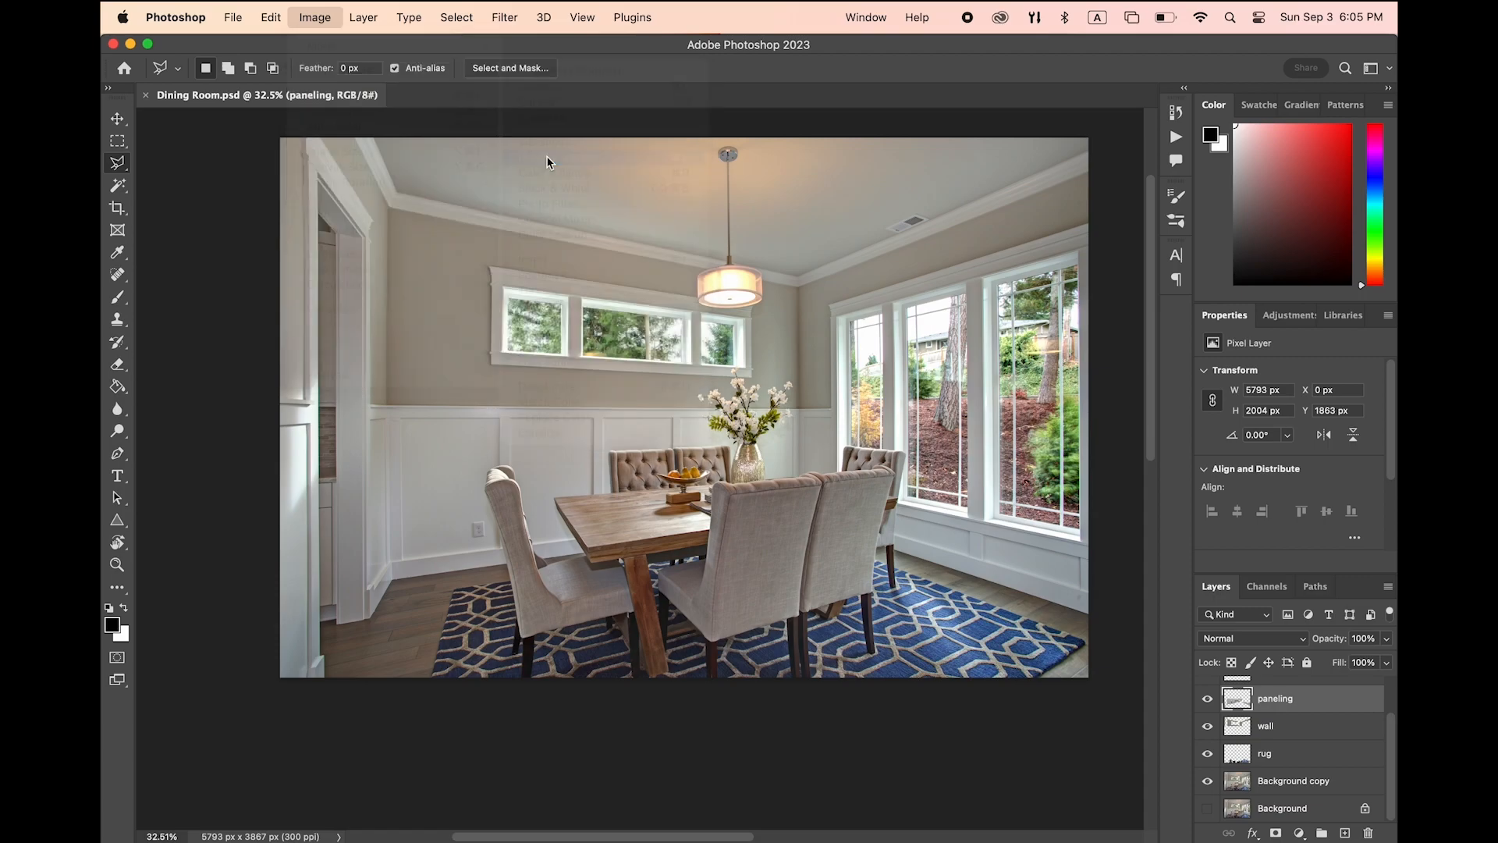
pyautogui.moveTo(926, 376); pyautogui.dragTo(869, 390)
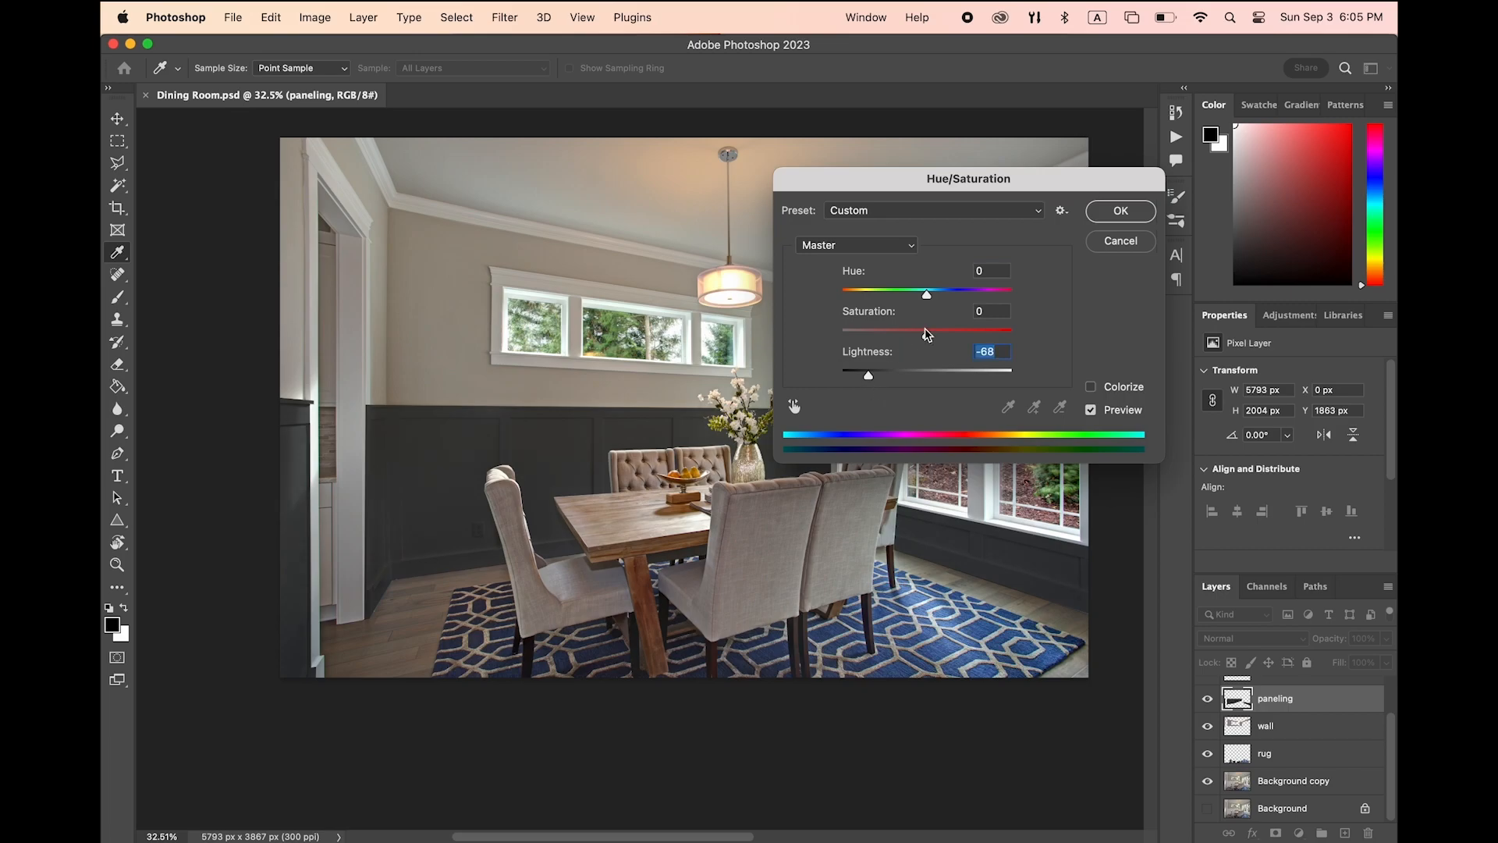
pyautogui.moveTo(926, 337); pyautogui.dragTo(967, 337)
pyautogui.click(1090, 386)
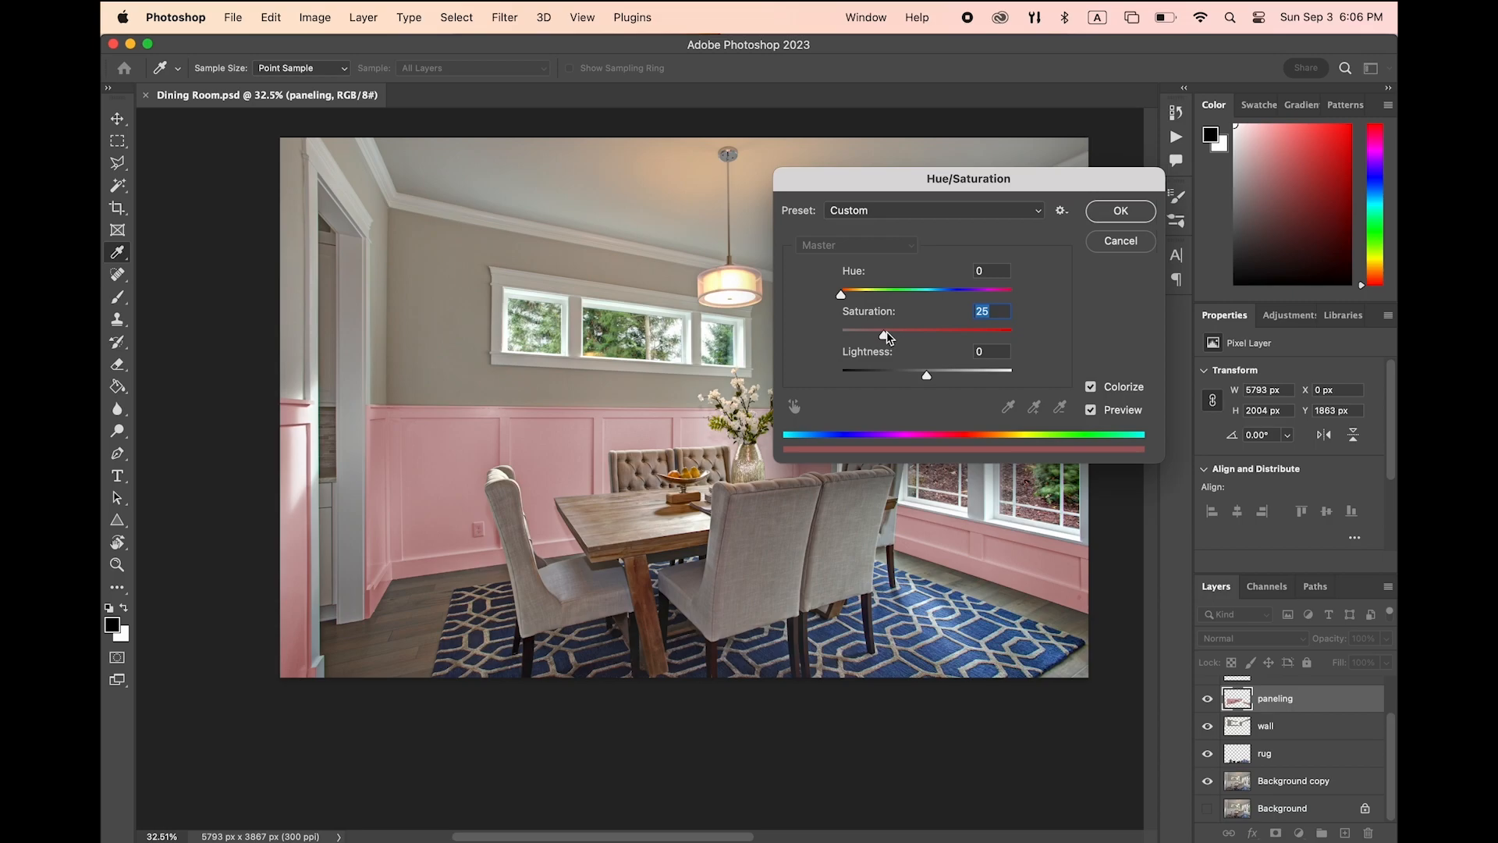
pyautogui.moveTo(841, 294); pyautogui.dragTo(864, 337)
pyautogui.moveTo(929, 378)
pyautogui.mouseDown()
pyautogui.moveTo(867, 385)
pyautogui.moveTo(838, 341)
pyautogui.mouseUp()
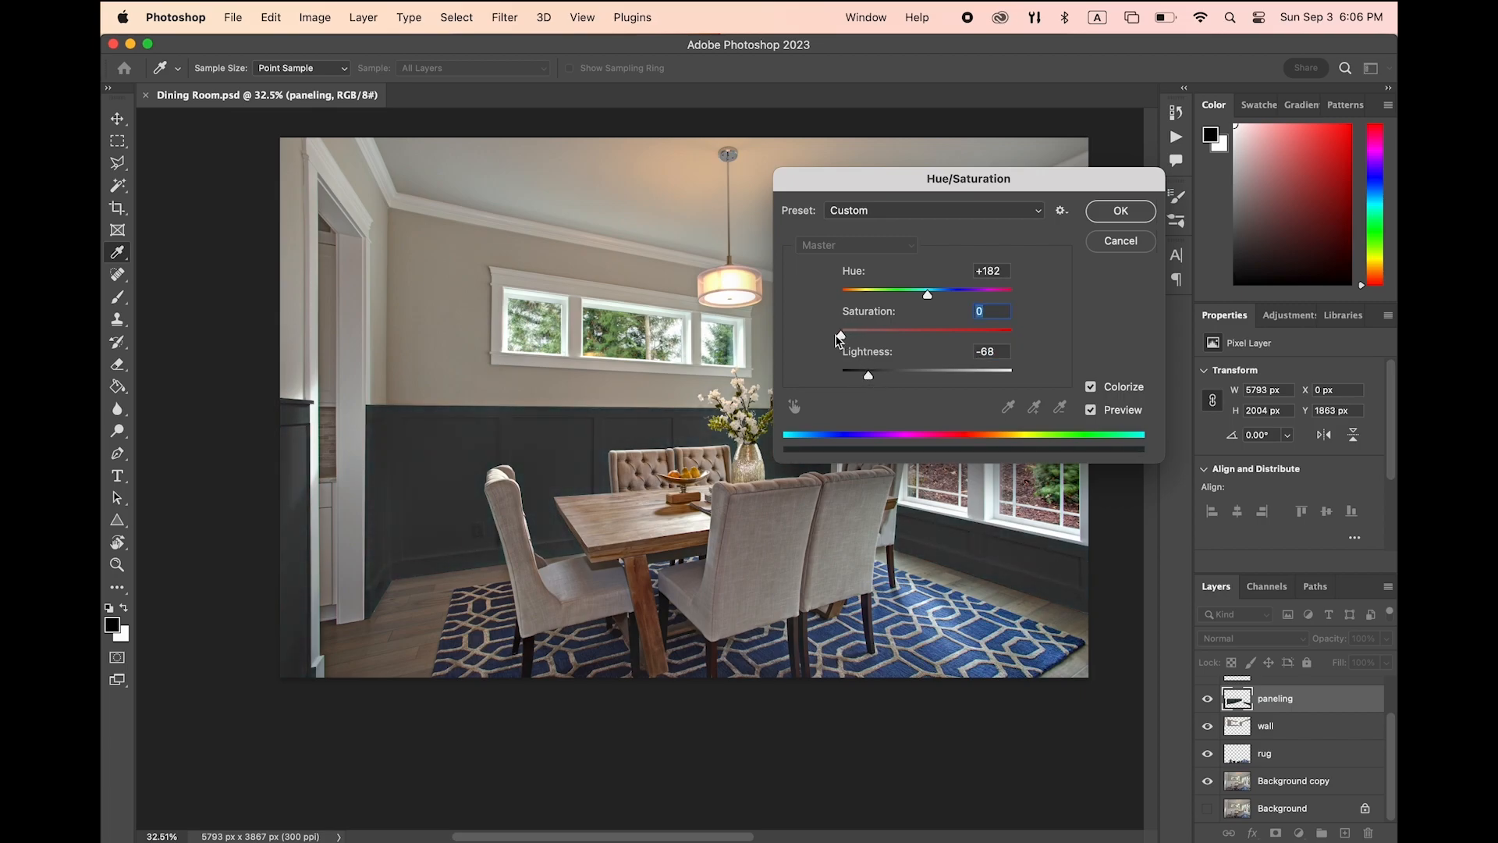
pyautogui.press('Return')
# Fine-tune the paneling layer with Levels, slightly raising the shadow input and lowering the highlight input
pyautogui.press('l')
pyautogui.click(310, 19)
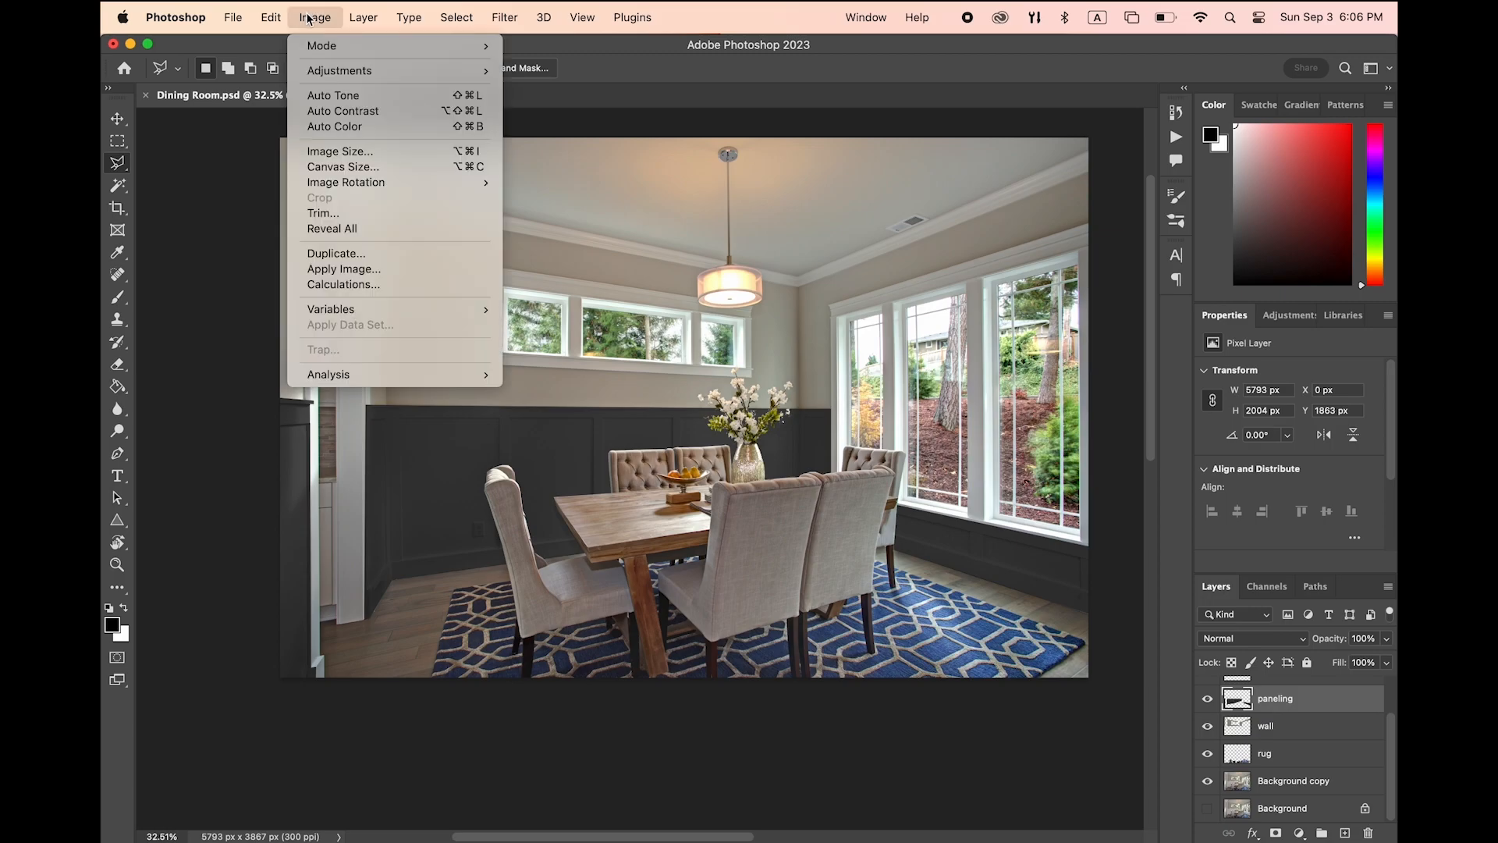
pyautogui.moveTo(402, 69)
pyautogui.click(601, 86)
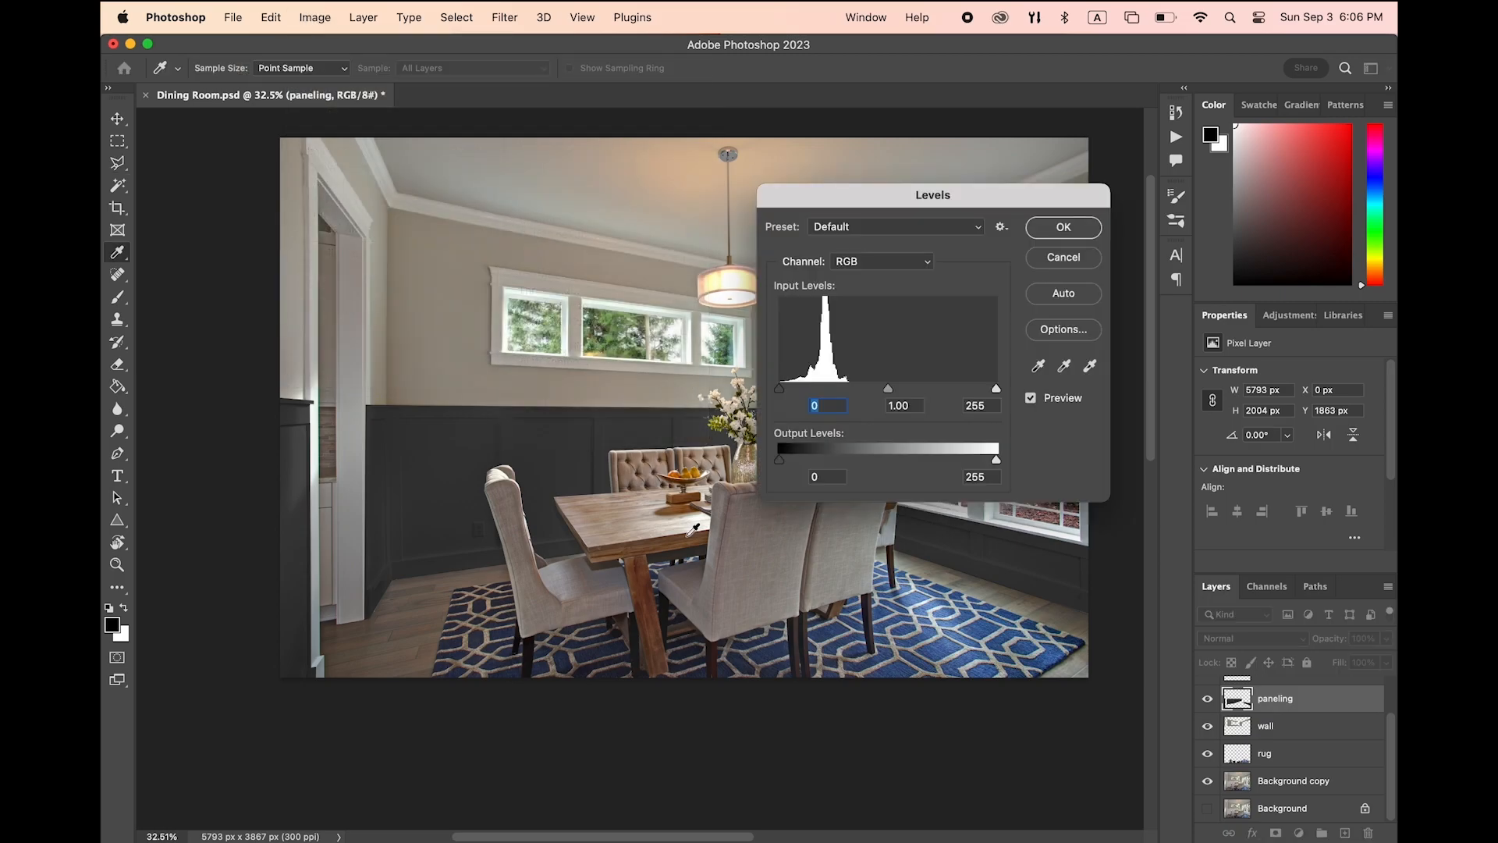
pyautogui.moveTo(780, 394)
pyautogui.mouseDown()
pyautogui.moveTo(808, 394)
pyautogui.moveTo(780, 394)
pyautogui.mouseUp()
pyautogui.moveTo(995, 388); pyautogui.dragTo(1043, 394)
pyautogui.moveTo(892, 396); pyautogui.dragTo(891, 394)
pyautogui.moveTo(782, 389); pyautogui.dragTo(788, 394)
pyautogui.moveTo(996, 393); pyautogui.dragTo(987, 394)
pyautogui.click(1055, 228)
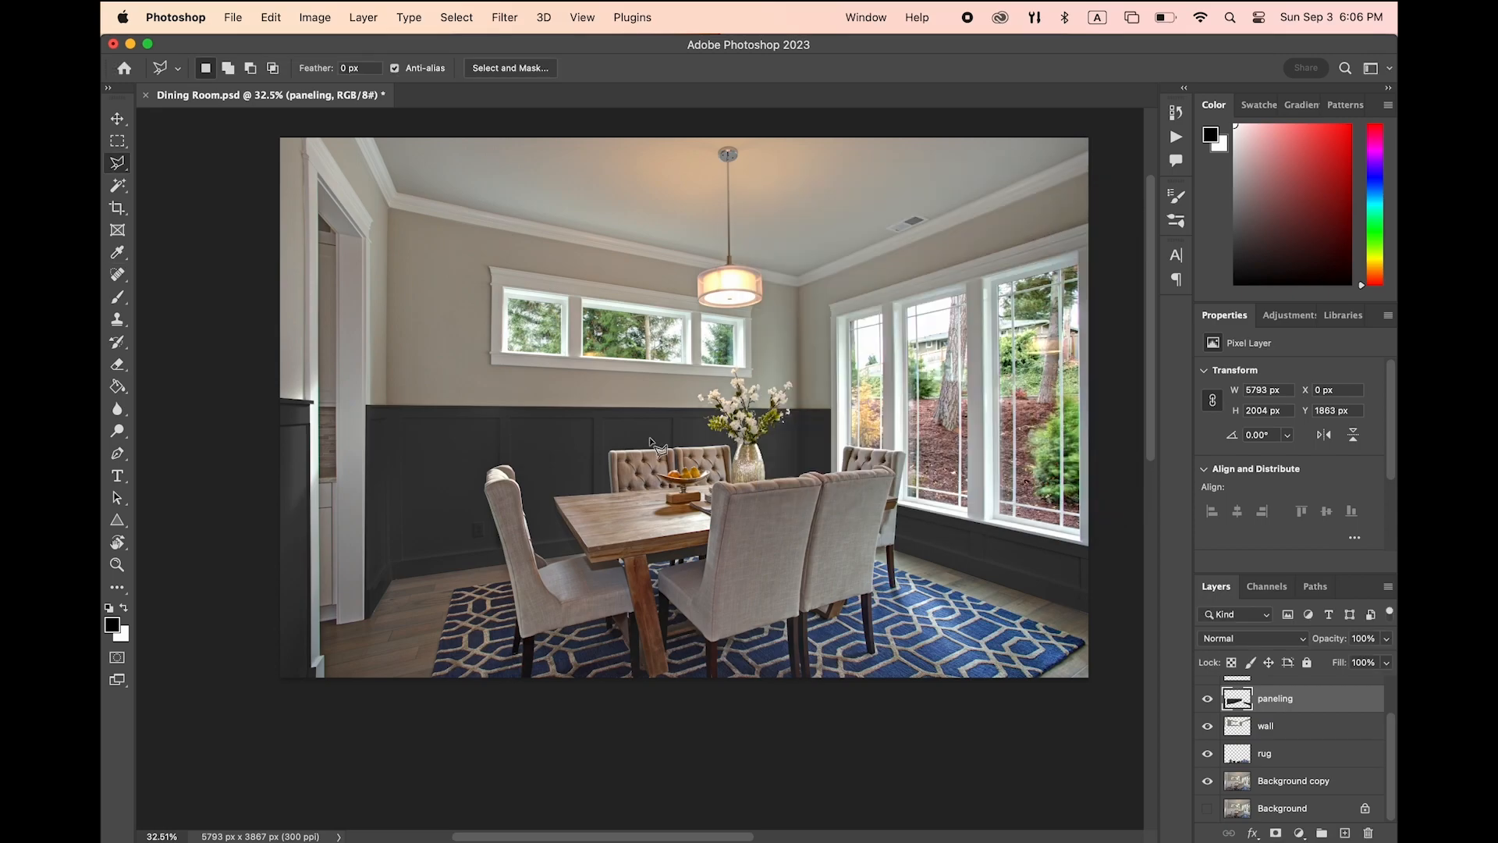
# Darken the wall layer using Levels with the midtone input set to 0.66
pyautogui.scroll(2, 1335, 733)
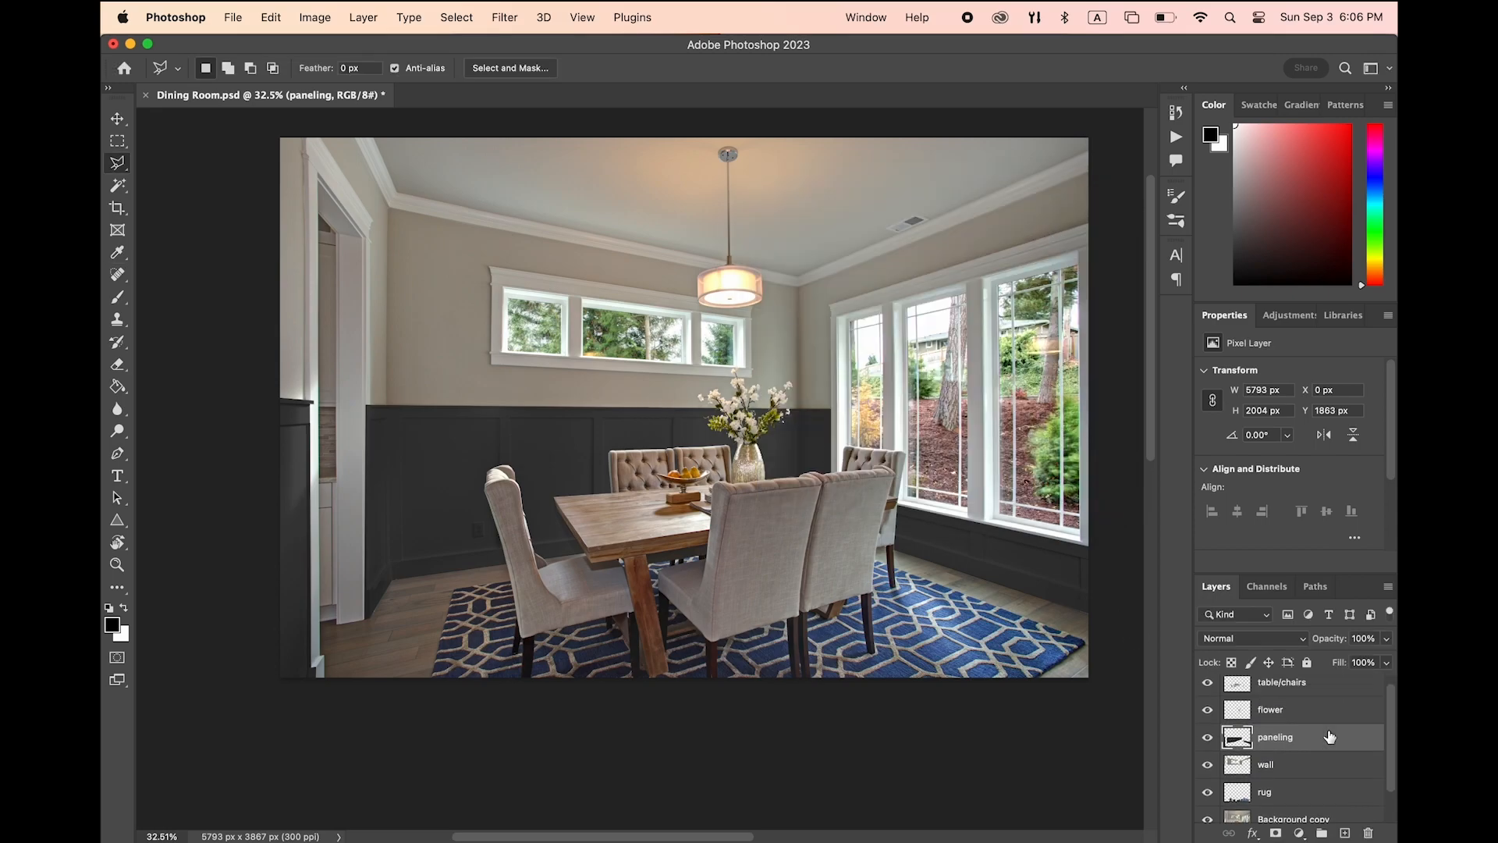
pyautogui.press('v')
pyautogui.click(1311, 765)
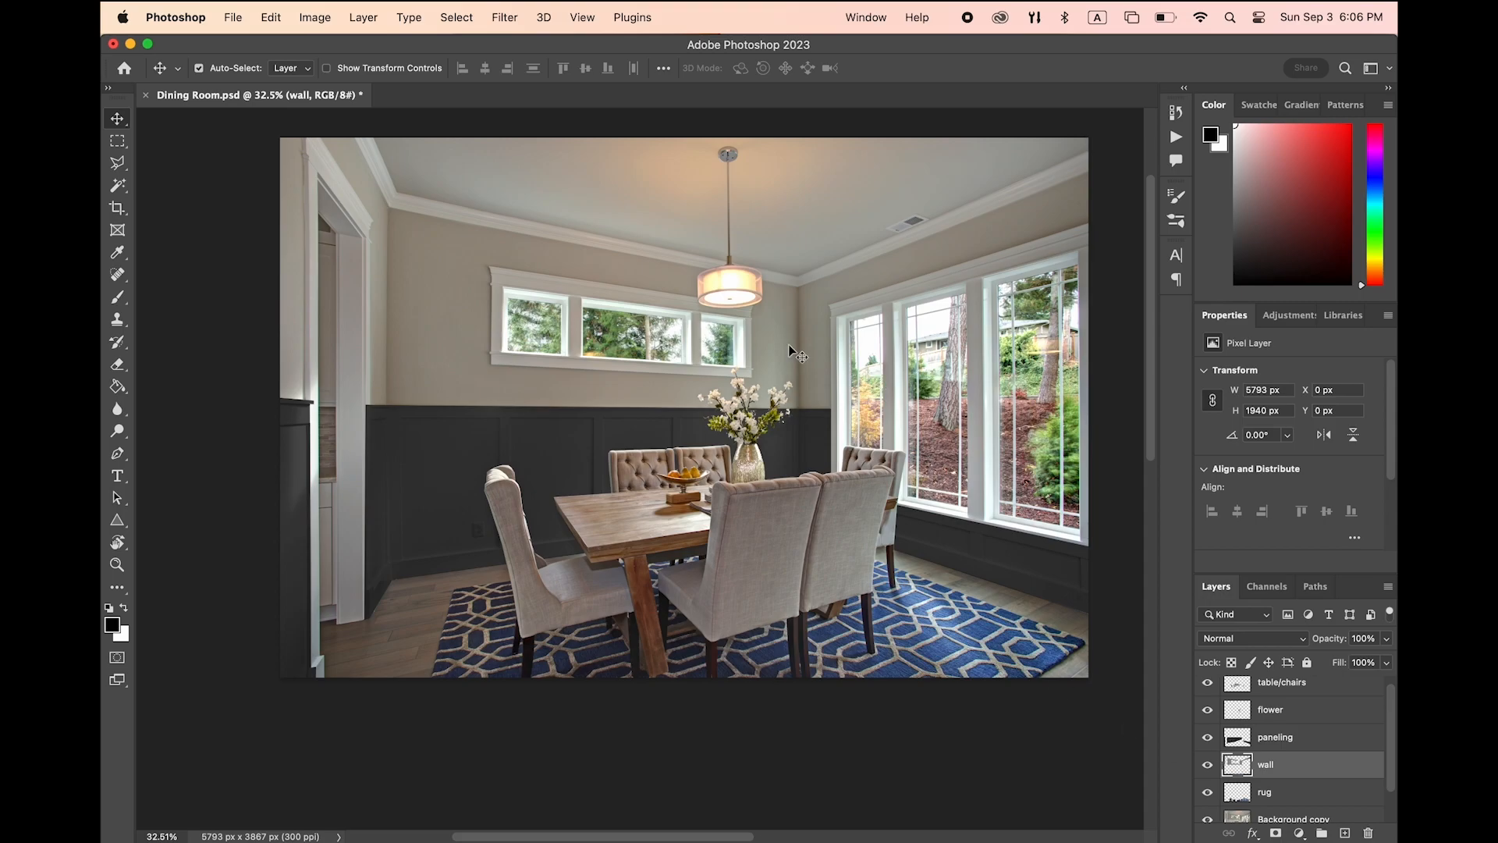
pyautogui.click(313, 17)
pyautogui.moveTo(487, 72)
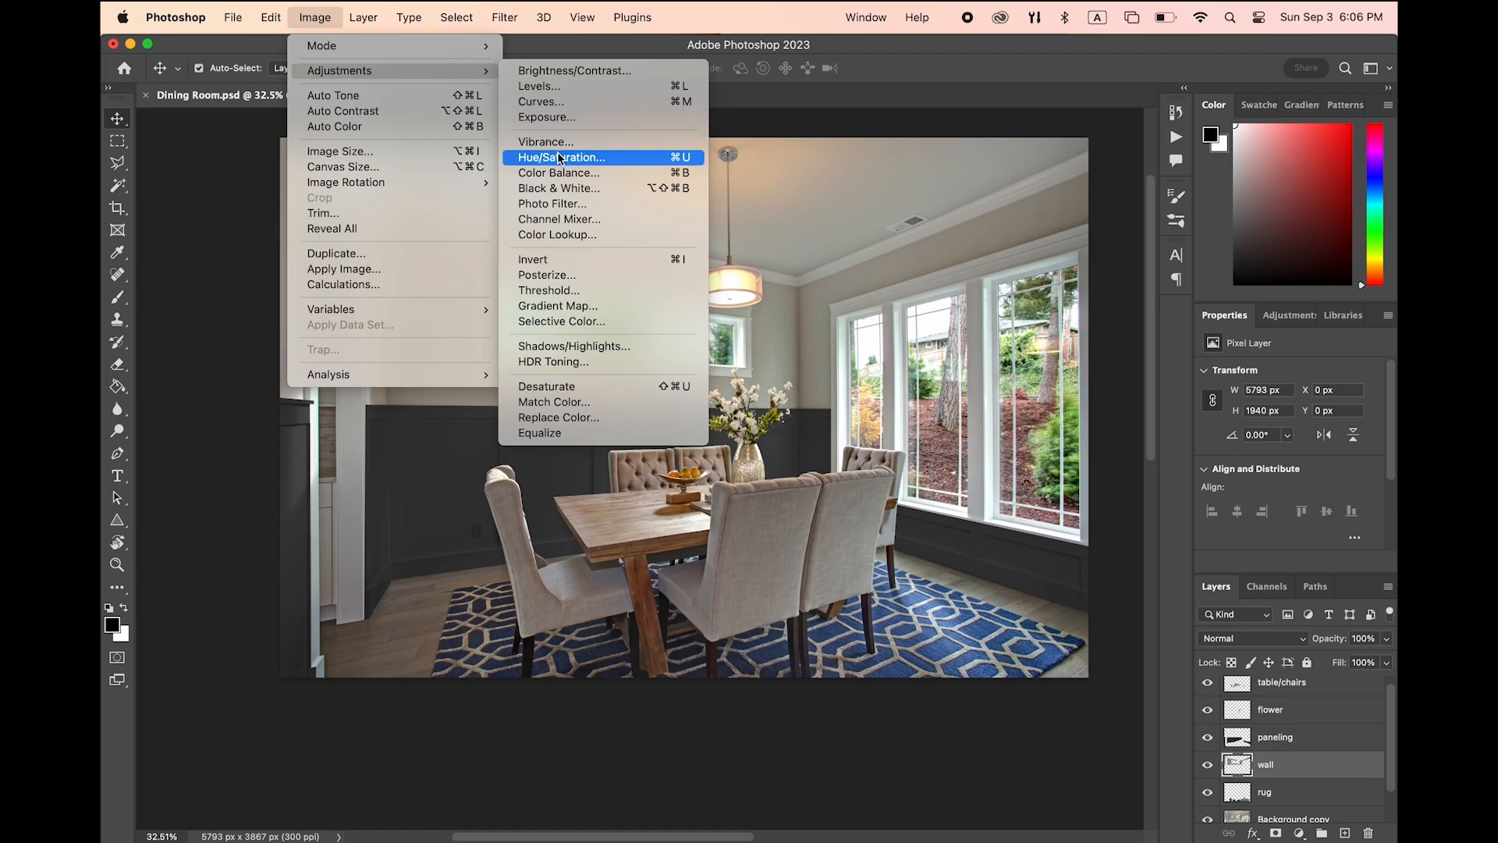
pyautogui.click(559, 87)
pyautogui.moveTo(887, 395)
pyautogui.mouseDown()
pyautogui.moveTo(866, 397)
pyautogui.moveTo(917, 397)
pyautogui.mouseUp()
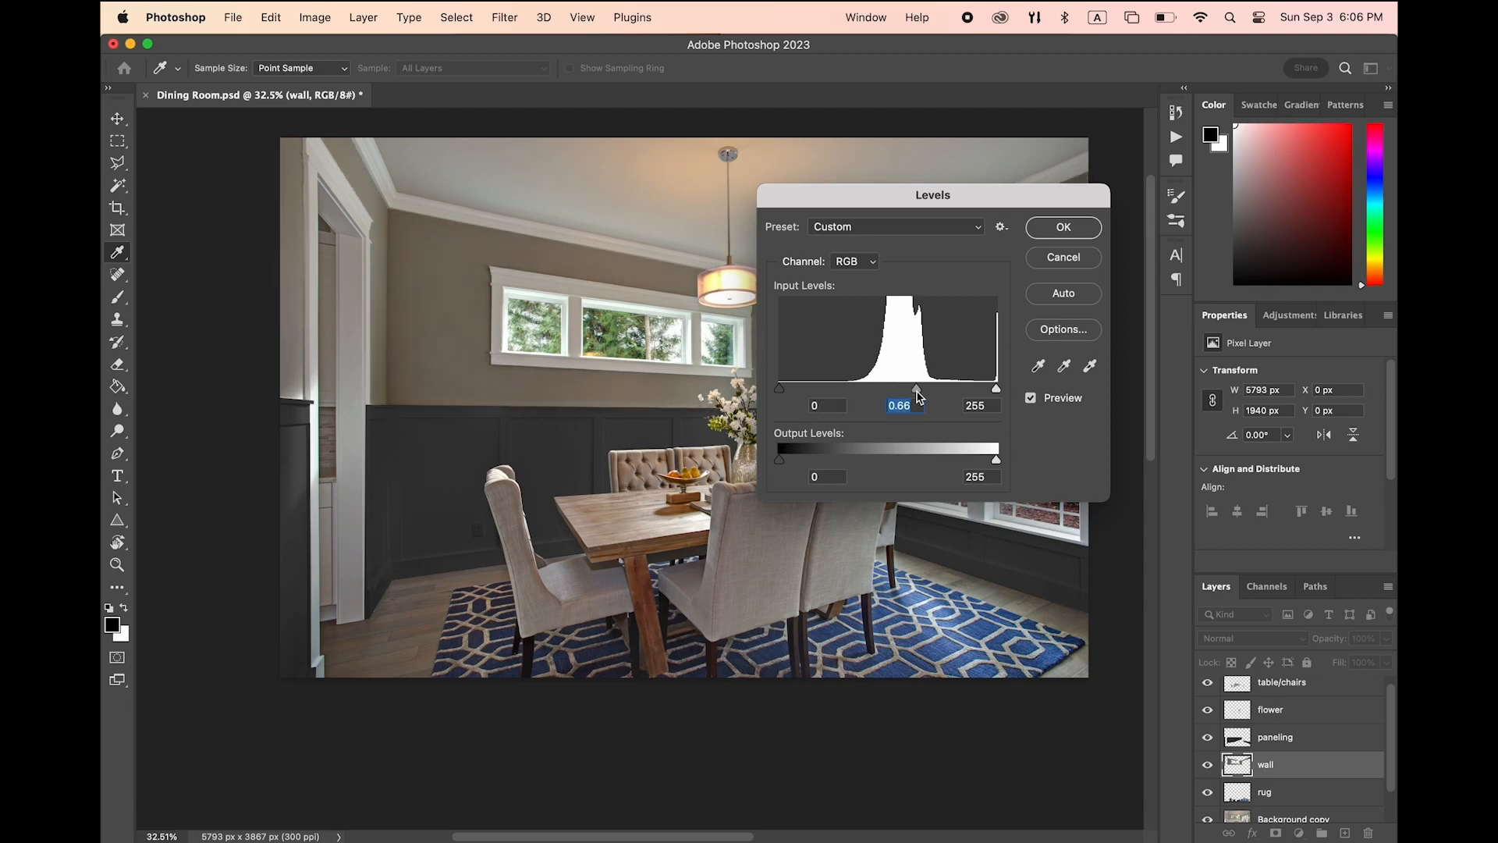
pyautogui.click(1066, 228)
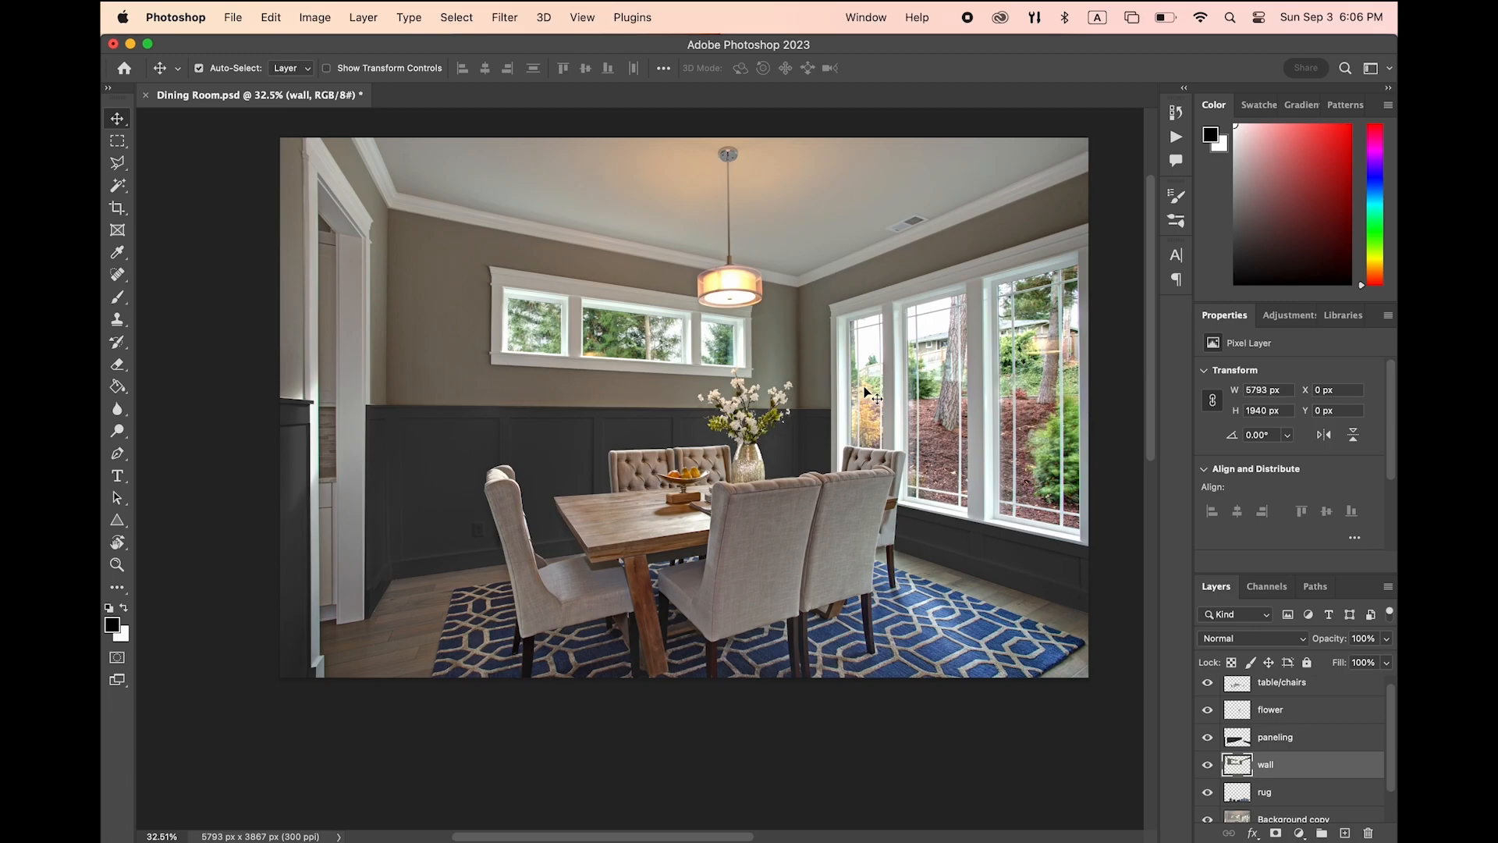
# Inspect the paneling edges beside the doorway, toggling the Background copy and Background layers' visibility to compare them
pyautogui.scroll(3, 344, 400)
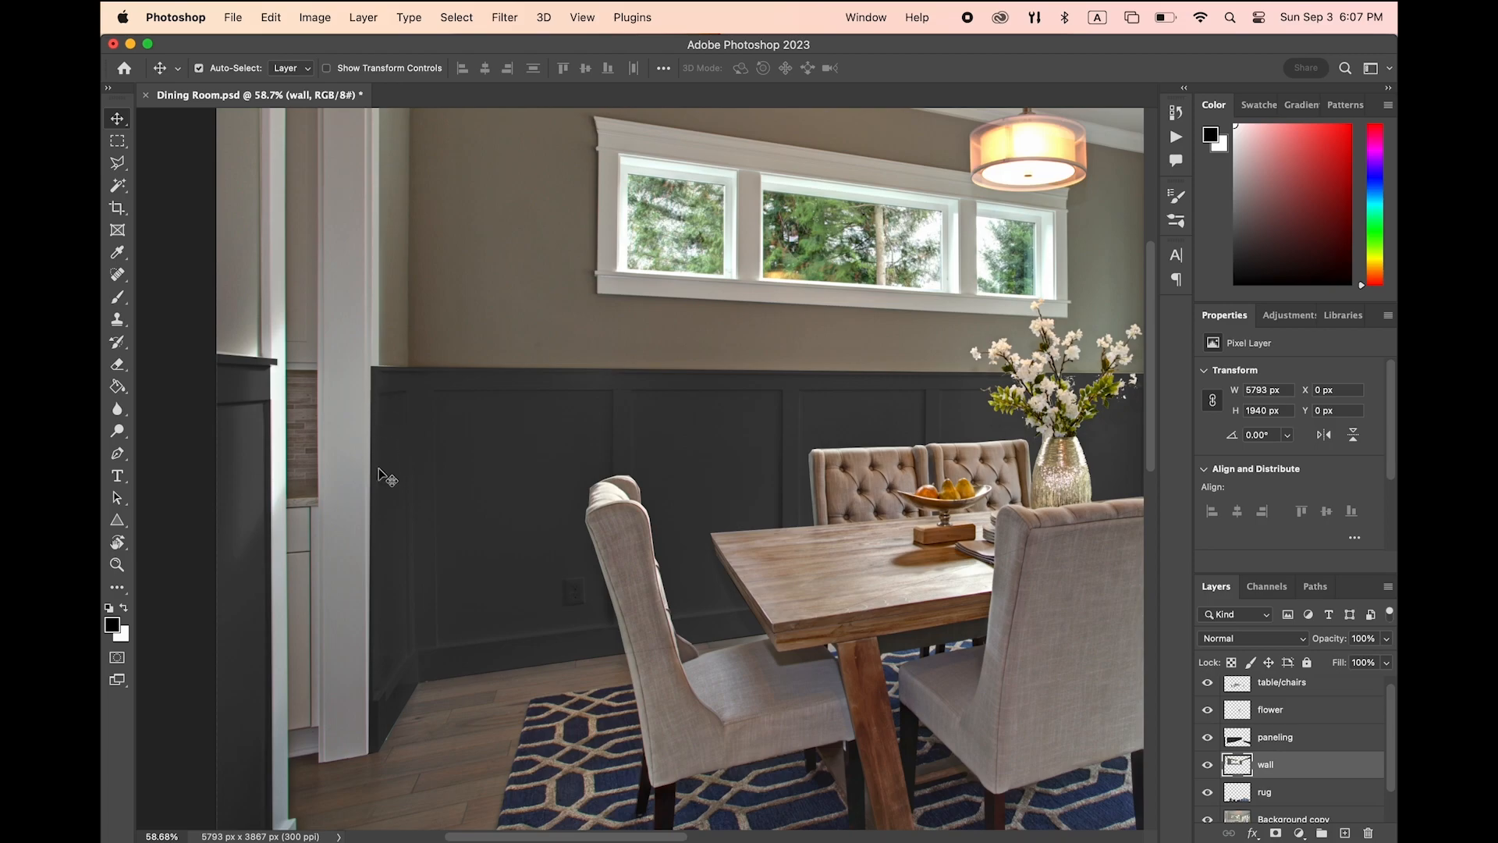
pyautogui.scroll(-2, 378, 476)
pyautogui.hscroll(-2, 377, 476)
pyautogui.press('l')
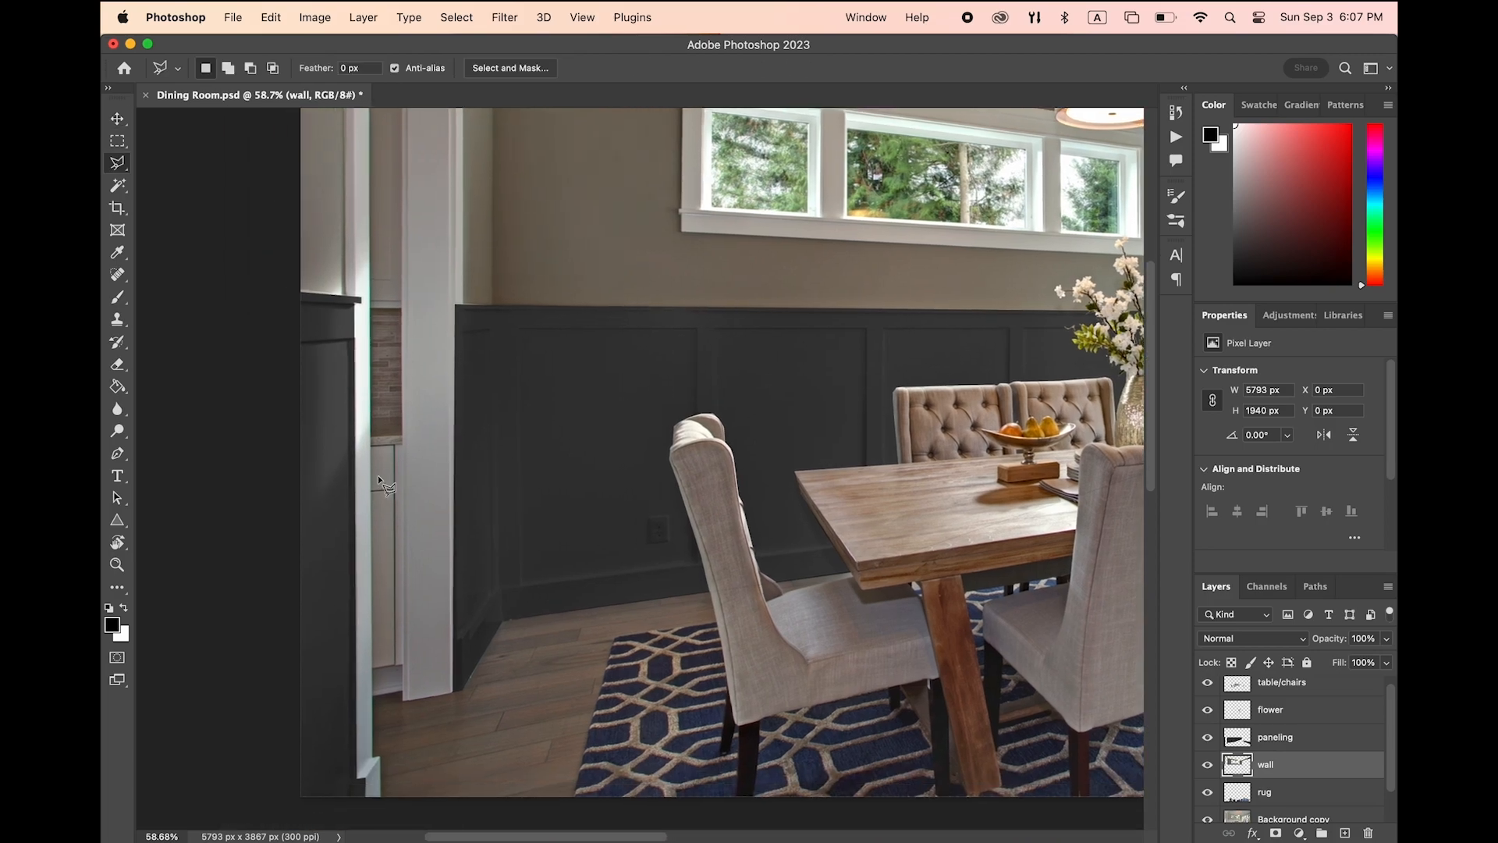
pyautogui.scroll(2, 401, 429)
pyautogui.hscroll(1, 401, 428)
pyautogui.press('v')
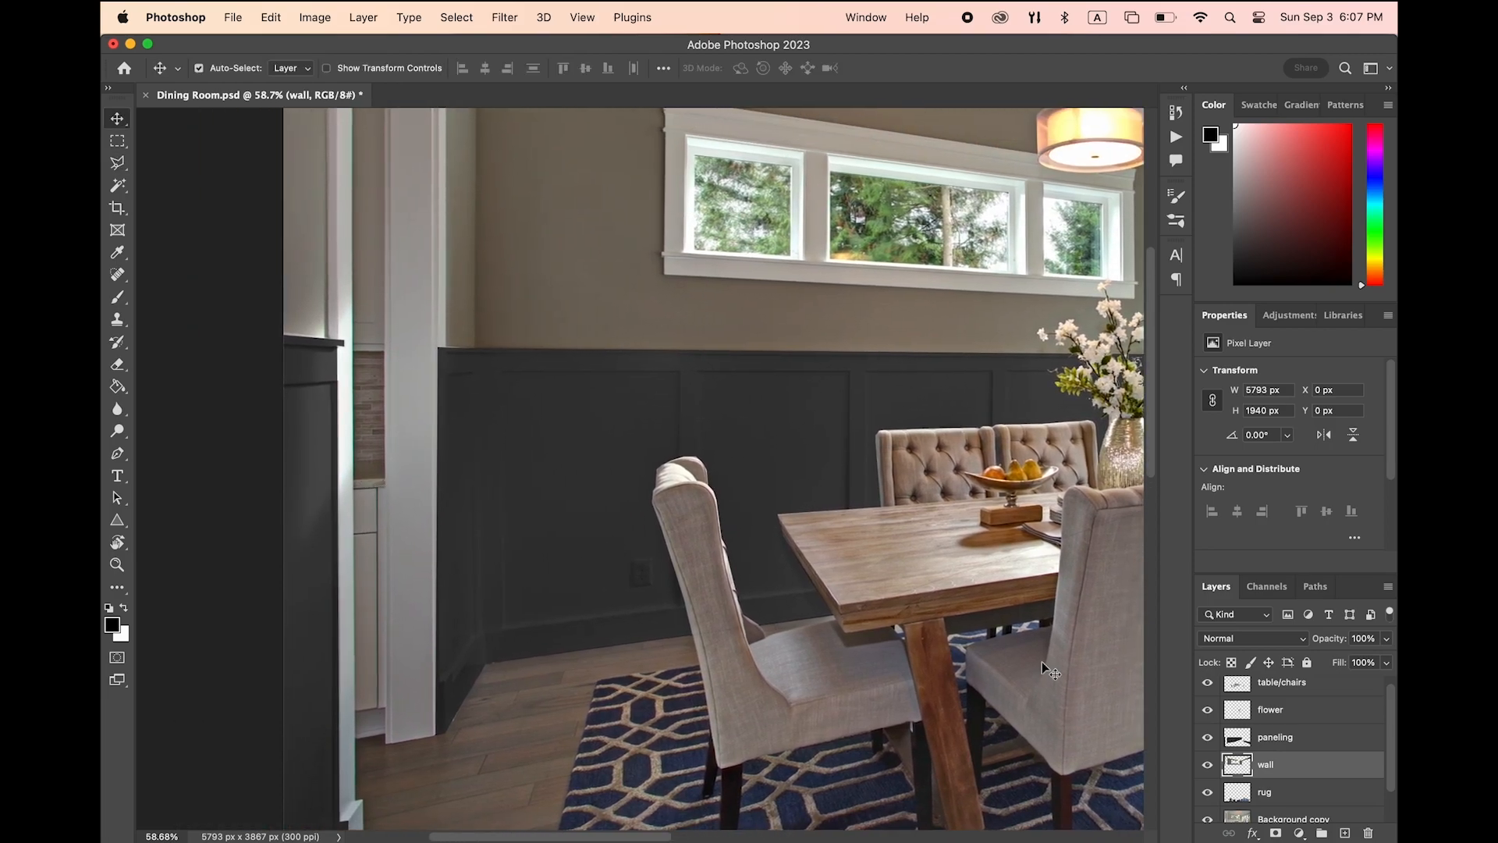
pyautogui.scroll(-1, 1268, 747)
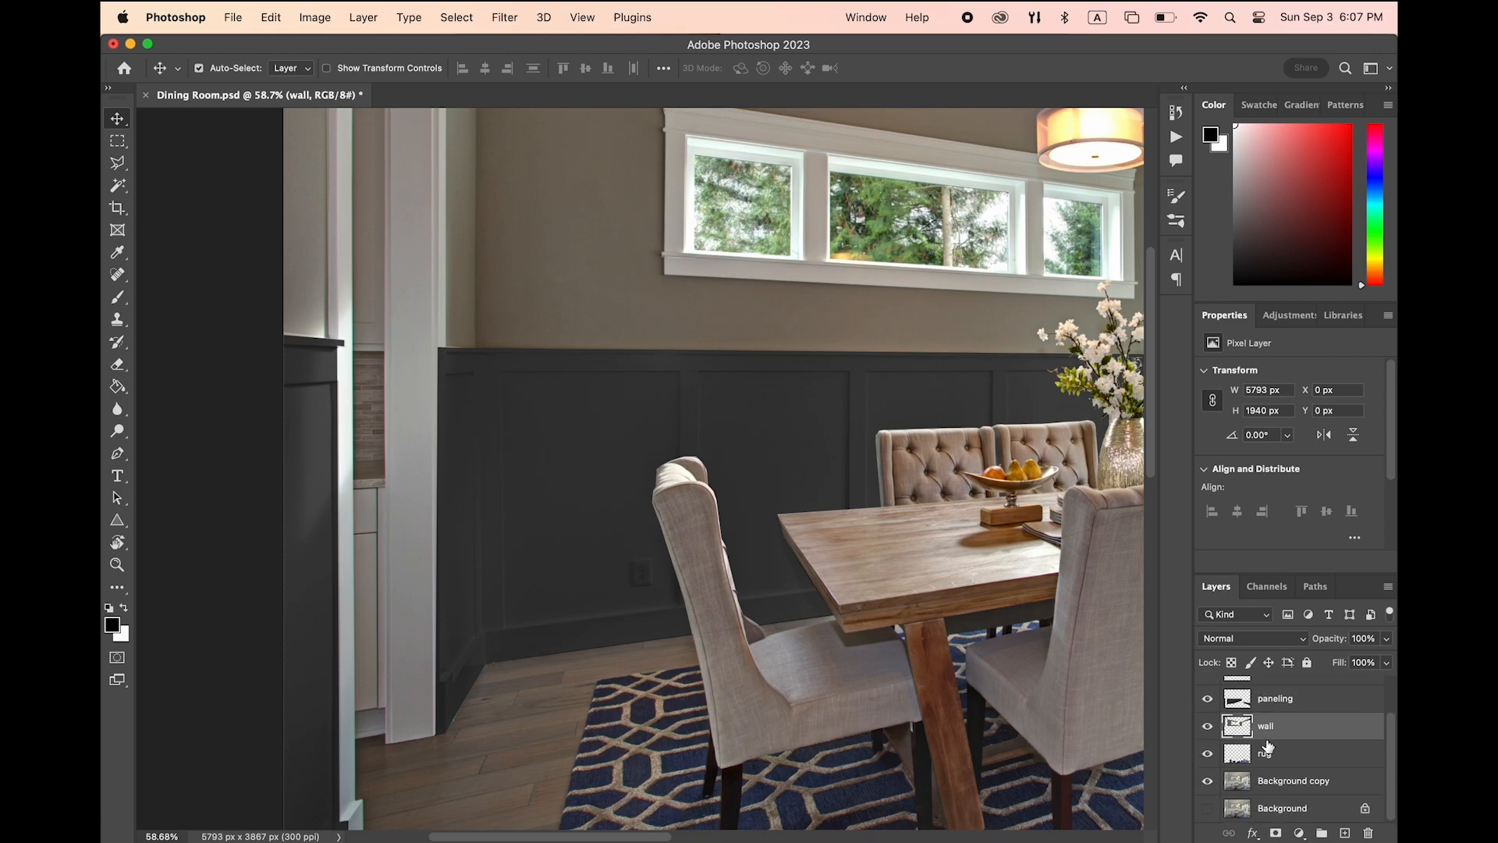
pyautogui.click(1209, 781)
pyautogui.click(1257, 810)
pyautogui.click(1207, 809)
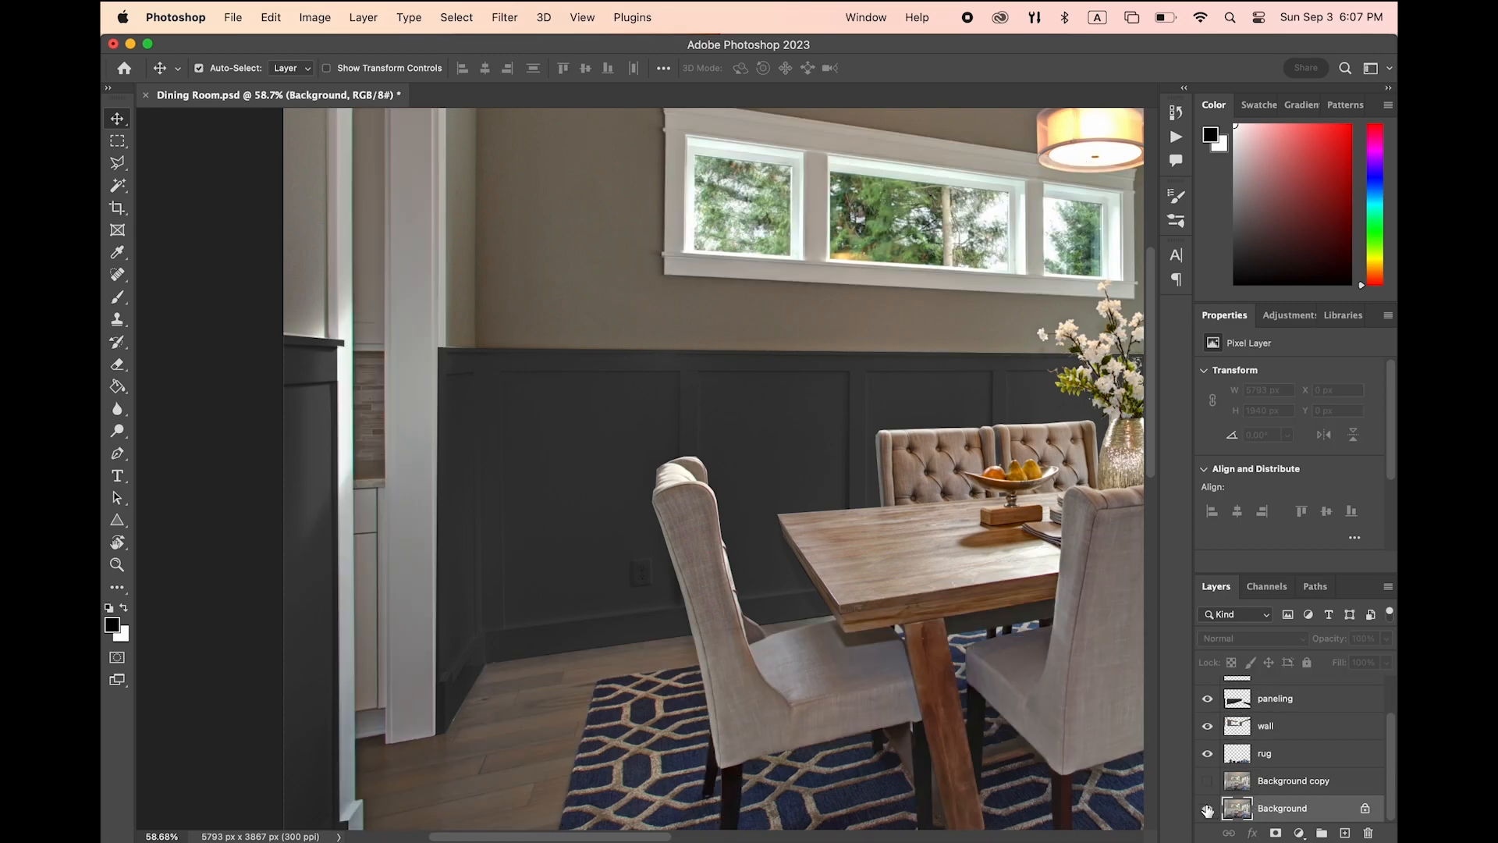
pyautogui.click(1207, 806)
pyautogui.click(1207, 805)
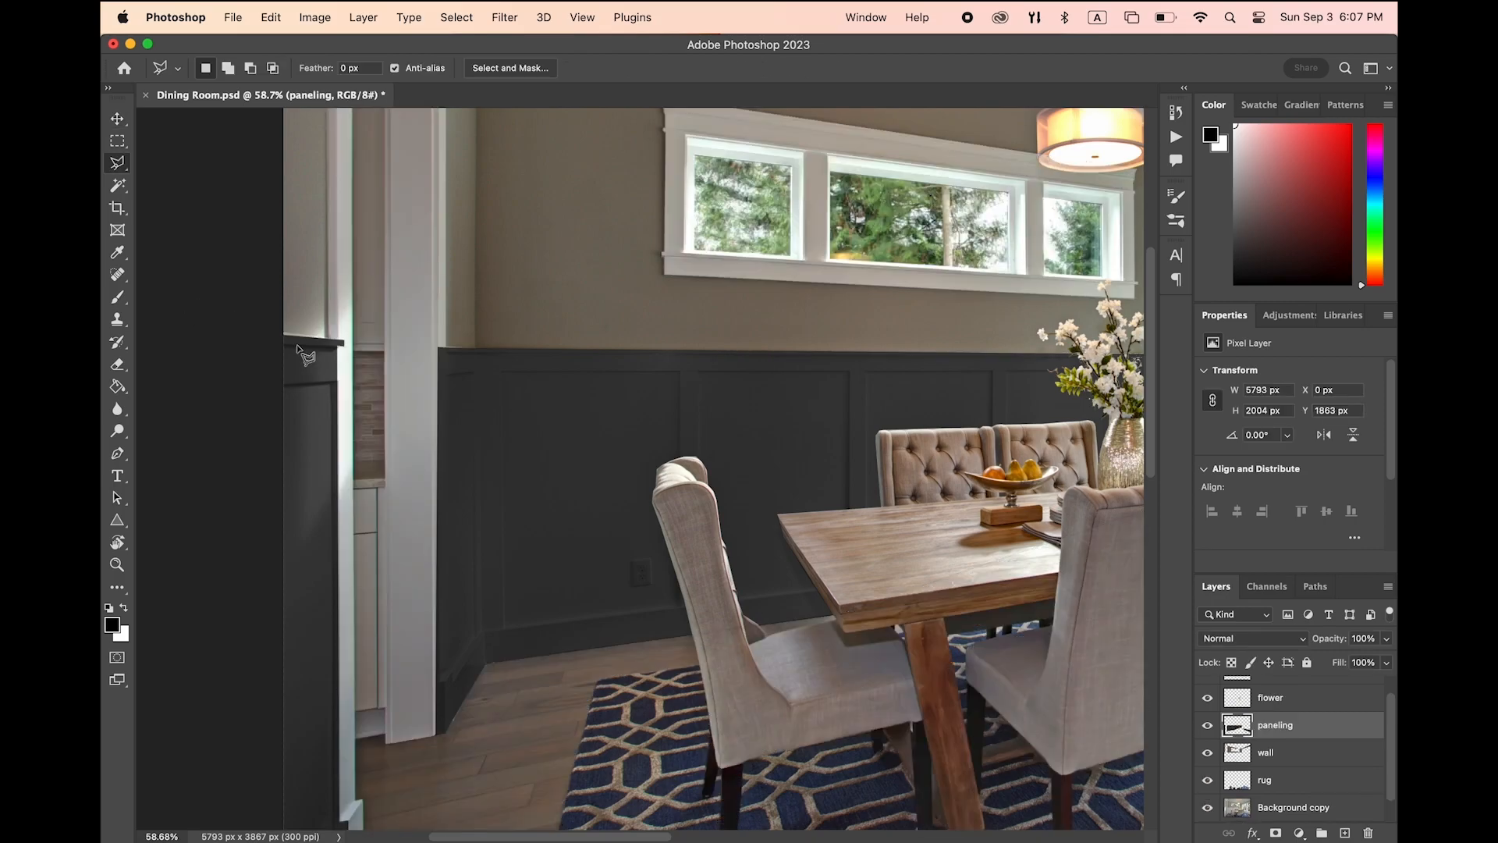
# Lasso and delete the top cap strip of the paneling beside the doorway from the paneling layer, and clear the selection
pyautogui.click(281, 344)
pyautogui.click(345, 346)
pyautogui.click(347, 336)
pyautogui.doubleClick(265, 328)
pyautogui.press('BackSpace')
pyautogui.press('super+d')
# Lasso and delete the thin top rail of the back wall's paneling from the paneling layer, and clear the selection
pyautogui.hscroll(5, 351, 429)
pyautogui.click(214, 375)
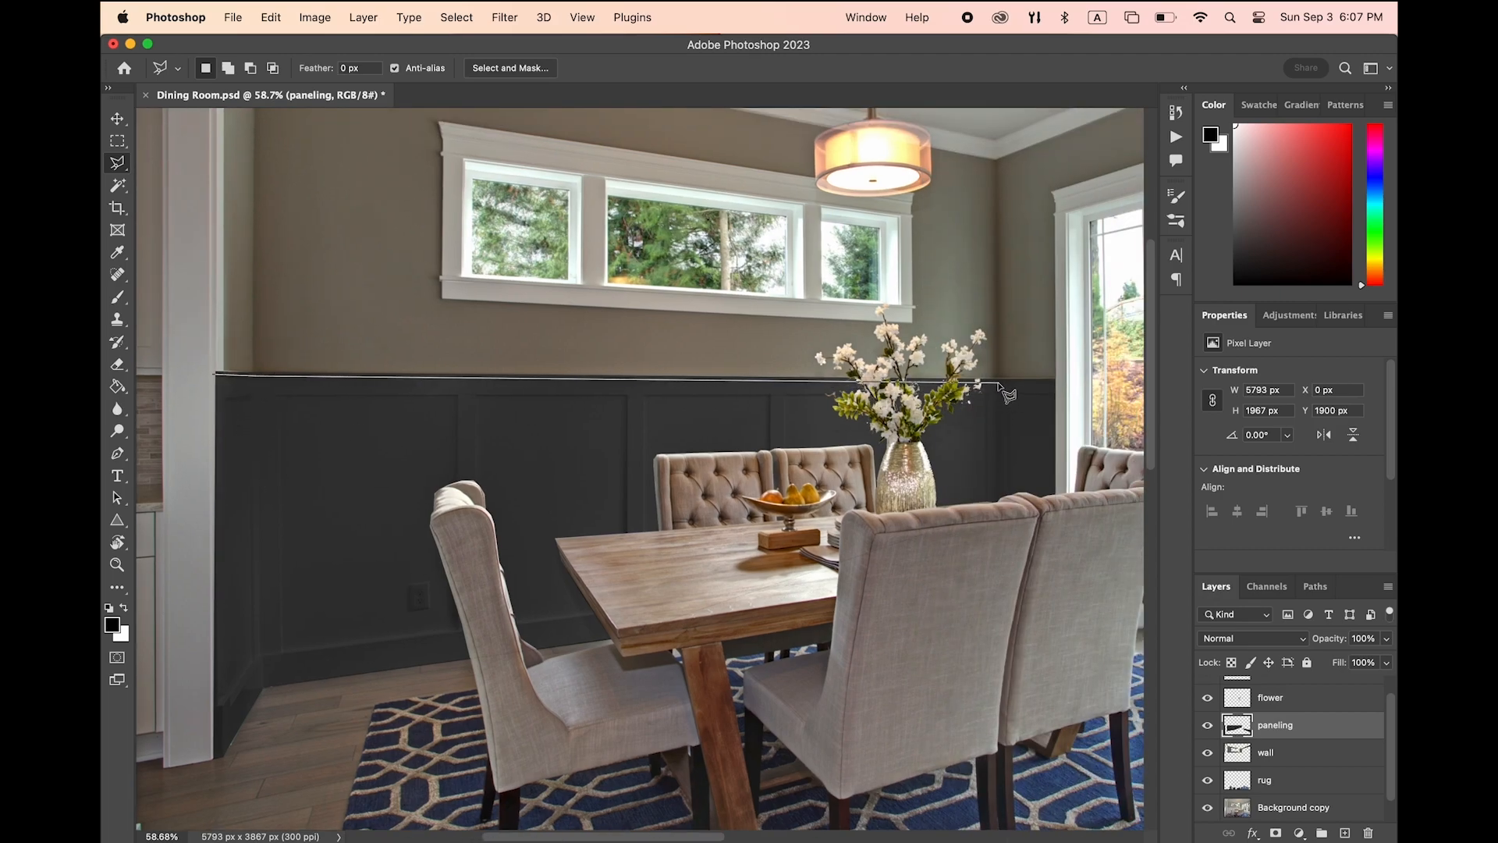
pyautogui.click(1059, 378)
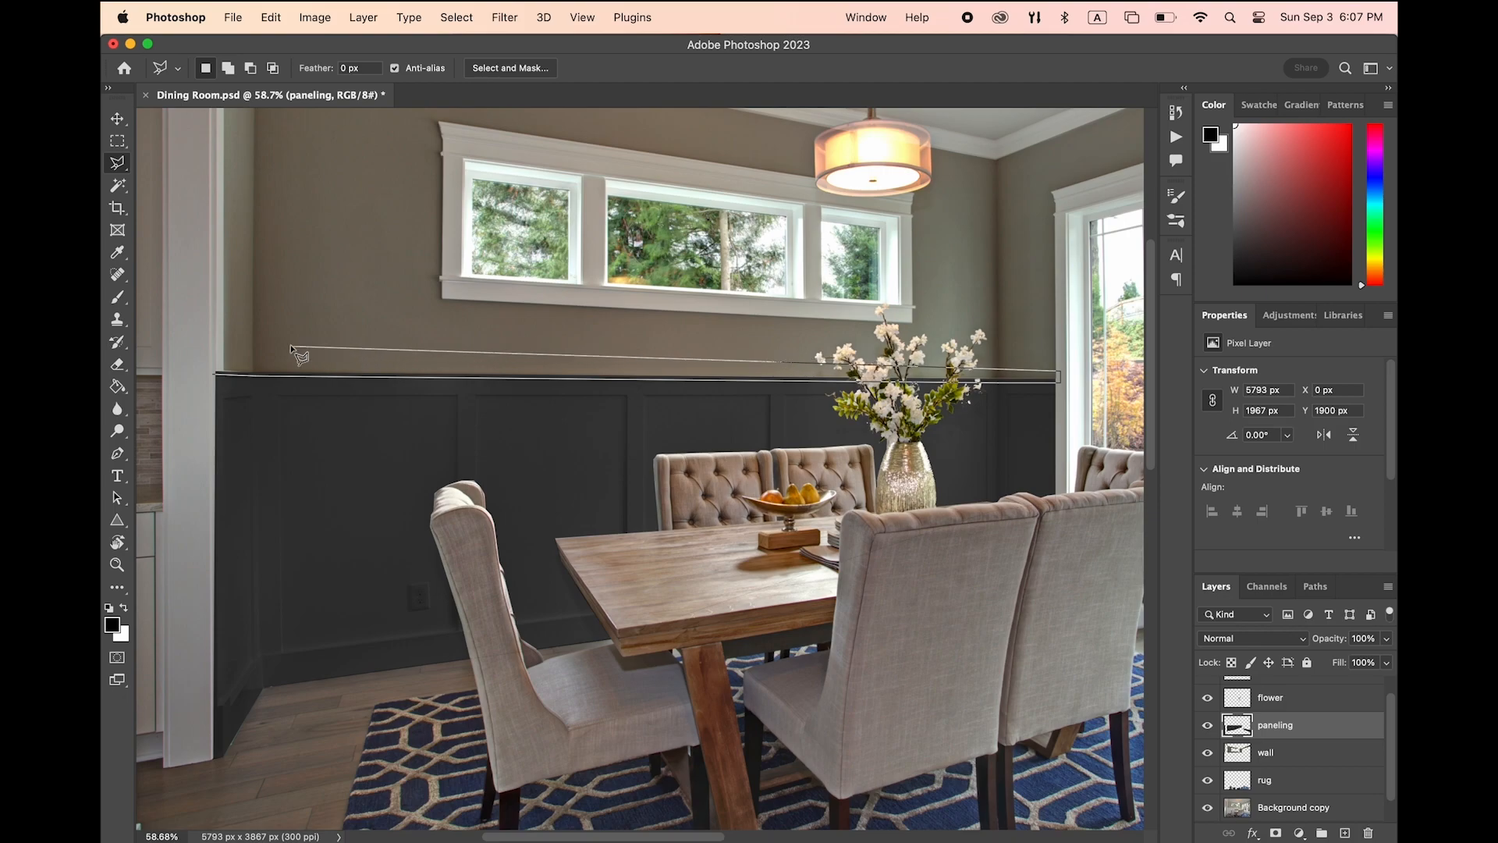
pyautogui.click(214, 375)
pyautogui.press('BackSpace')
pyautogui.press('super+d')
# Inspect the trimmed paneling across the room, and undo the top rail deletions from the paneling layer
pyautogui.hscroll(5, 320, 507)
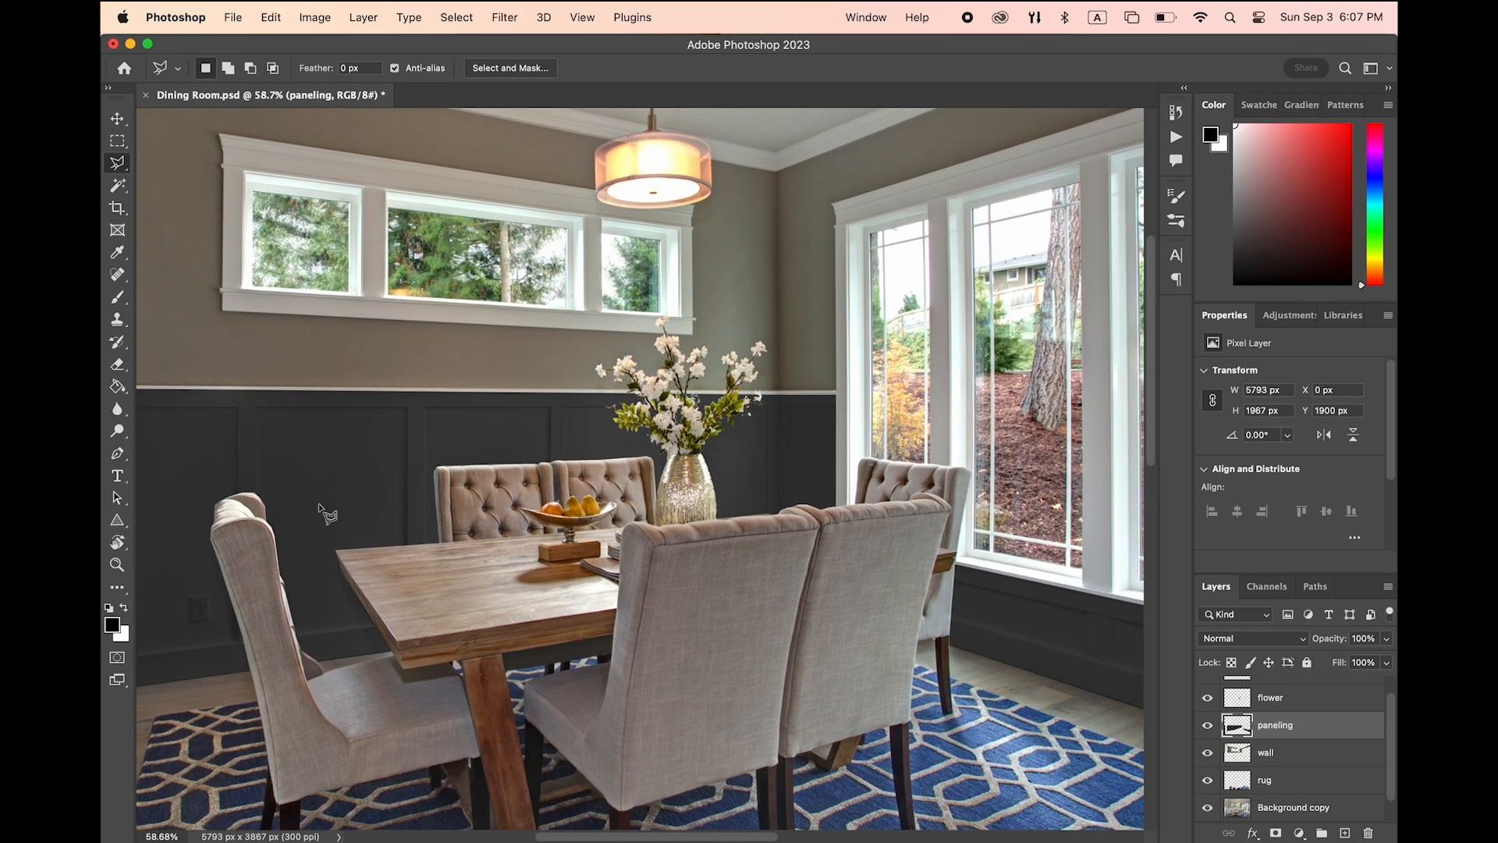
pyautogui.press('v')
pyautogui.click(717, 451)
pyautogui.hscroll(8, 780, 478)
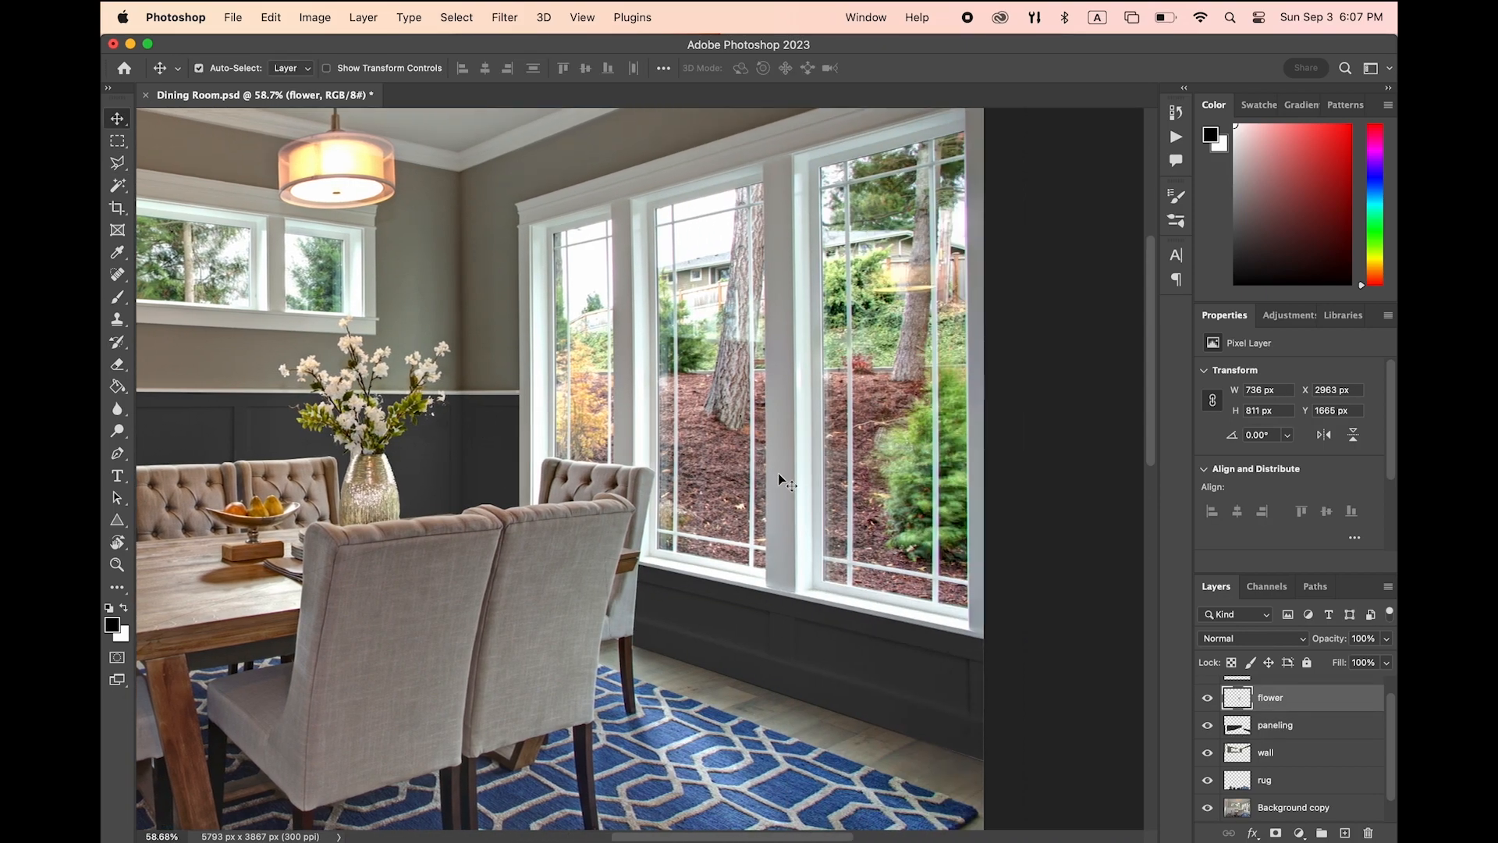
pyautogui.hscroll(-10, 890, 587)
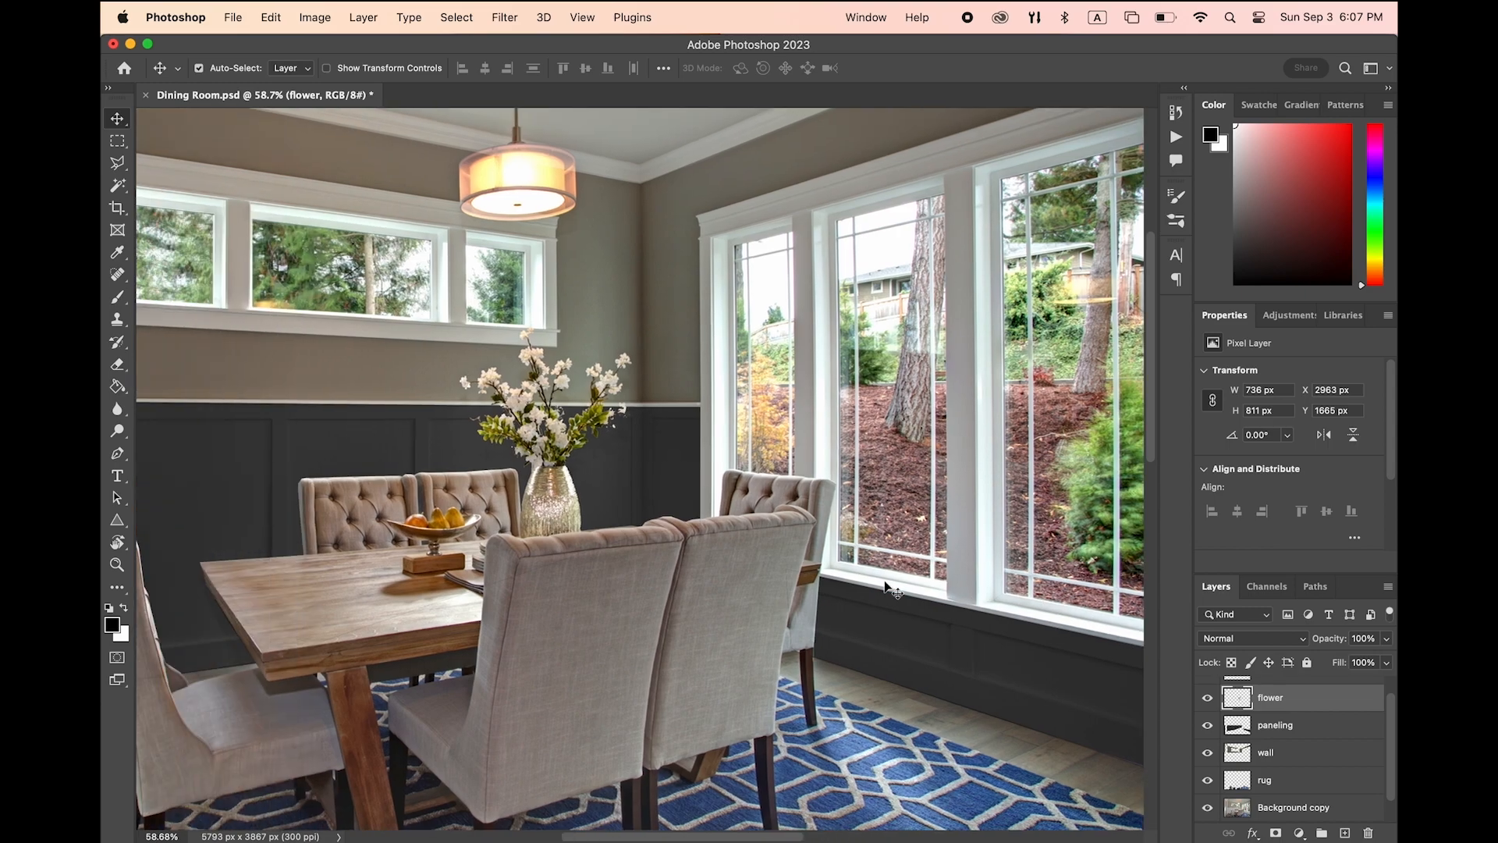
pyautogui.scroll(-3, 885, 581)
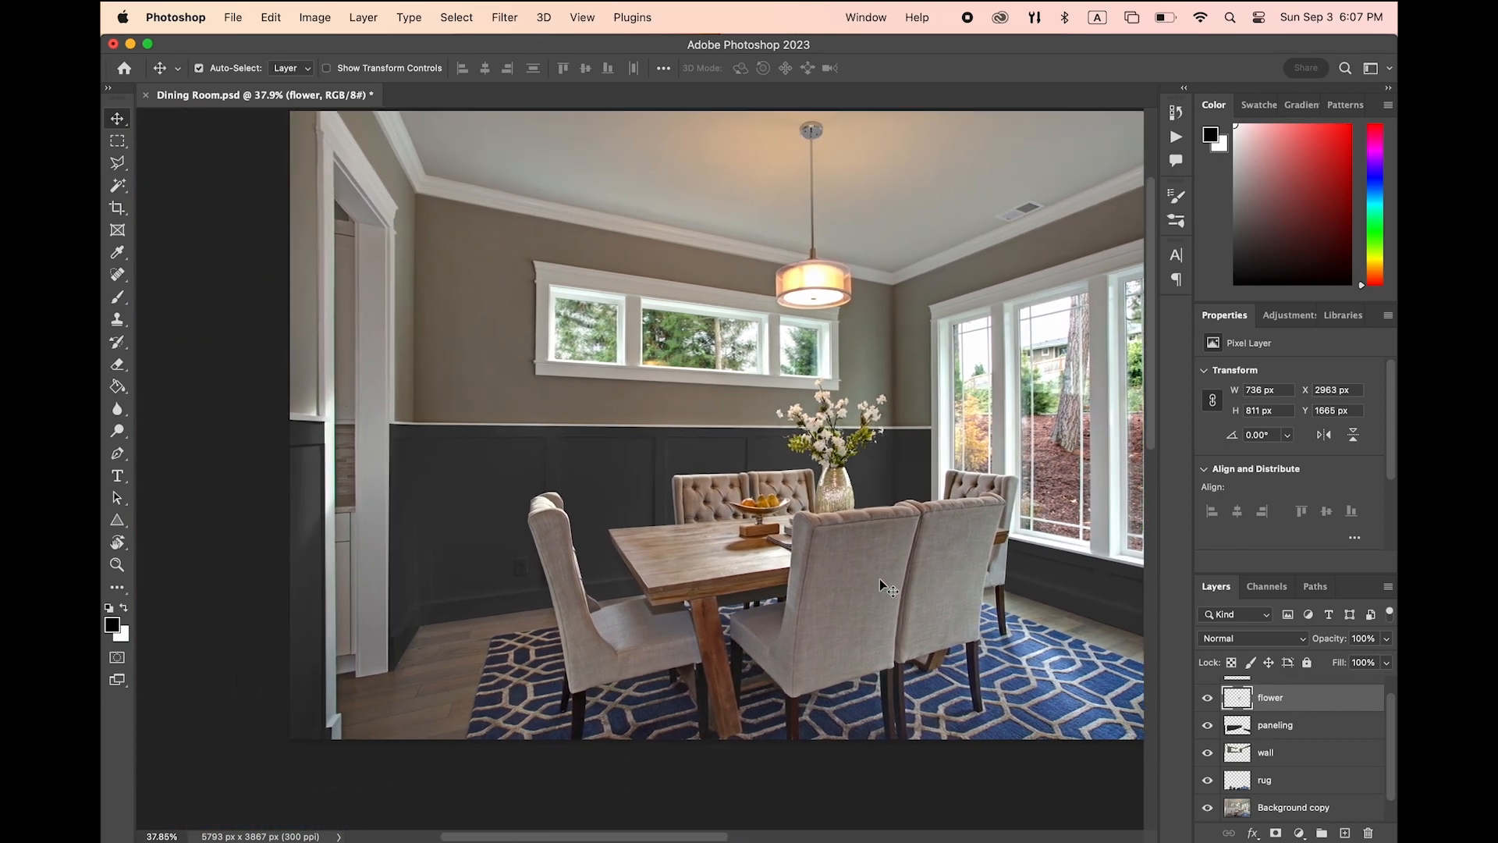
pyautogui.press('super+z')
pyautogui.press('super+z')
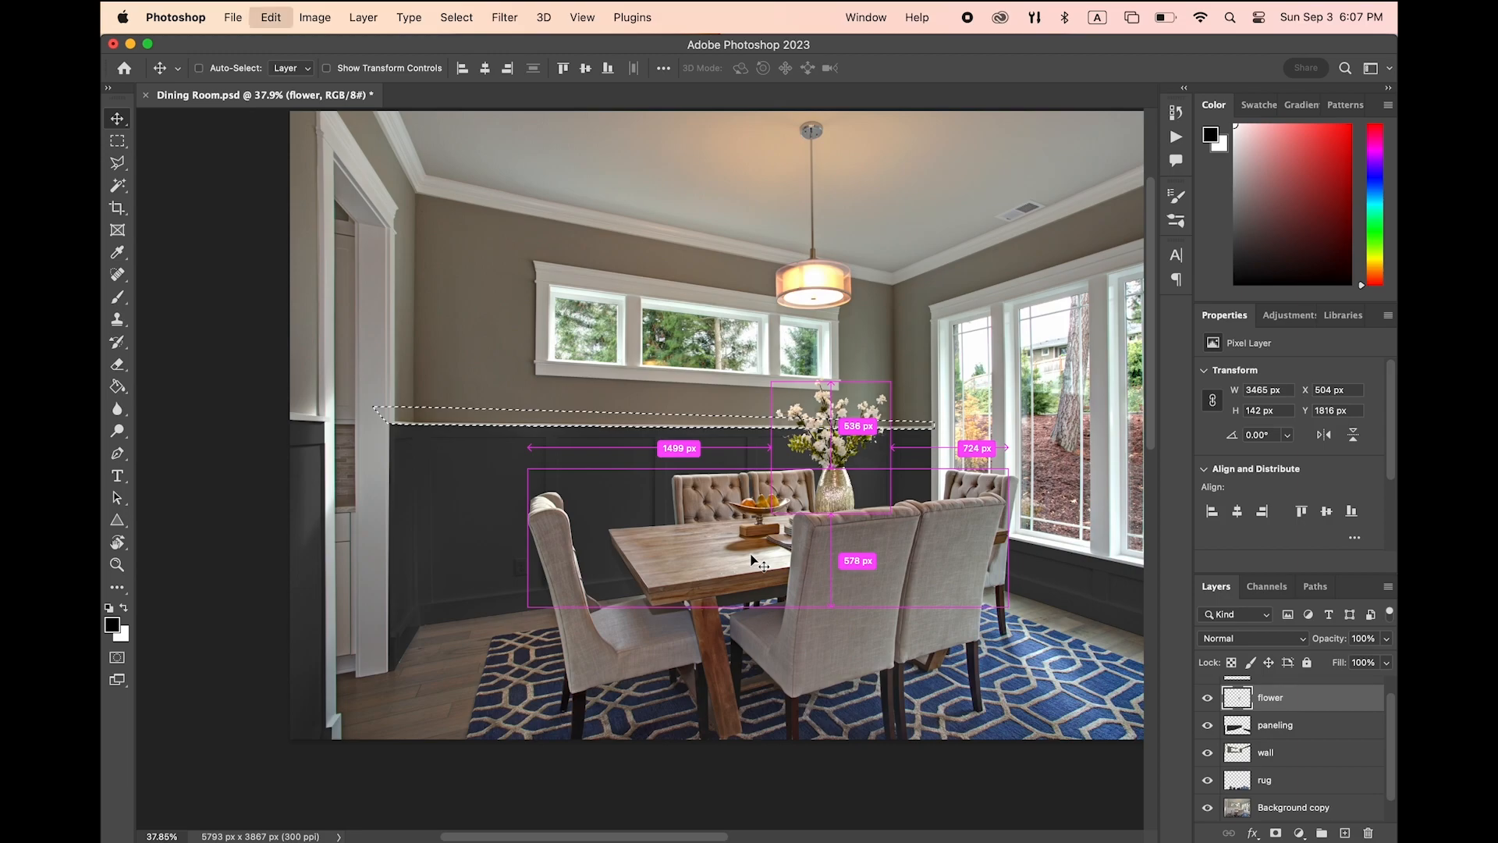
pyautogui.press('super+z')
pyautogui.press('super+z')
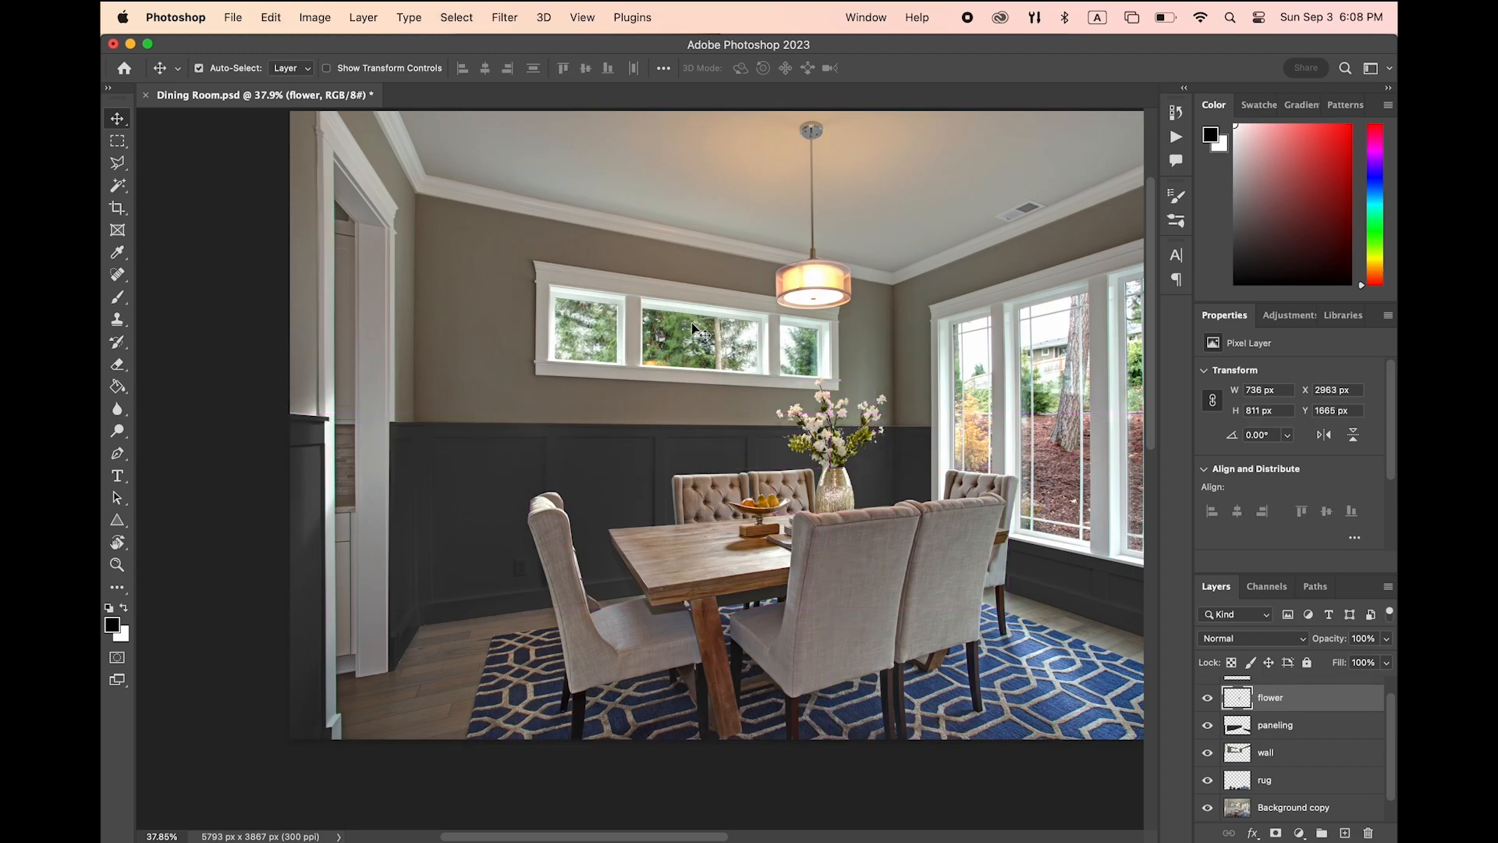
# Examine the darkened walls and paneling around the pendant light and across the whole room
pyautogui.scroll(-2, 686, 347)
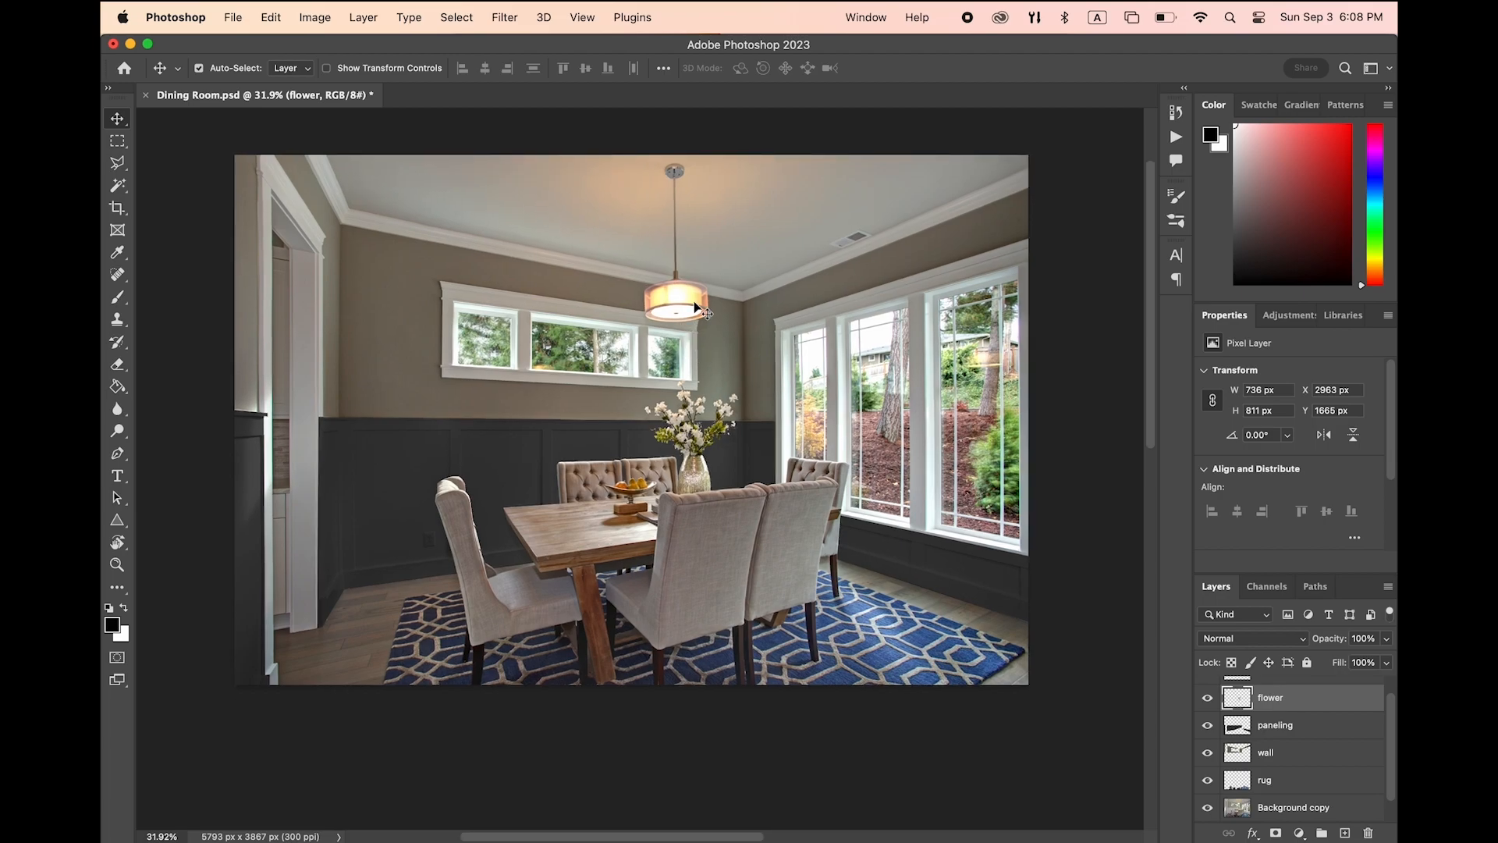
pyautogui.click(652, 294)
pyautogui.scroll(3, 653, 294)
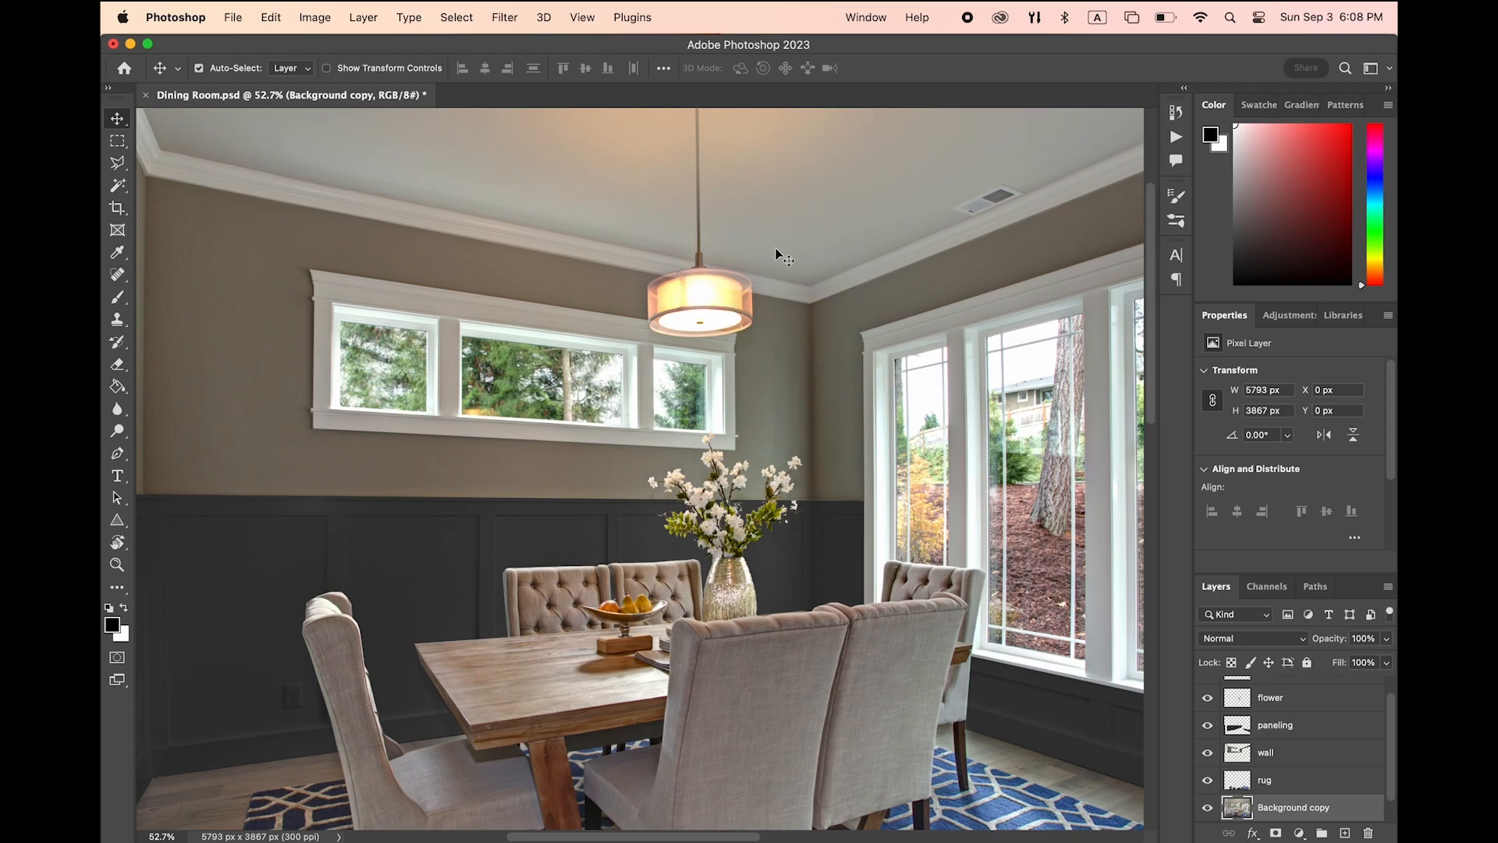
pyautogui.scroll(-2, 777, 254)
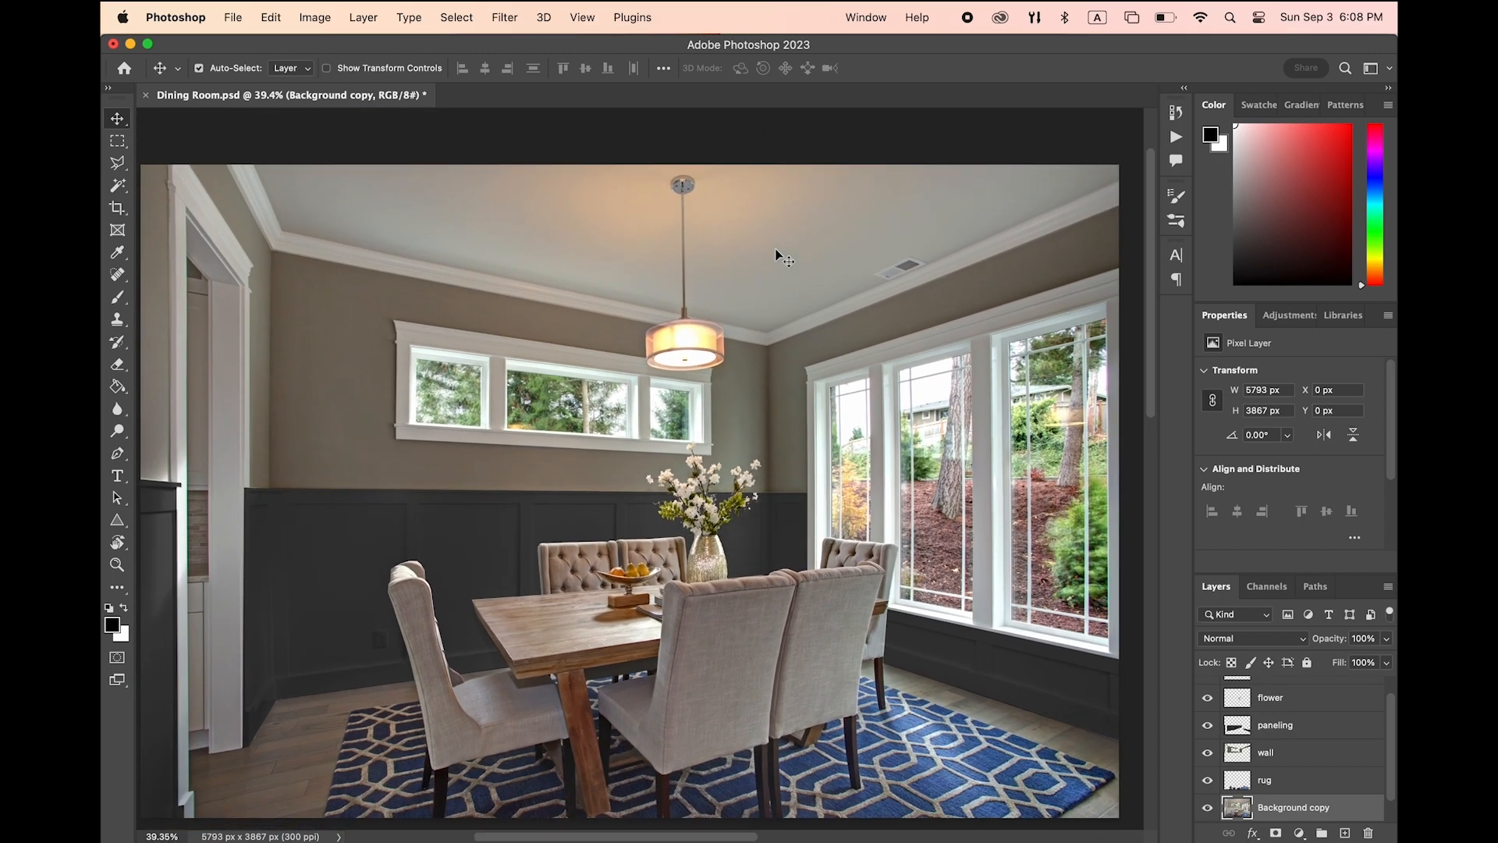
pyautogui.scroll(-1, 778, 254)
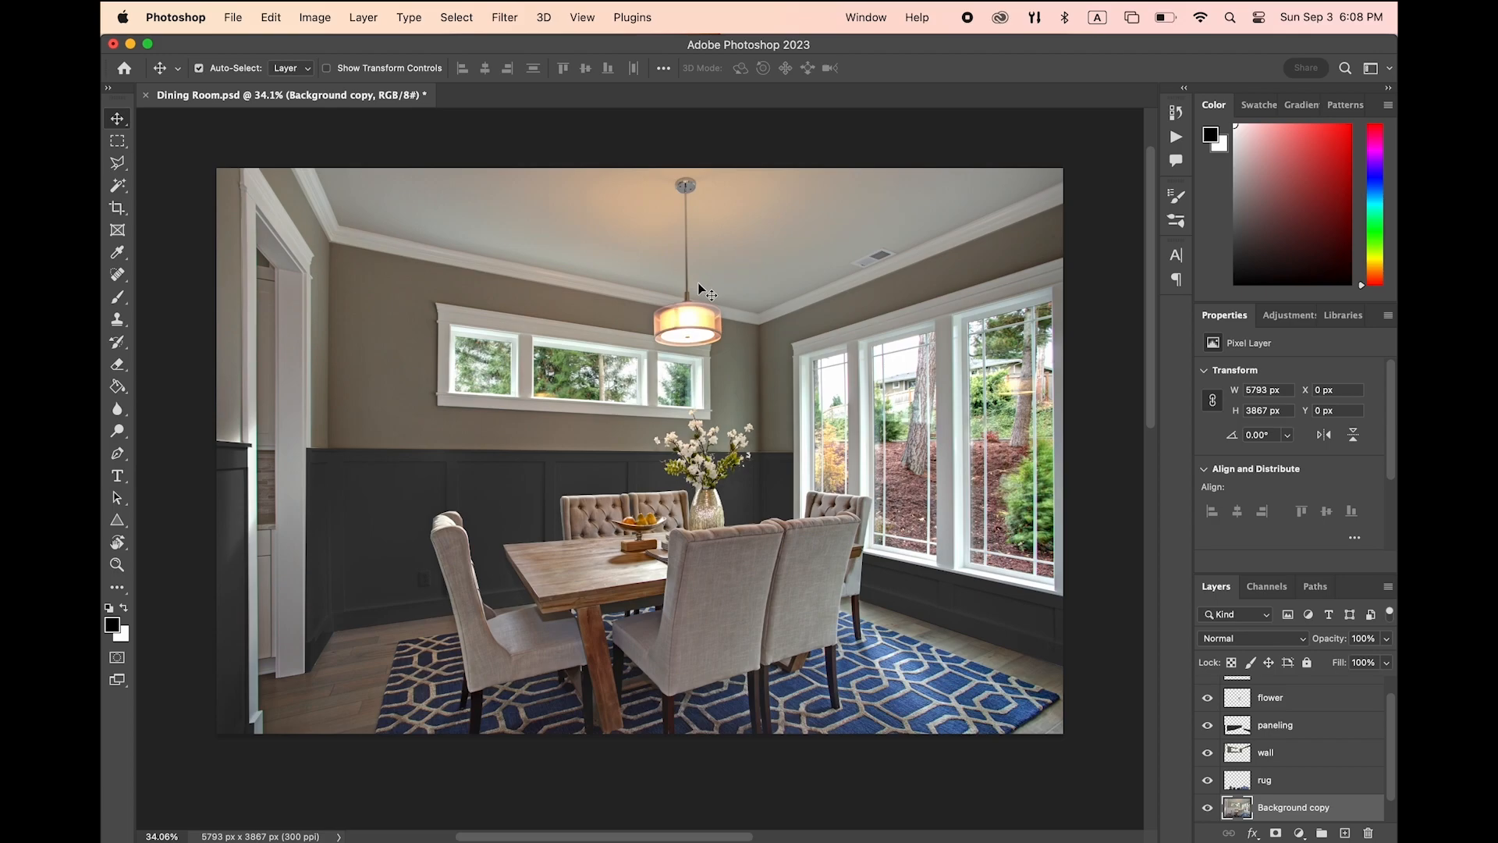
pyautogui.hscroll(-1, 684, 442)
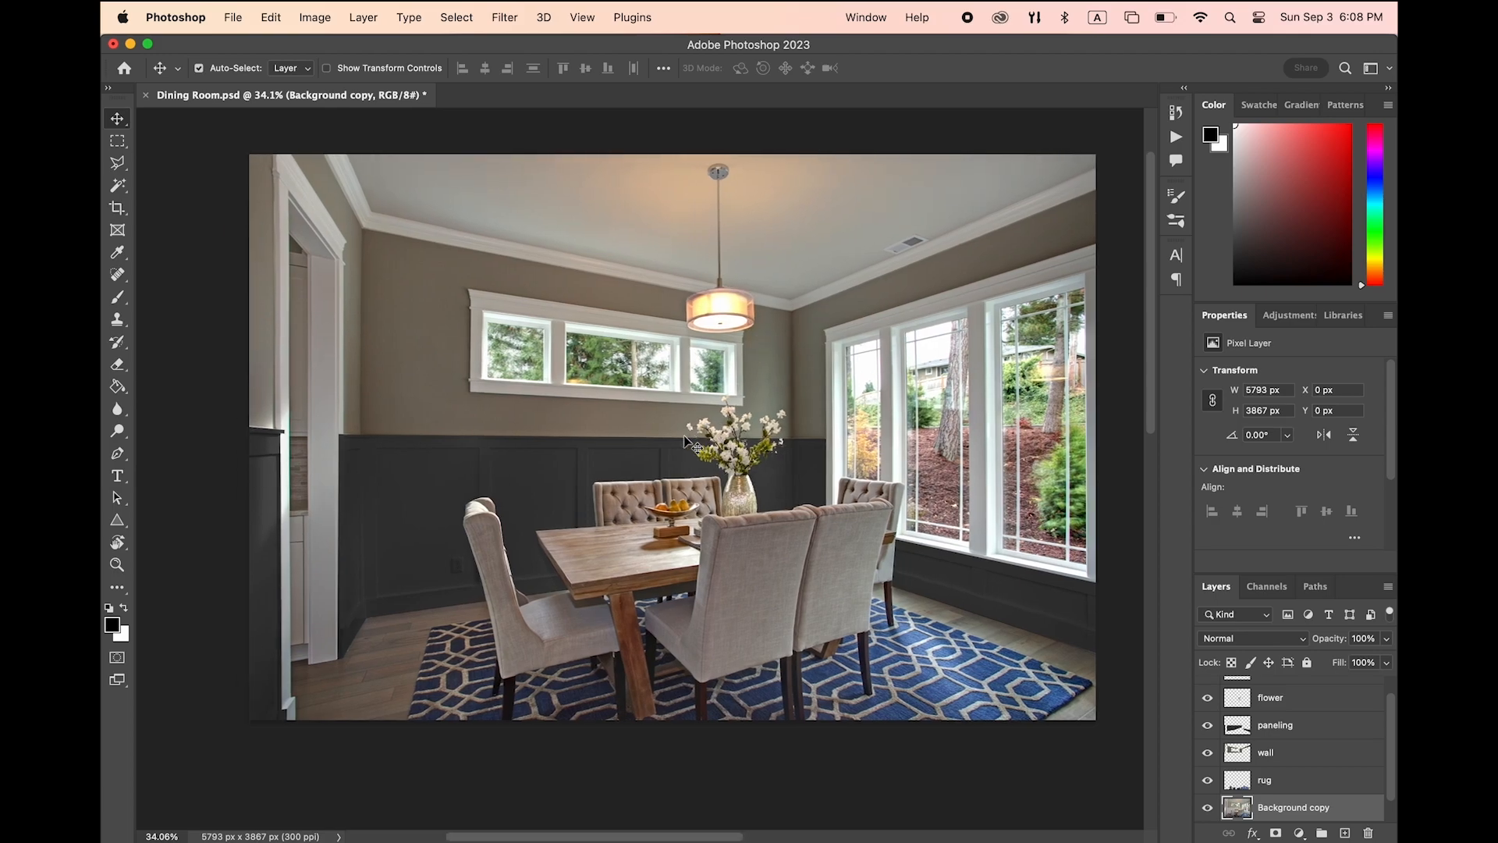
pyautogui.scroll(1, 1261, 756)
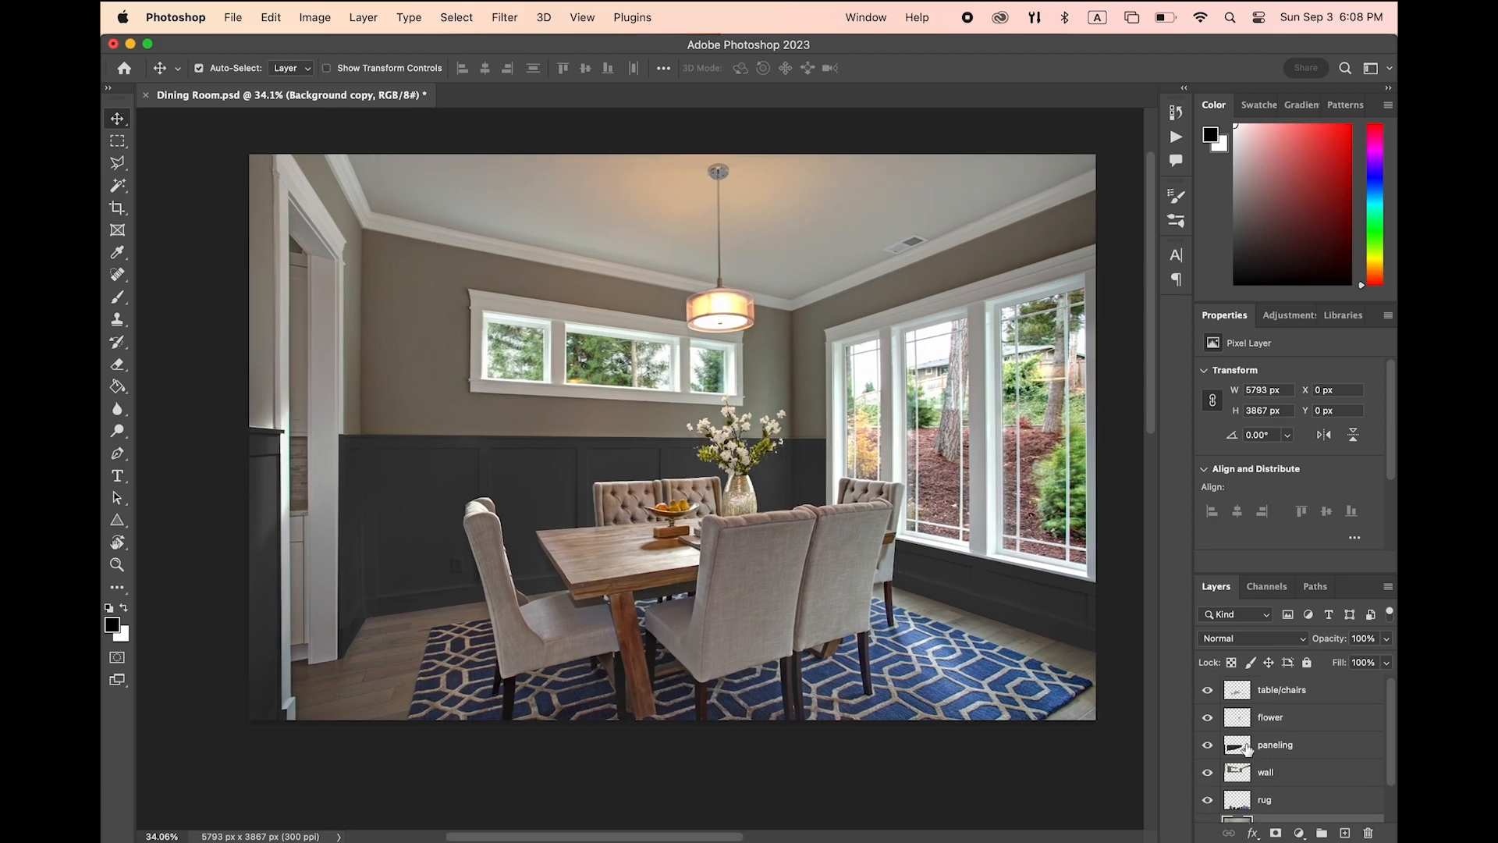
# Select the rug layer and open the replacement rug image Jonathan_Adler_Inkdrop_Black___Ivory_Rug_5x7.jpg
pyautogui.click(913, 694)
pyautogui.click(231, 19)
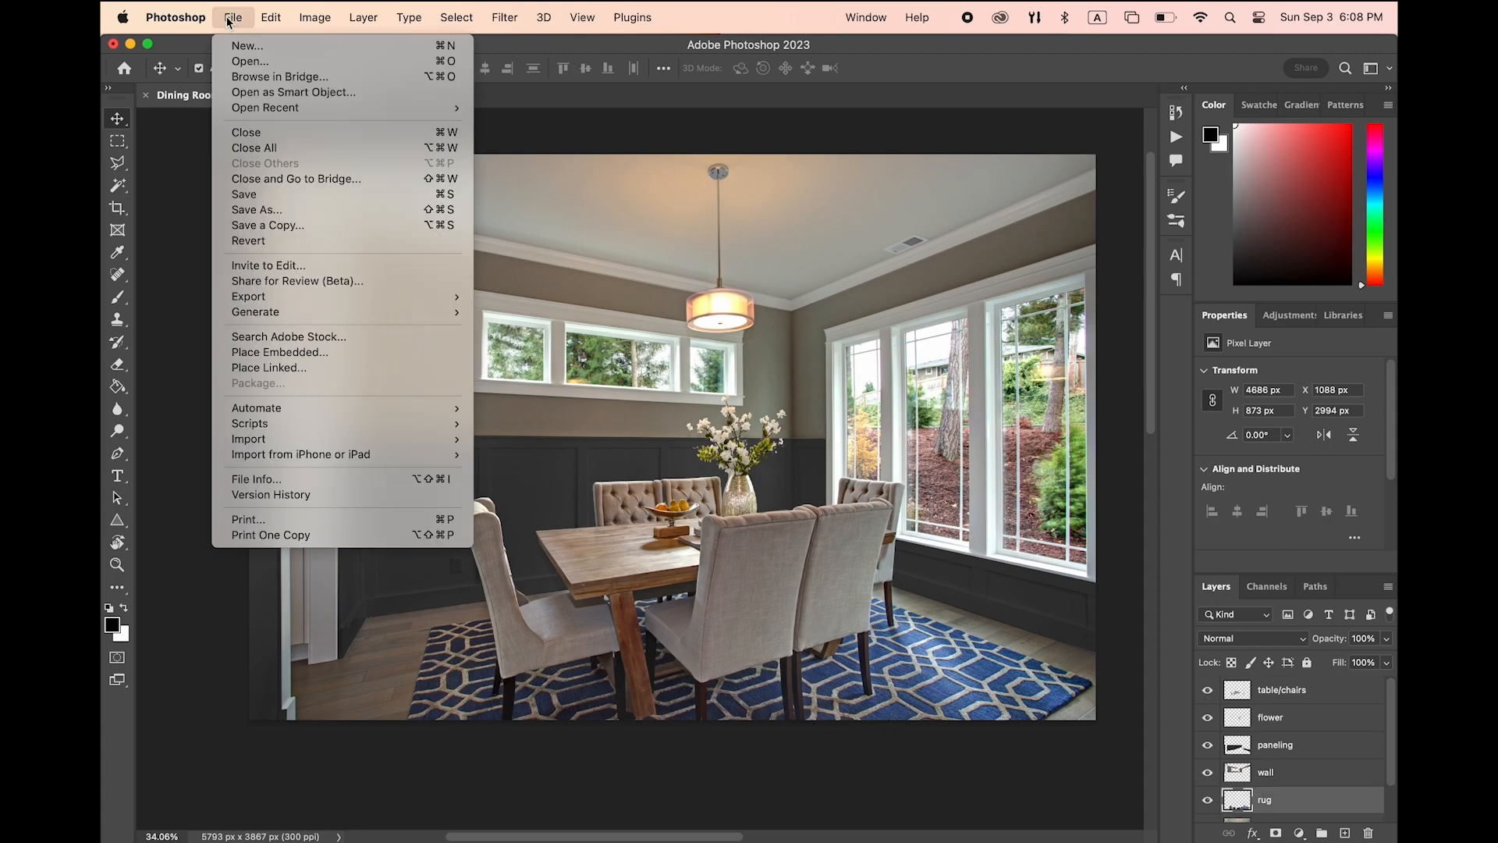
pyautogui.click(258, 67)
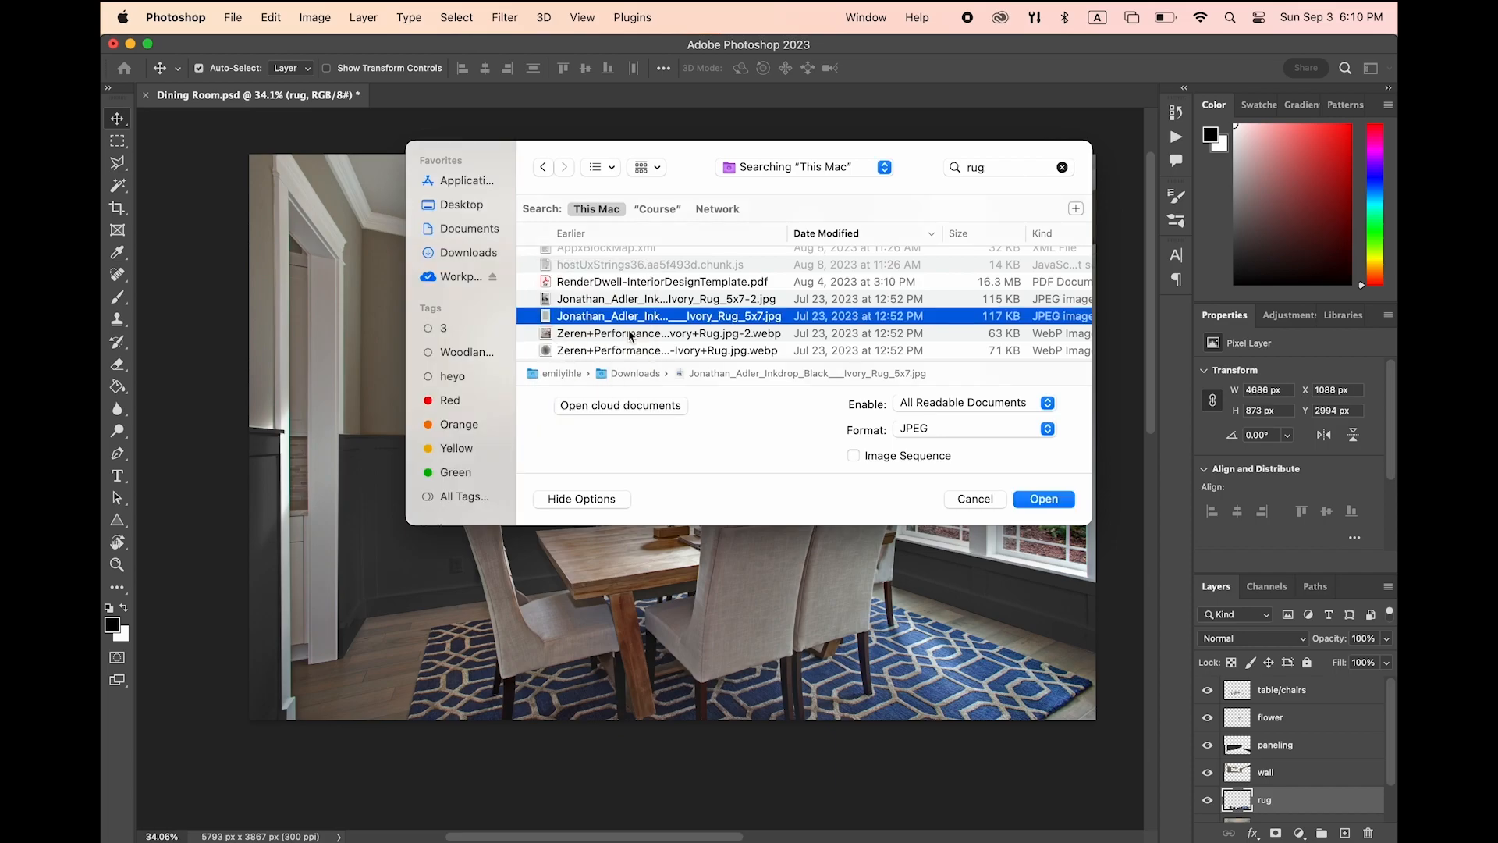
pyautogui.press('Return')
pyautogui.press('super+0')
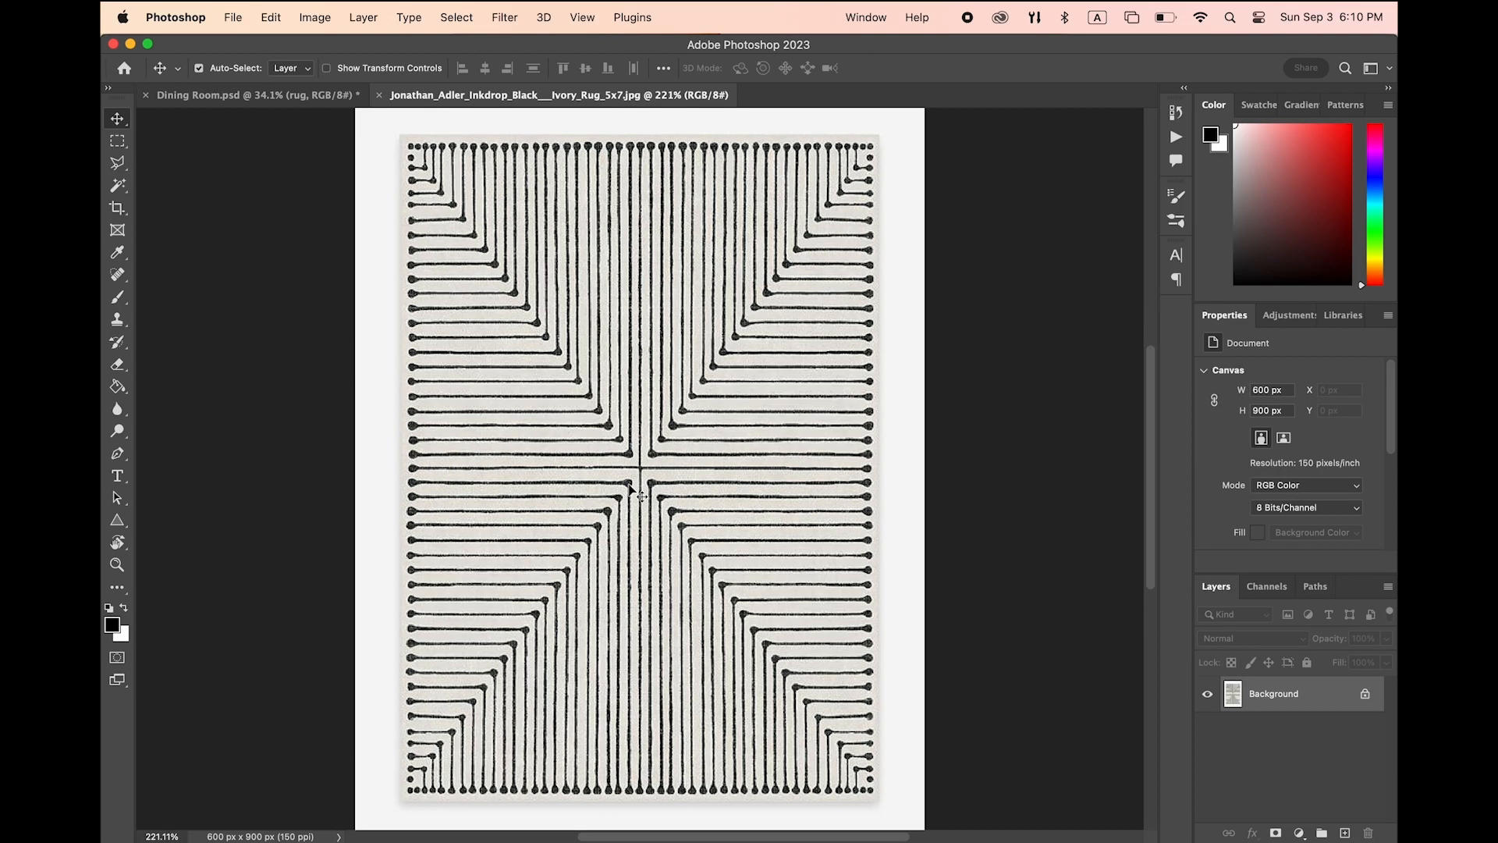
# Select the whole patterned rug with a rectangular marquee, leaving out the white margin, and copy it
pyautogui.press('m')
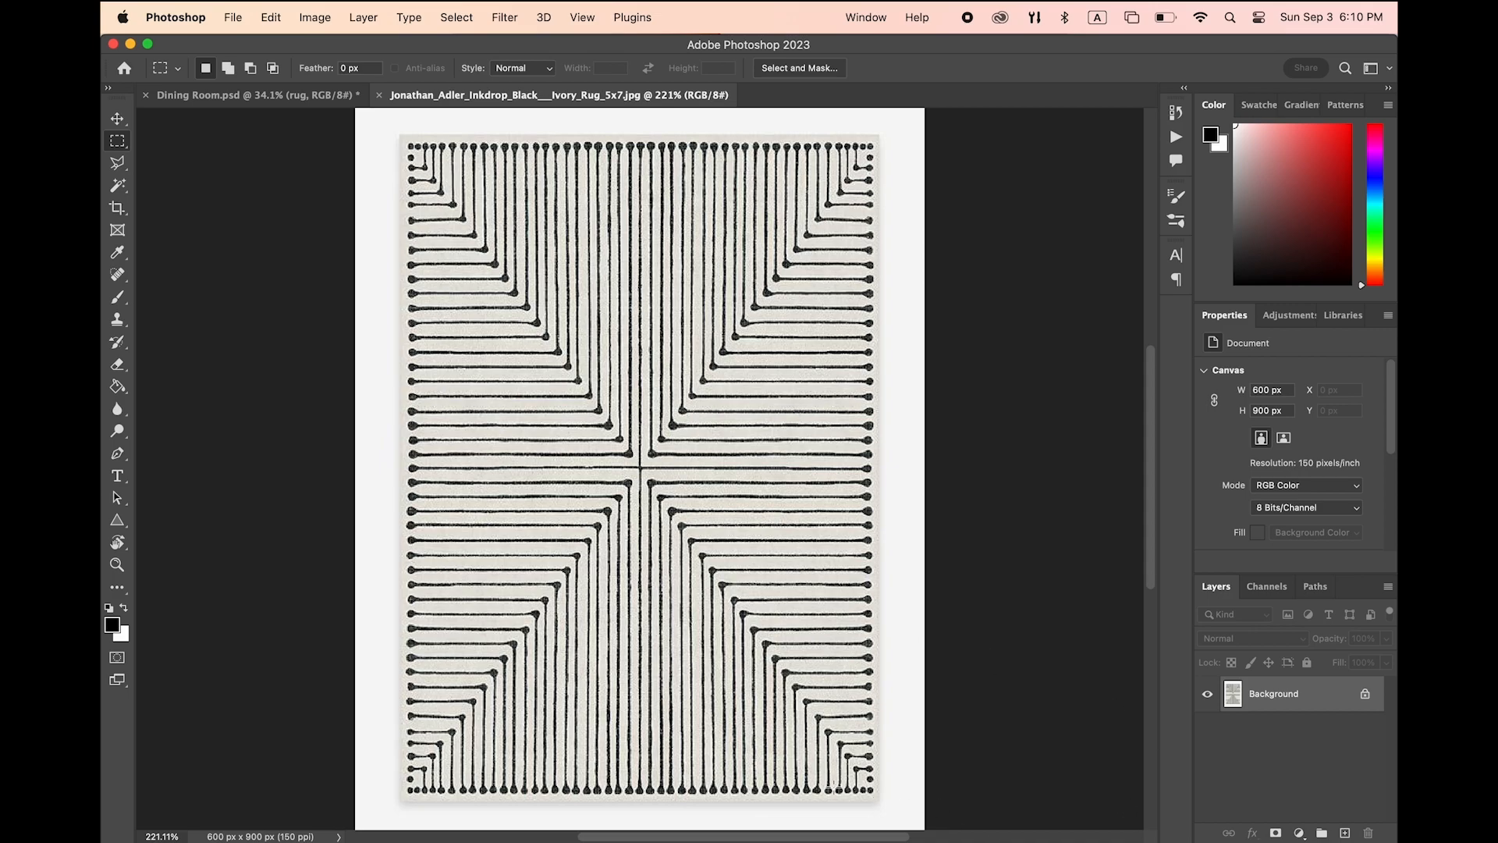
pyautogui.moveTo(878, 802); pyautogui.dragTo(401, 137)
pyautogui.rightClick(470, 234)
pyautogui.click(285, 19)
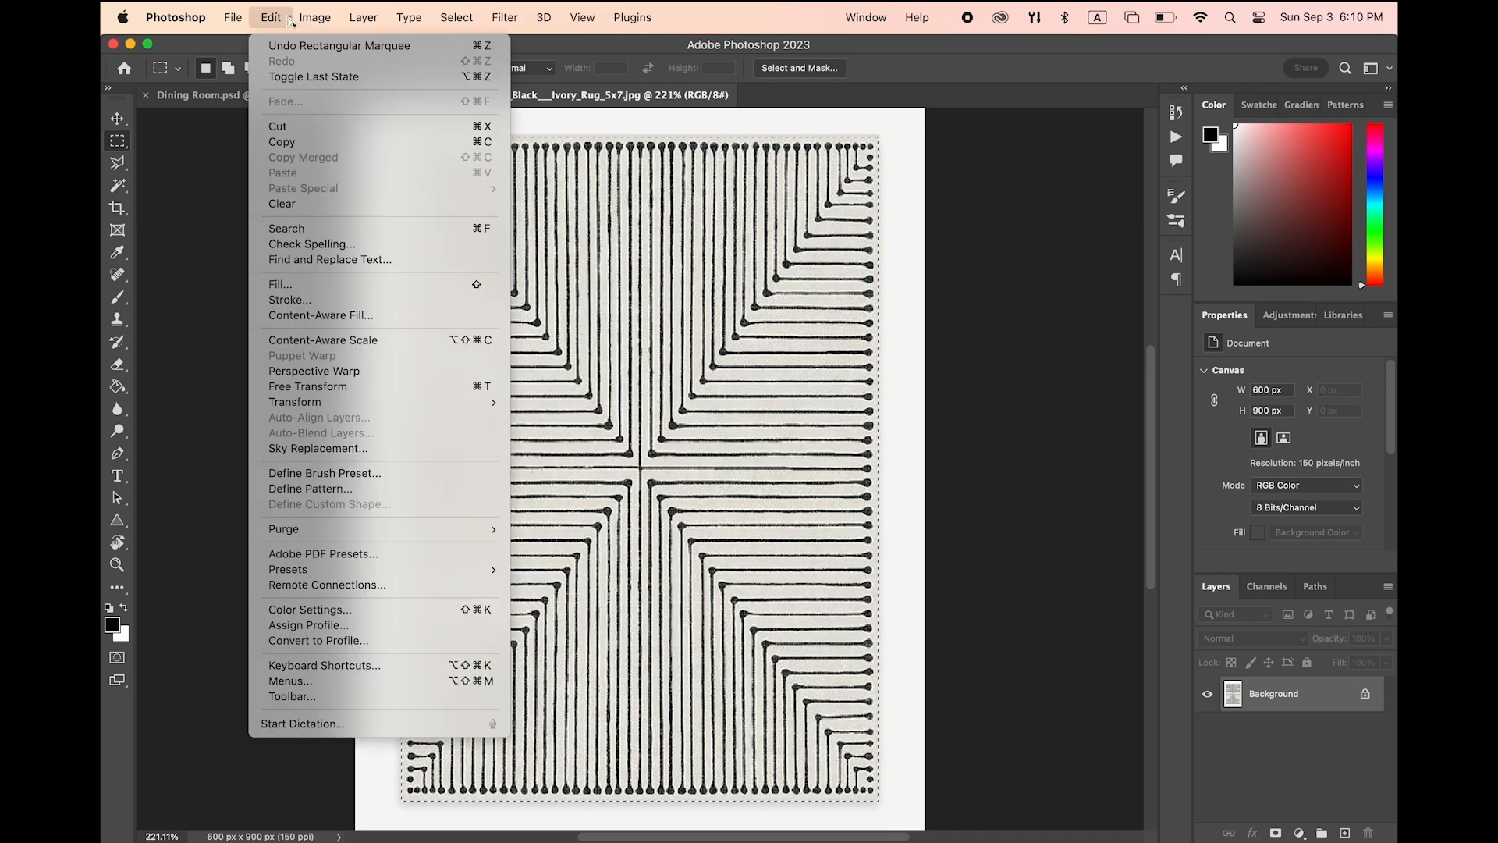
pyautogui.click(315, 142)
# Return to Dining Room.psd and hide every layer except the rug, with the Magic Wand ready
pyautogui.click(286, 100)
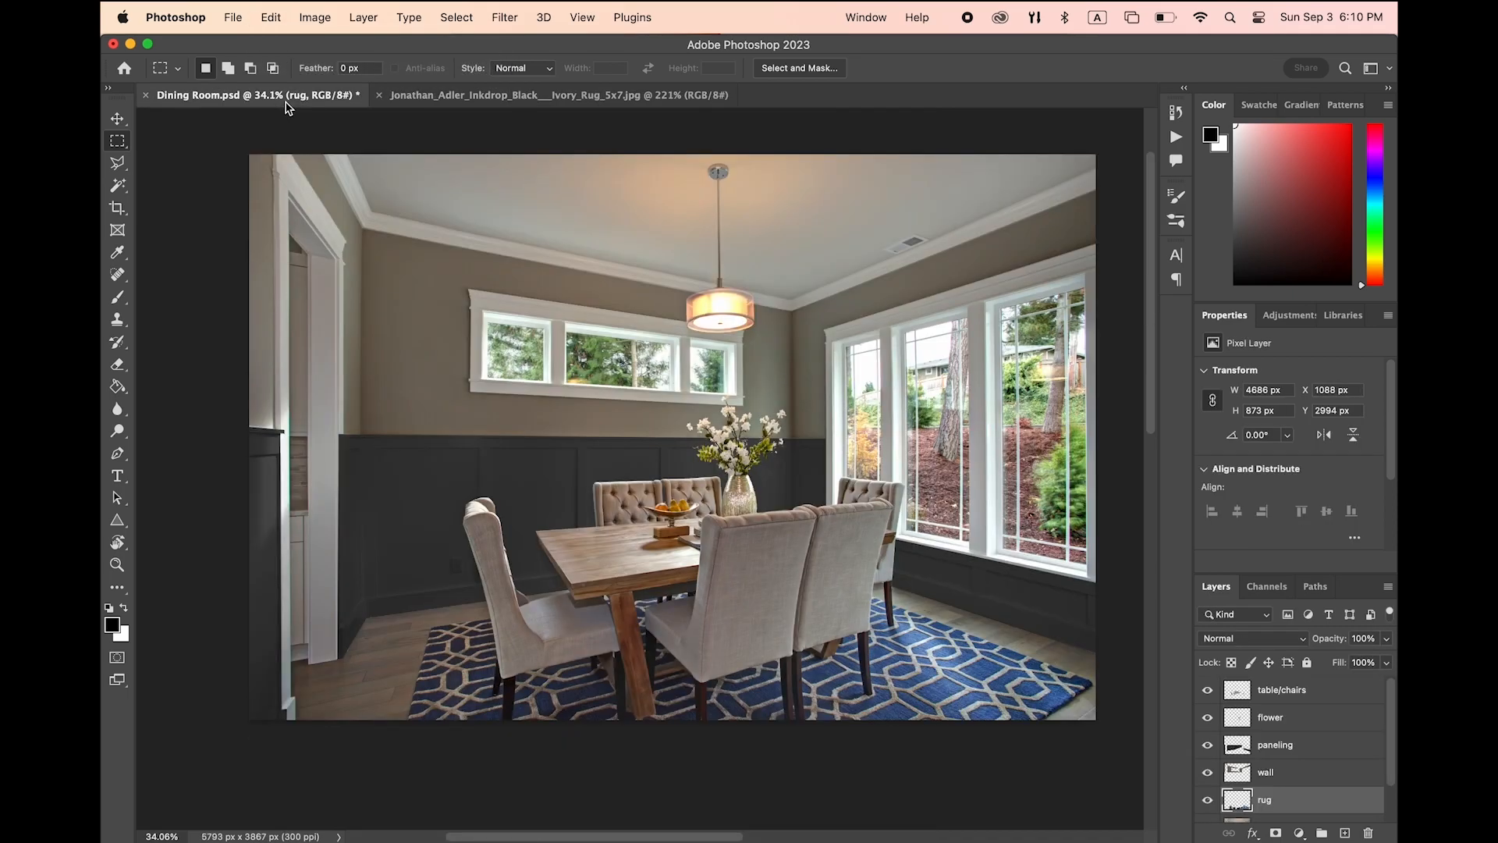
pyautogui.press('v')
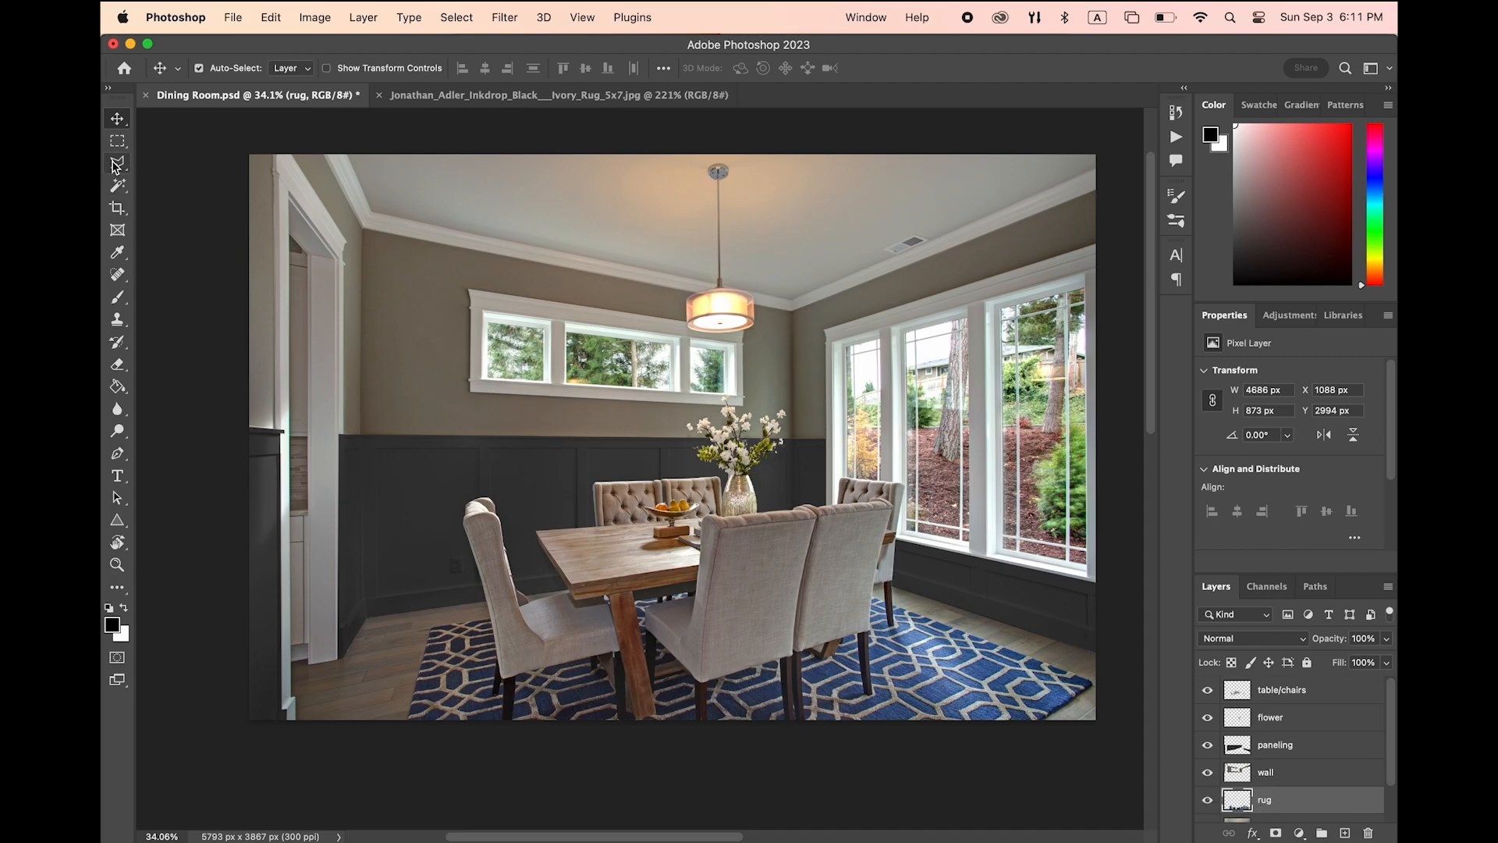
pyautogui.click(117, 185)
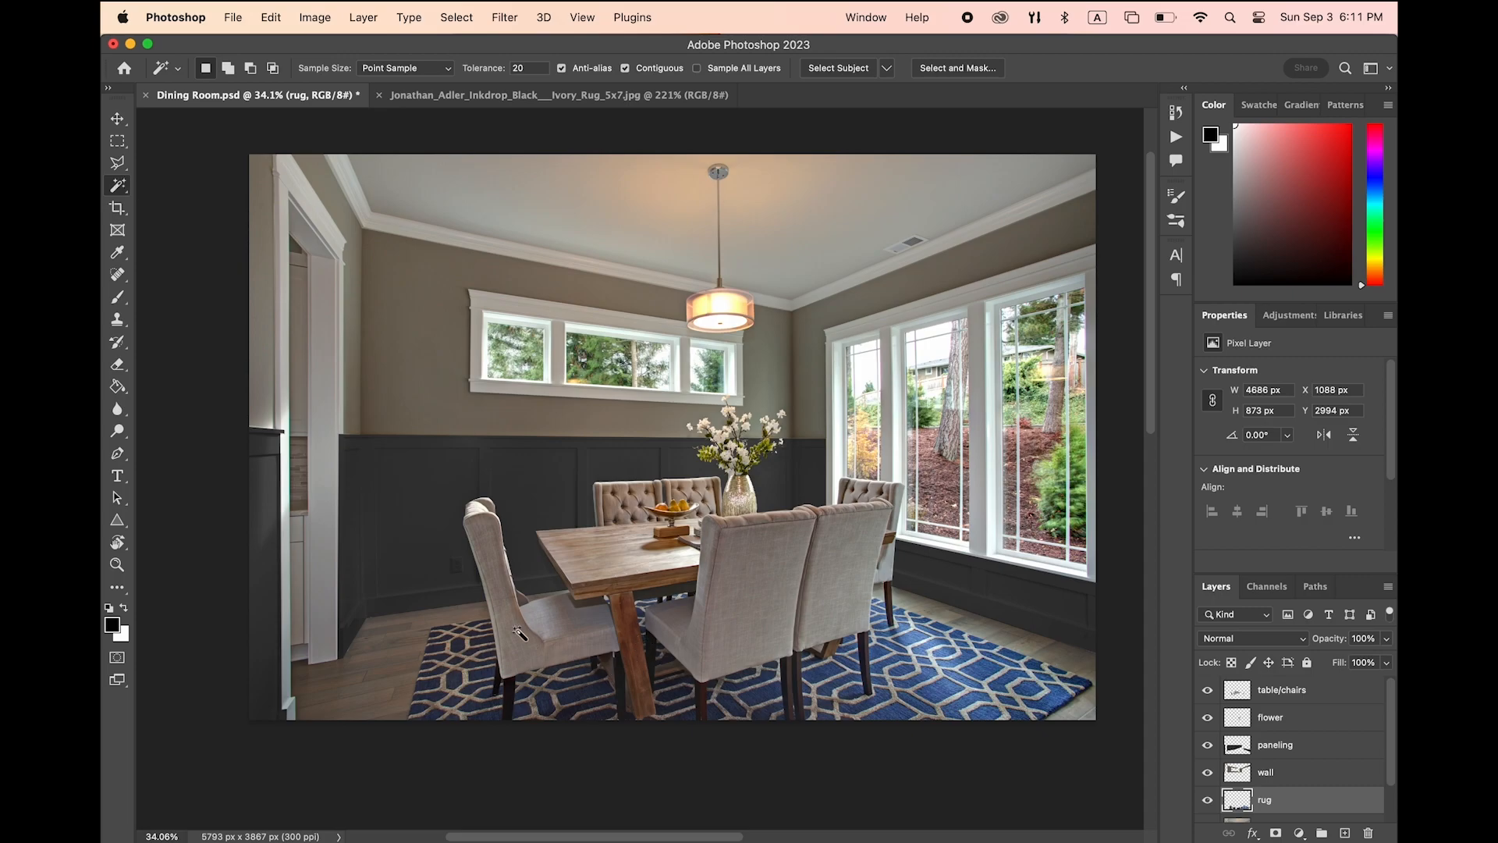
pyautogui.click(1207, 771)
pyautogui.click(1207, 745)
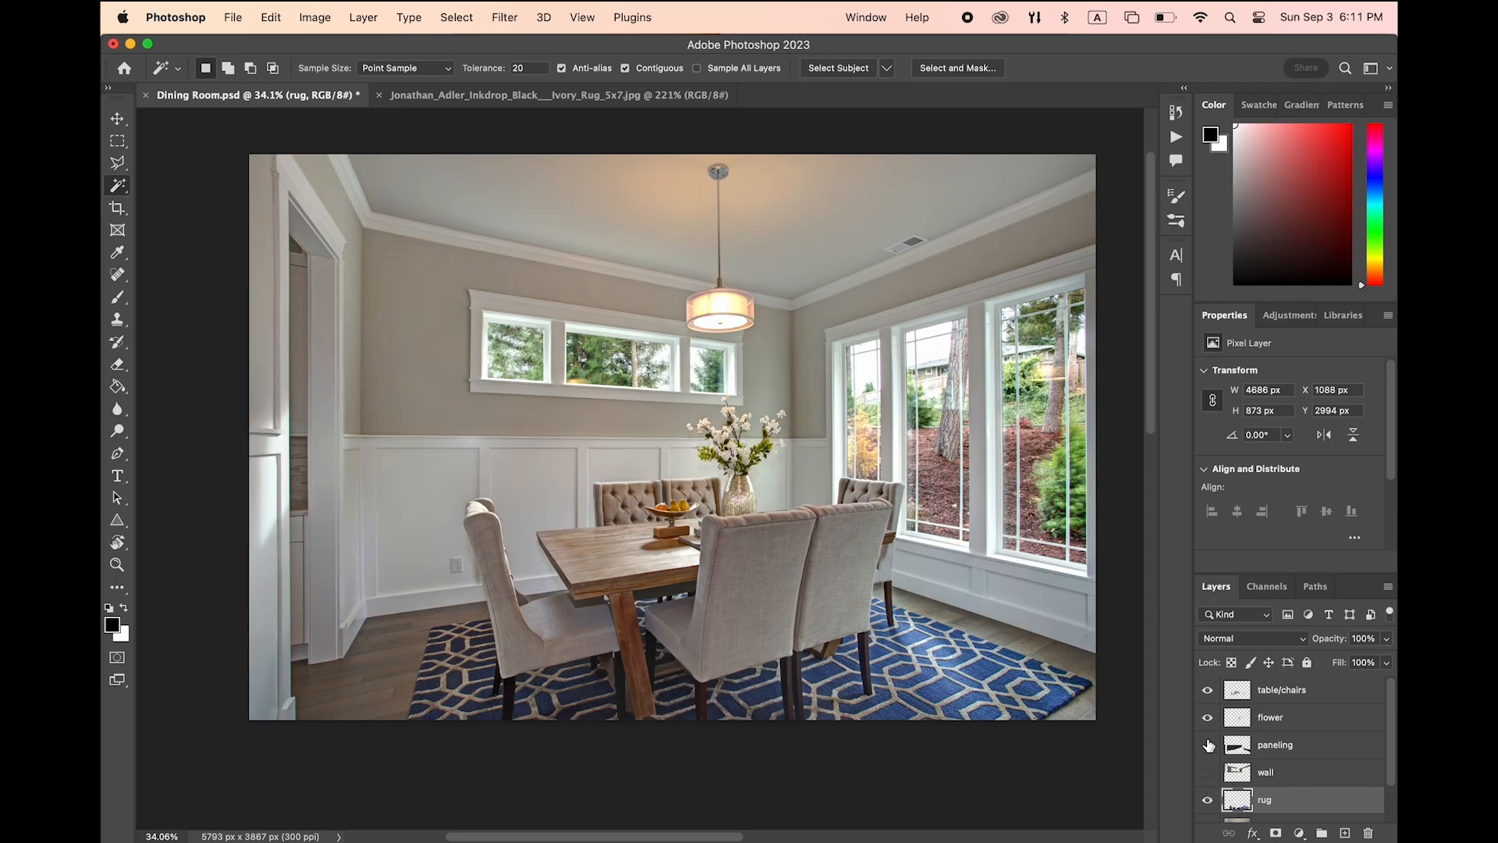
pyautogui.scroll(-2, 1209, 695)
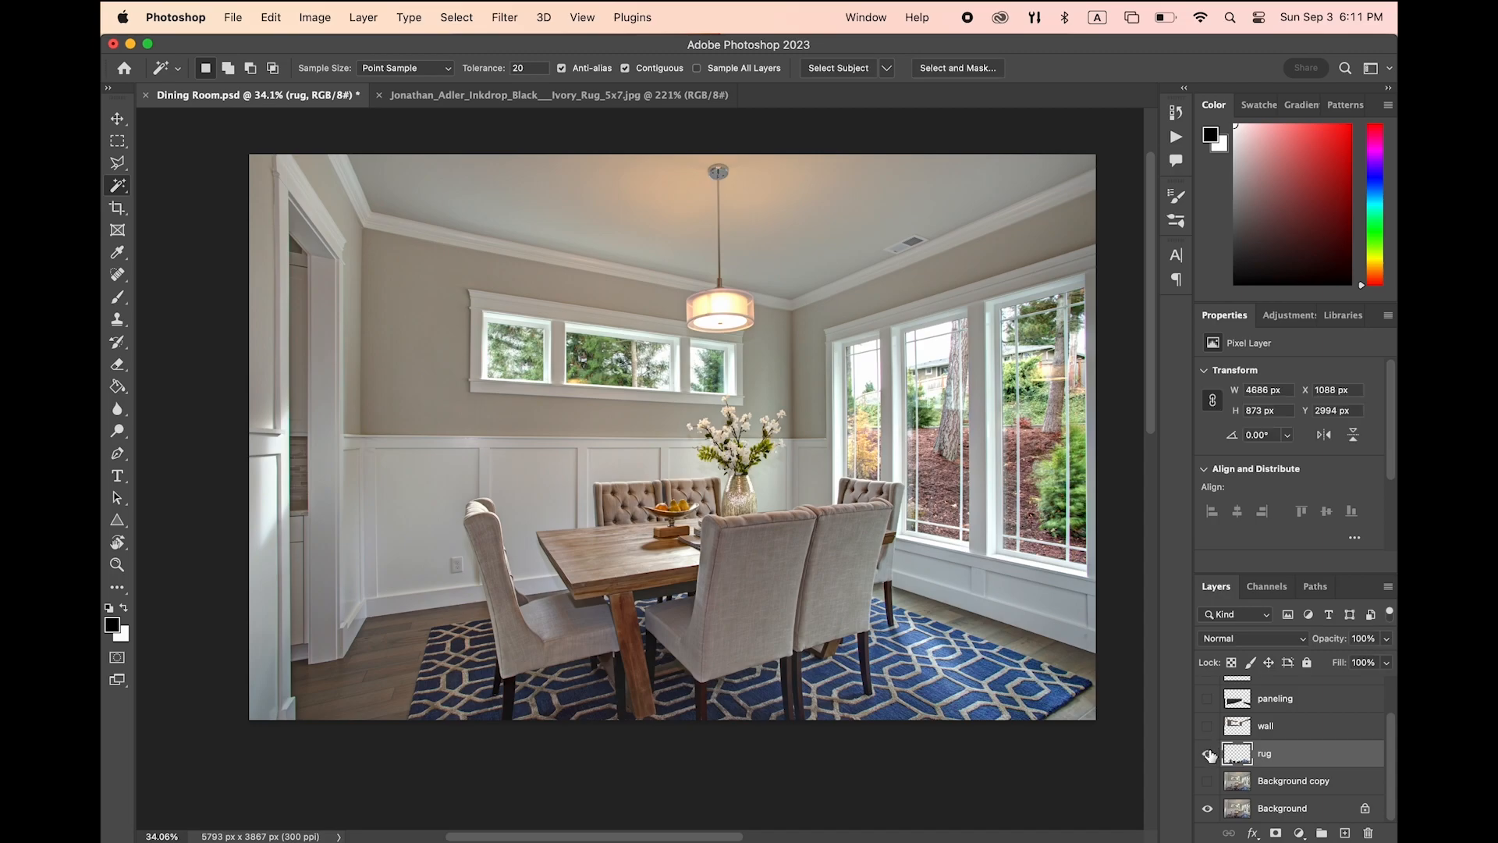
pyautogui.click(1207, 810)
# Magic Wand the empty area around the rug and invert the selection to select the rug itself
pyautogui.click(966, 577)
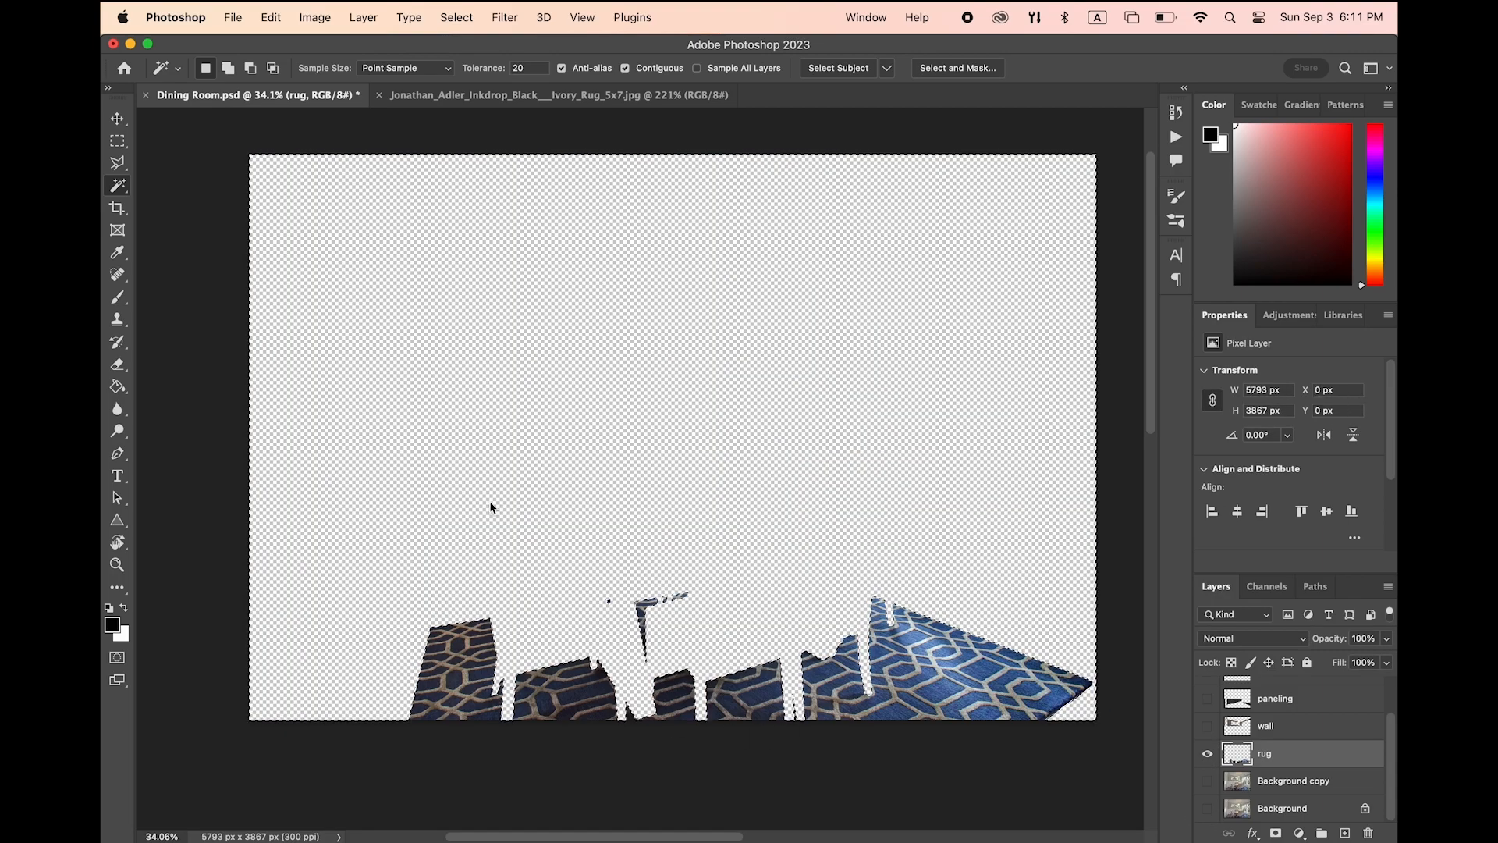
pyautogui.click(457, 20)
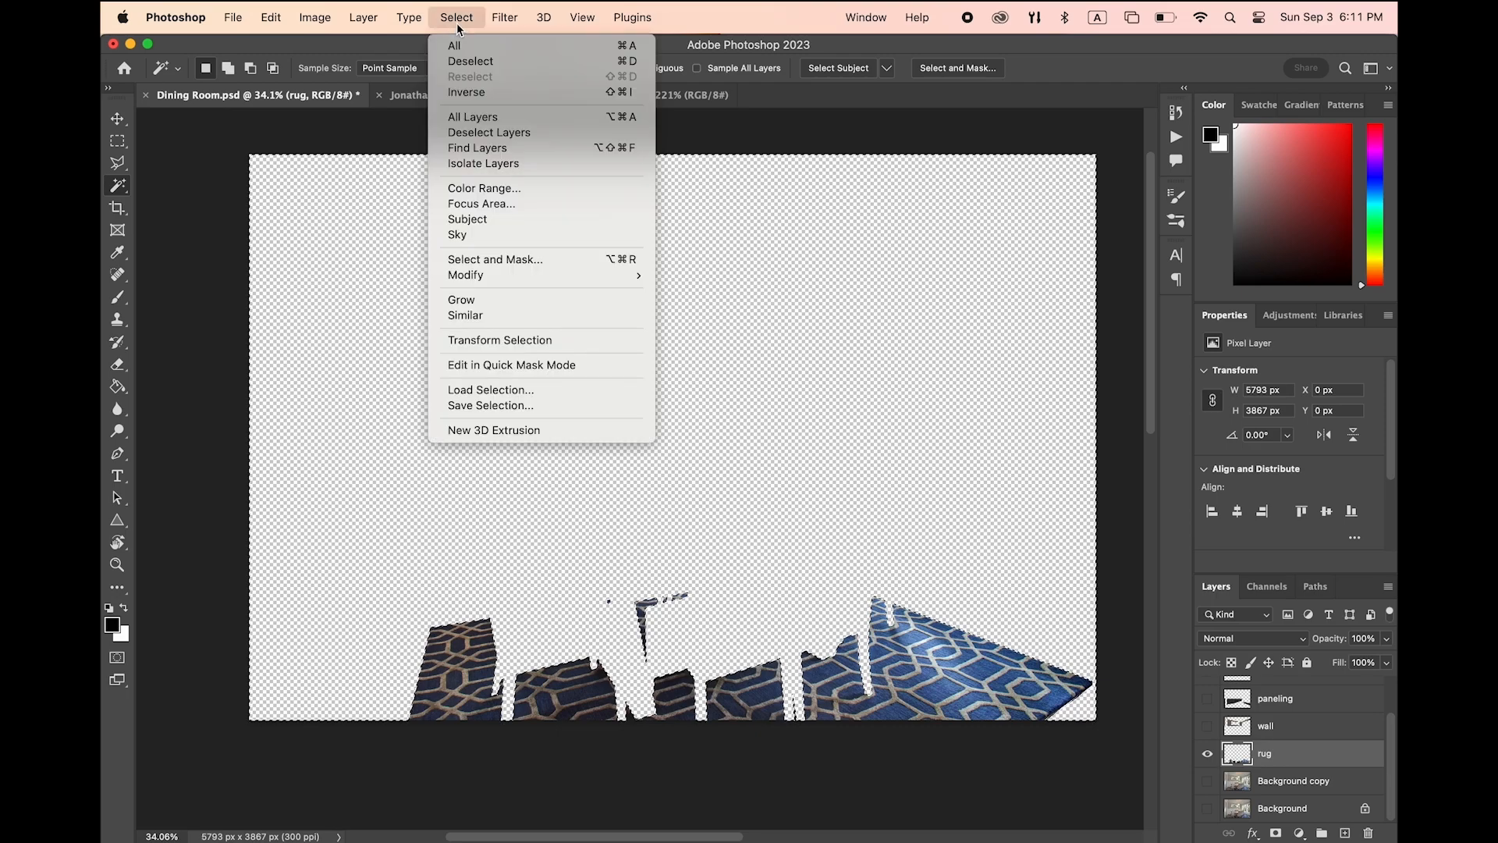
pyautogui.click(467, 93)
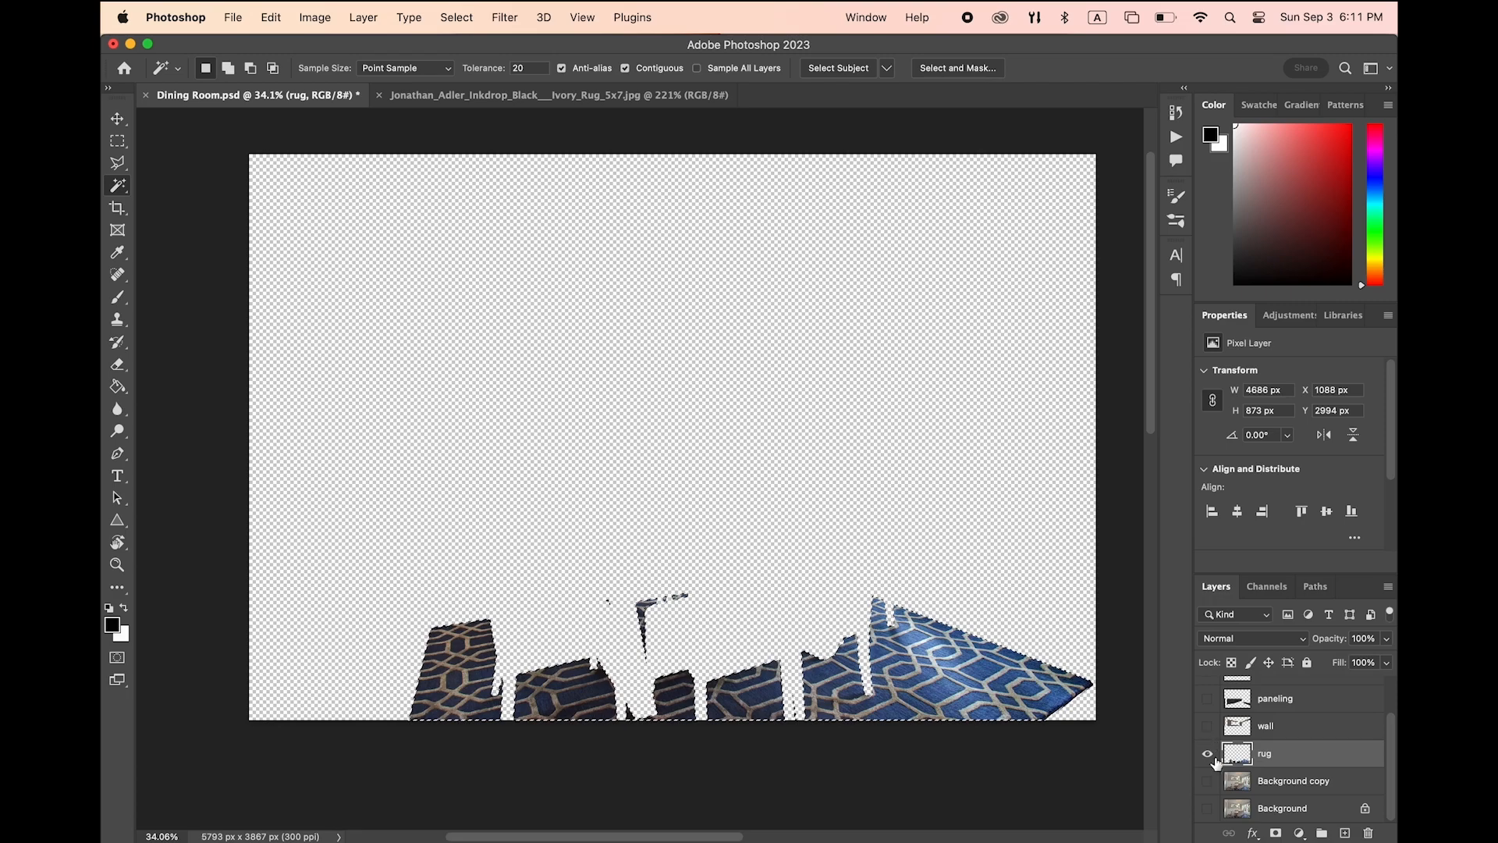
# Show the Background copy, wall, paneling, flower and table/chairs layers again, keeping the rug selection active
pyautogui.click(1207, 780)
pyautogui.click(1207, 728)
pyautogui.scroll(2, 1207, 749)
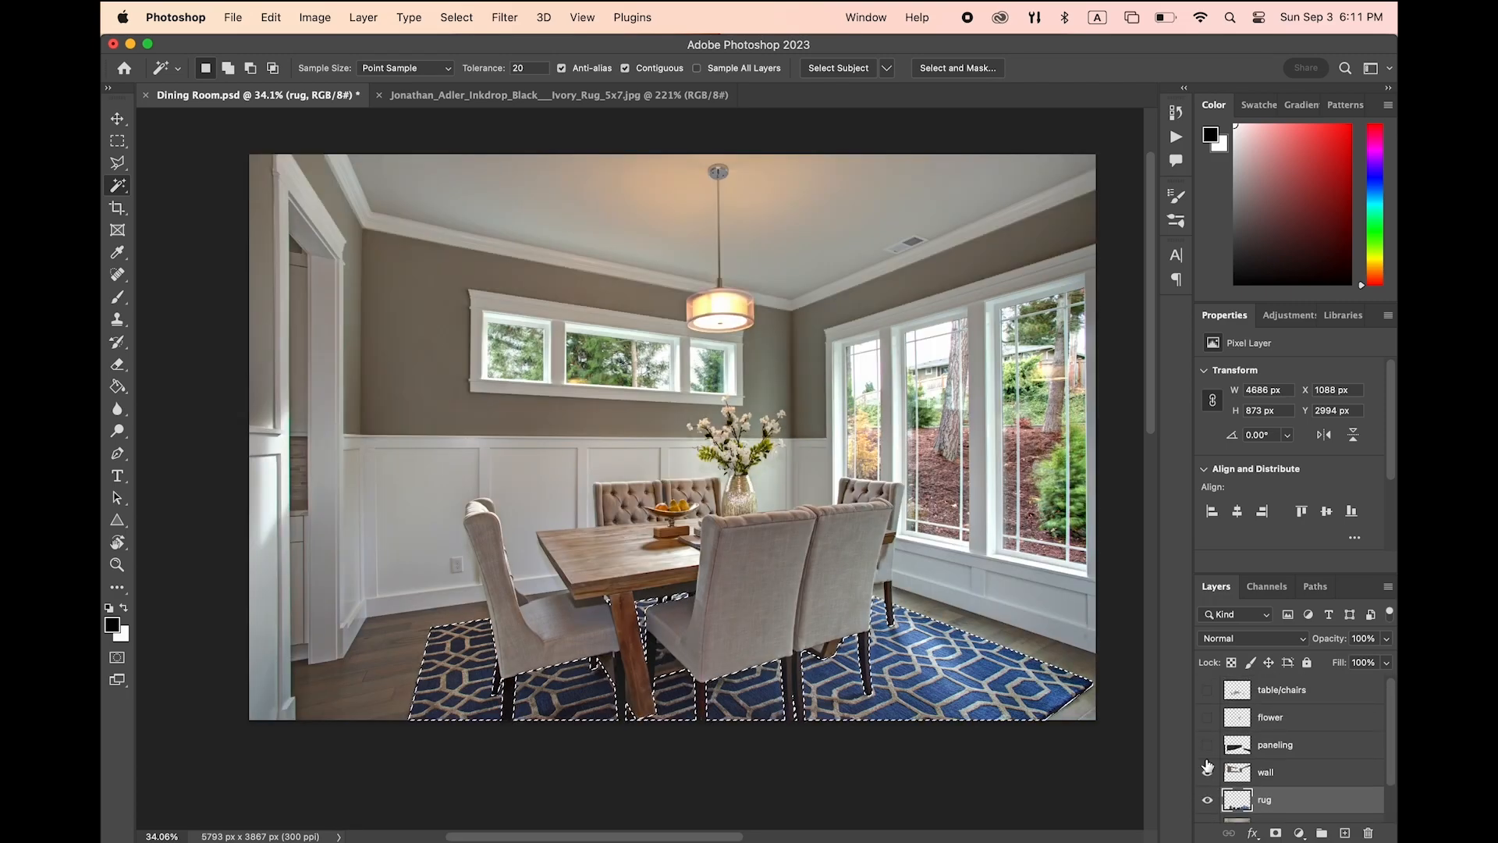
pyautogui.click(1207, 744)
pyautogui.click(1206, 717)
pyautogui.click(1207, 689)
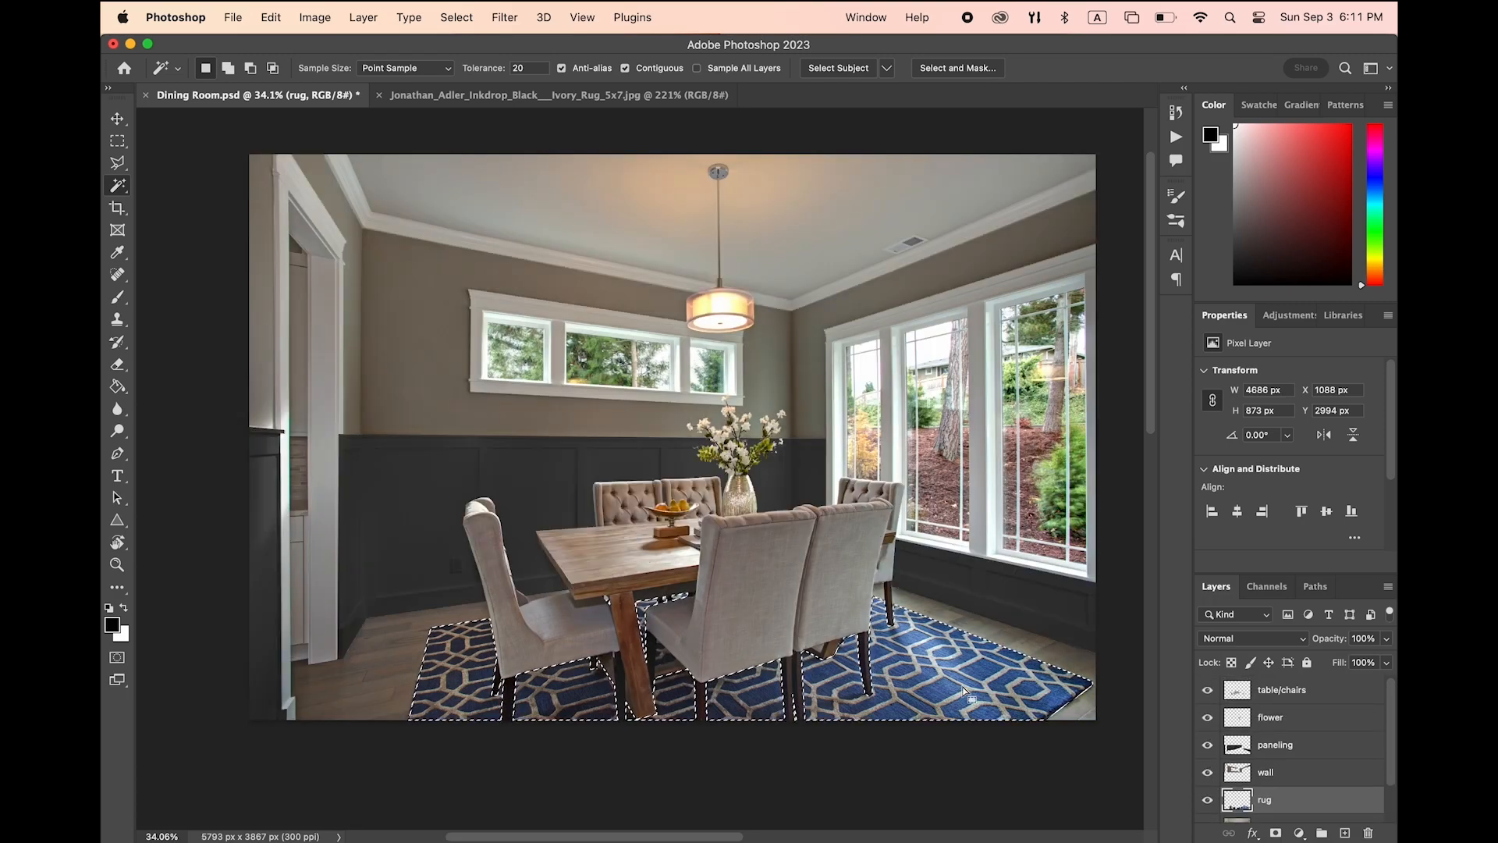
# Paste the copied rug into the rug selection as a masked layer using Paste Into
pyautogui.click(271, 17)
pyautogui.moveTo(325, 190)
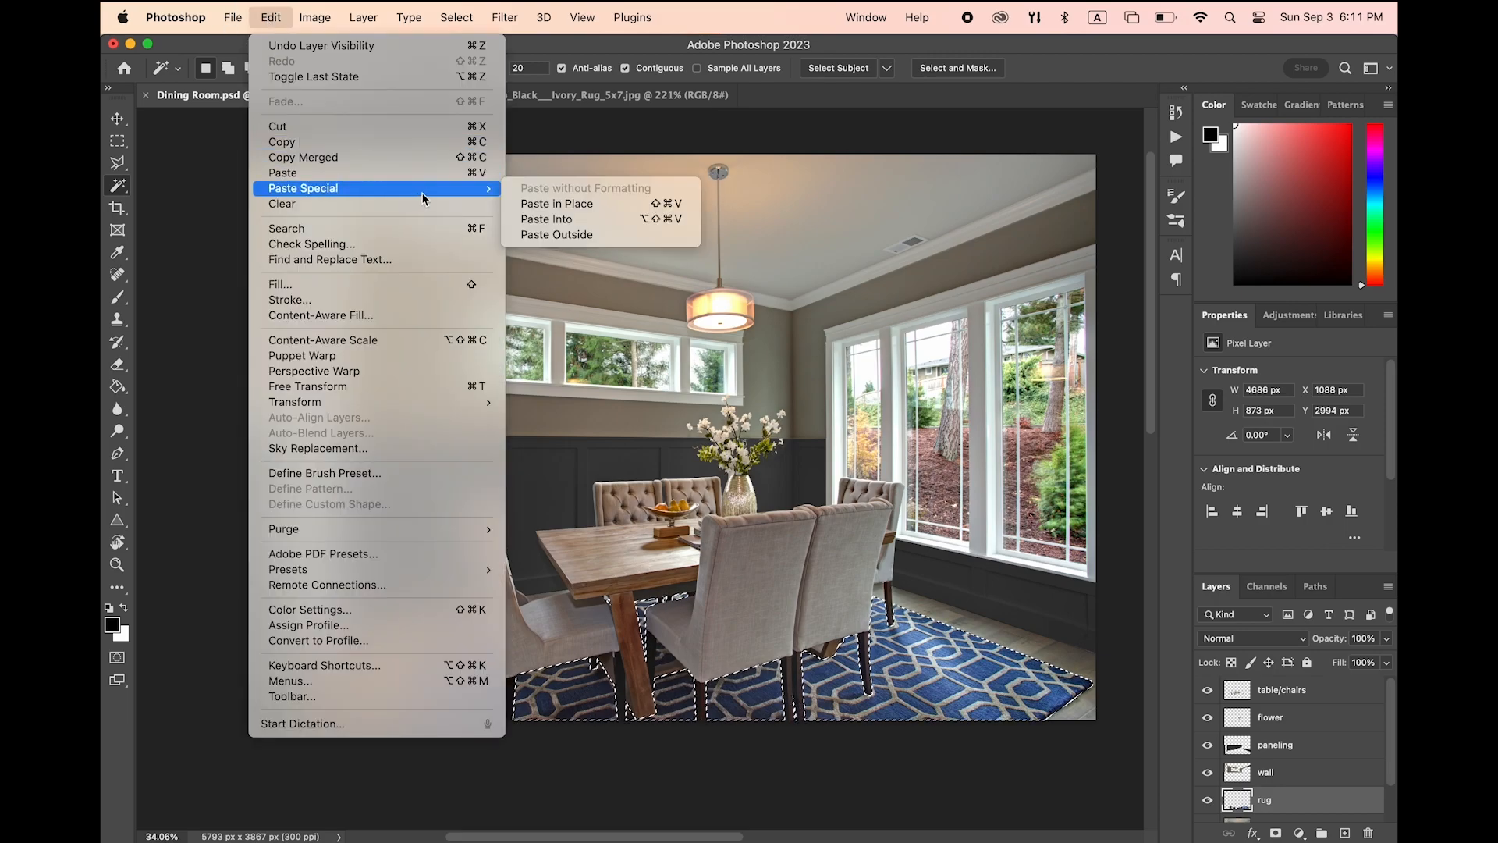
pyautogui.click(550, 219)
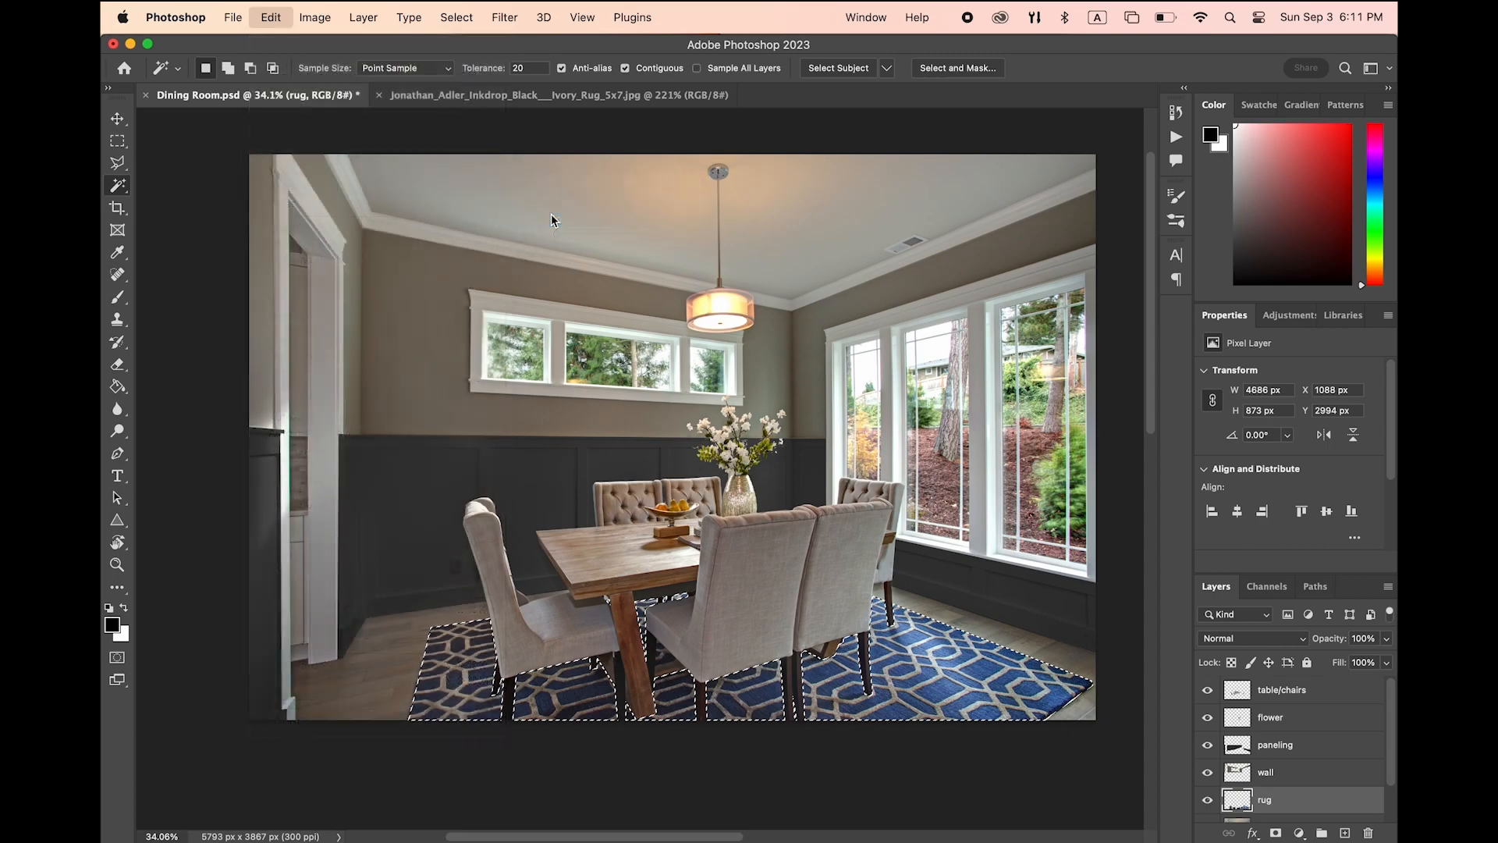
pyautogui.scroll(-2, 713, 667)
pyautogui.scroll(3, 713, 667)
# Scale the pasted rug image up to about 282%
pyautogui.click(301, 20)
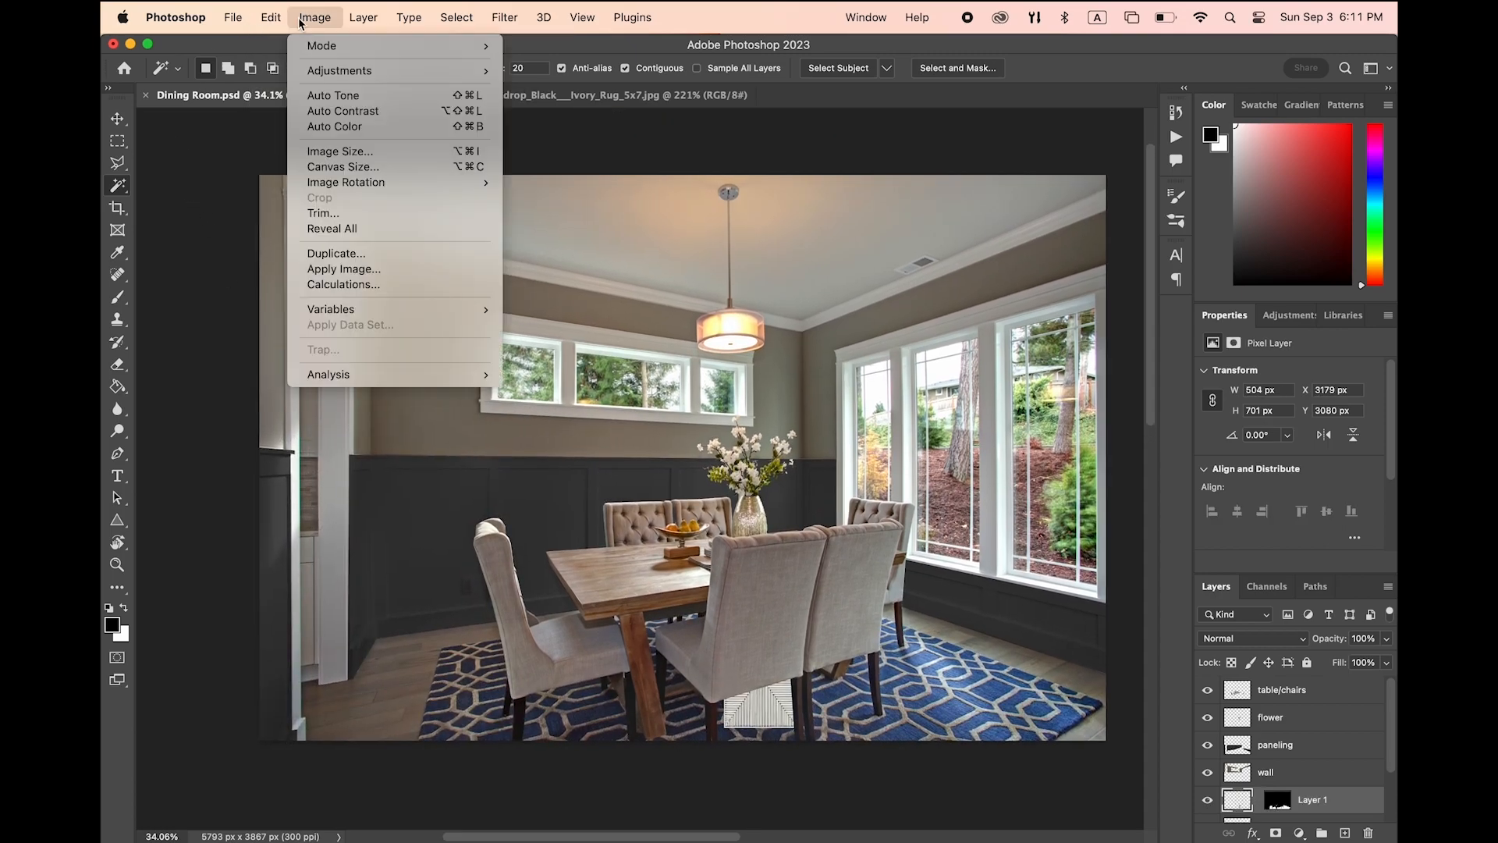
pyautogui.moveTo(271, 17)
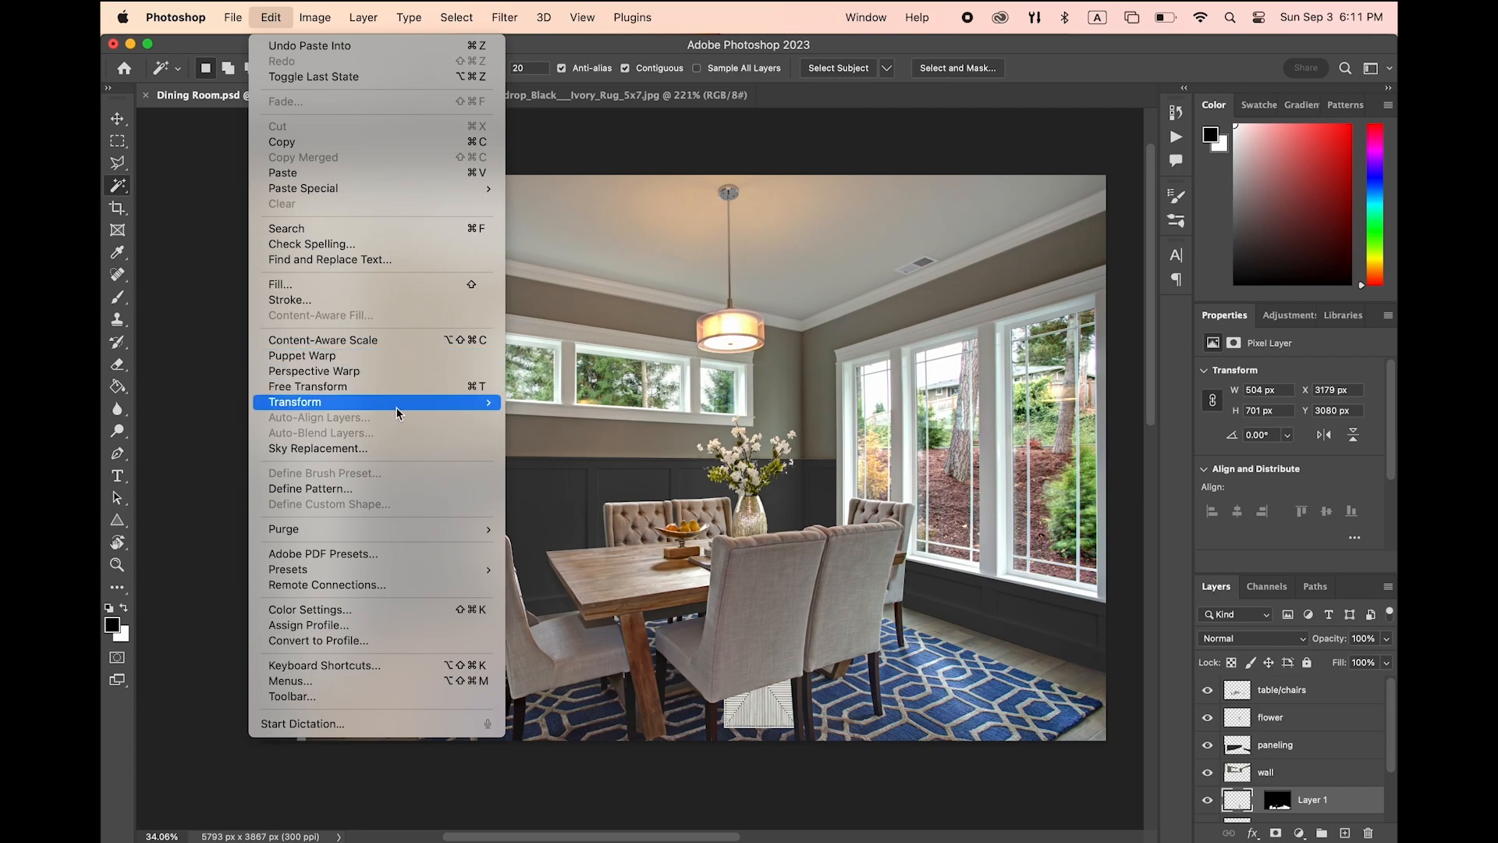
pyautogui.moveTo(396, 413)
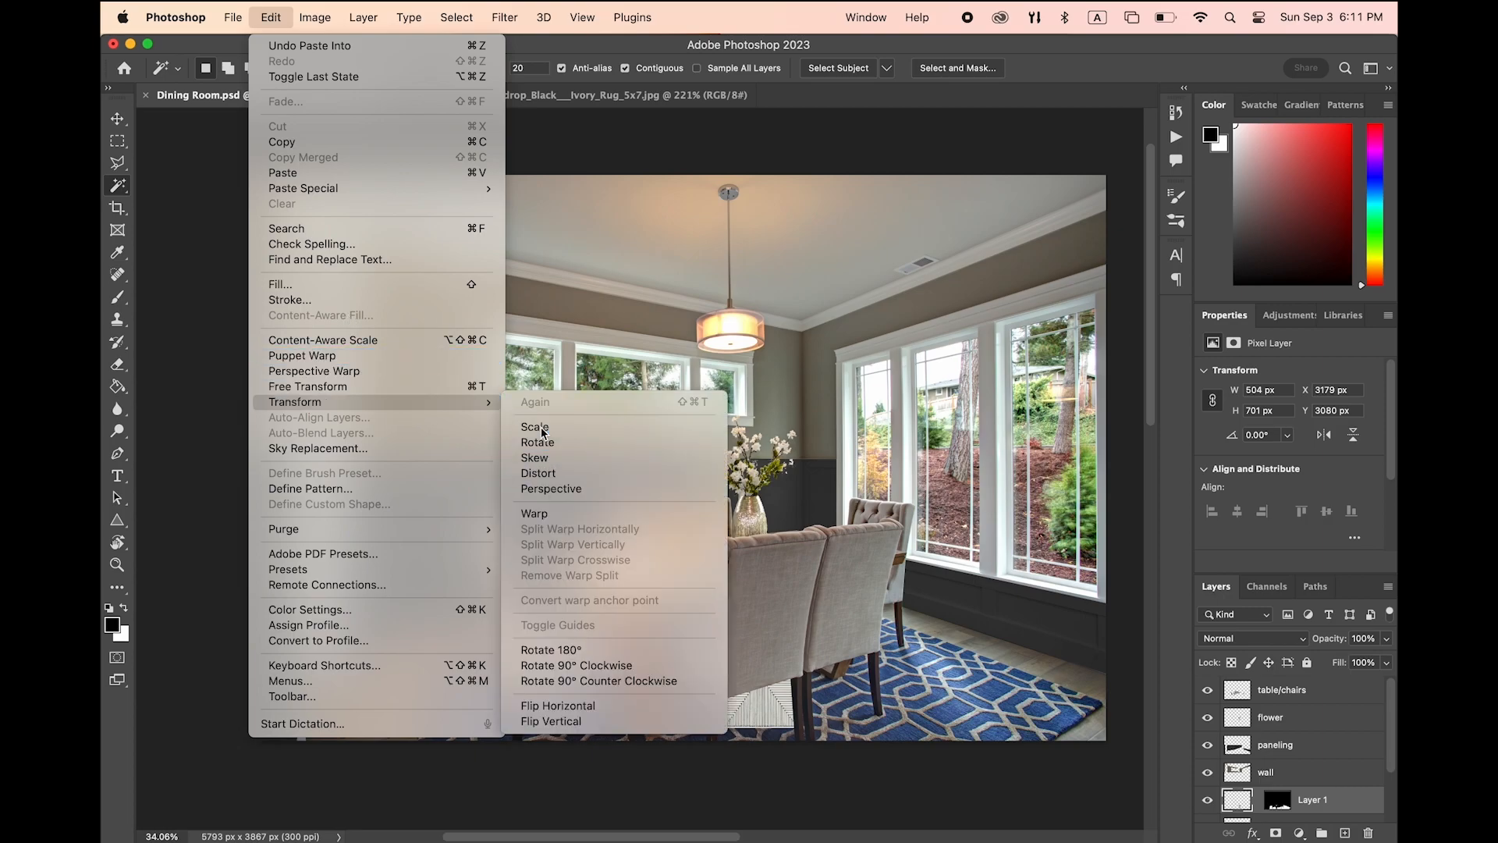
pyautogui.click(538, 427)
pyautogui.moveTo(804, 679); pyautogui.dragTo(871, 674)
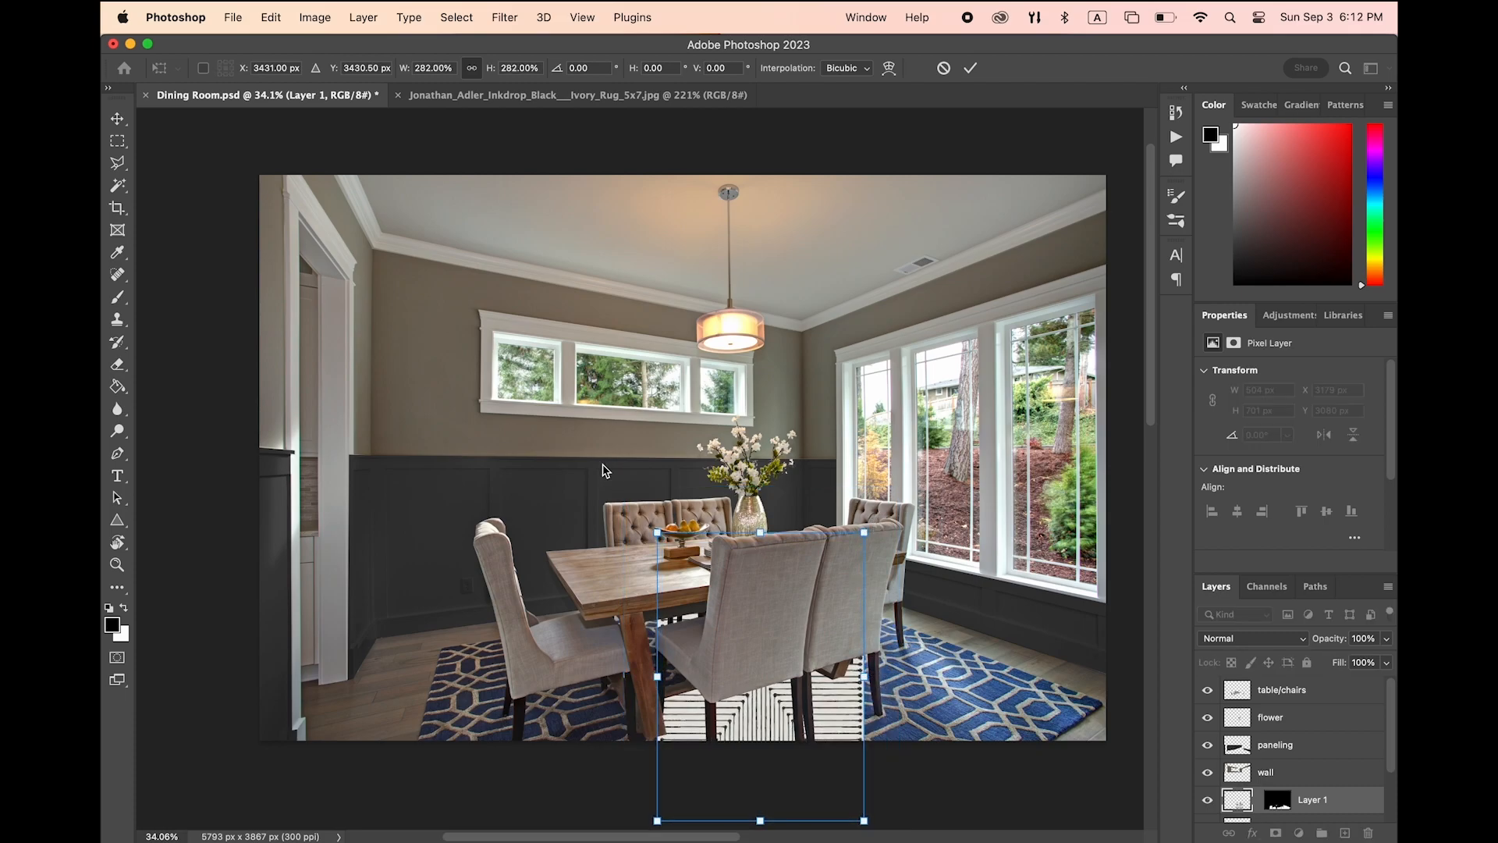
# Rotate the pasted rug 90° with Free Transform and move it over the left part of the original rug
pyautogui.click(270, 17)
pyautogui.click(426, 386)
pyautogui.moveTo(875, 519); pyautogui.dragTo(936, 745)
pyautogui.moveTo(869, 702); pyautogui.dragTo(690, 769)
pyautogui.scroll(-3, 731, 702)
pyautogui.scroll(-1, 733, 699)
pyautogui.hscroll(2, 735, 699)
pyautogui.scroll(-1, 735, 699)
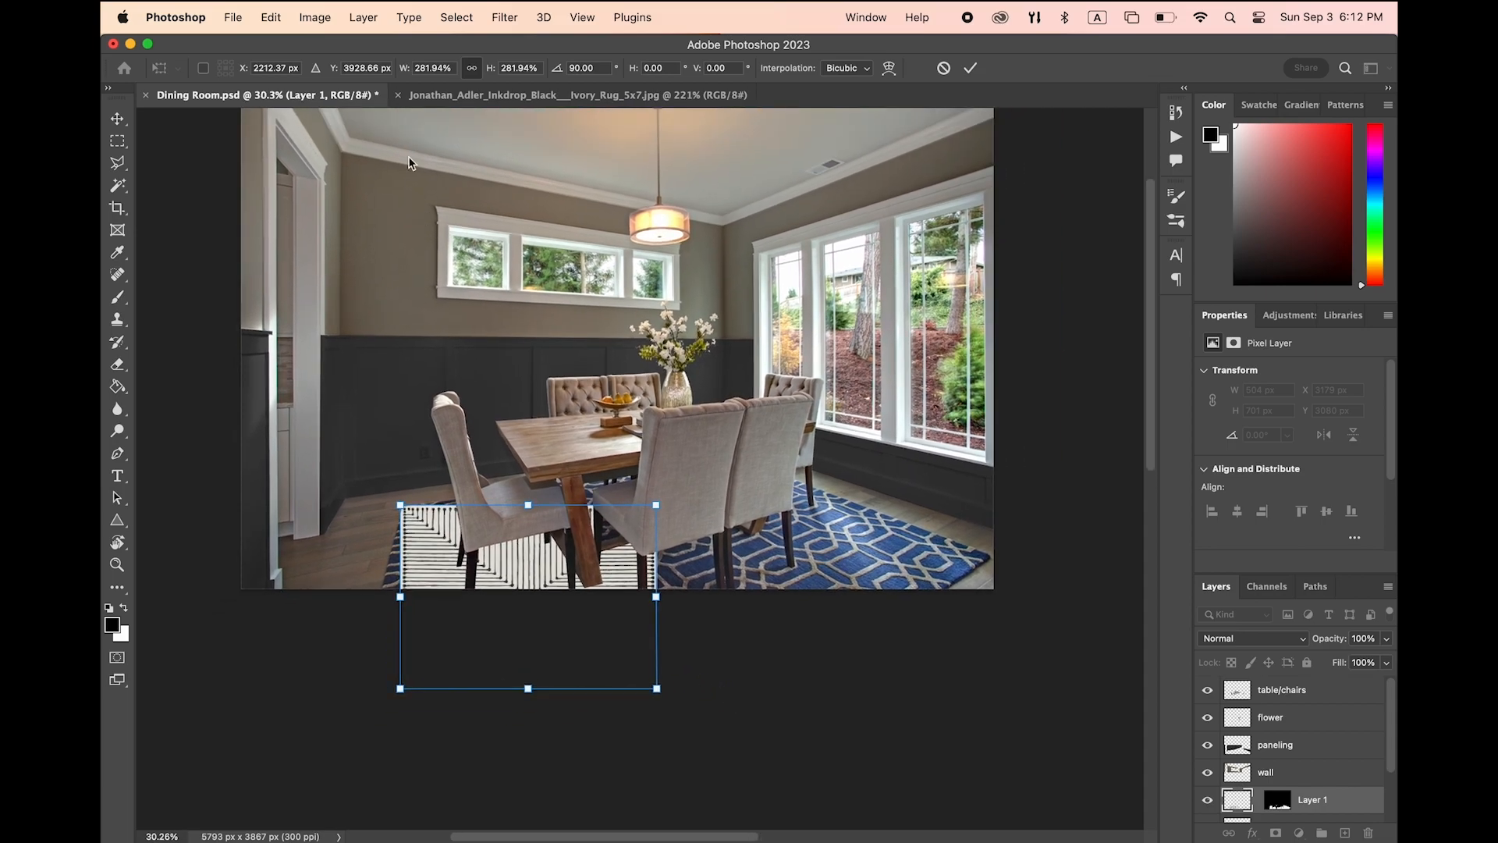
# Skew the pasted rug's corners outward to cover the original rug in matching perspective, and commit the transform
pyautogui.click(316, 17)
pyautogui.moveTo(279, 21)
pyautogui.moveTo(368, 405)
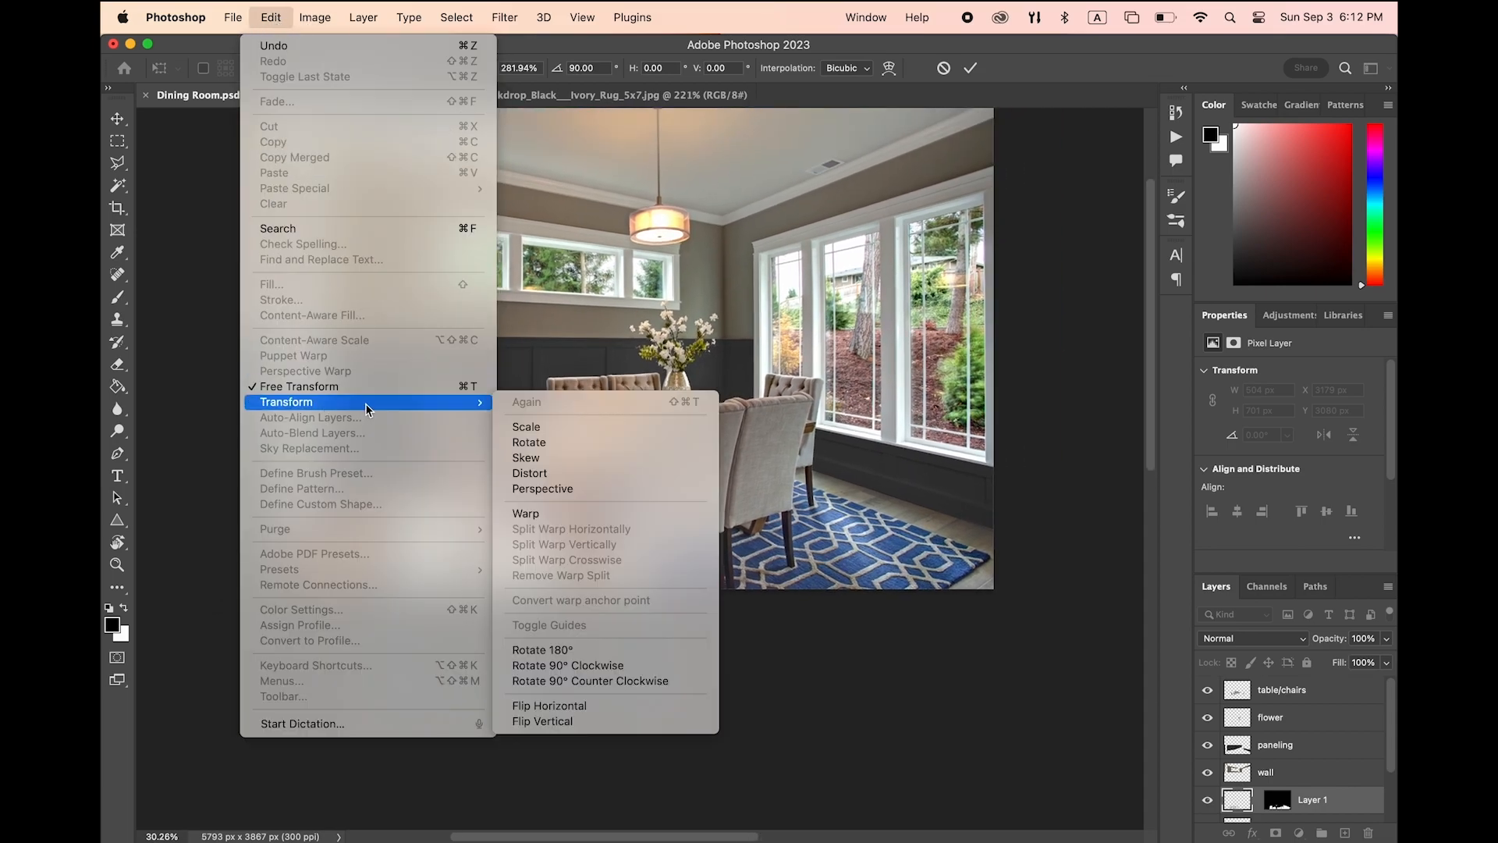
pyautogui.click(569, 459)
pyautogui.moveTo(401, 691); pyautogui.dragTo(356, 688)
pyautogui.moveTo(653, 512); pyautogui.dragTo(736, 452)
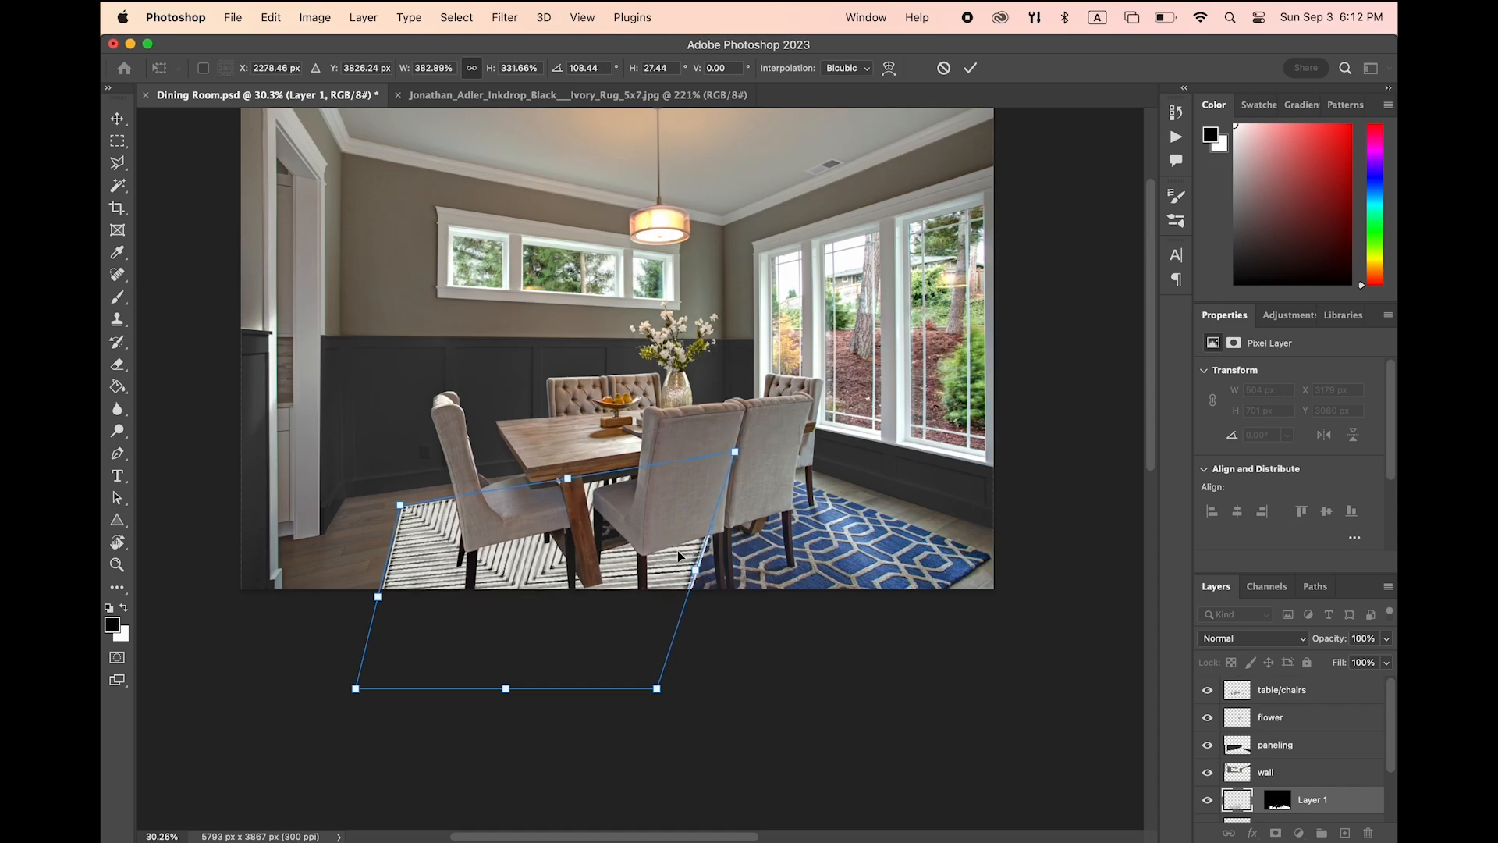
pyautogui.moveTo(668, 690); pyautogui.dragTo(1000, 564)
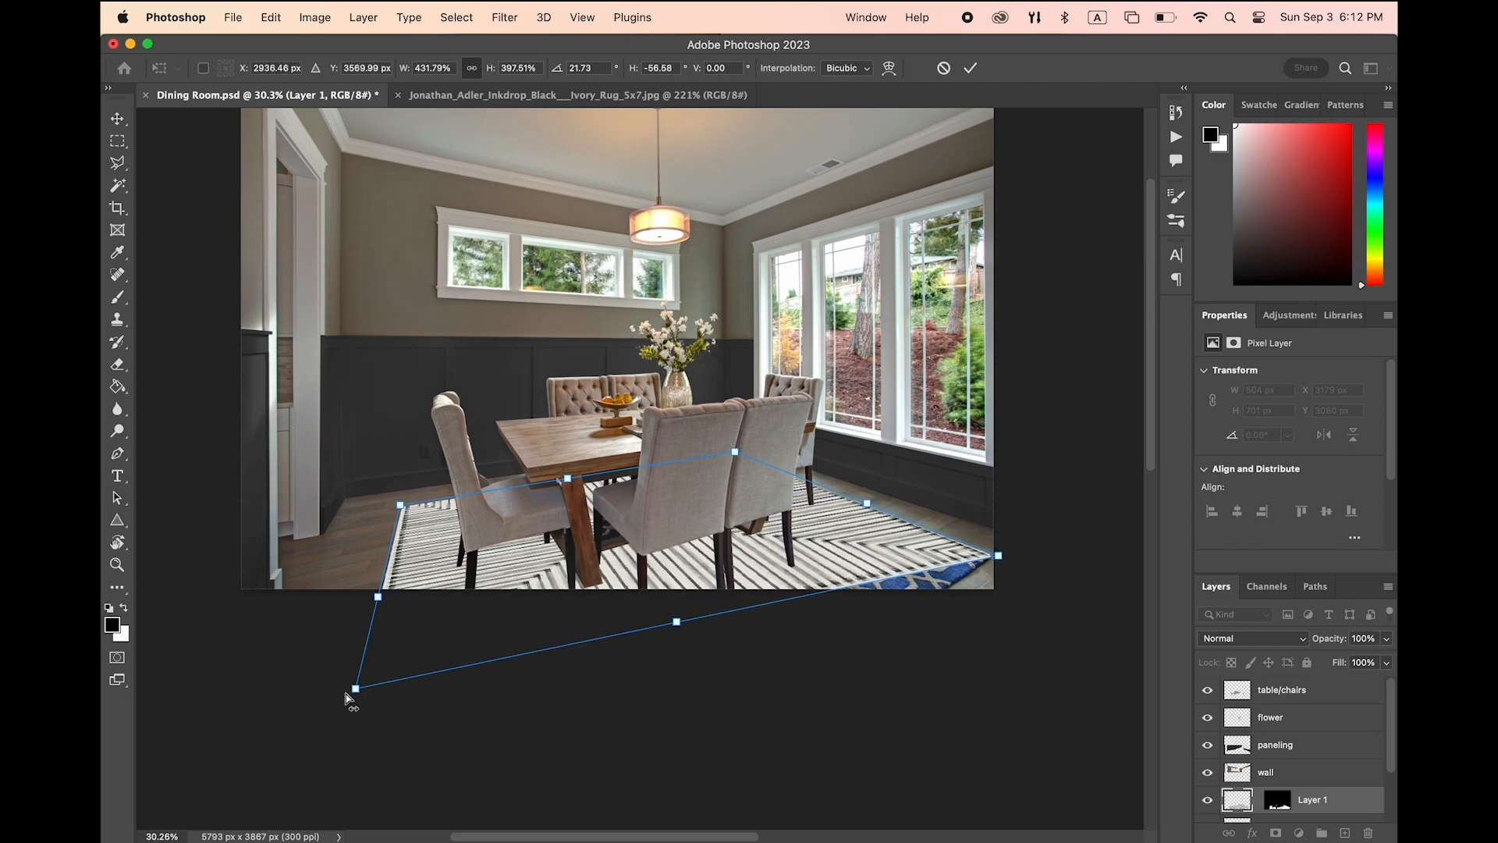
pyautogui.moveTo(356, 688); pyautogui.dragTo(385, 824)
pyautogui.press('Return')
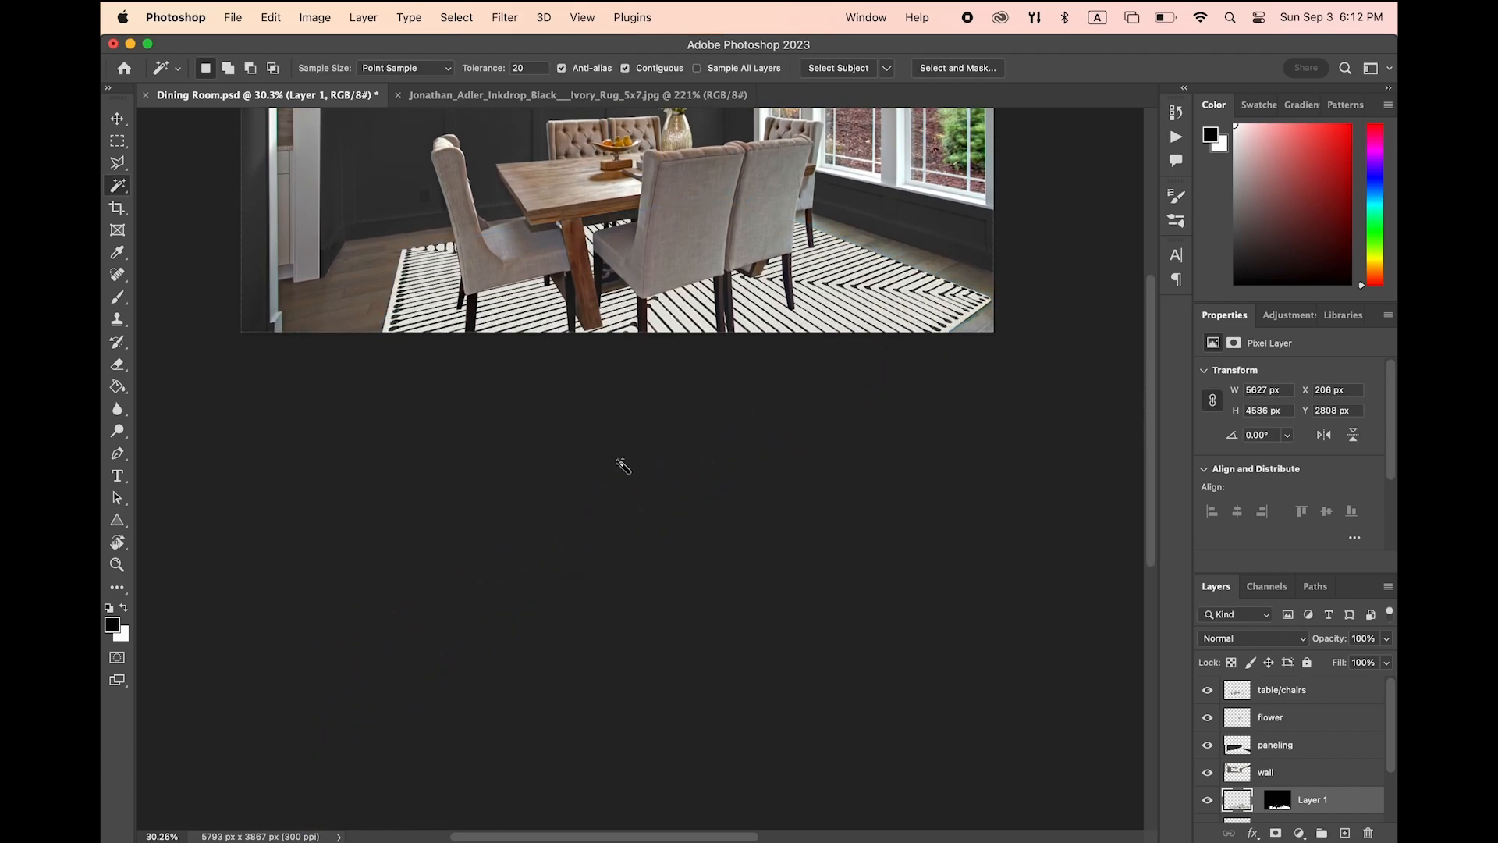
# Adjust the new rug with Levels, setting the output white level to 199 and lowering the input white level
pyautogui.scroll(3, 491, 319)
pyautogui.scroll(8, 542, 267)
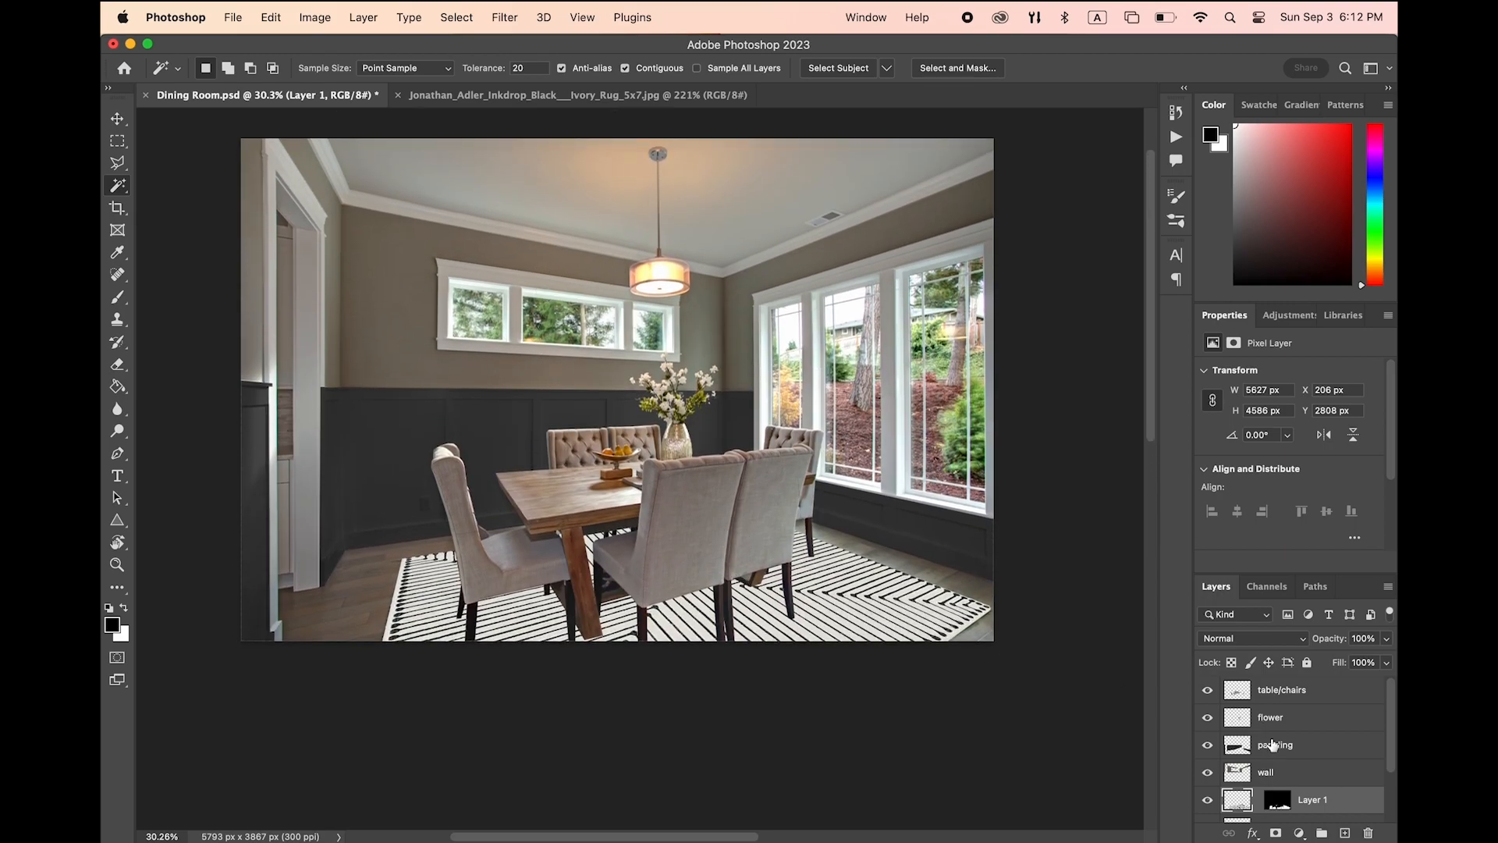
pyautogui.click(297, 19)
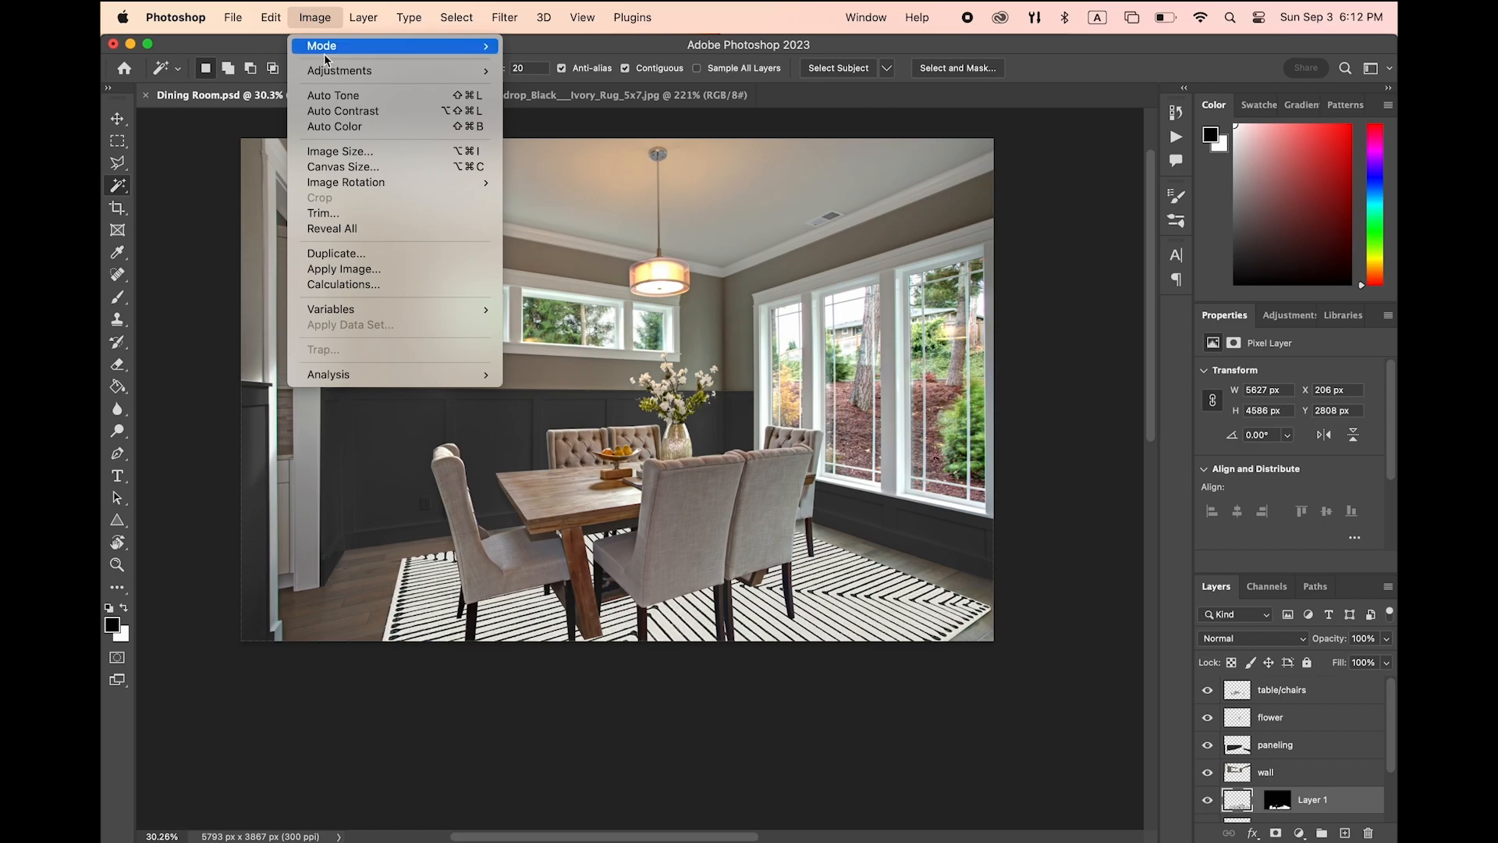
pyautogui.moveTo(347, 71)
pyautogui.click(557, 88)
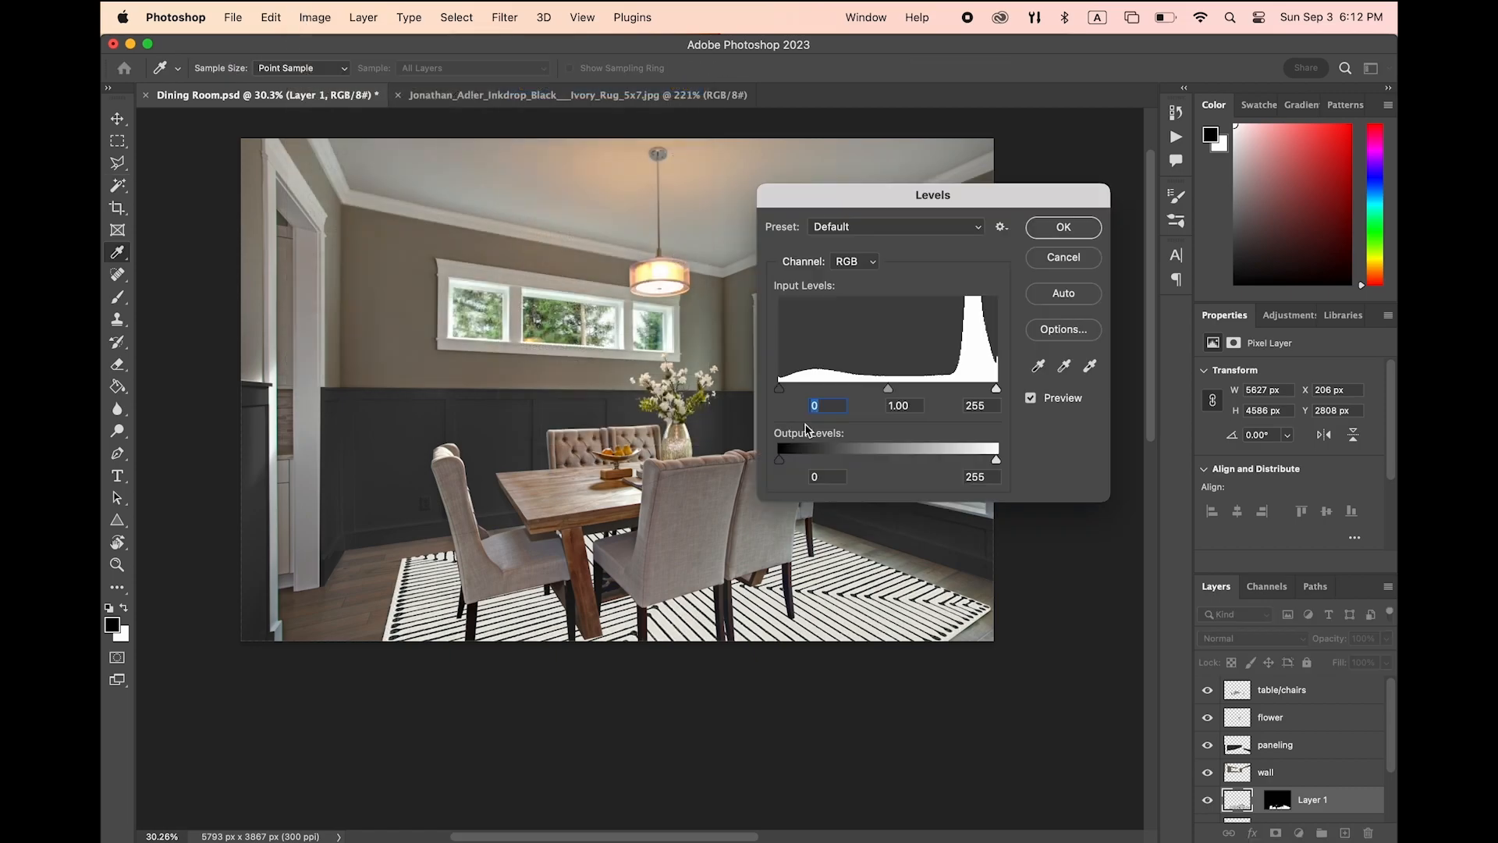
pyautogui.moveTo(998, 461); pyautogui.dragTo(950, 472)
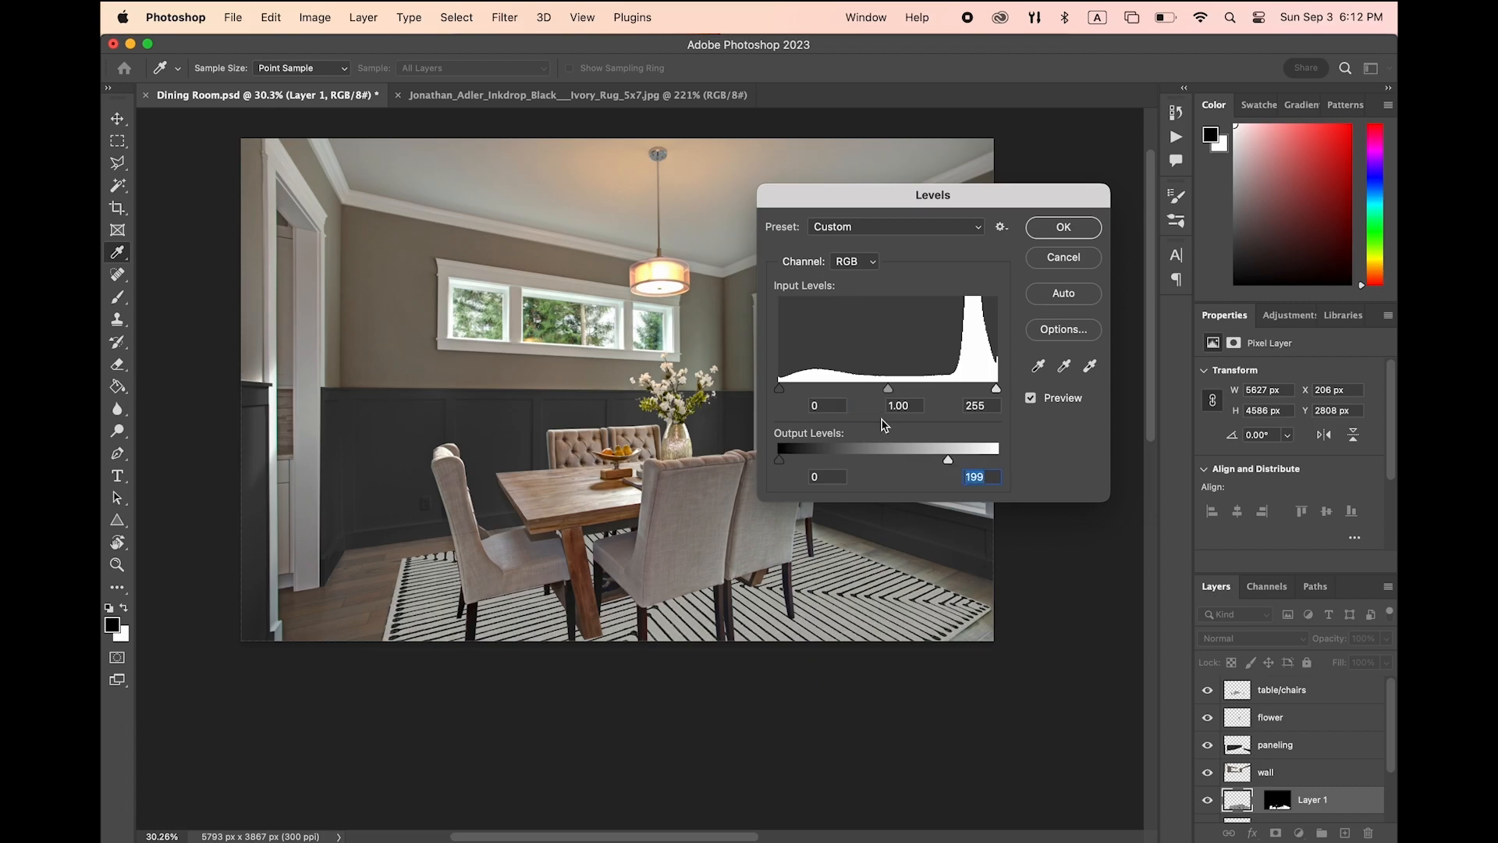
pyautogui.moveTo(998, 393); pyautogui.dragTo(969, 392)
pyautogui.click(1031, 234)
# Nudge the new rug's pattern slightly within its mask
pyautogui.press('v')
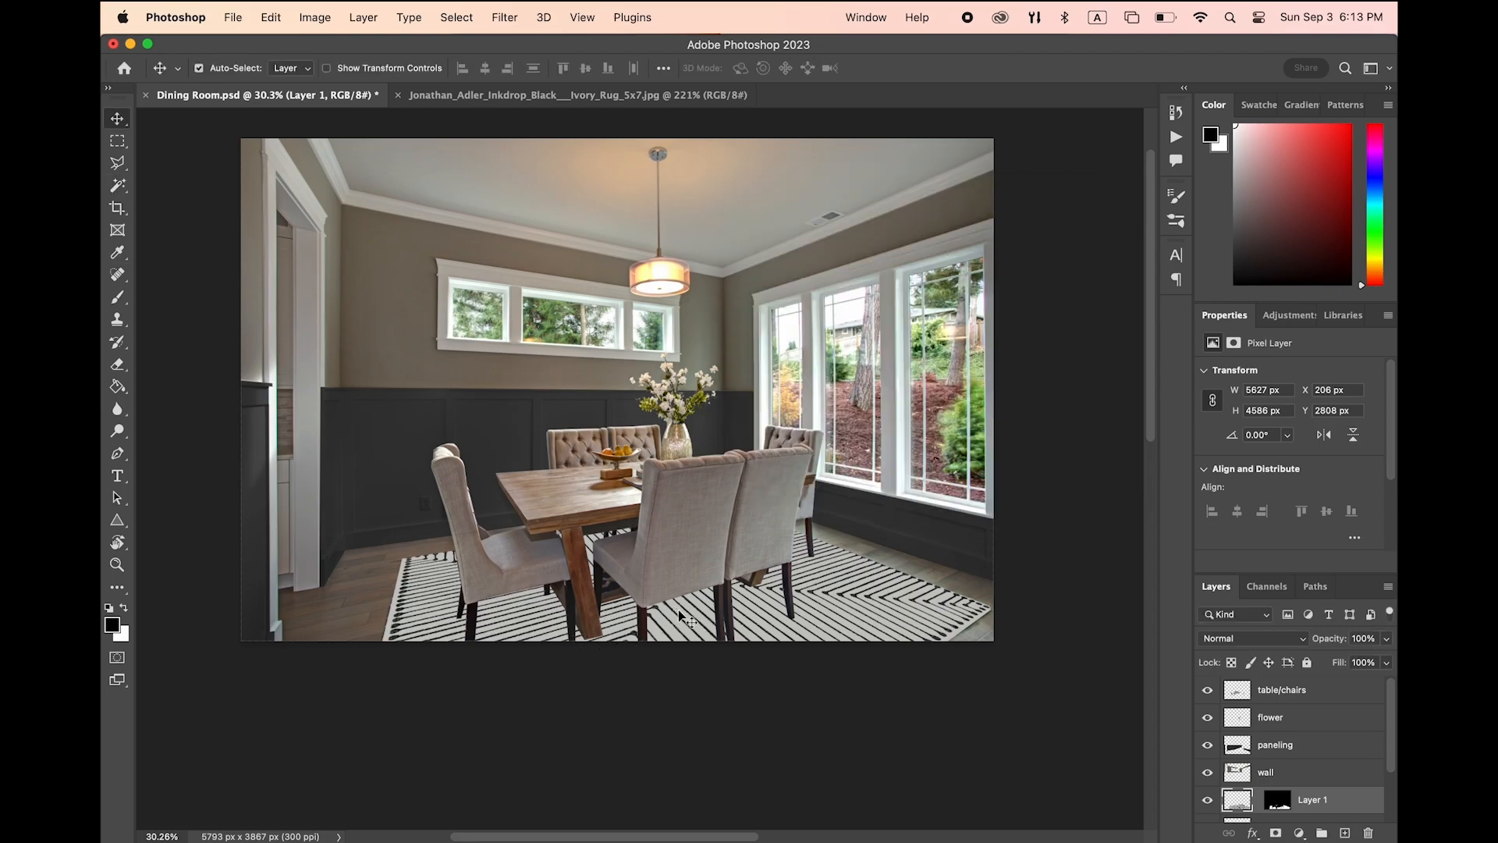
pyautogui.moveTo(678, 615); pyautogui.dragTo(678, 616)
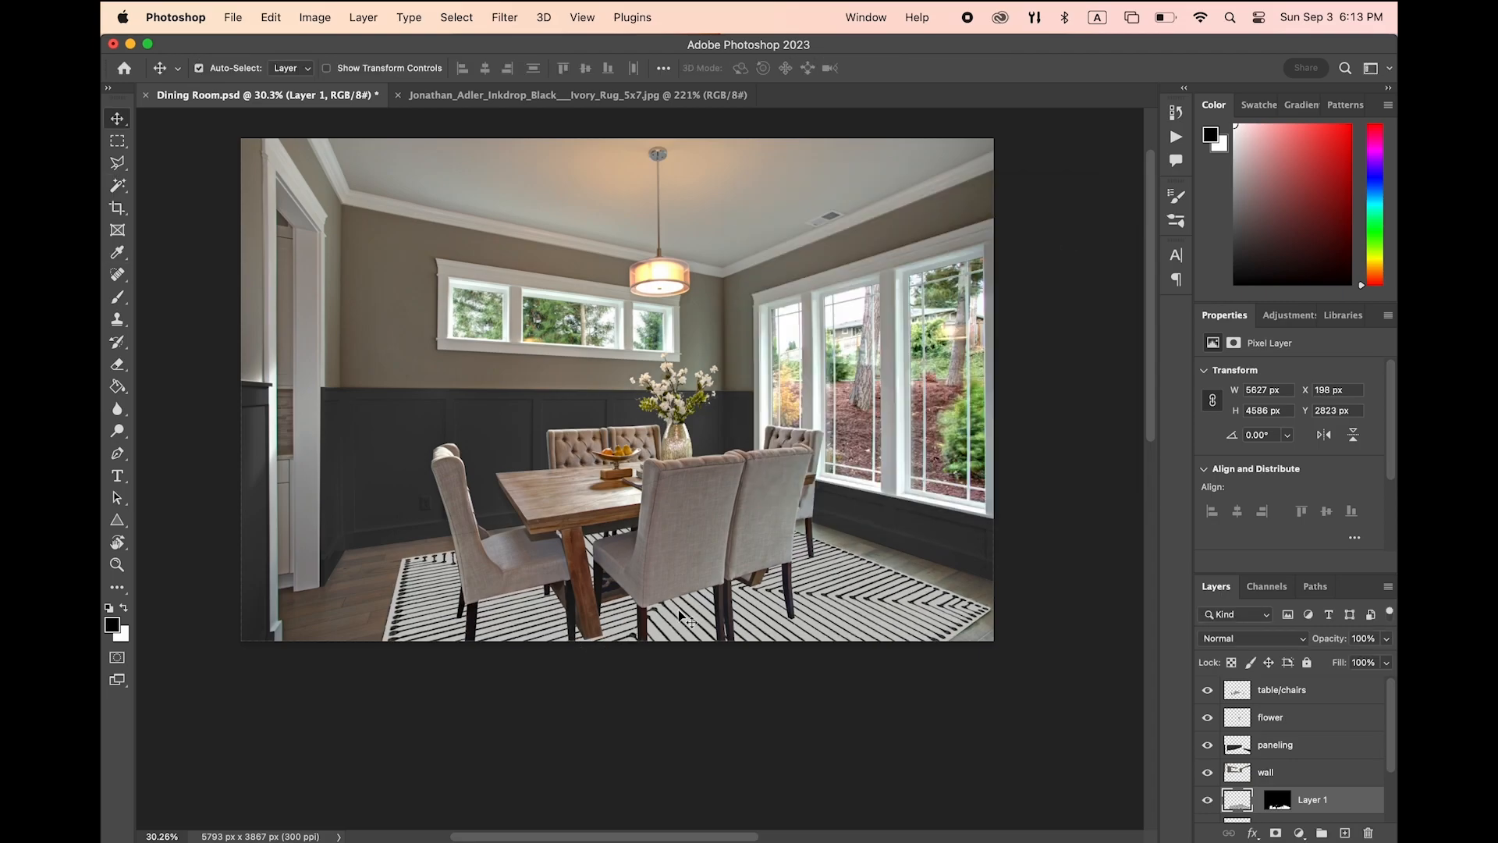
pyautogui.scroll(2, 680, 617)
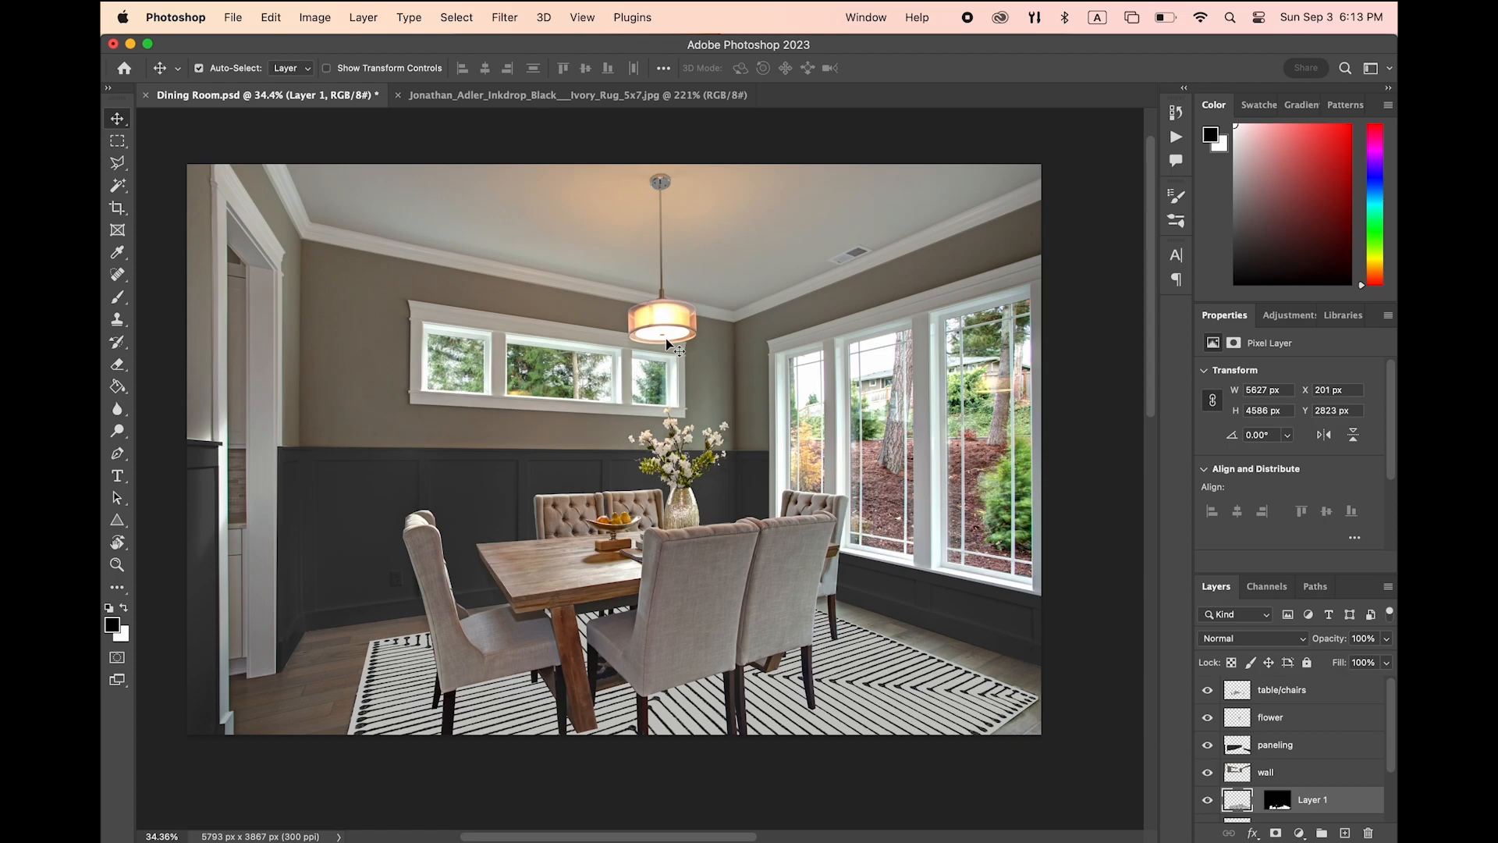
# Group the layers from table/chairs down to the rugs into a new group named Render
pyautogui.keyDown('shift'); pyautogui.click(1220, 722); pyautogui.keyUp('shift')
pyautogui.rightClick(1220, 722)
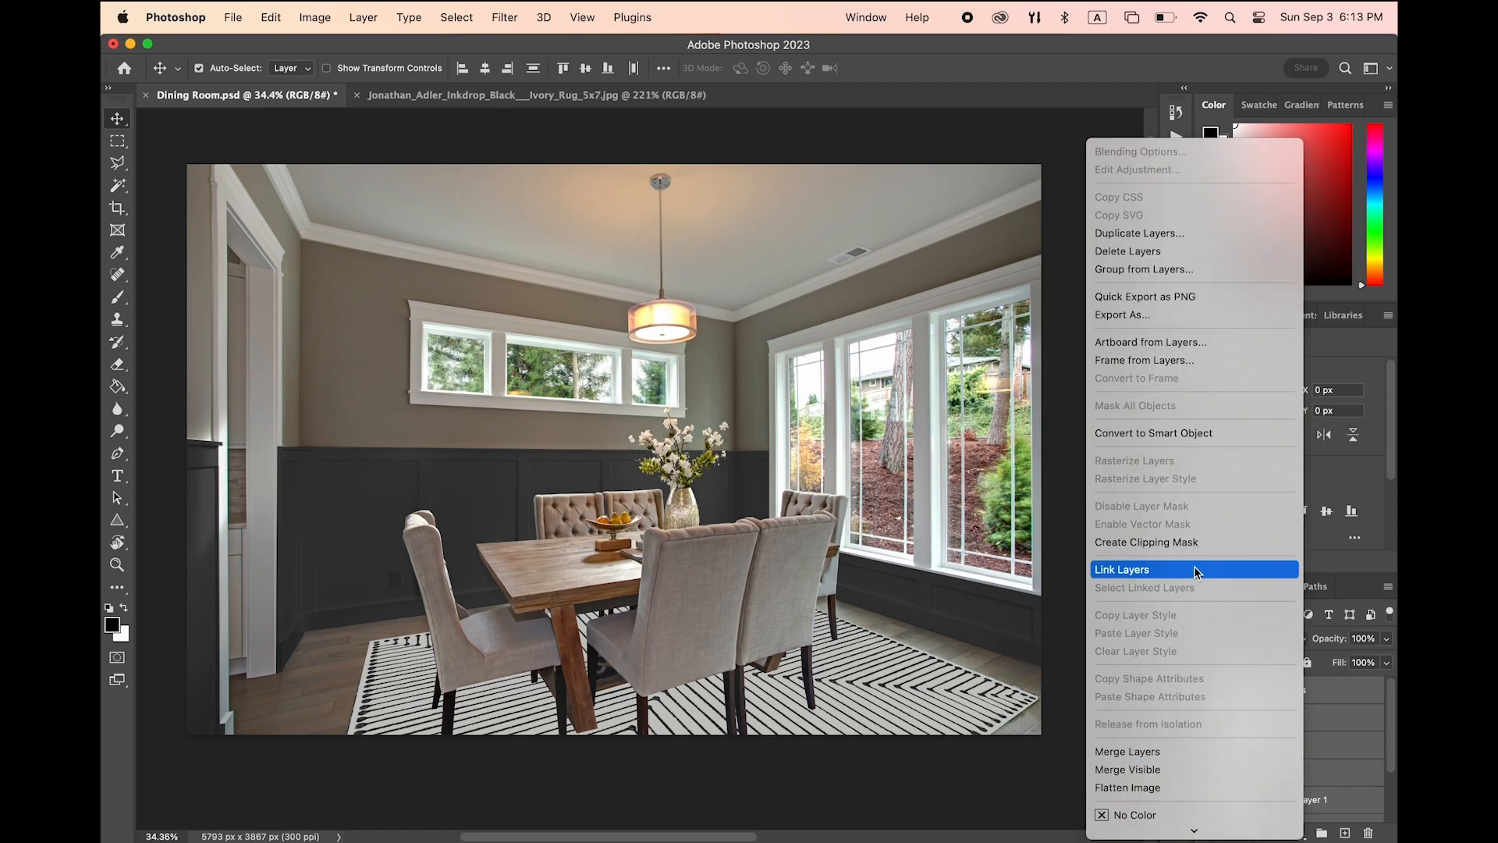
pyautogui.scroll(-3, 1194, 565)
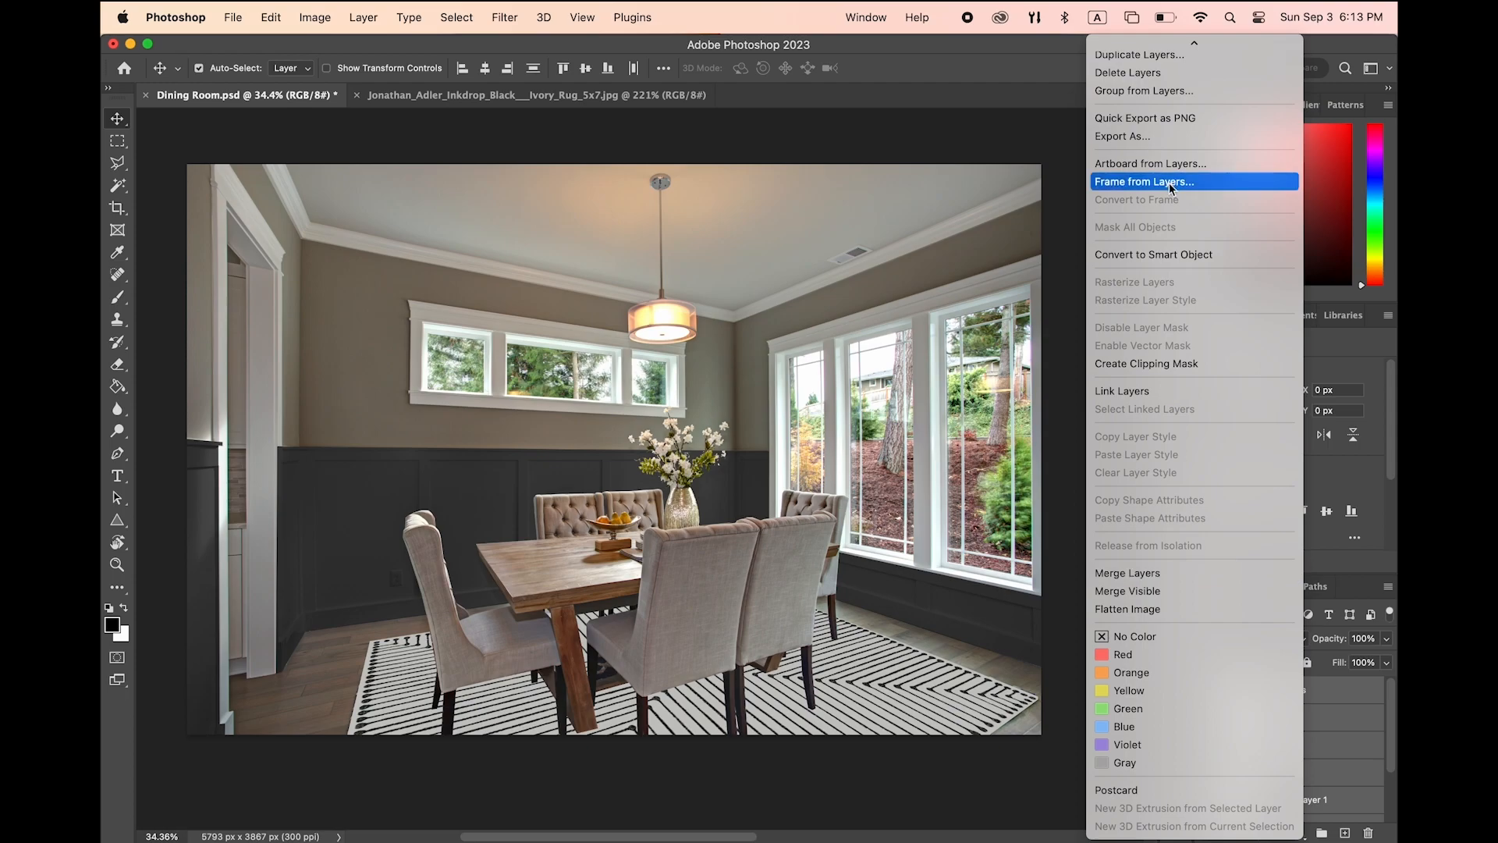
pyautogui.click(1147, 92)
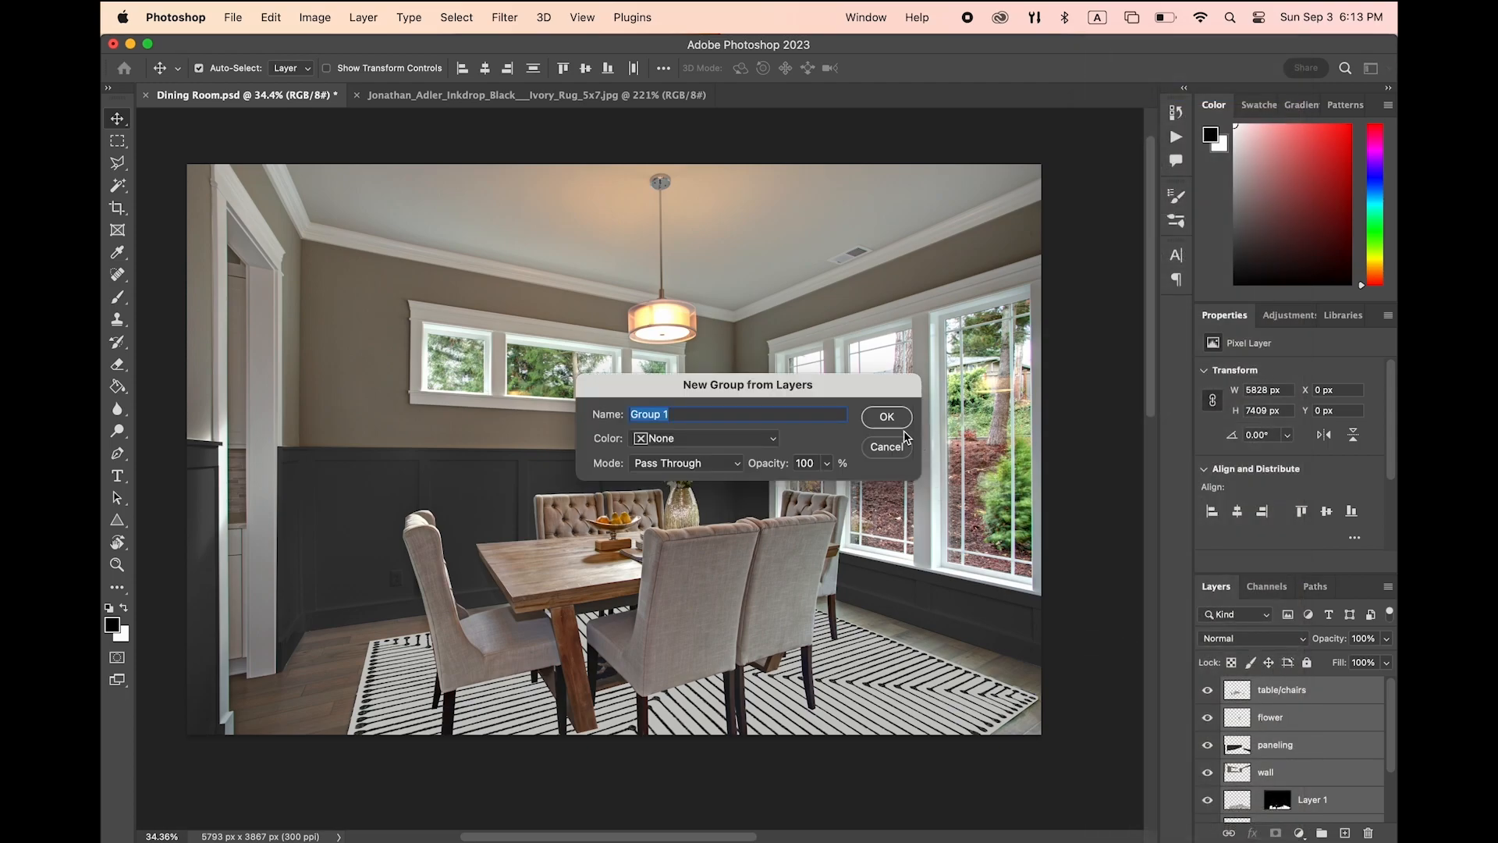
pyautogui.write('Ren')
pyautogui.click(901, 407)
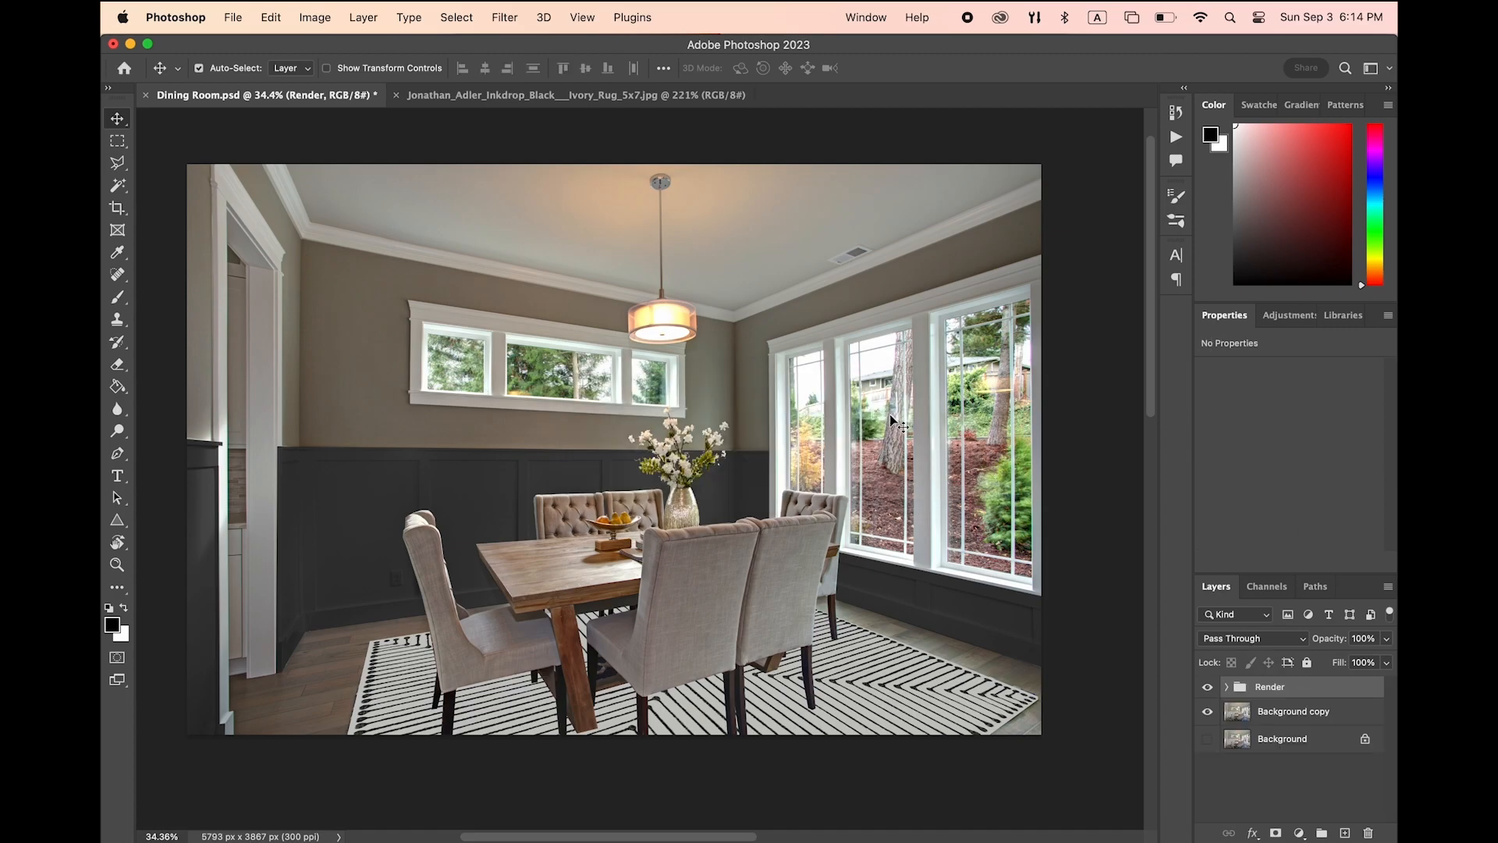
# Compare the room with the Render group hidden and shown, and show Background instead of Background copy
pyautogui.click(1206, 691)
pyautogui.click(1207, 690)
pyautogui.click(1206, 691)
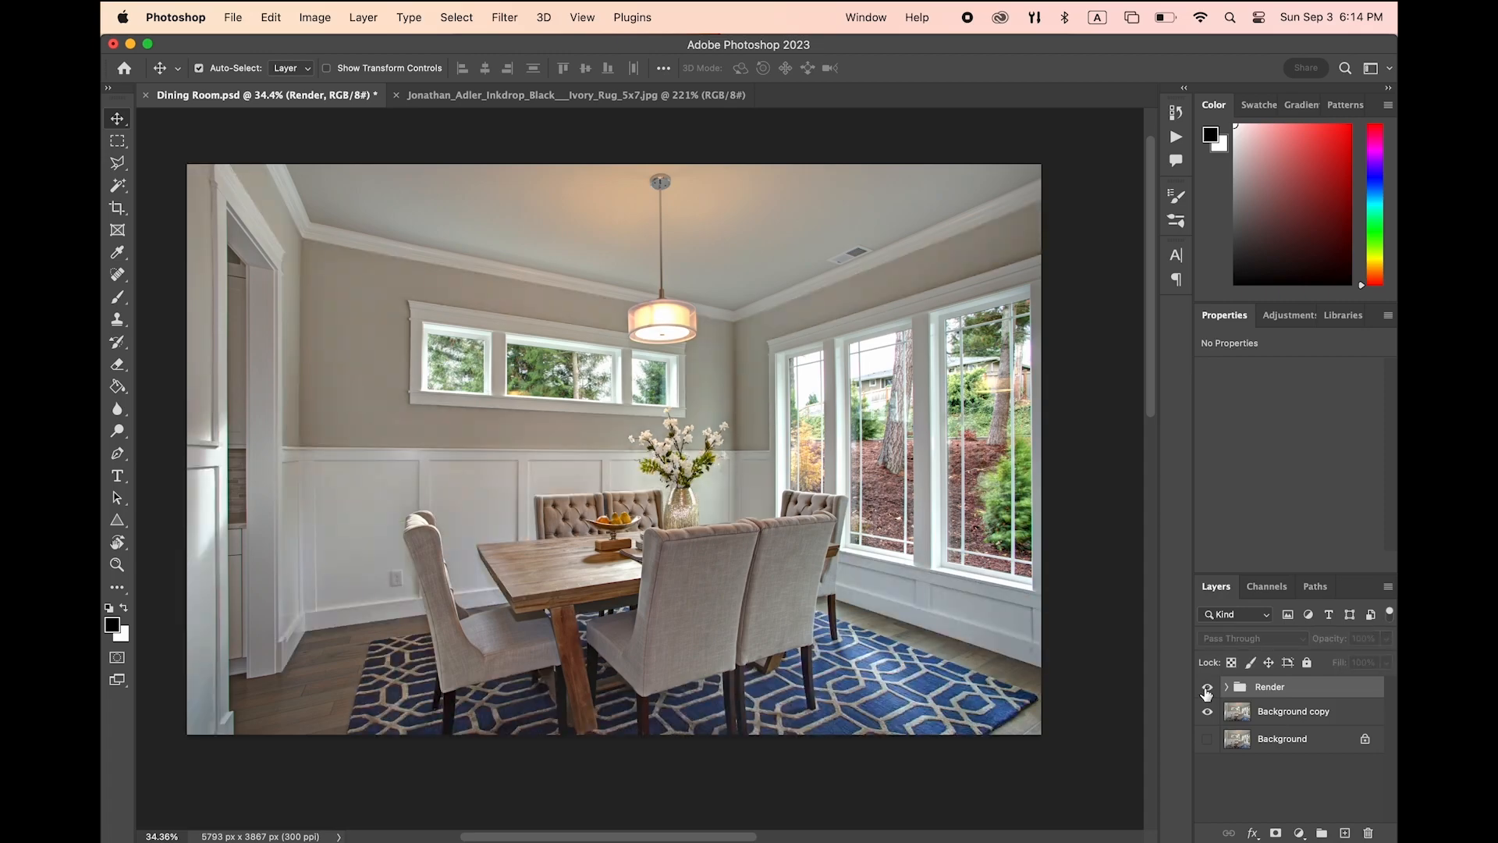
pyautogui.click(1207, 690)
pyautogui.click(1206, 711)
pyautogui.click(1207, 739)
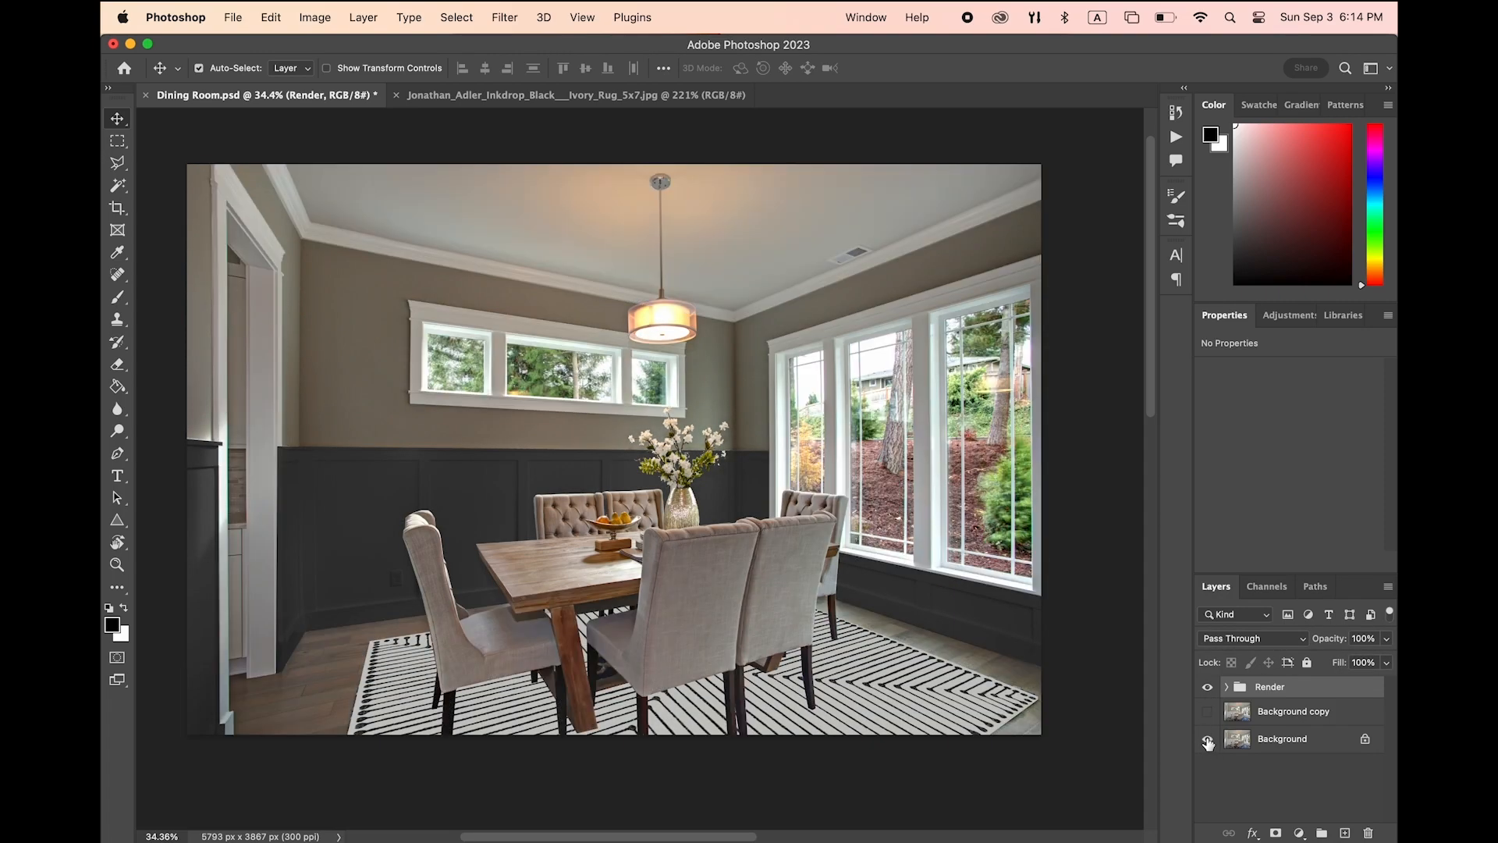